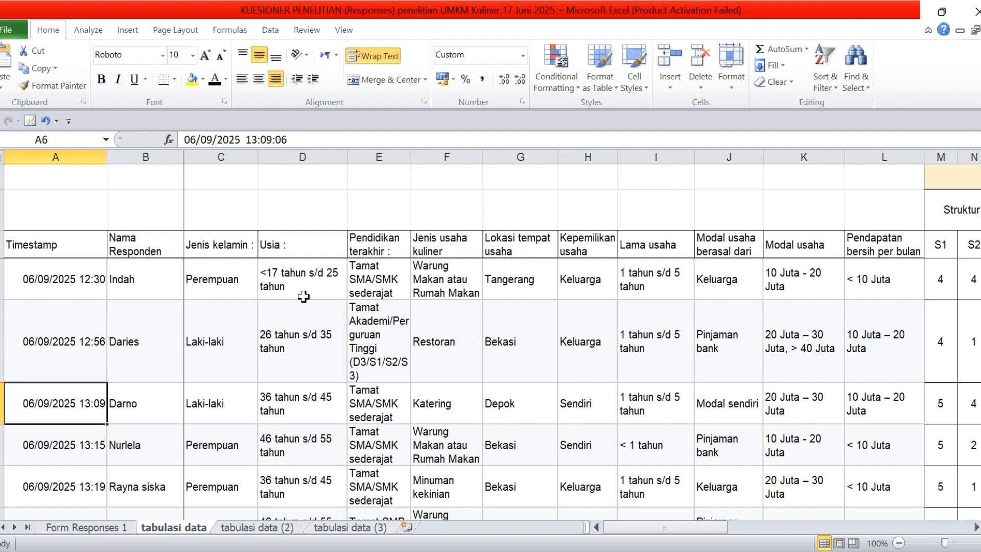
Examine the first respondent's profile data across the columns from Nama Responden to Kepemilikan usaha
left_click(304, 296)
key("Right")
key("Right")
key("Right")
key("Left")
key("Left")
key("Left")
key("Left")
key("Left")
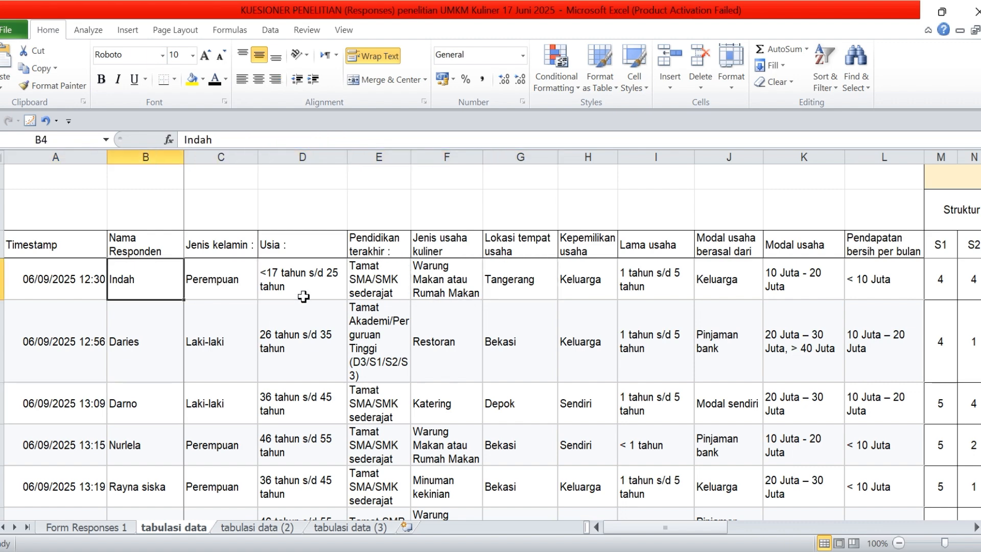
key("Right")
key("Right")
key("Right")
key("Right")
key("Right")
key("Right")
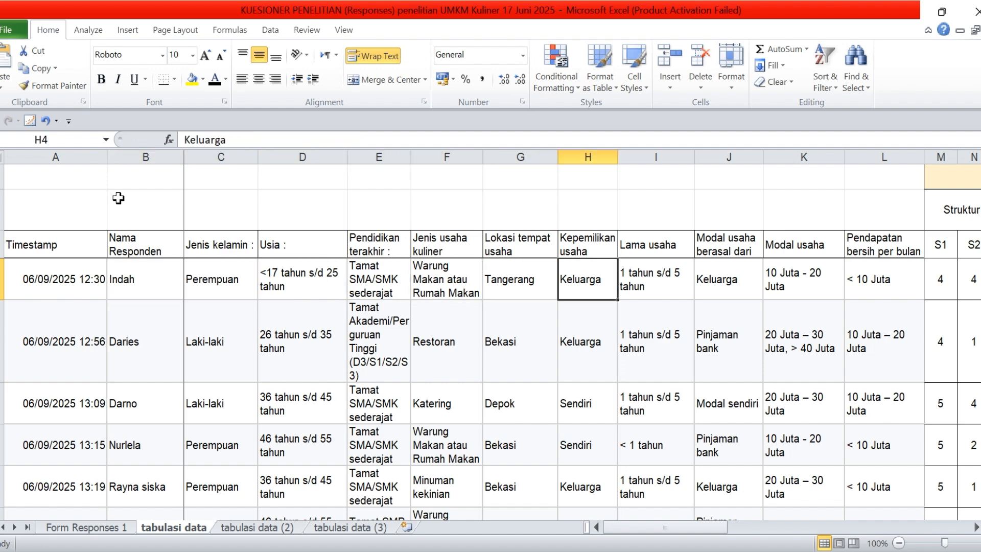
Fill the respondent profile columns A through L, from Timestamp to Pendapatan bersih per bulan, with yellow
left_click_drag(70, 157, 623, 219)
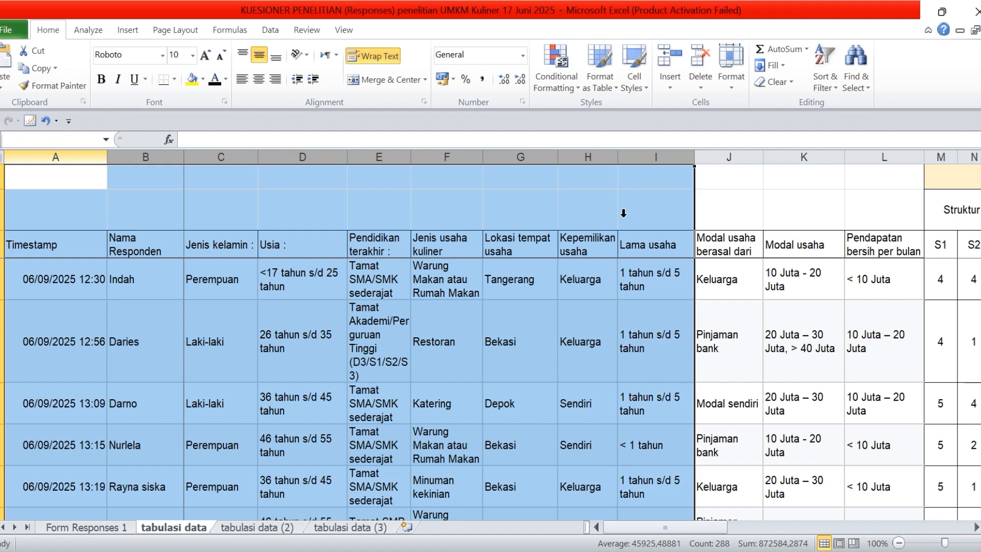
left_click(875, 157, "shift")
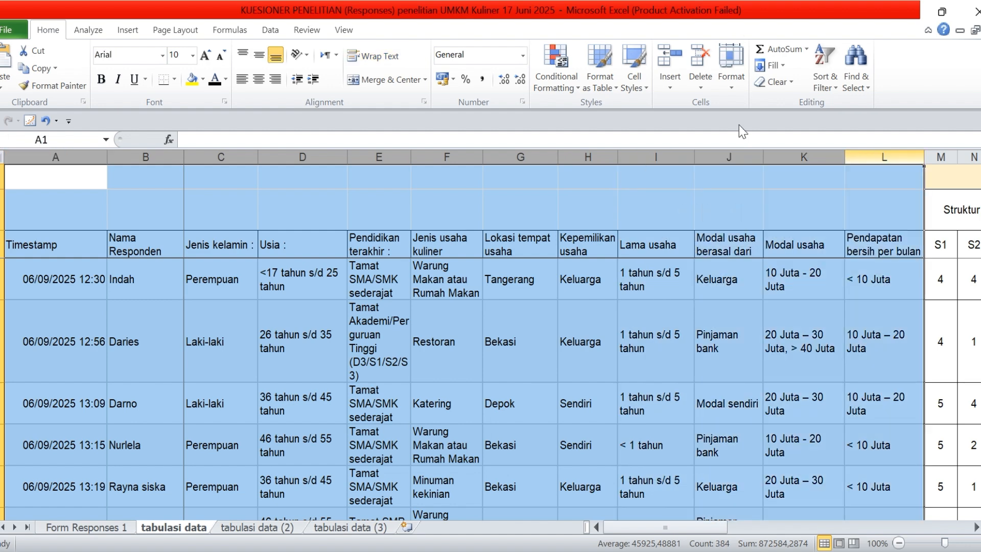
left_click(193, 78)
left_click(525, 209)
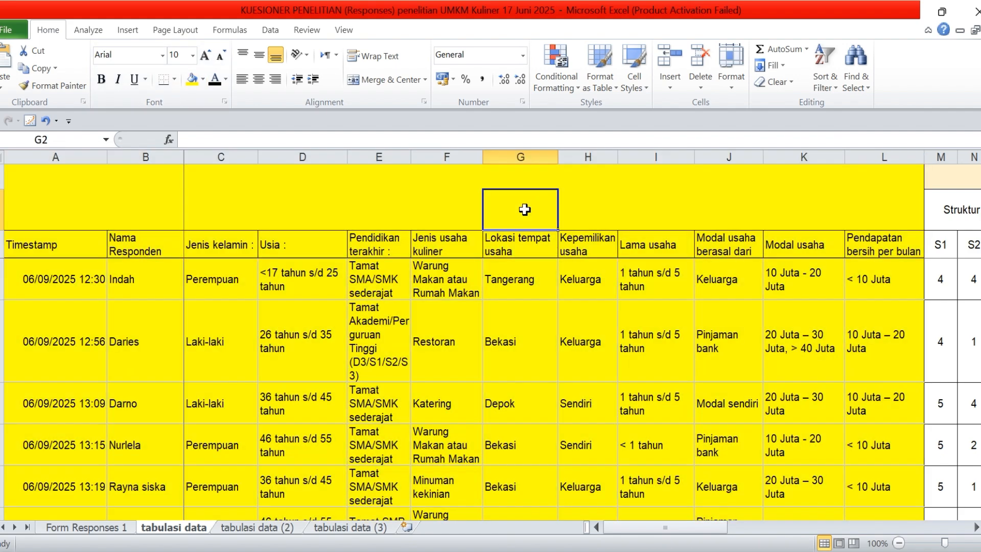
Examine the Variabel Modal Usaha (X1) and Variabel Volume Penjualan (X2) headings with their indicators and item codes
key("Right")
key("Right")
key("Right")
key("Right")
key("Right")
key("Right")
key("Right")
key("Right")
key("Right")
key("Right")
key("Right")
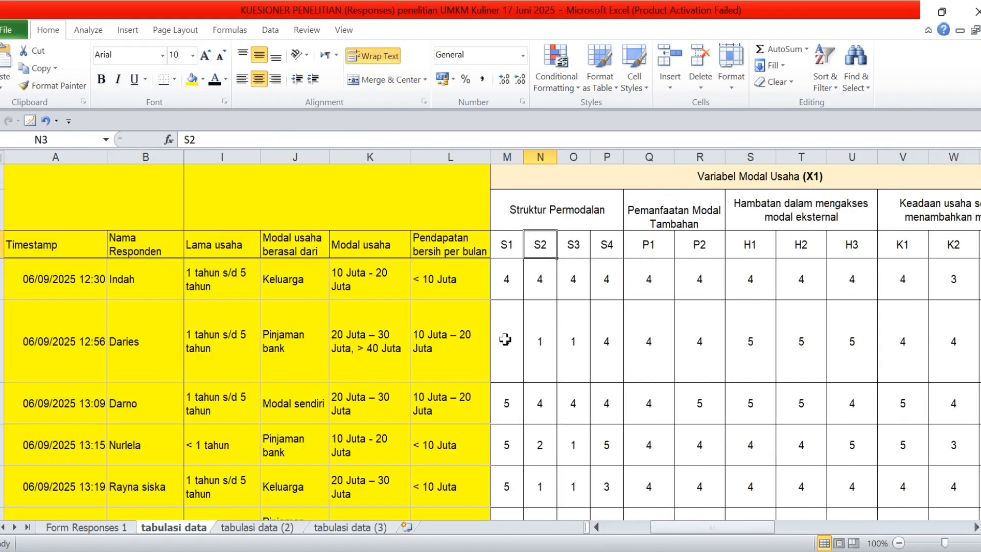
key("Right")
key("Right")
key("Right")
key("Right")
key("Right")
key("Right")
key("Right")
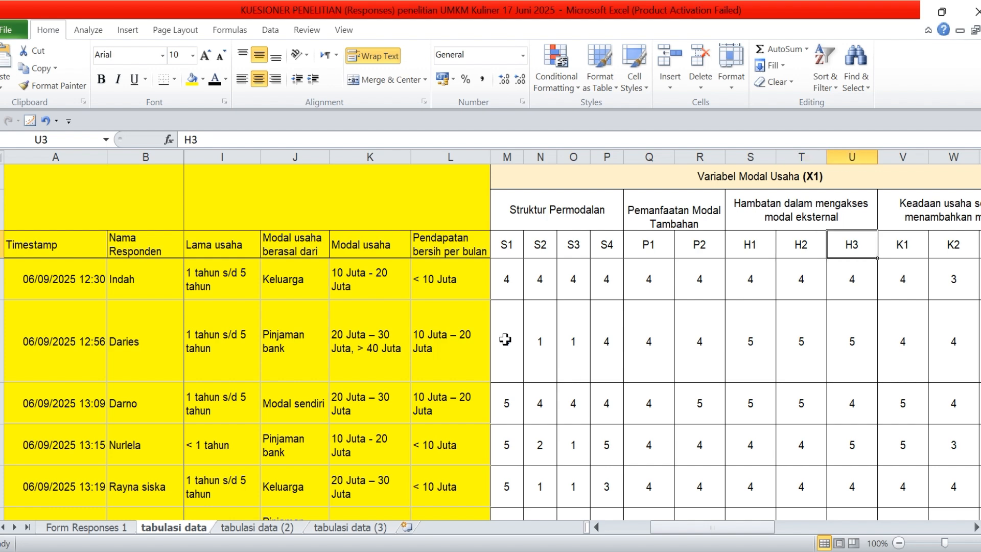
key("Right")
key("Right")
key("Right")
key("Right")
key("Right")
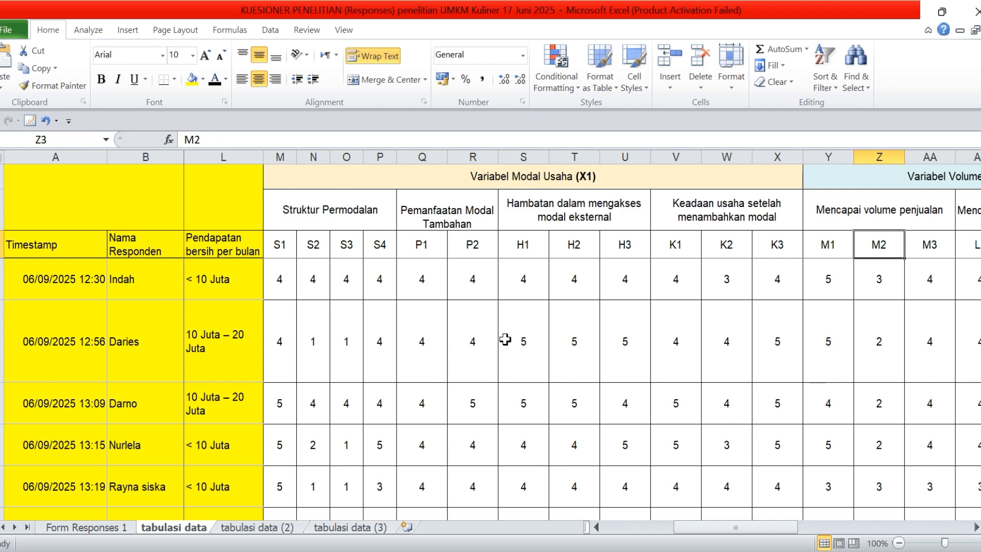
left_click(529, 185)
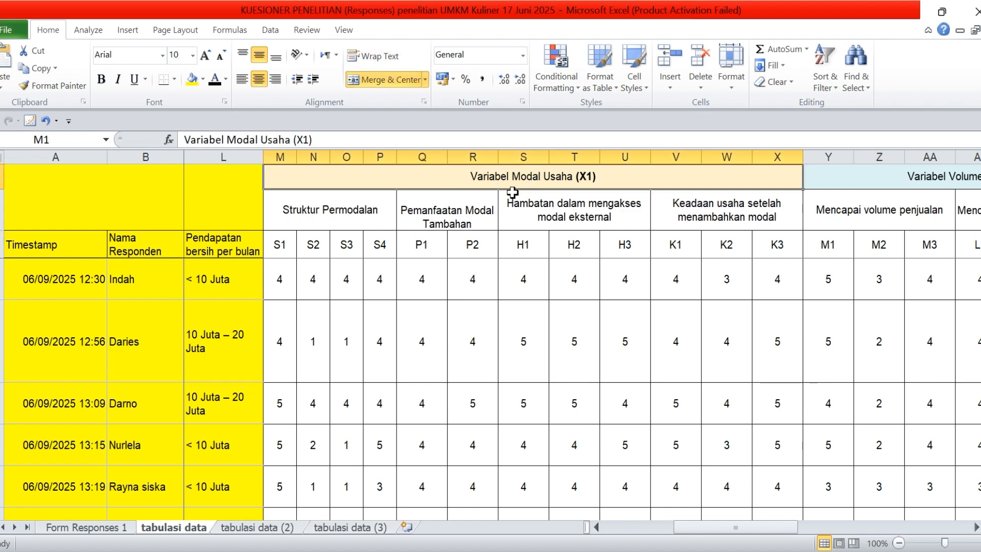
Add the prefix X1. to the first item code under Struktur Permodalan, making it X1.S1
double_click(282, 247)
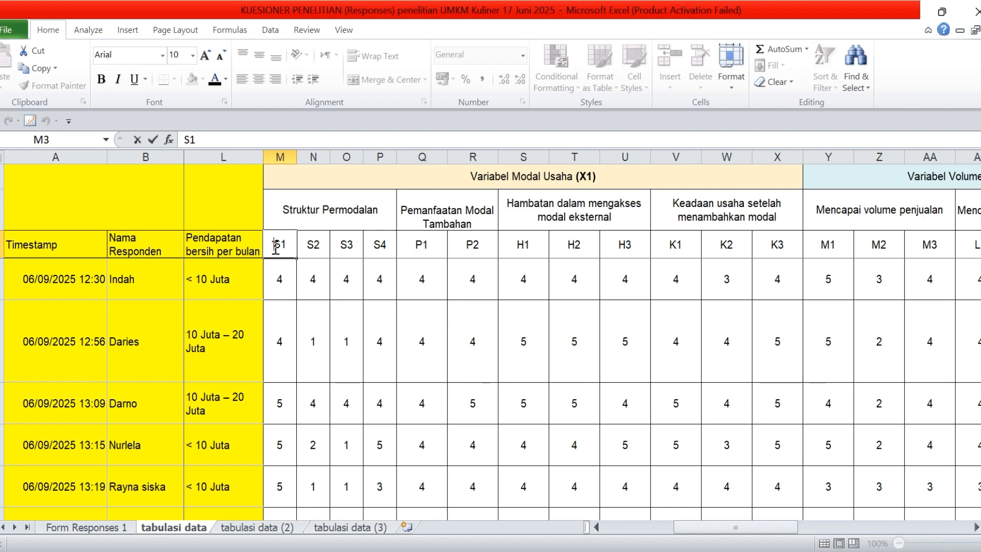
type("X1.")
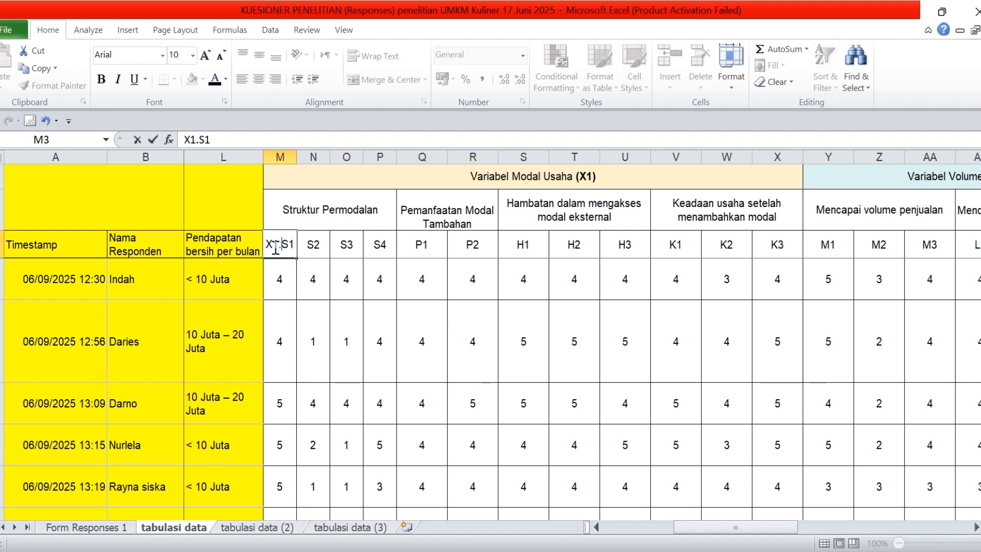
left_click(305, 245)
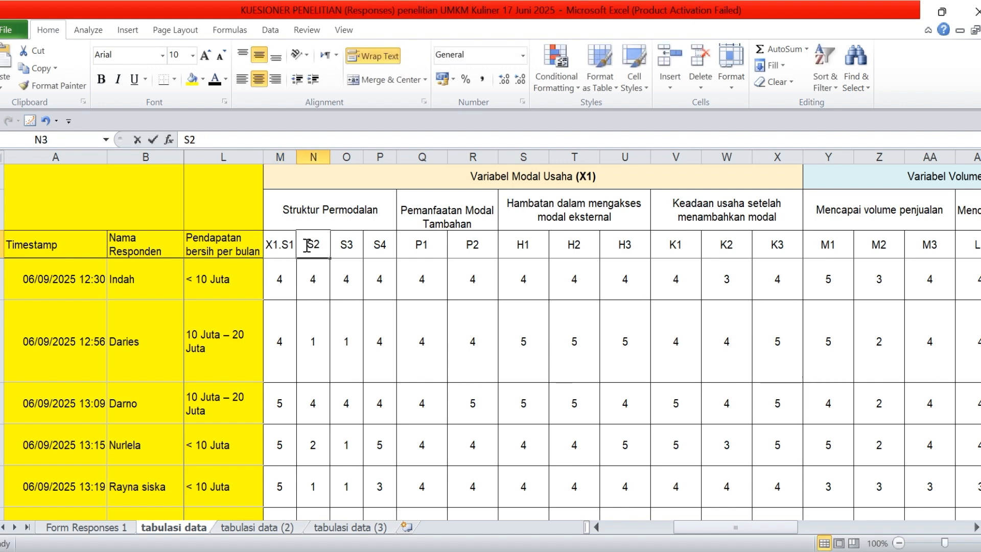
Copy the X1. prefix and add it to the remaining Struktur Permodalan codes, making them X1.S2, X1.S3 and X1.S4
double_click(282, 246)
double_click(276, 246)
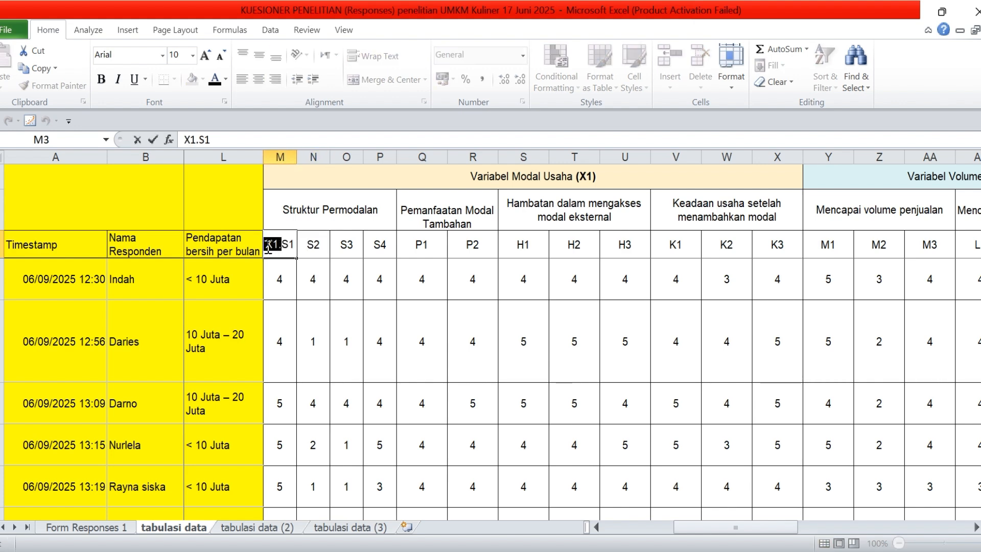
double_click(302, 249)
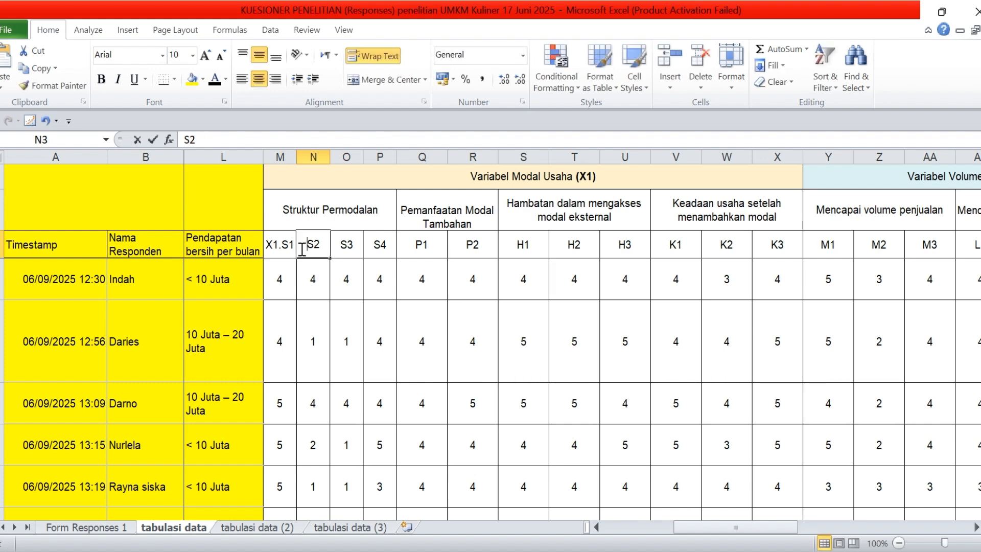
type("X1.")
double_click(346, 249)
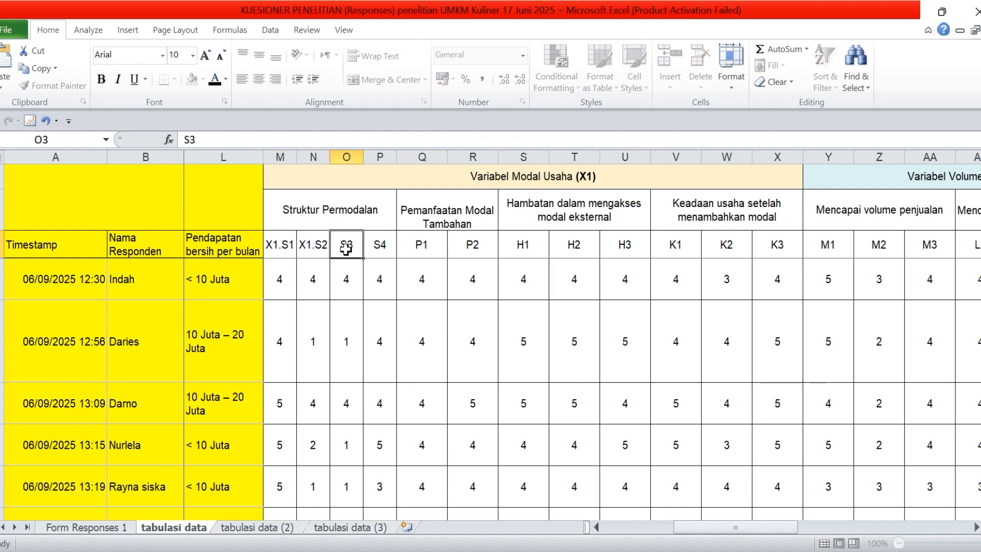
type("X1.")
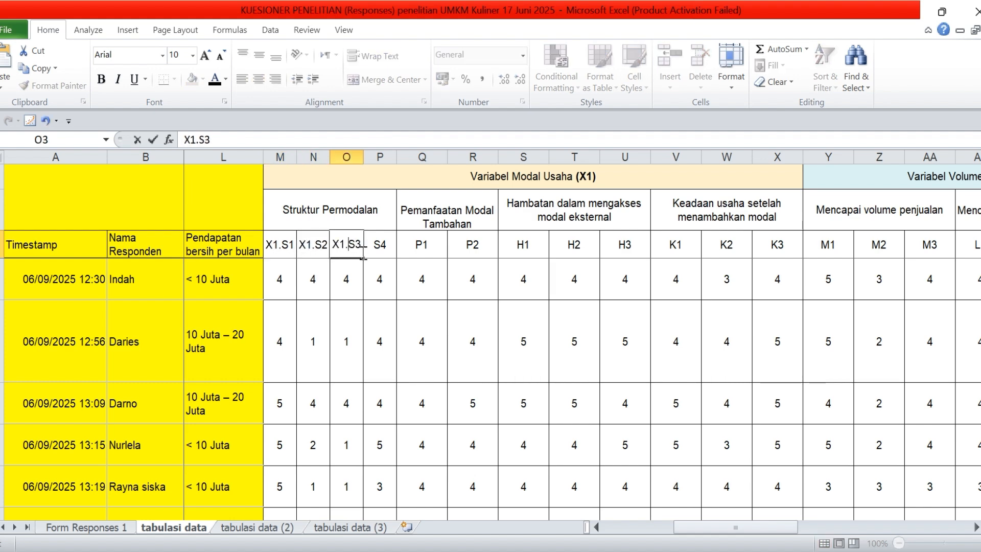
left_click(373, 248)
double_click(373, 248)
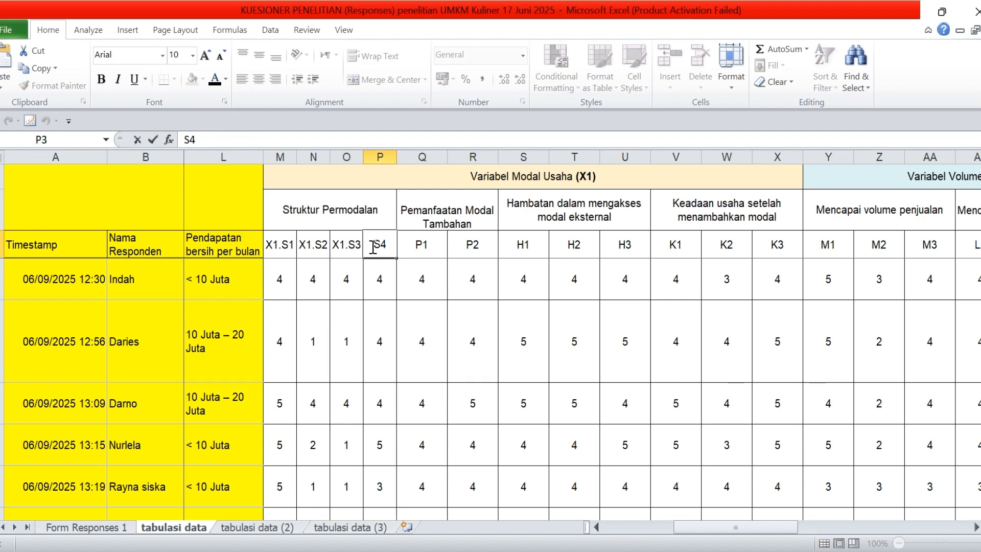
type("X1.")
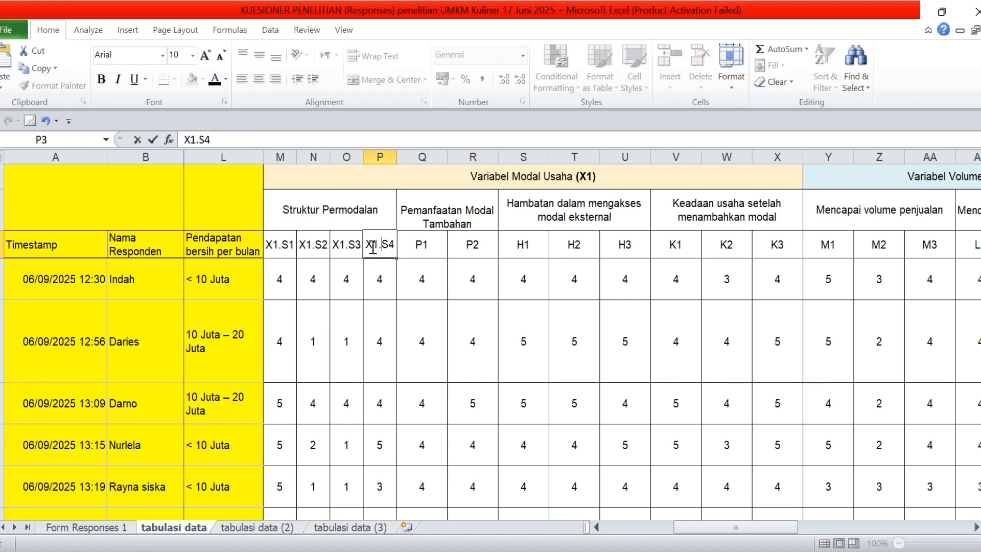
Add the copied X1. prefix to the Pemanfaatan Modal Tambahan codes, making them X1.P1 and X1.P2
left_click(417, 246)
double_click(416, 245)
type("X1.")
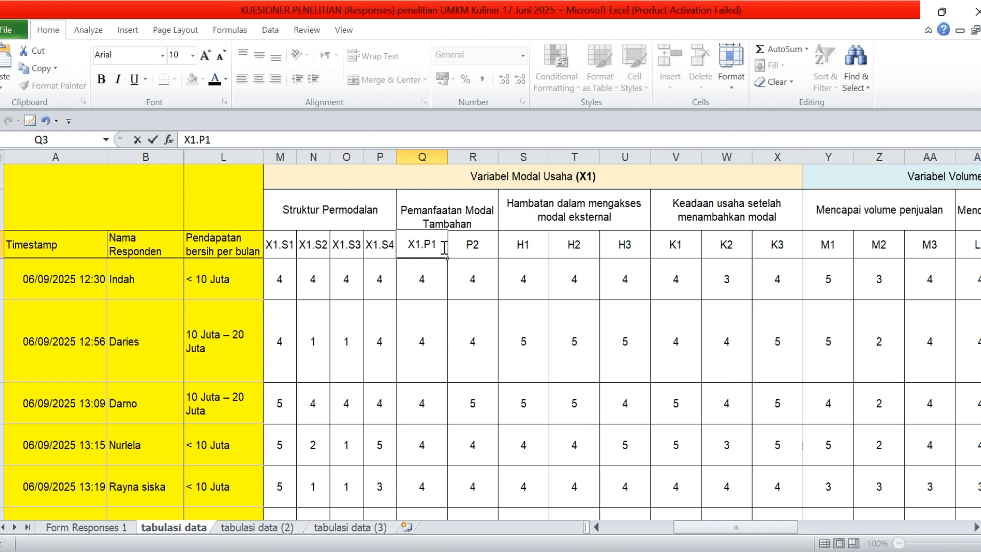
double_click(461, 250)
type("X1.")
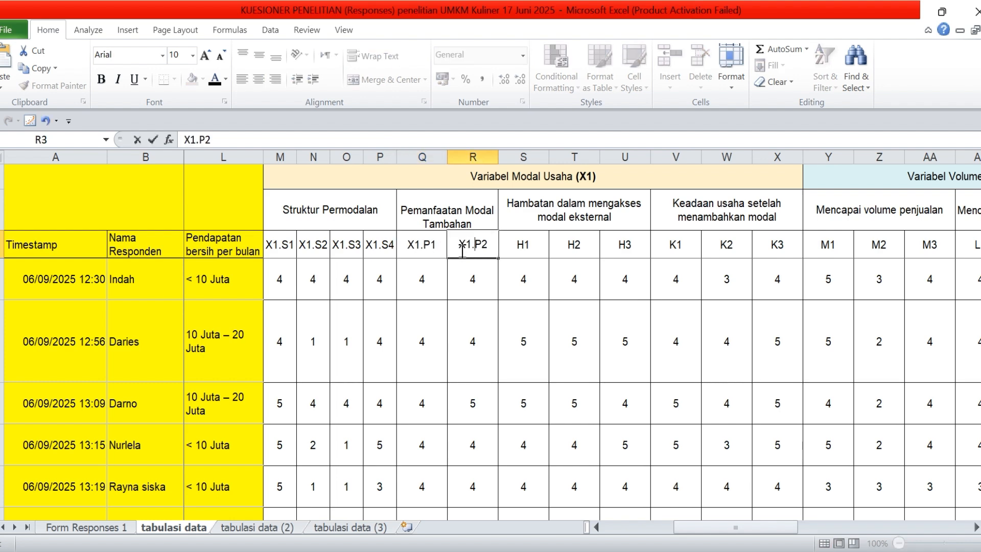
Add the X1. prefix to the Hambatan dalam mengakses modal eksternal codes, making them X1.H1, X1.H2 and X1.H3
left_click(513, 243)
double_click(513, 244)
type("X1.")
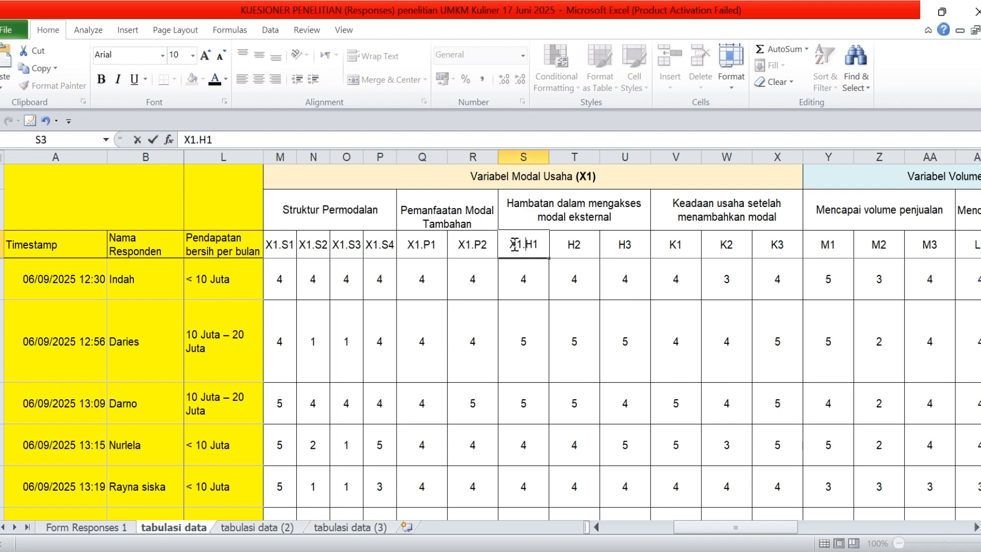
left_click(558, 245)
double_click(559, 245)
type("X1.")
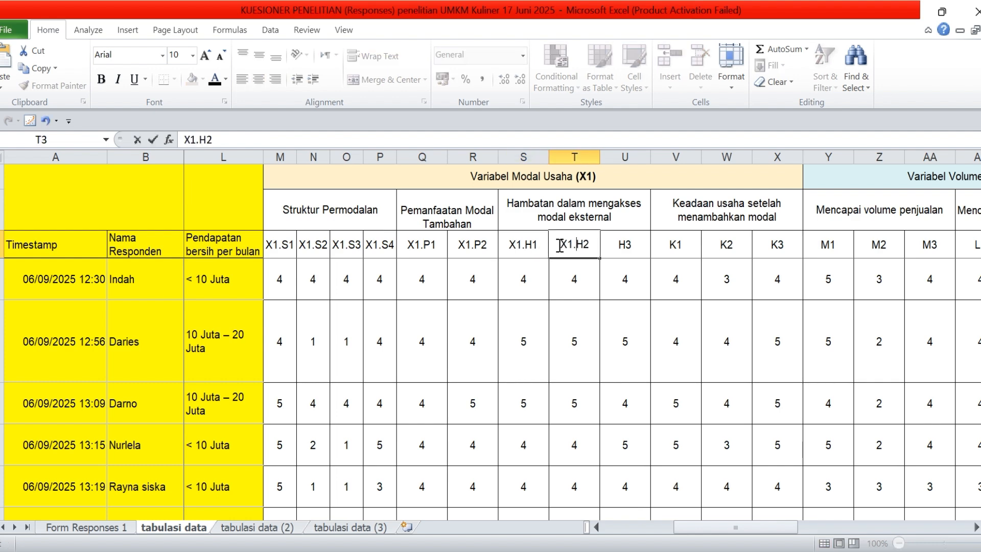
left_click(610, 245)
double_click(611, 245)
type("X1.")
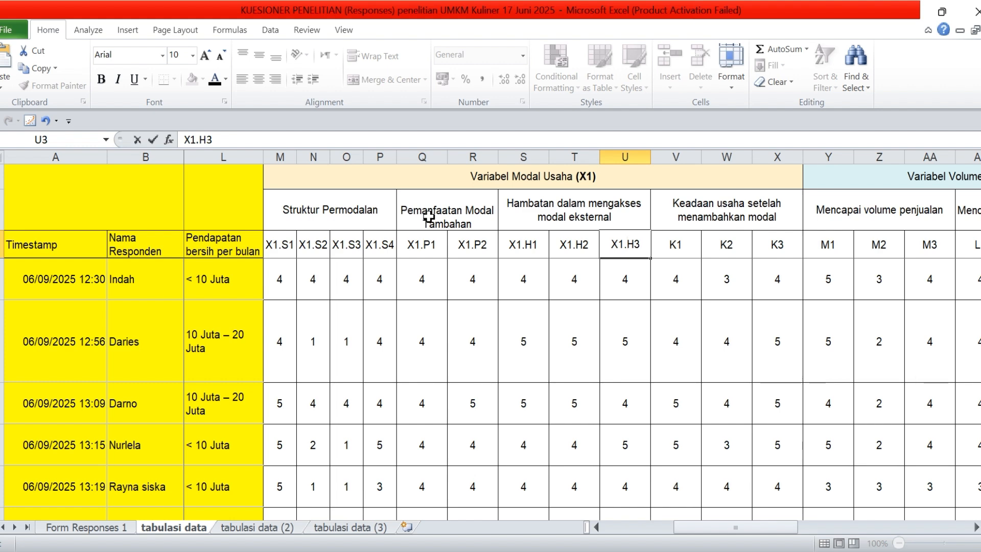
Add the X1. prefix to the Keadaan usaha setelah menambahkan modal codes, making them X1.K1, X1.K2 and X1.K3
left_click(664, 249)
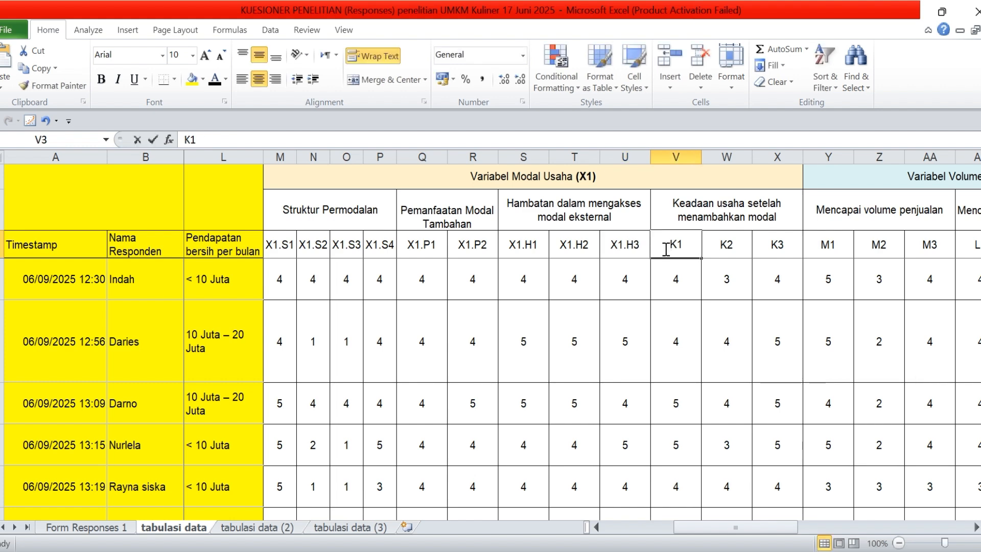
double_click(666, 250)
type("X1.")
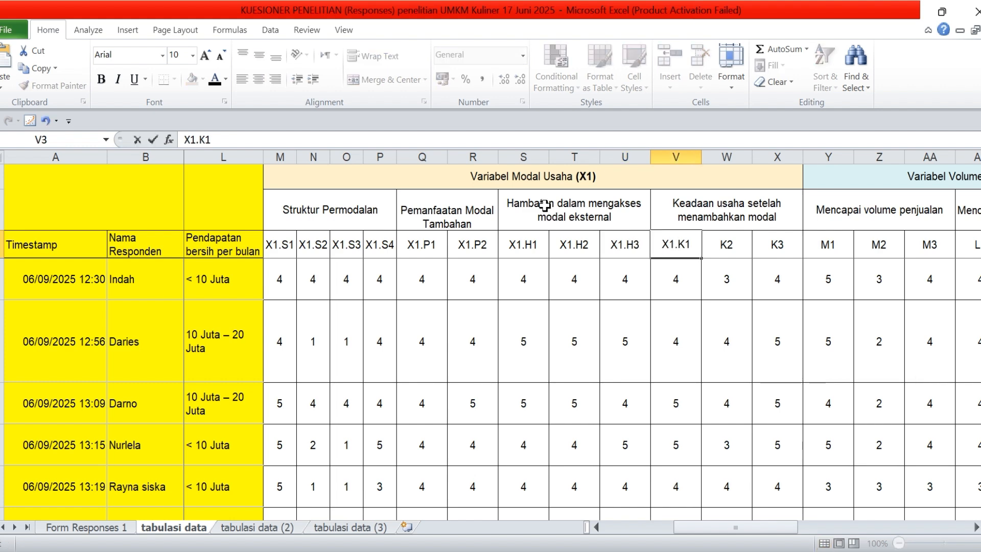
left_click(713, 245)
double_click(720, 248)
type("X1.")
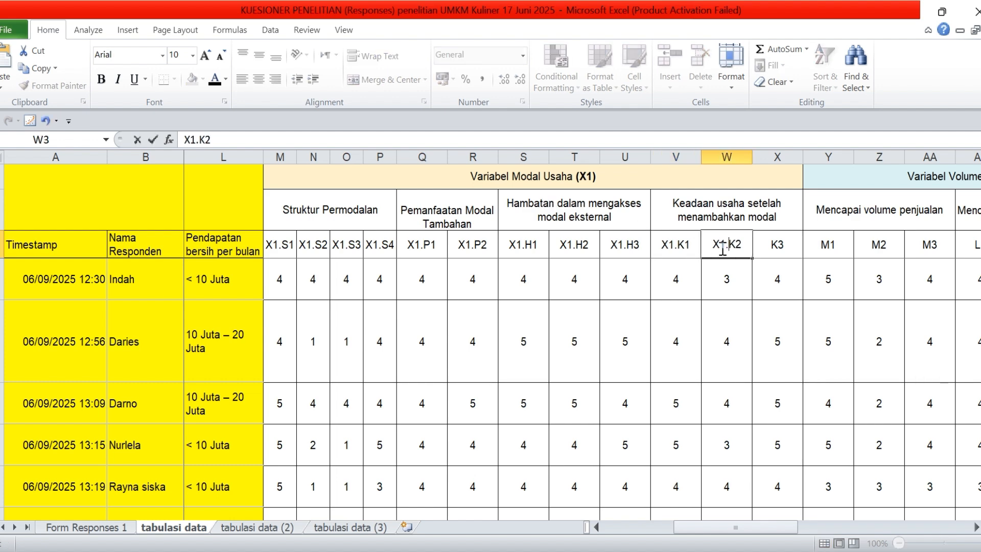
left_click(767, 244)
double_click(767, 244)
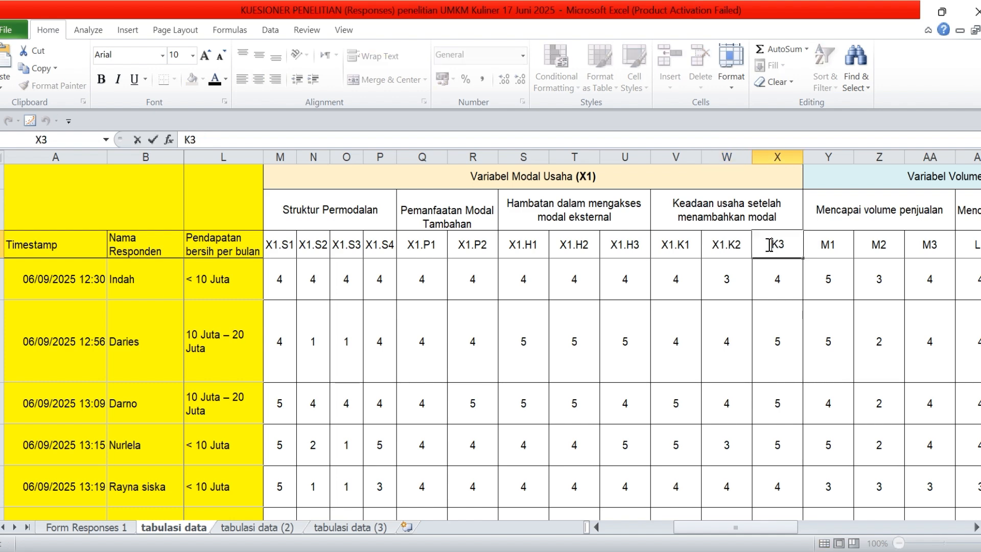
type("X1.")
left_click(523, 201)
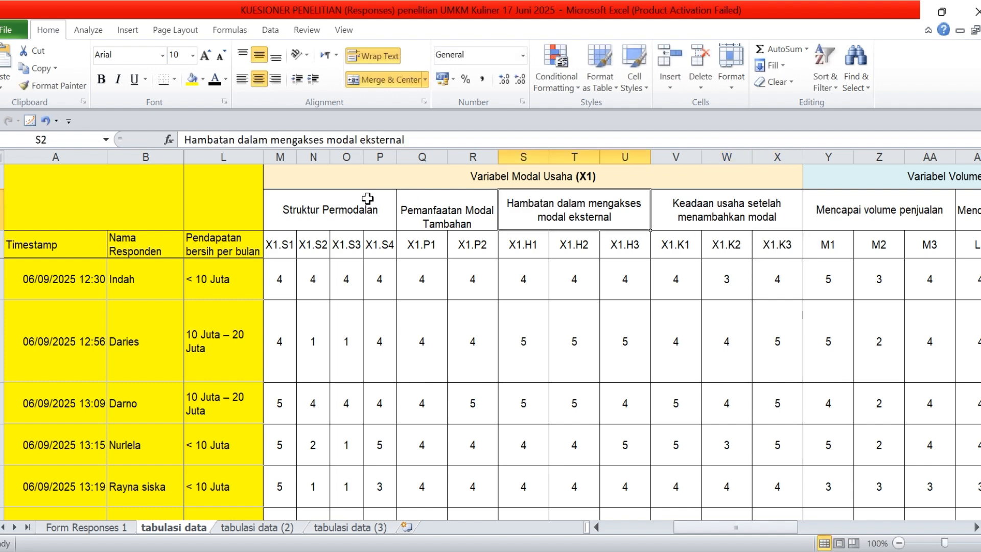
Review the X1 indicator and item headings, and examine the item codes under variables X2, Y1 and Y2
left_click_drag(353, 202, 718, 244)
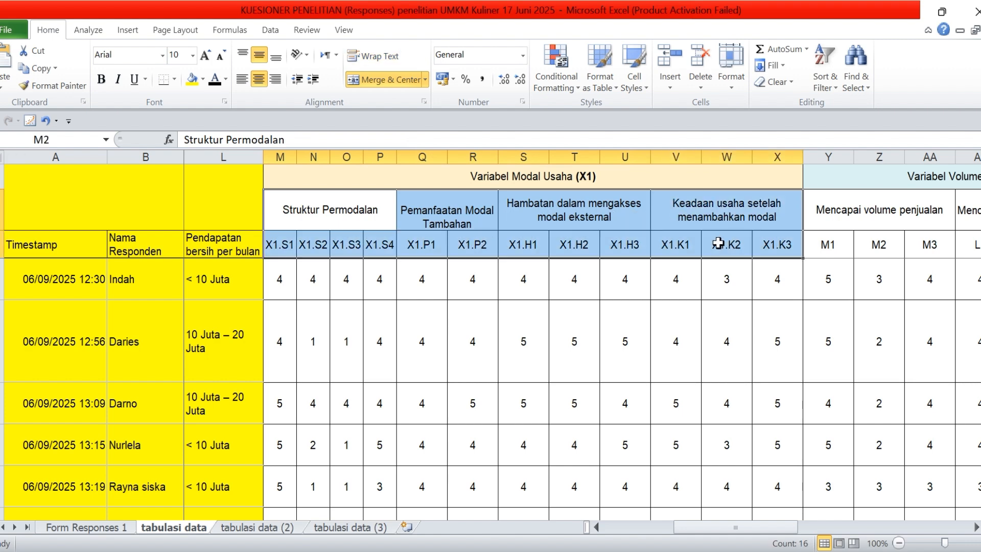
left_click(579, 166)
key("Right")
key("Right")
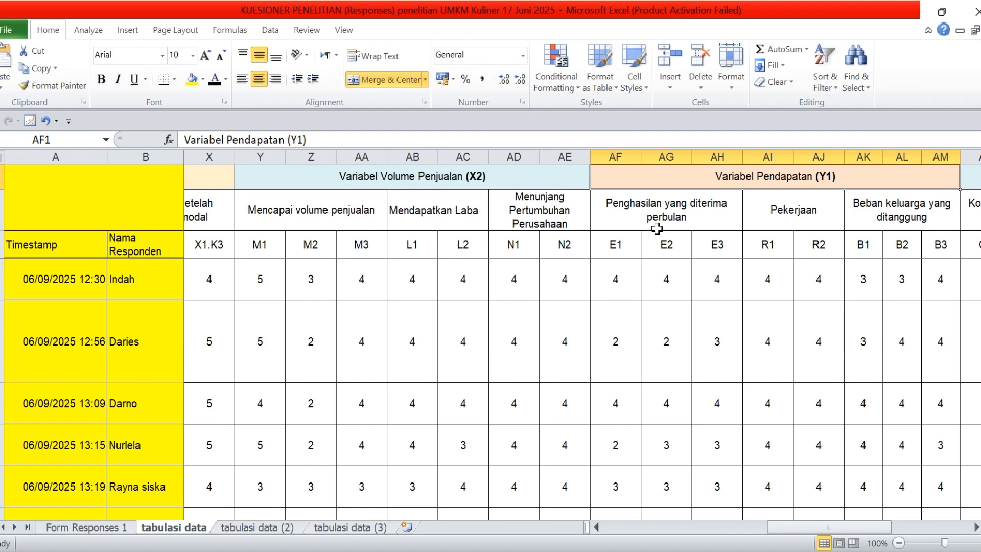
key("Right")
key("Down")
key("Down")
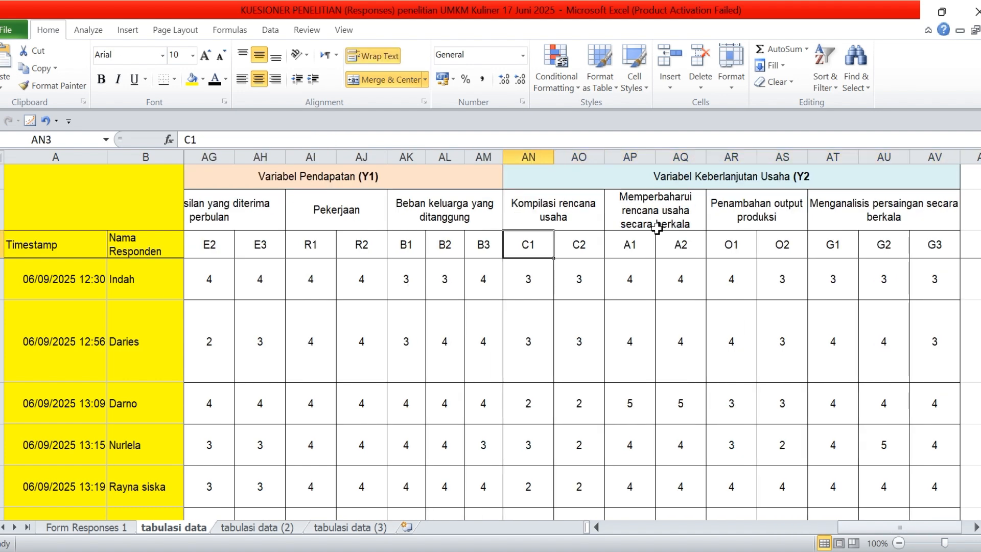
key("Left")
key("Left")
key("Left")
key("Left")
key("Left")
key("Left")
key("Left")
key("Left")
key("Left")
key("Left")
key("Left")
key("Left")
key("Left")
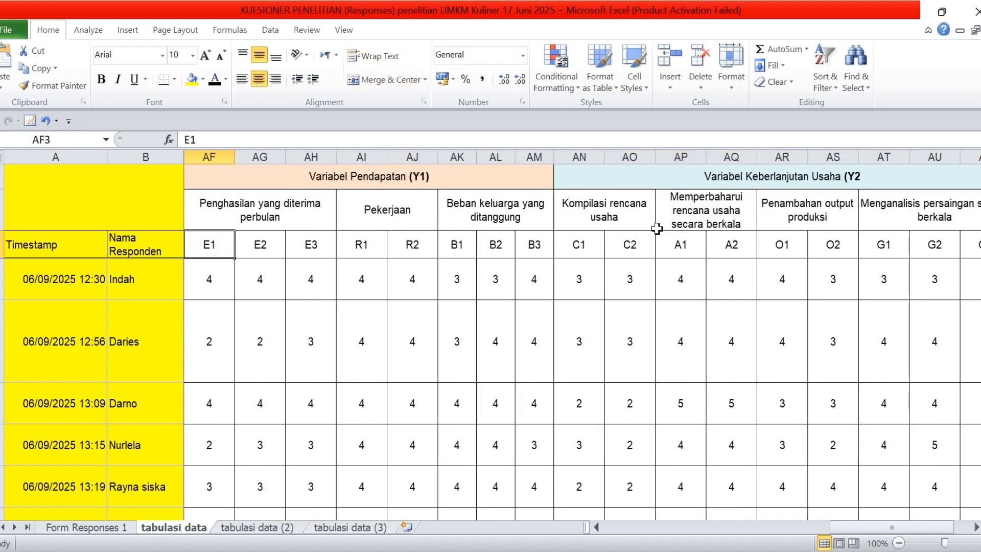
key("Left")
key("Left")
key("Left")
key("Left")
key("Left")
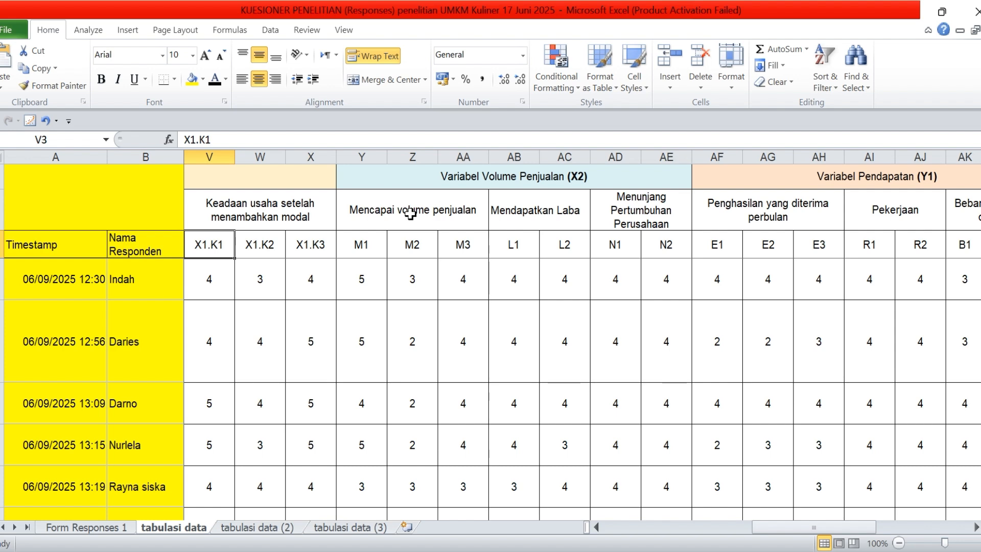
Add the X2. prefix to the Mencapai volume penjualan codes, making them X2.M1, X2.M2 and X2.M3
double_click(365, 247)
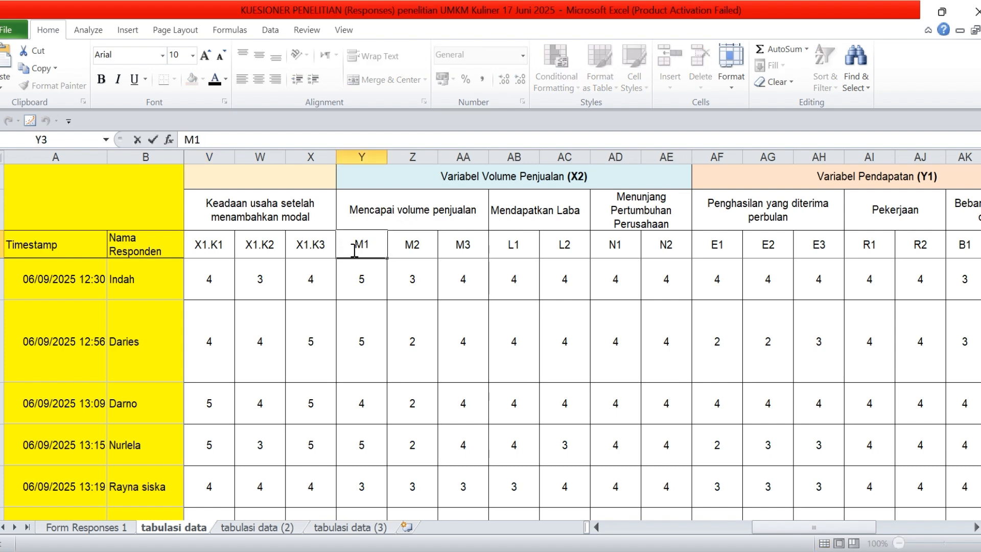
type("X2.")
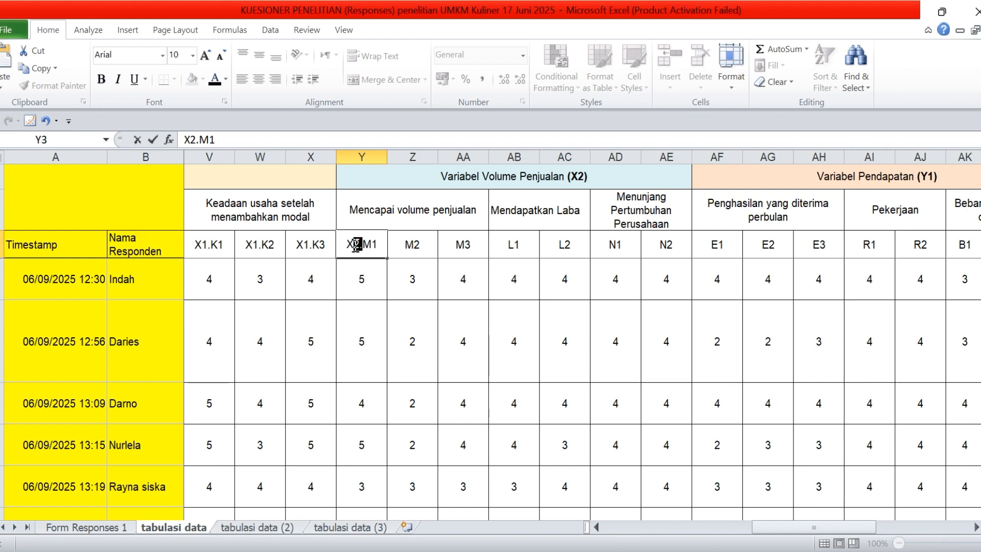
left_click_drag(363, 247, 337, 246)
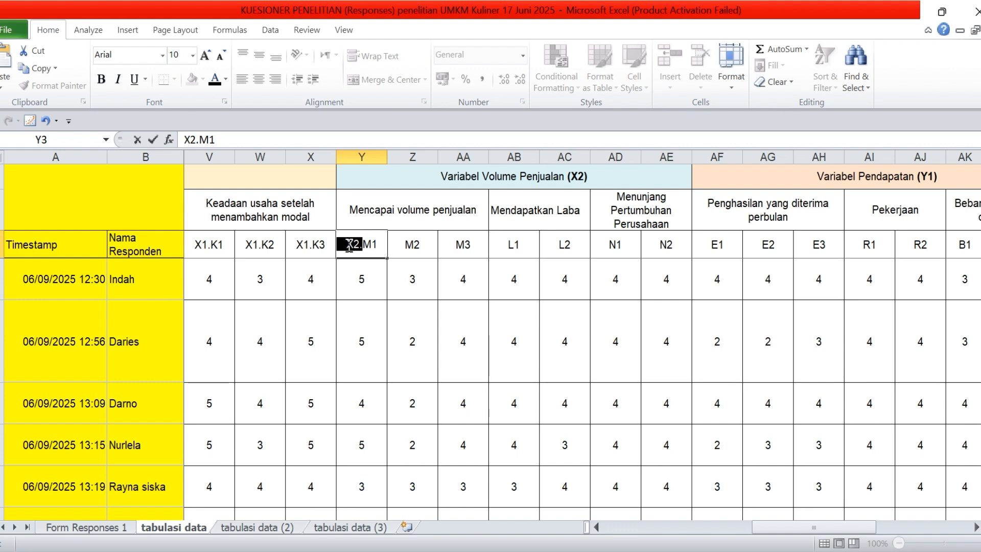
double_click(404, 246)
type("X2.")
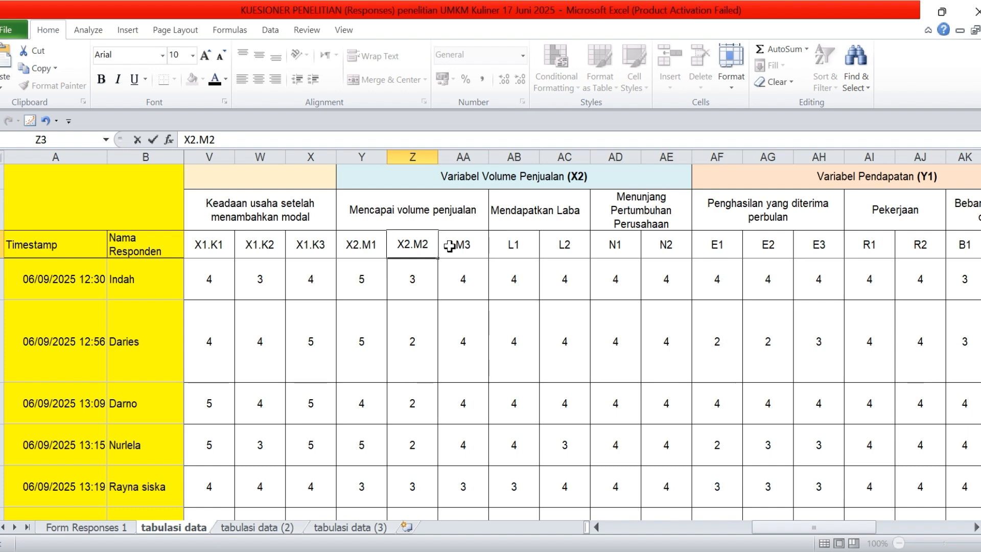
double_click(449, 247)
type("X2.")
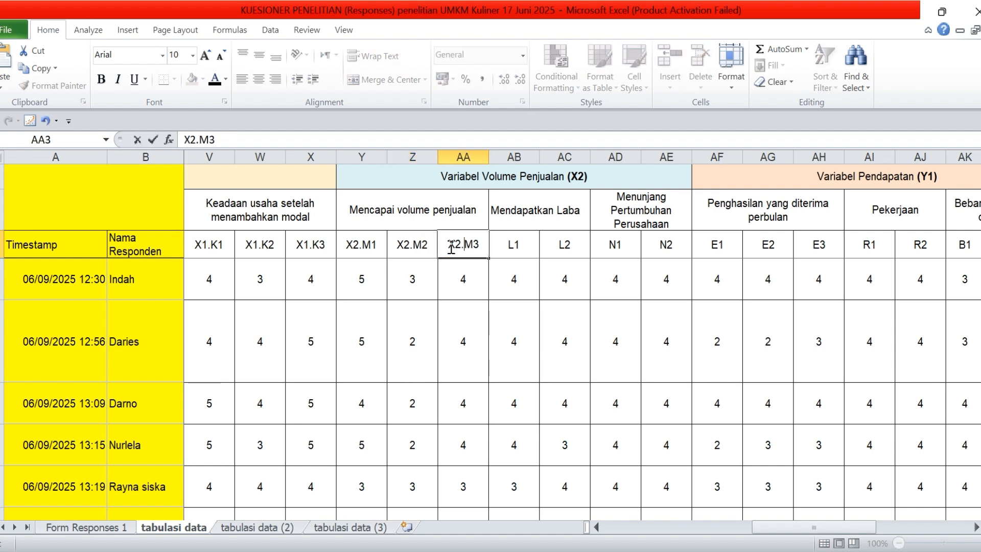
Add the X2. prefix to the Mendapatkan Laba codes, making them X2.L1 and X2.L2
double_click(501, 244)
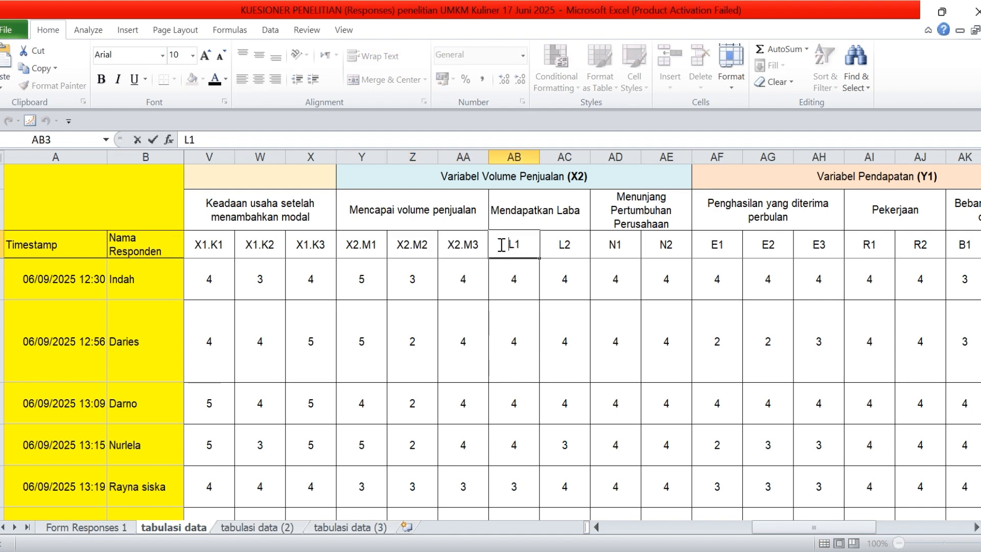
type("X2.")
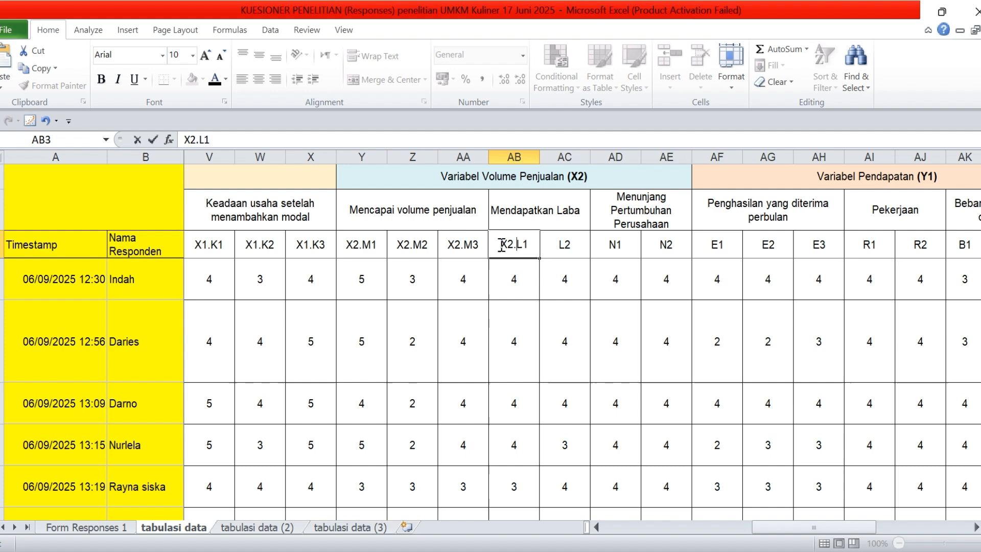
left_click(558, 246)
double_click(557, 246)
type("X2.")
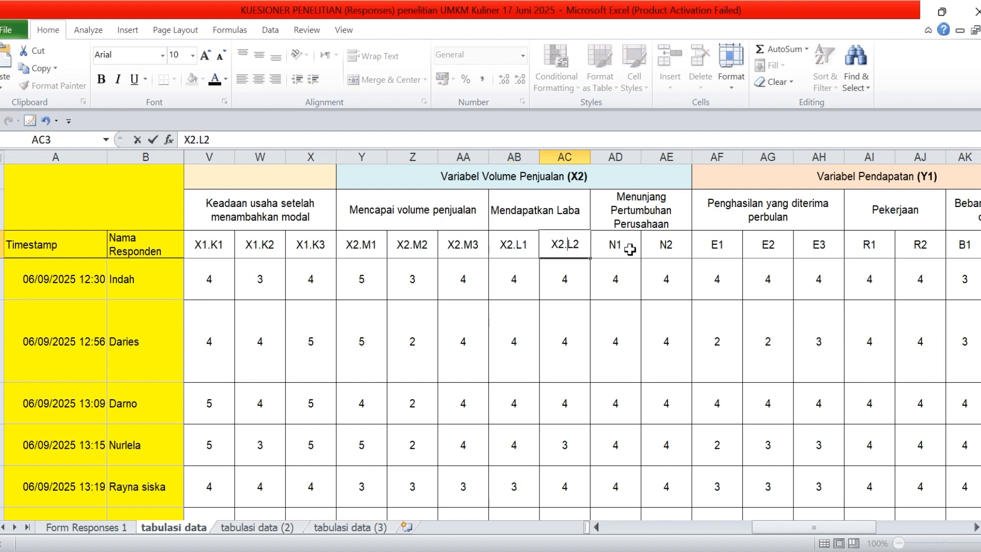
Add the X2. prefix to the Menunjang Pertumbuhan Perusahaan codes, making them X2.N1 and X2.N2
double_click(610, 246)
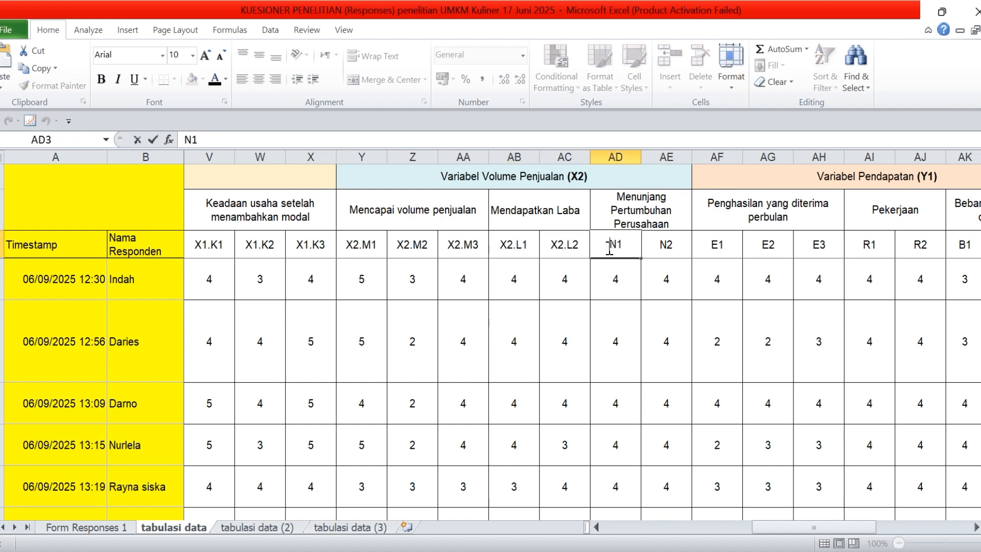
type("X2.")
double_click(656, 246)
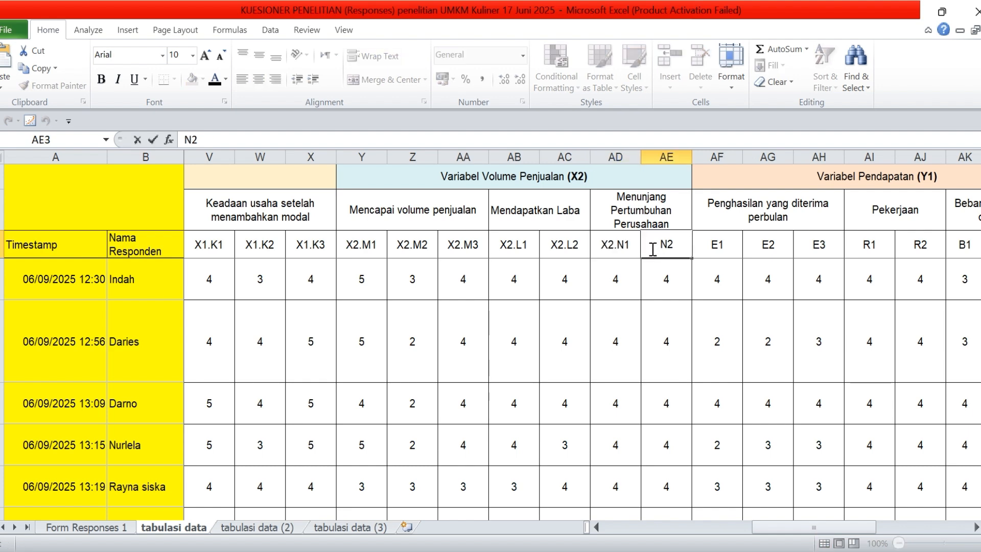
type("X2.")
left_click(672, 284)
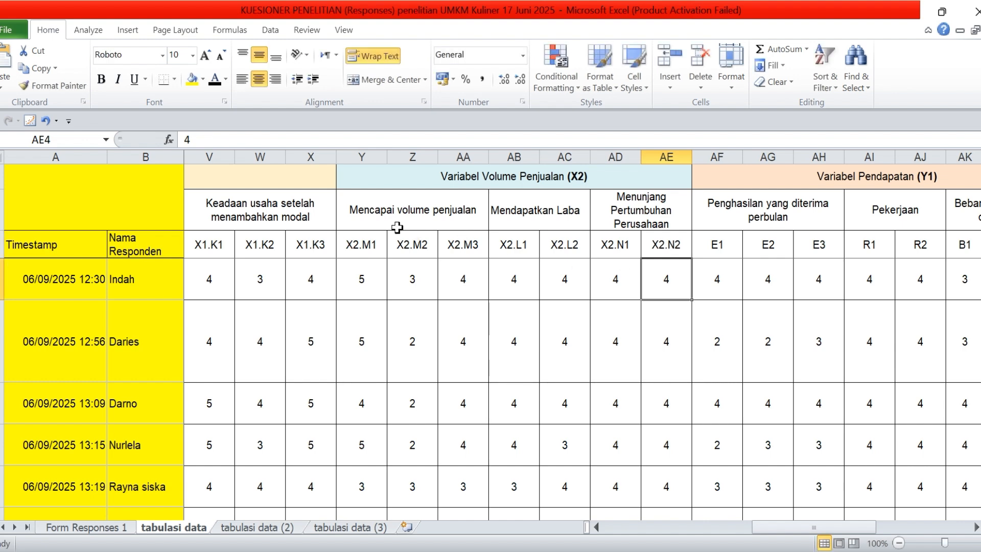
left_click_drag(397, 227, 615, 224)
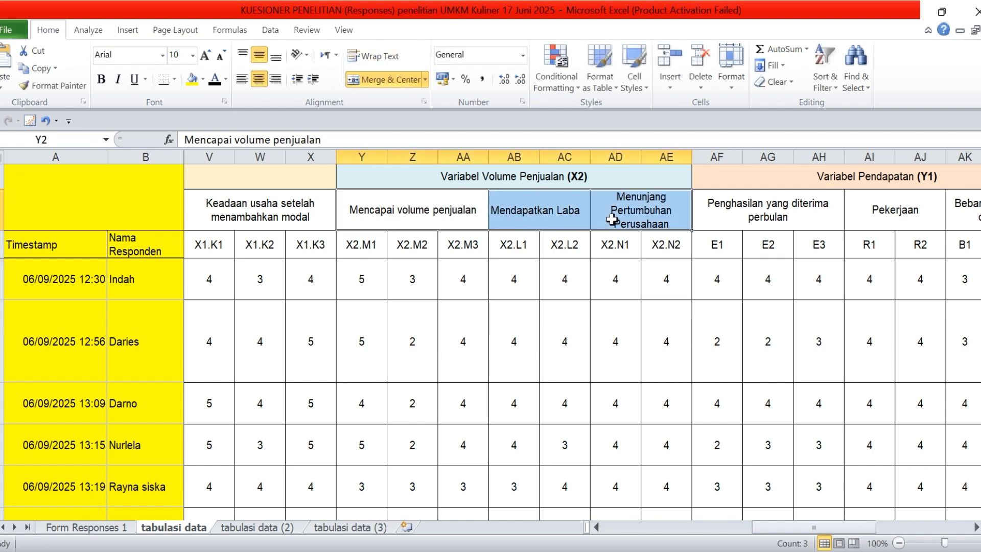
Add the Y1. prefix to the first Penghasilan yang diterima perbulan code, making it Y1.E1
left_click(722, 222)
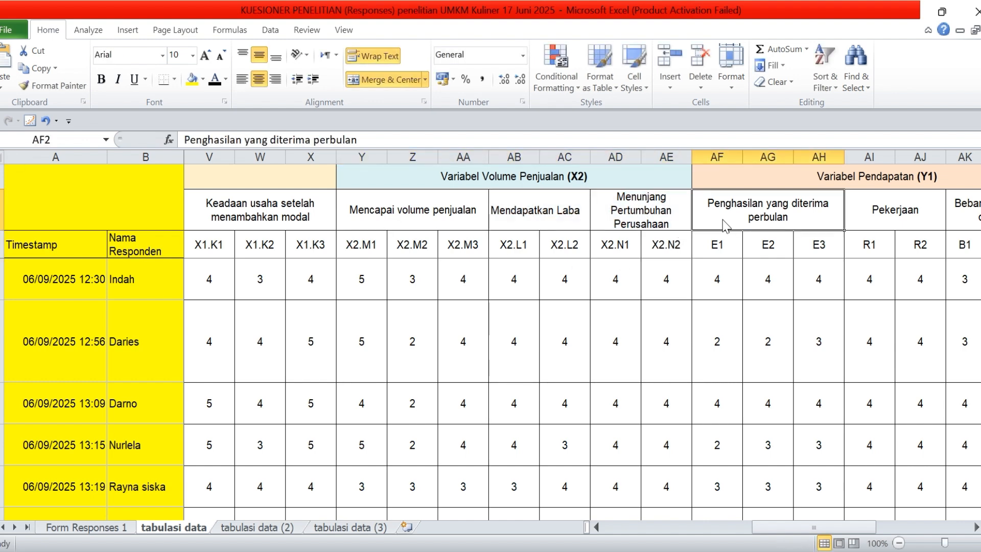
key("Right")
key("Right")
key("Right")
key("Right")
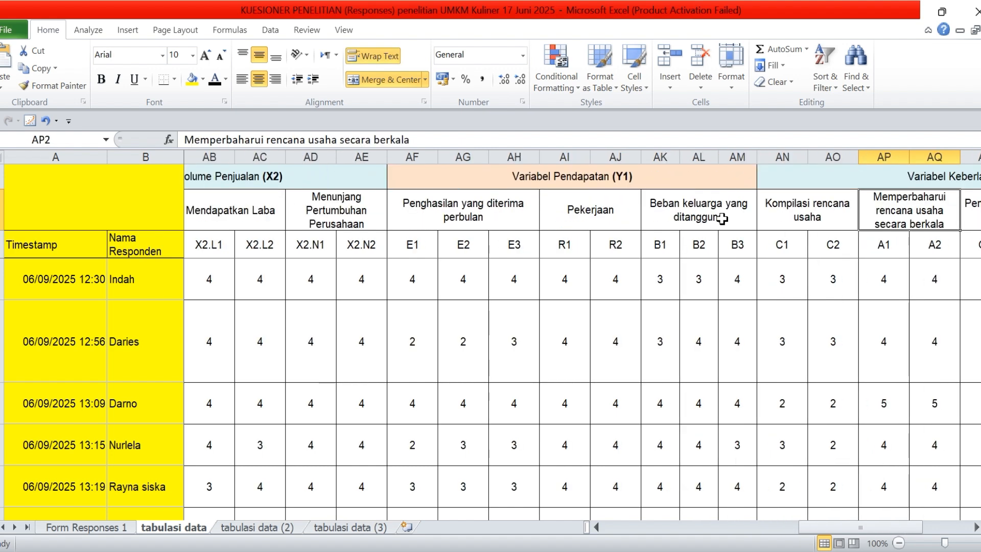
double_click(632, 181)
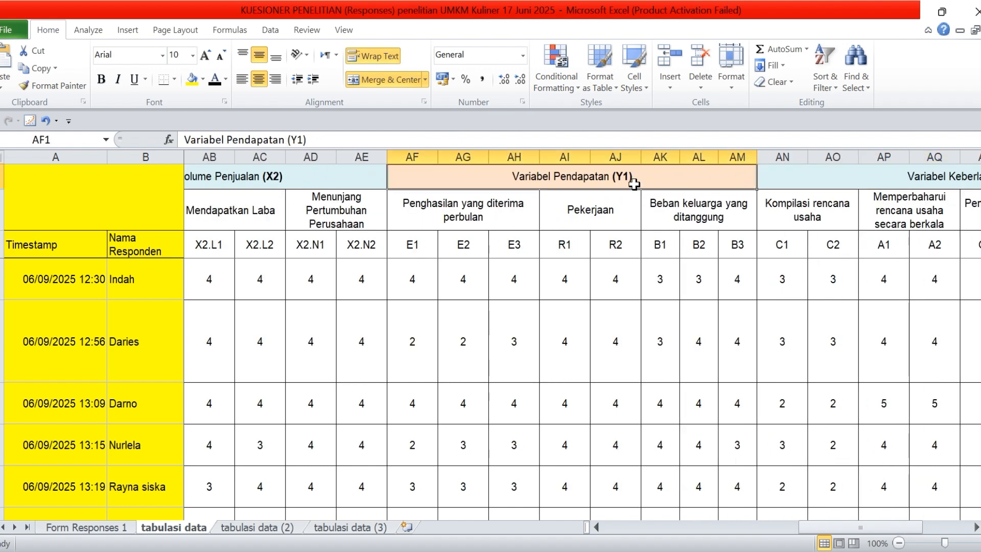
left_click(411, 242)
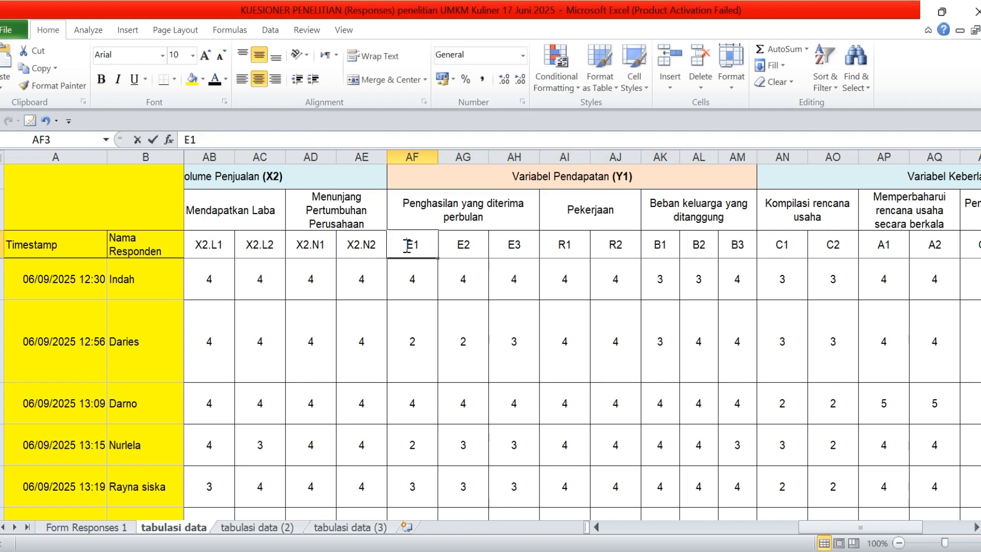
double_click(407, 245)
type("Y1.")
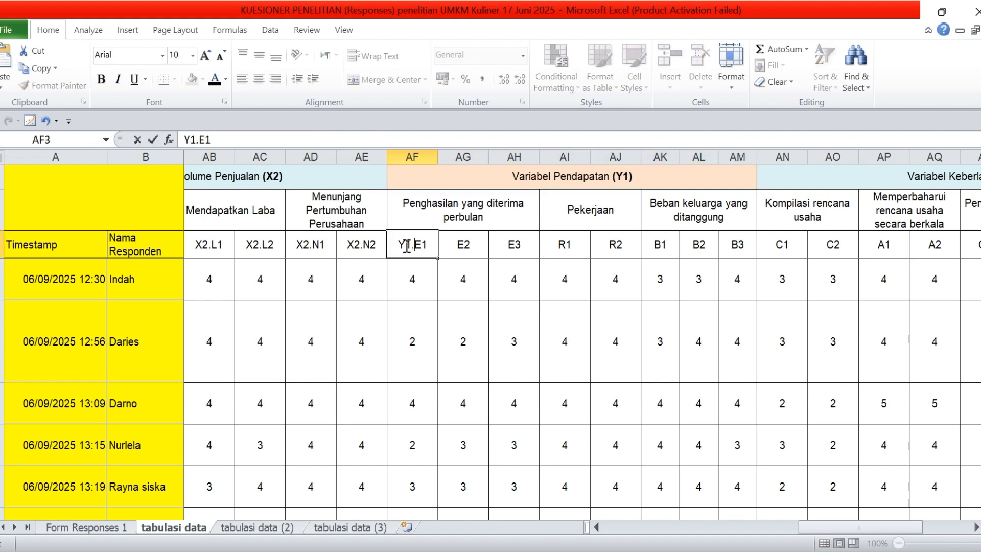
Copy the Y1. prefix and add it to the other two Penghasilan yang diterima perbulan codes, making them Y1.E2 and Y1.E3
left_click_drag(412, 249, 389, 246)
key("ctrl+c")
double_click(452, 248)
key("ctrl+v")
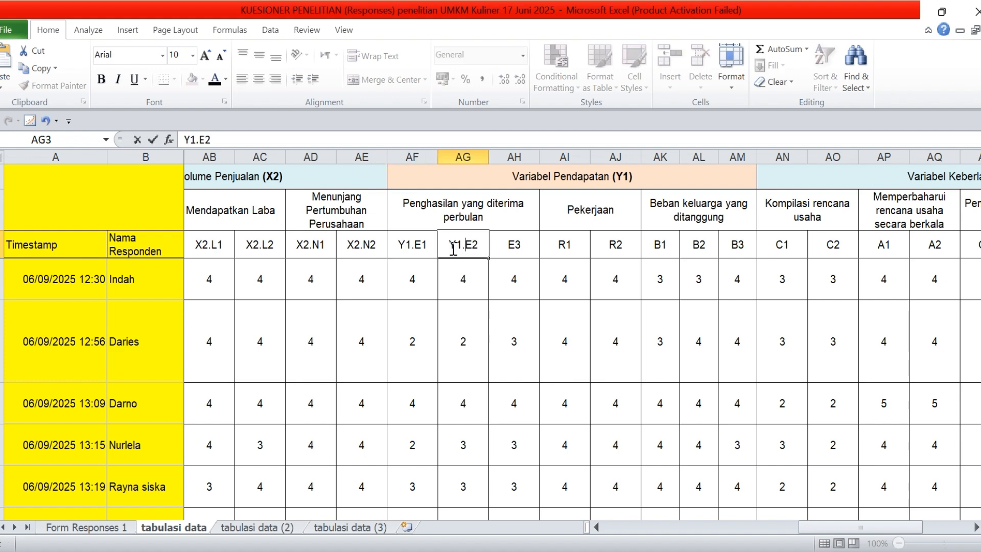
double_click(509, 245)
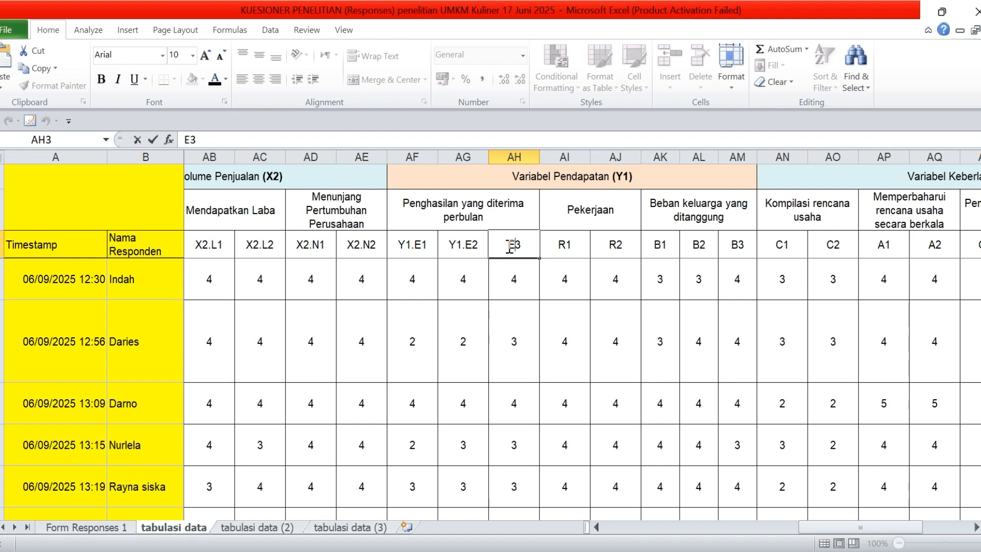
key("ctrl+v")
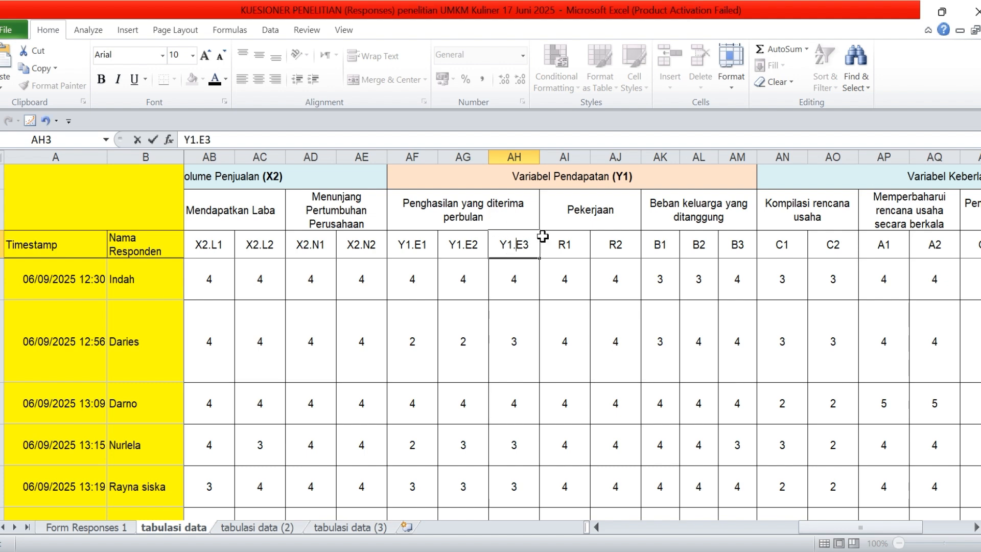
Add the copied Y1. prefix to the Pekerjaan codes, making them Y1.R1 and Y1.R2
double_click(549, 243)
key("ctrl+v")
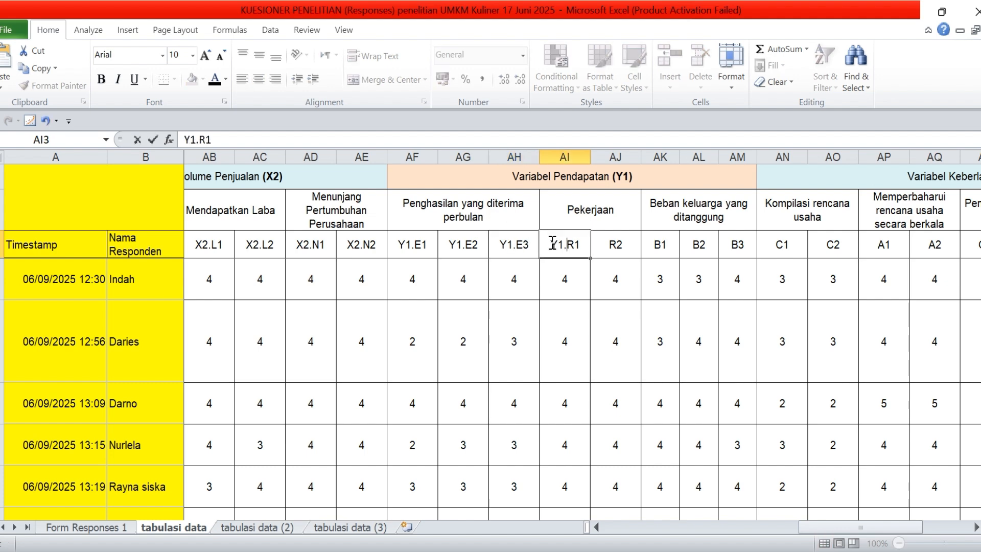
left_click(606, 254)
double_click(610, 253)
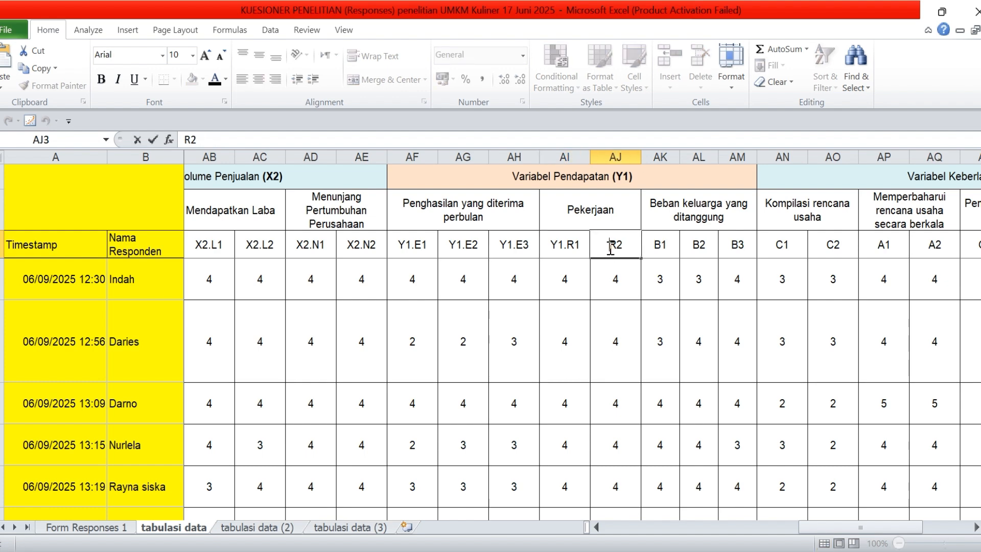
key("ctrl+v")
Add the copied Y1. prefix to the Beban keluarga yang ditanggung codes, making them Y1.B1, Y1.B2 and Y1.B3
left_click(653, 251)
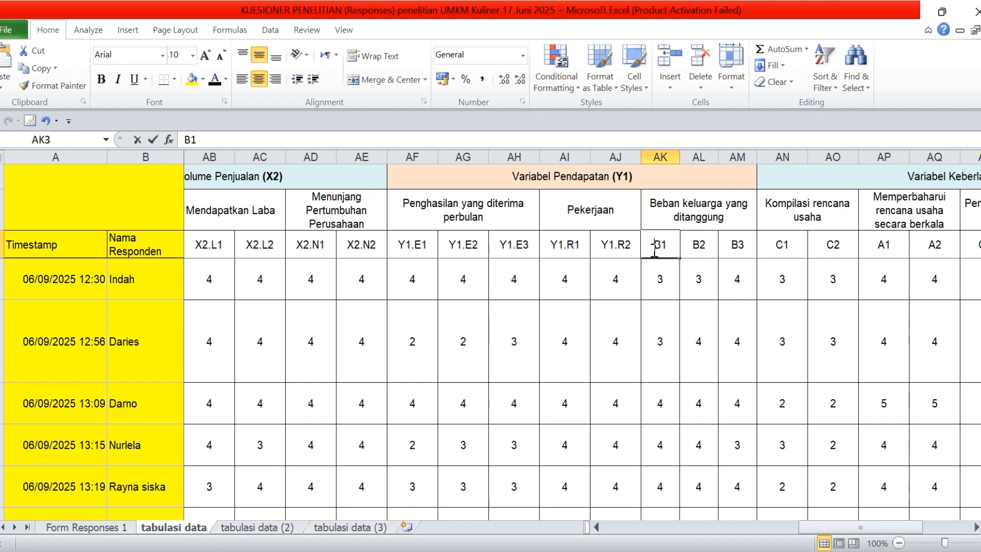
double_click(655, 250)
key("ctrl+v")
left_click(695, 251)
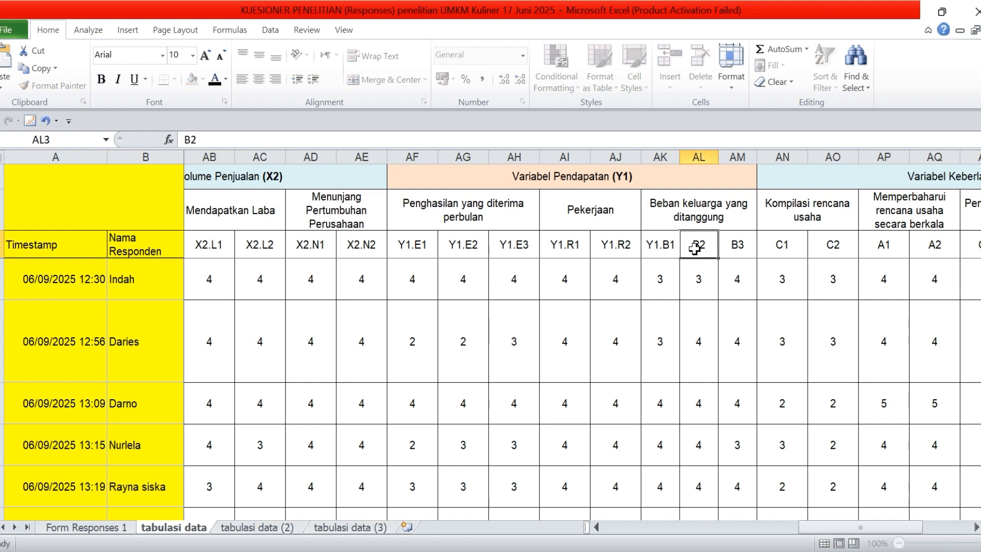
double_click(696, 251)
key("ctrl+v")
left_click(735, 251)
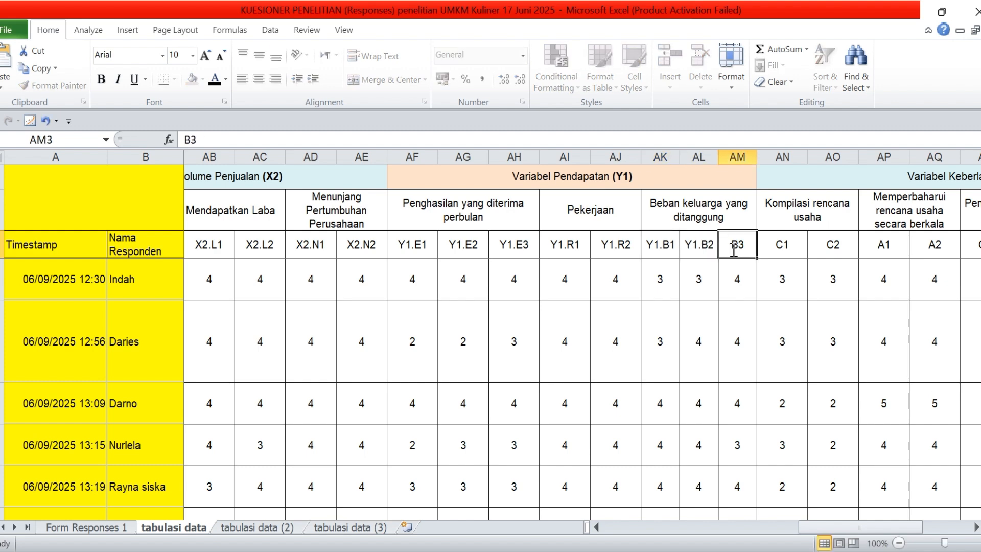
double_click(733, 250)
key("ctrl+v")
left_click(578, 187)
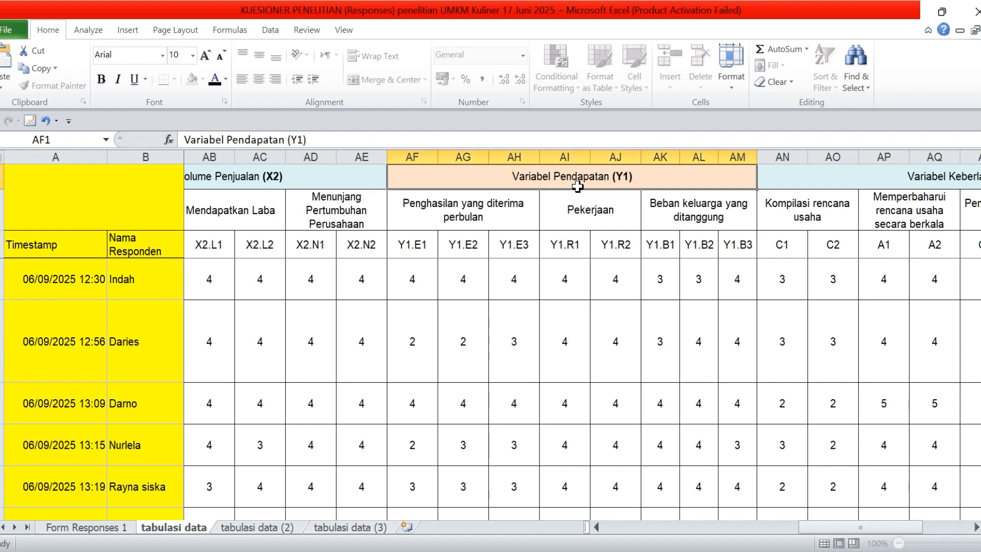
Add the missing closing parenthesis to the last variable heading, making it Variabel Keberlanjutan Usaha (Y2)
left_click(733, 288)
key("Right")
key("Right")
key("Right")
key("Right")
key("Right")
key("Right")
key("Right")
key("Right")
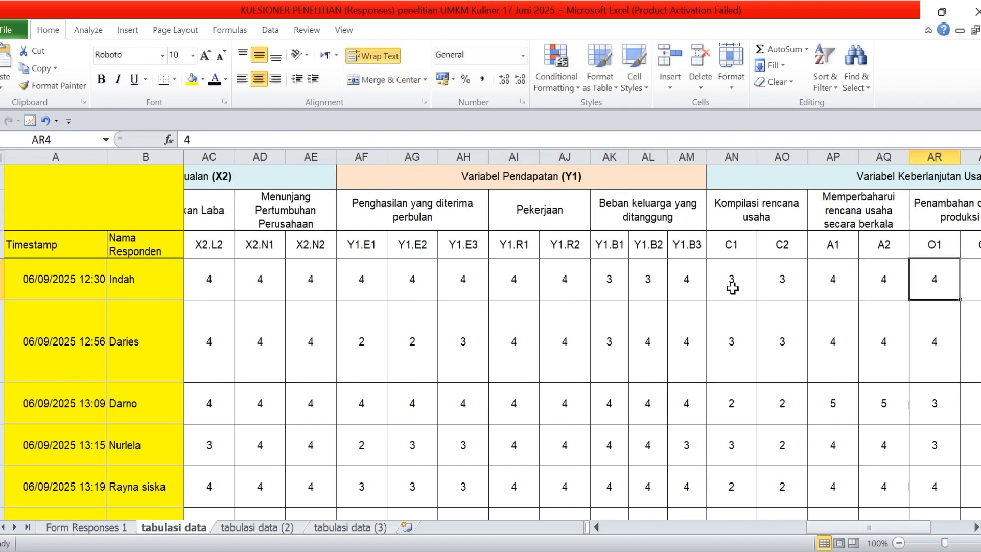
key("Right")
key("Right")
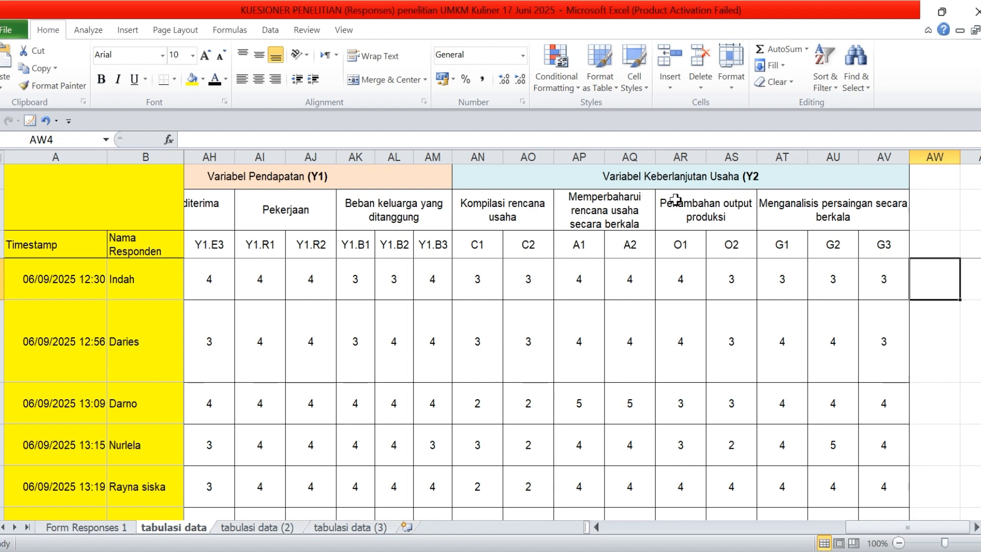
left_click(768, 176)
double_click(768, 175)
type(")")
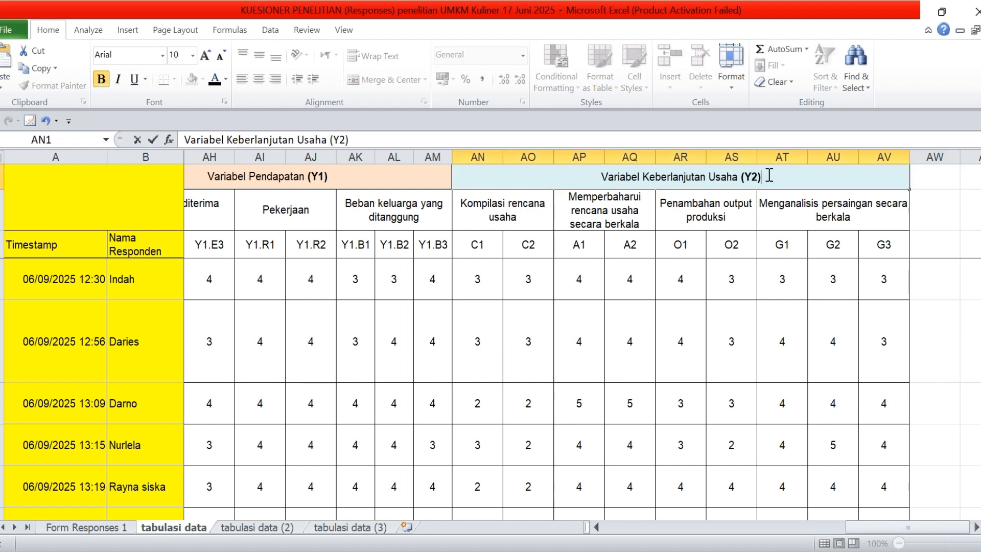
Add the Y2. prefix with a capital Y to the first Kompilasi rencana usaha code, making it Y2.C1
left_click(462, 209)
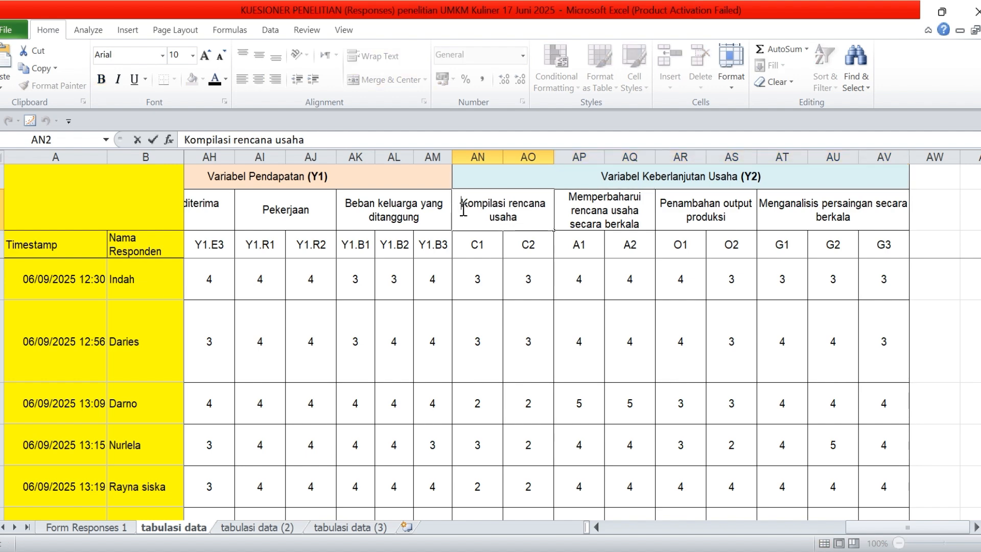
left_click(471, 247)
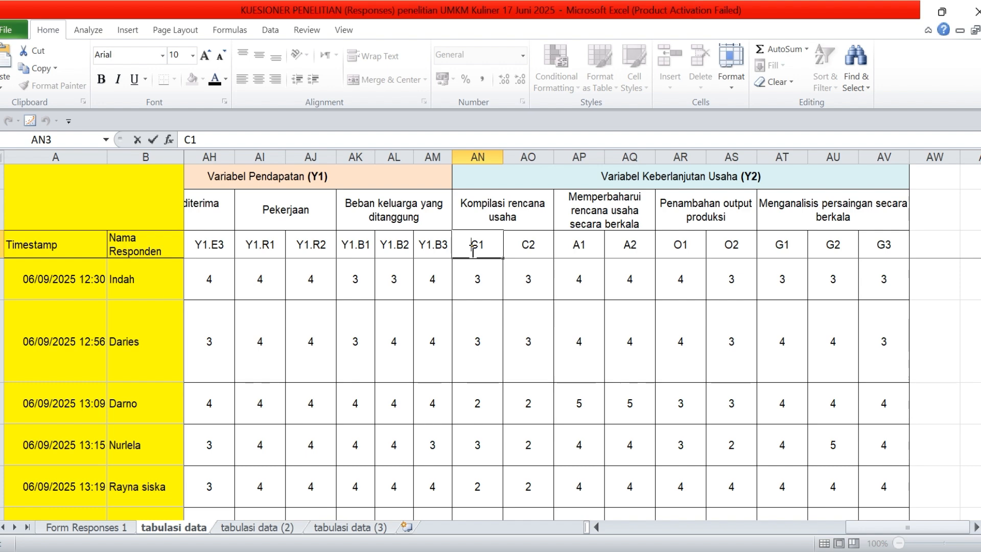
double_click(471, 245)
type("y2.")
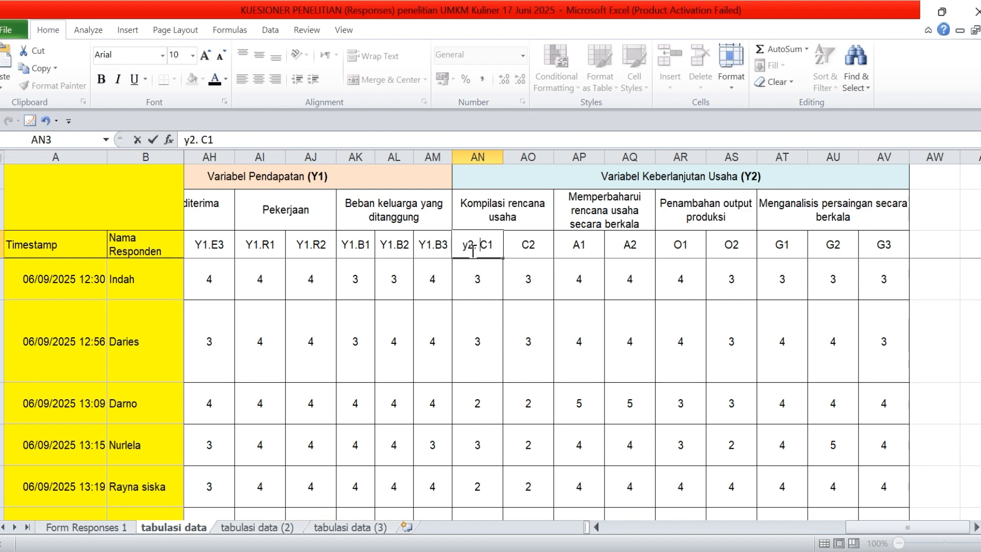
key("BackSpace")
type("y")
key("BackSpace")
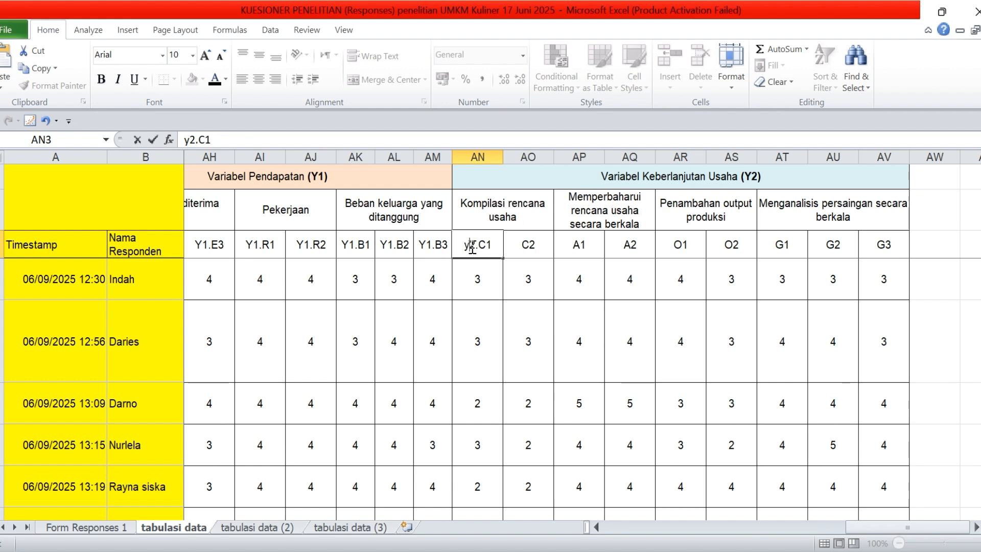
key("BackSpace")
type("Y")
Copy the Y2. prefix and add it to the second Kompilasi rencana usaha code, making it Y2.C2
double_click(470, 246)
left_click_drag(479, 249, 463, 249)
key("ctrl+c")
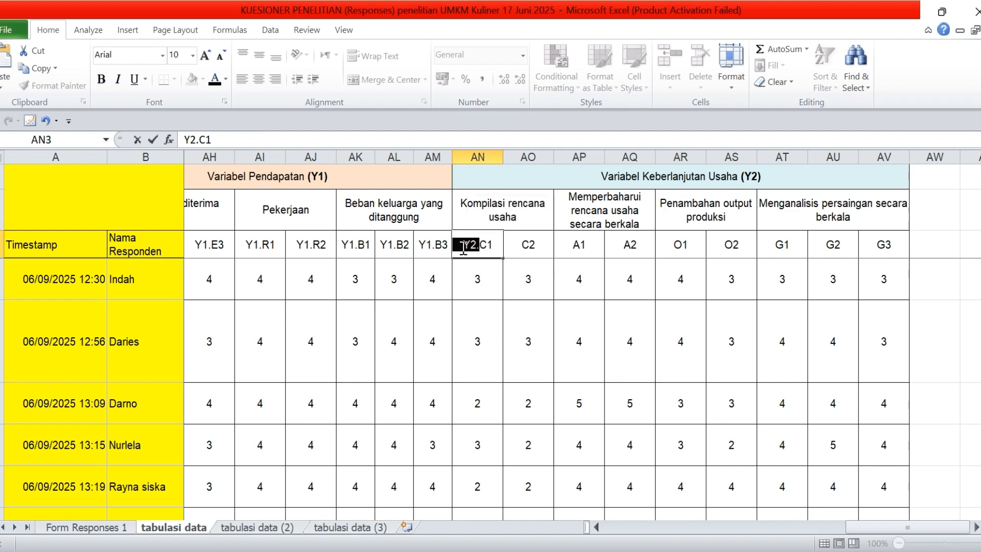
left_click(520, 250)
double_click(523, 249)
key("ctrl+v")
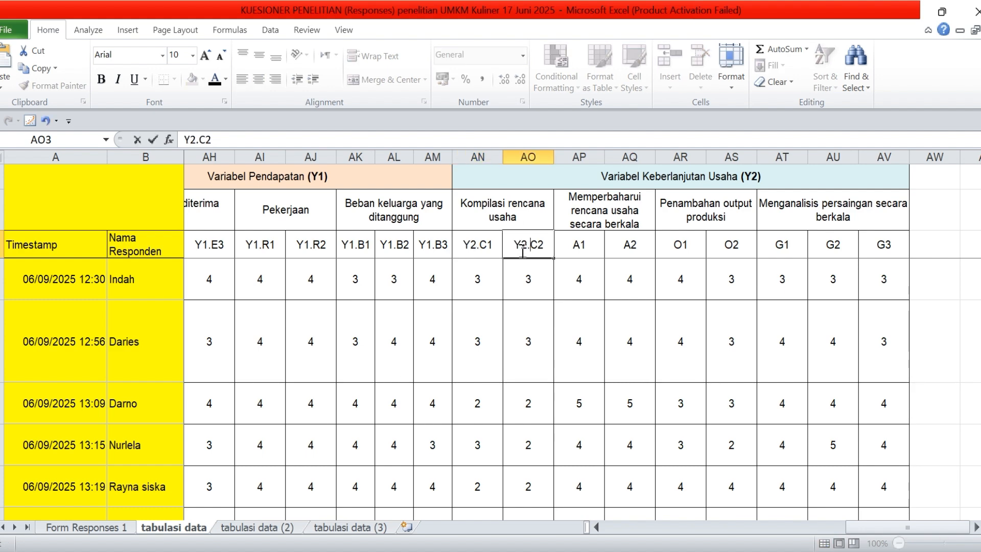
left_click(572, 249)
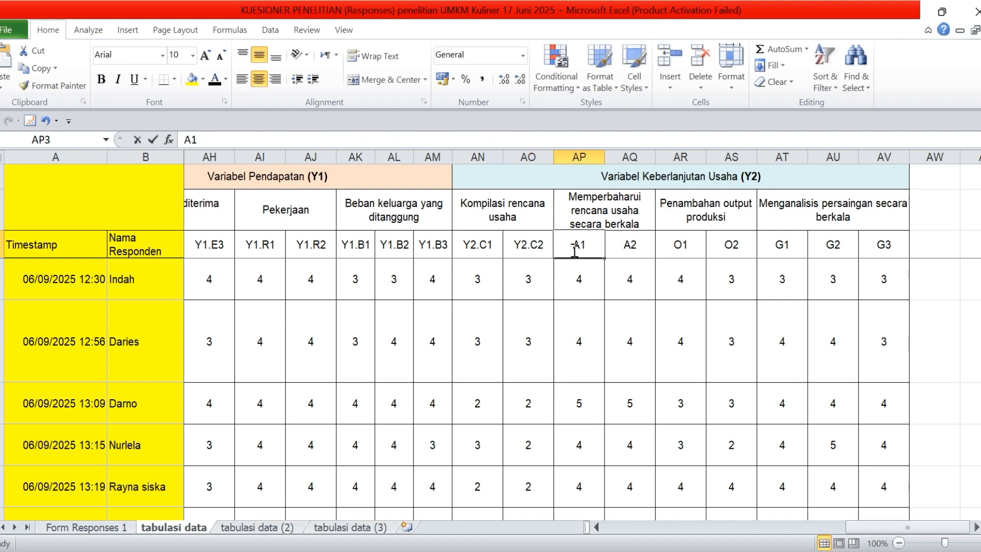
Add the Y2. prefix to both Memperbaharui rencana usaha secara berkala codes, making them Y2.A1 and Y2.A2
double_click(573, 250)
key("ctrl+v")
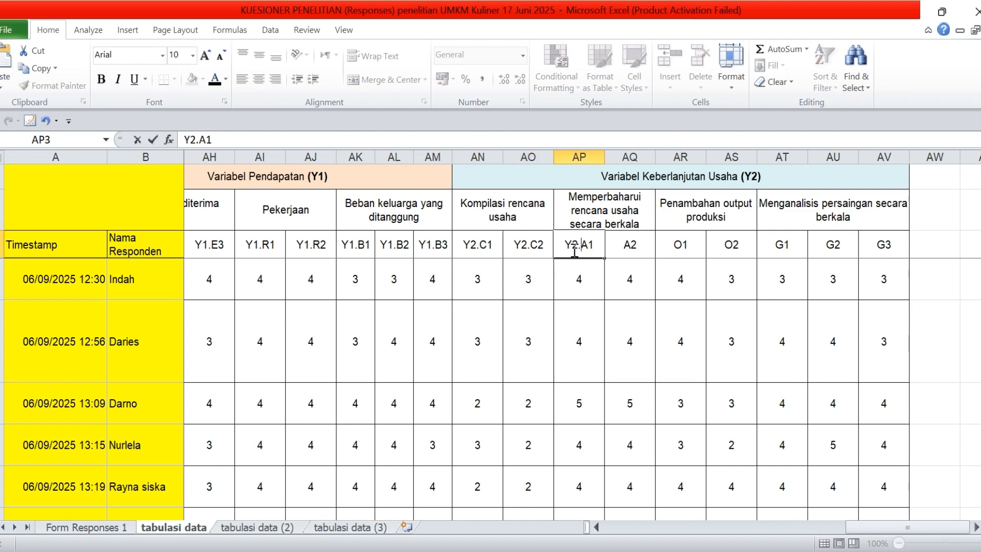
left_click(624, 248)
double_click(625, 250)
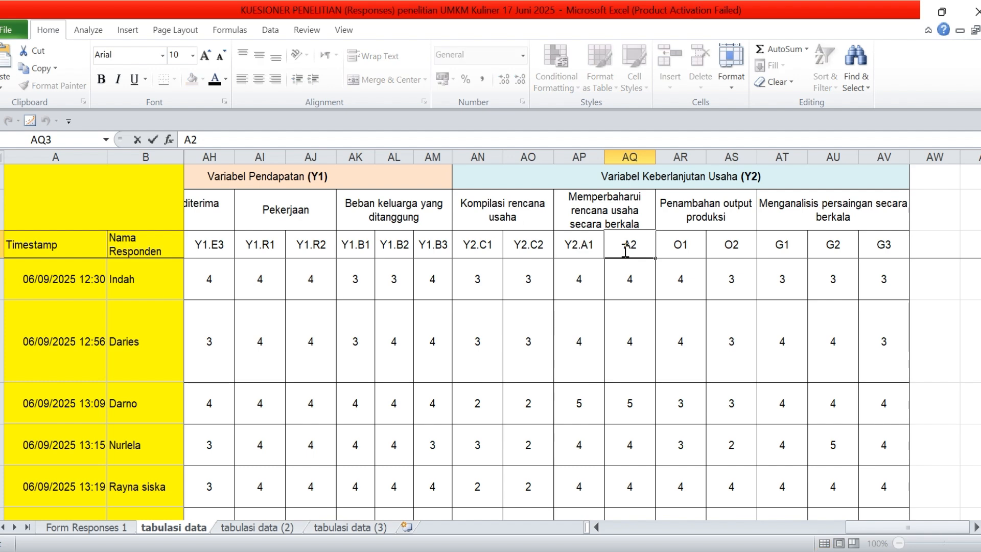
type("Y2.")
Add the Y2. prefix to both Penambahan output produksi codes, making them Y2.O1 and Y2.O2
left_click(677, 248)
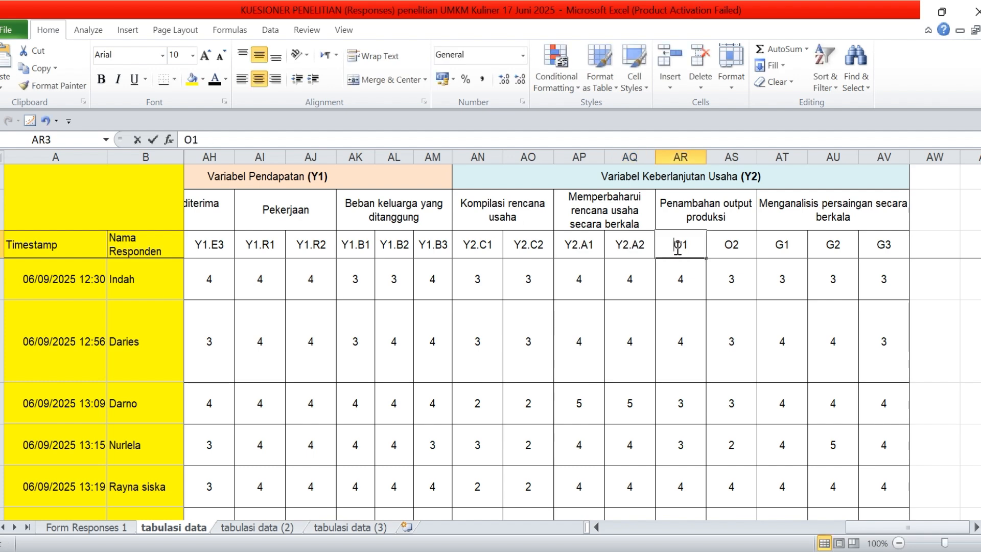
double_click(678, 249)
type("Y2.")
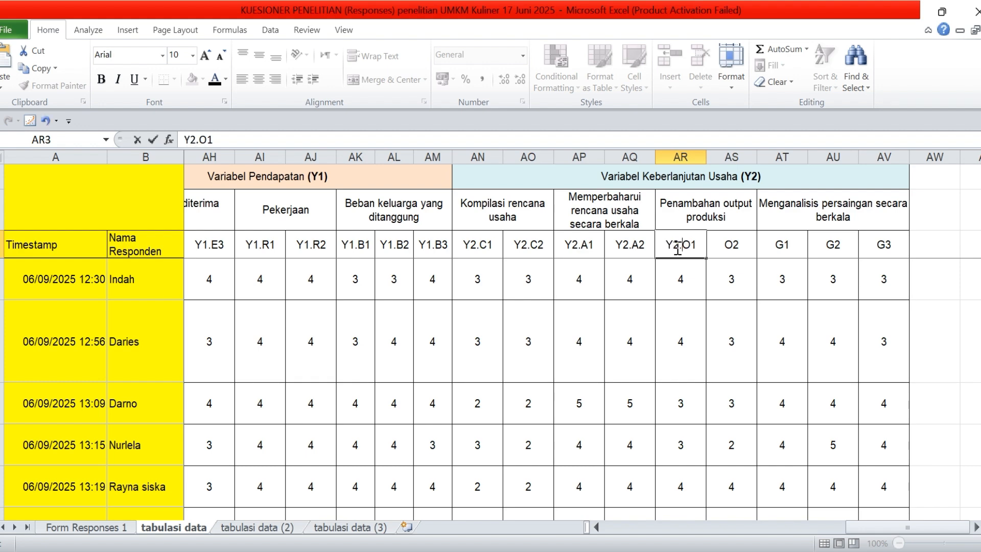
left_click(728, 247)
double_click(727, 247)
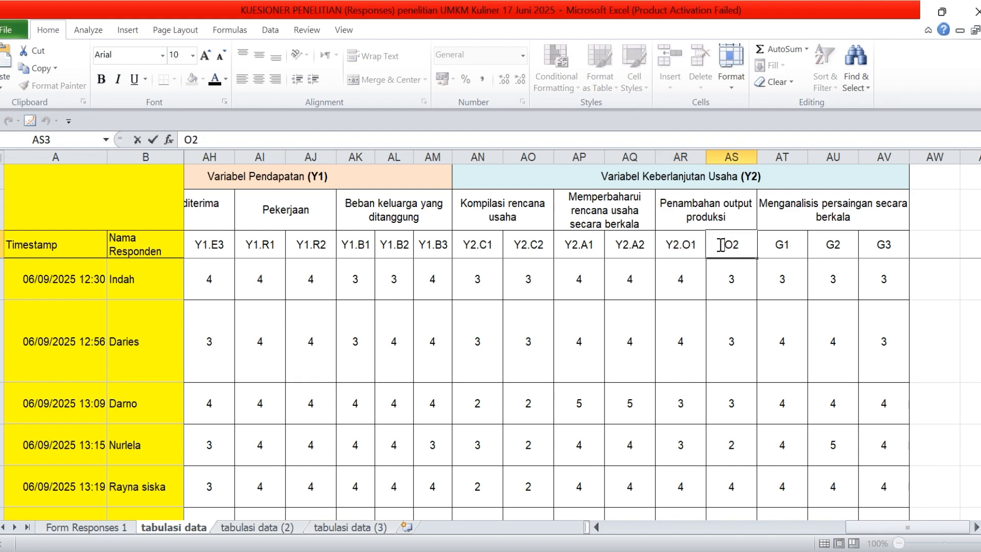
type("Y2.")
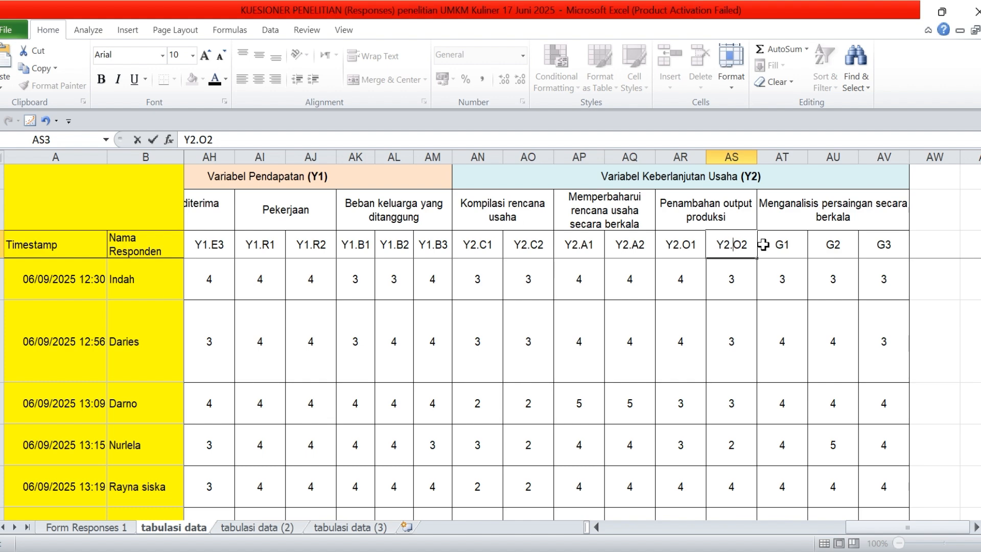
Add the Y2. prefix to the three Menganalisis persaingan secara berkala codes, making them Y2.G1, Y2.G2 and Y2.G3
left_click(780, 247)
double_click(777, 246)
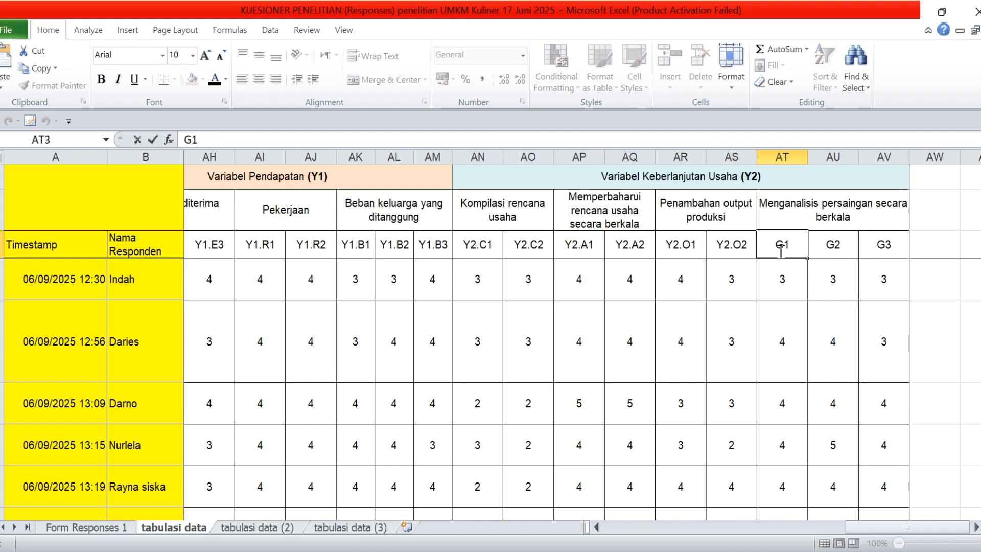
type("Y2.")
left_click(815, 248)
double_click(815, 249)
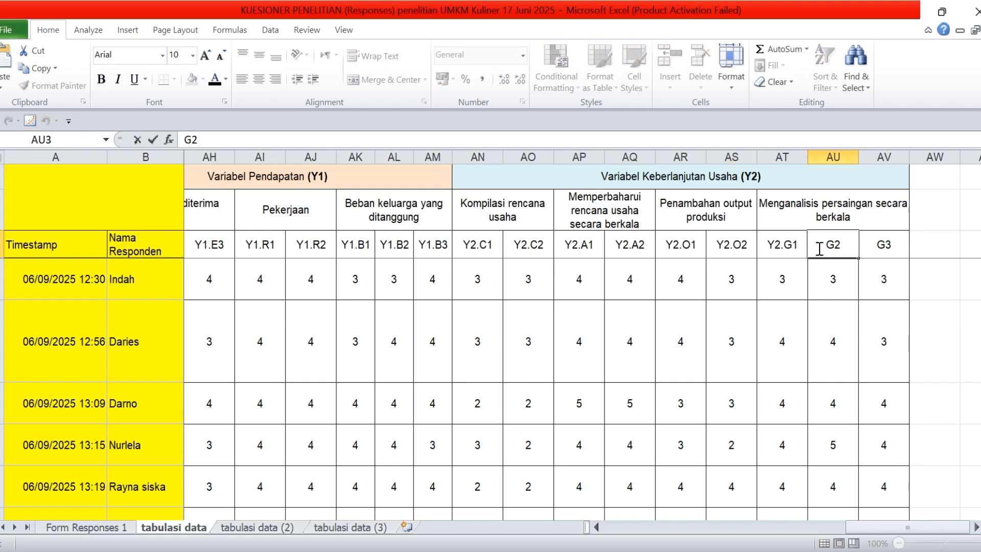
type("Y2.")
left_click(863, 247)
double_click(863, 246)
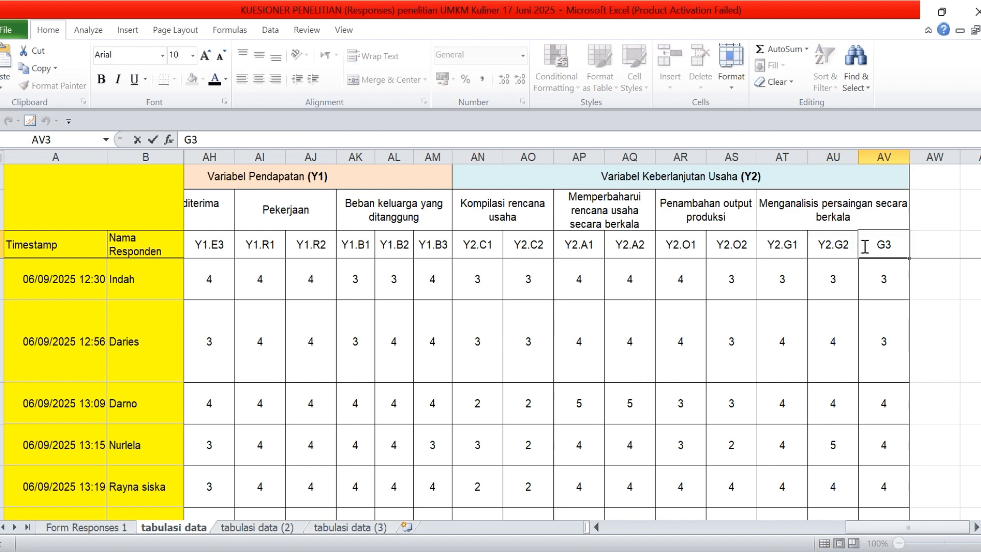
type("Y2.")
left_click(834, 333)
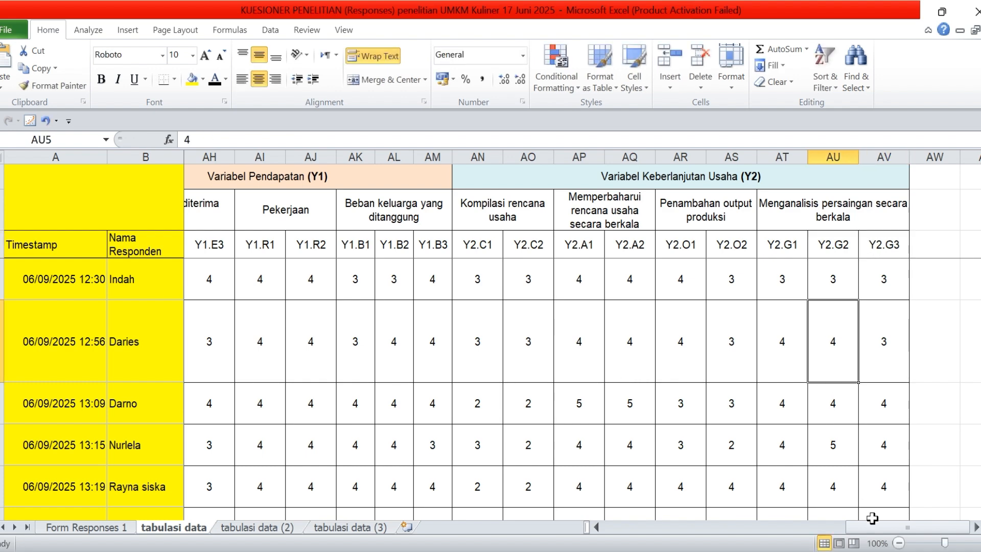
Copy the item code row and all respondents' scores from the X1.S1 column through the Y2.G3 column
left_click_drag(874, 528, 694, 527)
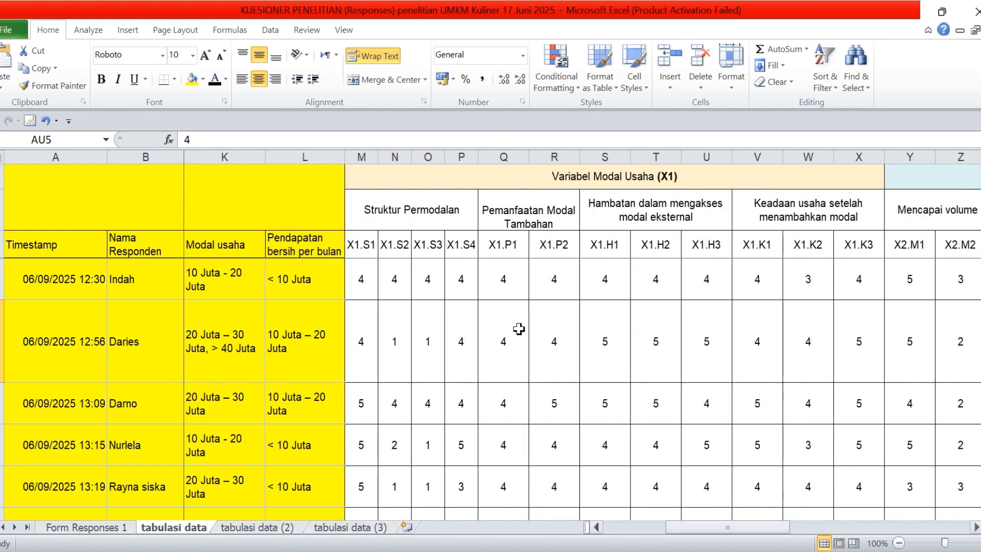
left_click_drag(366, 246, 425, 365)
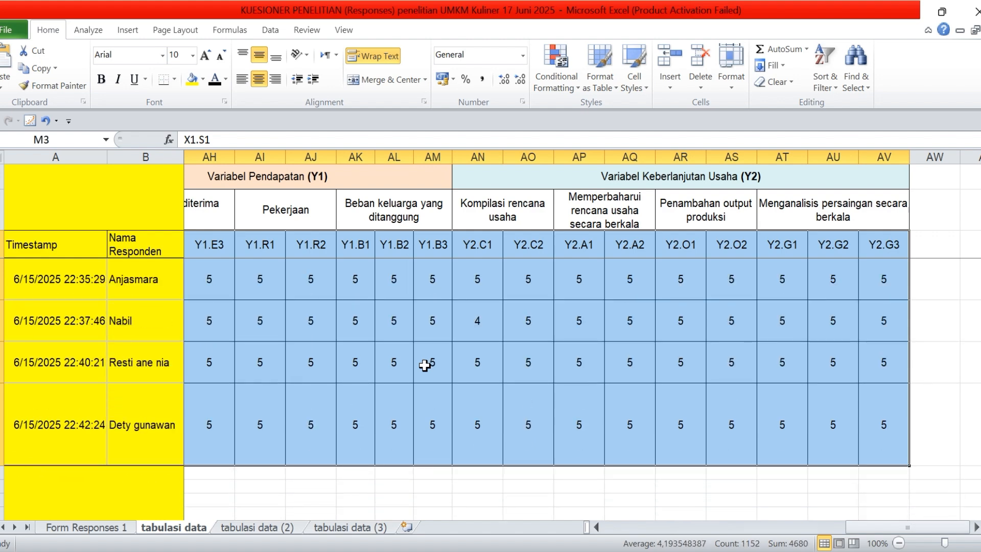
key("ctrl+c")
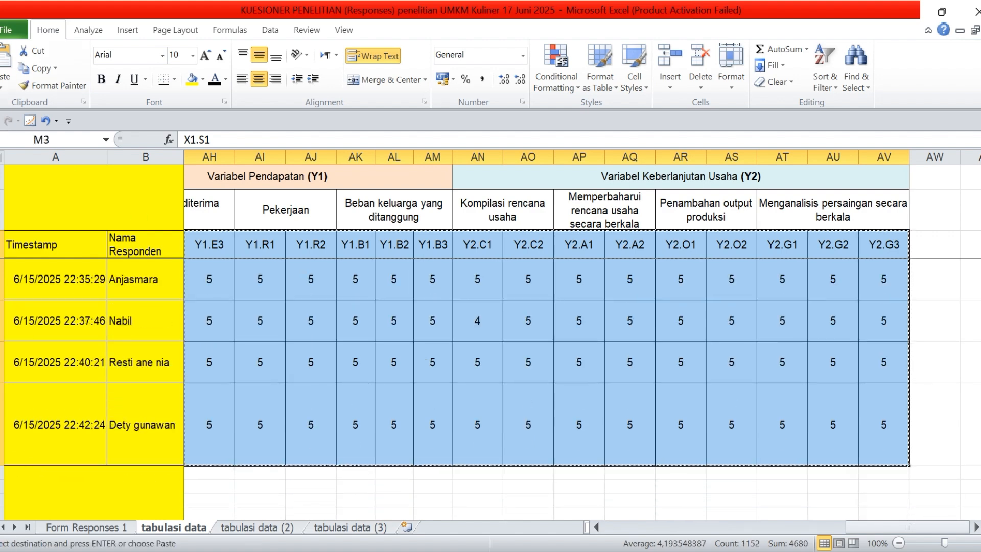
Create a new blank workbook
left_click(10, 30)
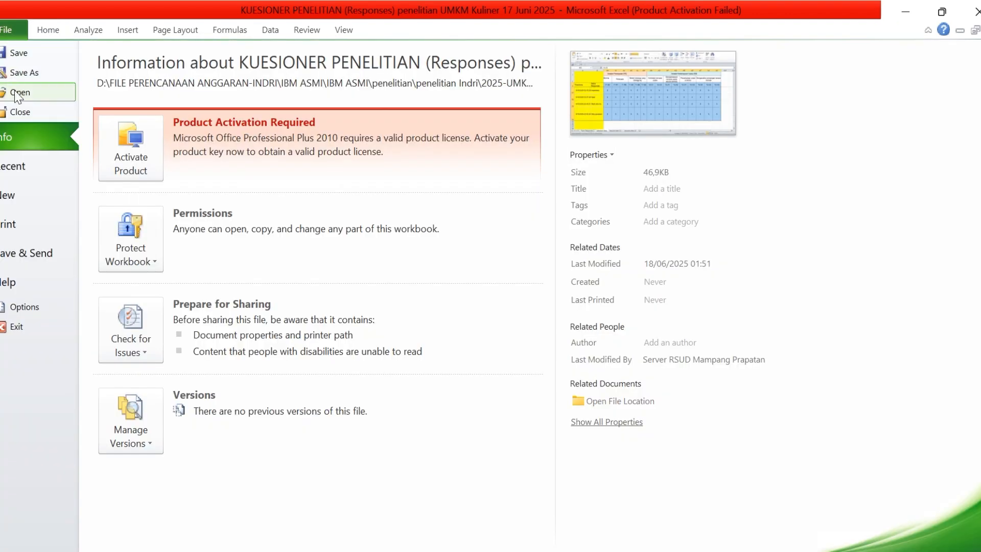
left_click(40, 210)
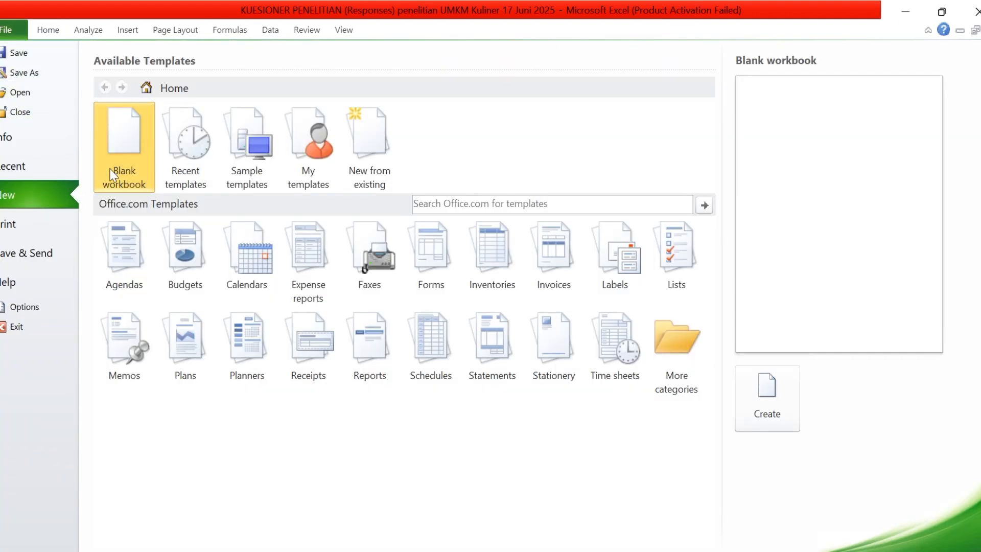
left_click(128, 151)
left_click(772, 394)
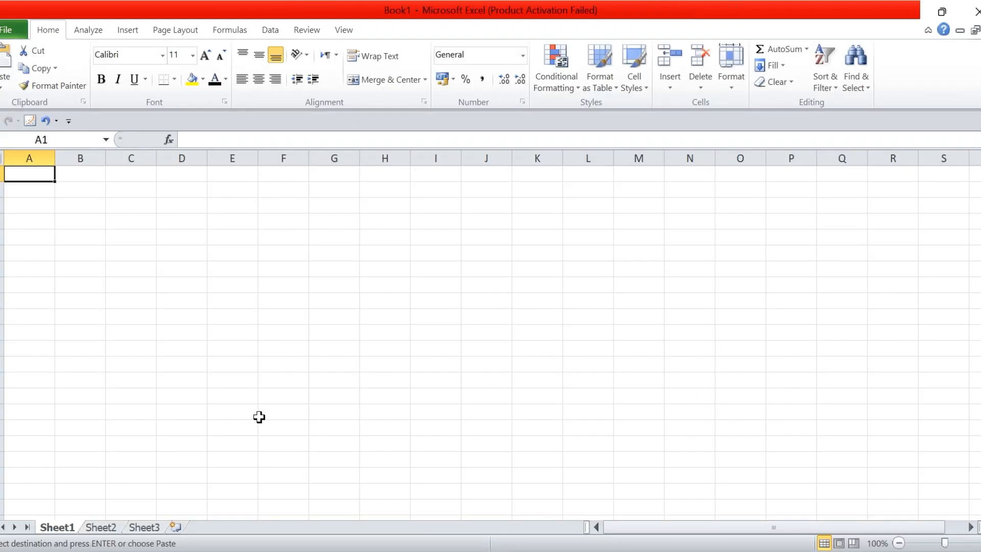
Paste the copied item codes and scores into Sheet1 of the new workbook, starting at cell A1
left_click(70, 150)
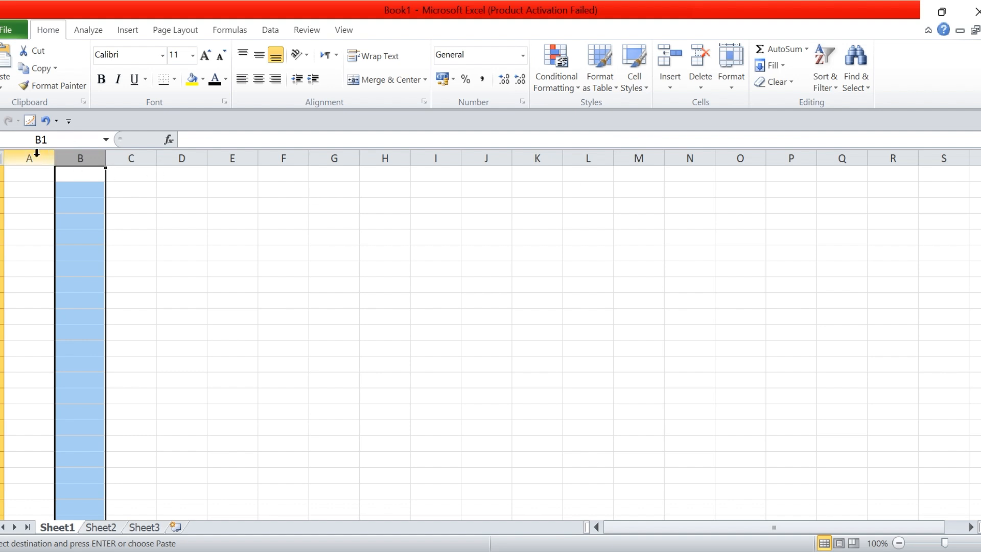
left_click(29, 179)
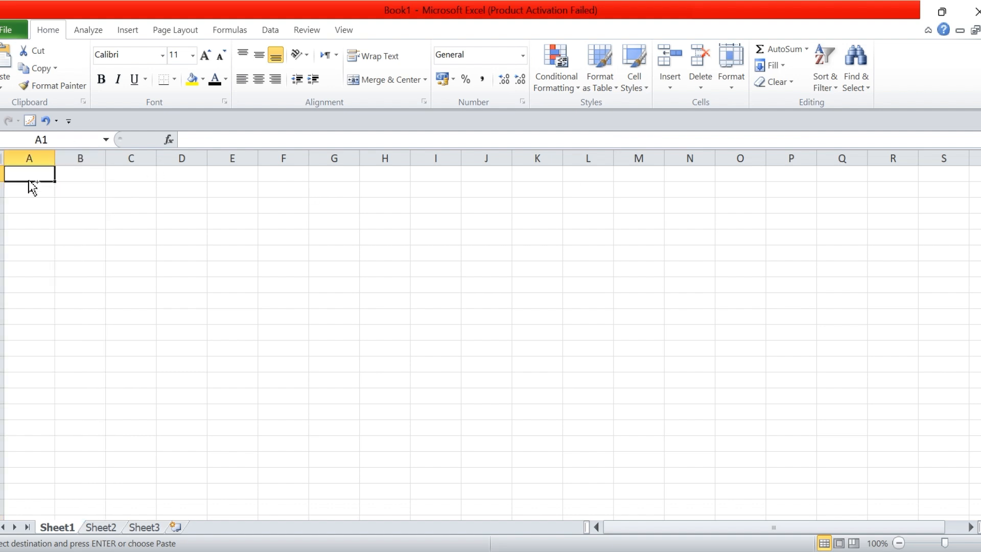
key("ctrl+v")
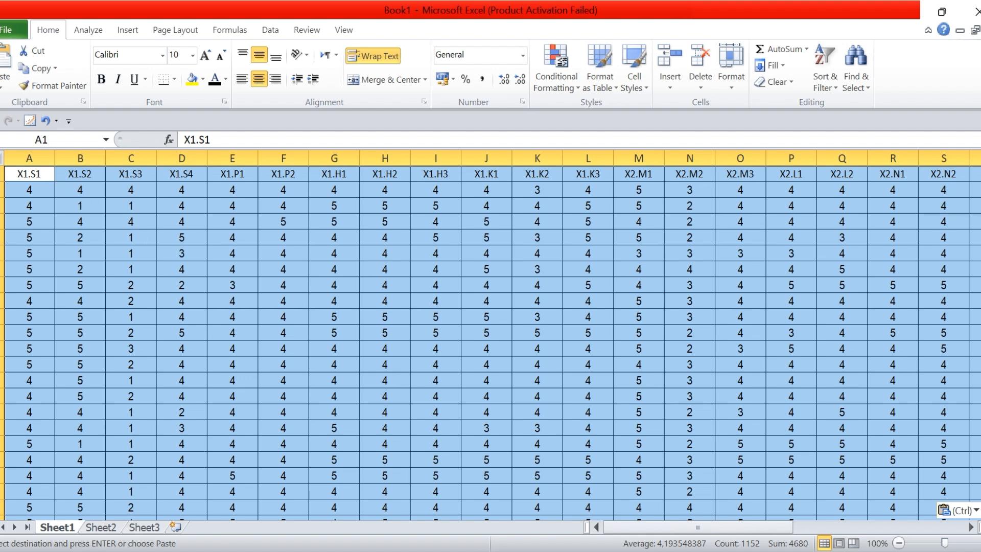
left_click(435, 285)
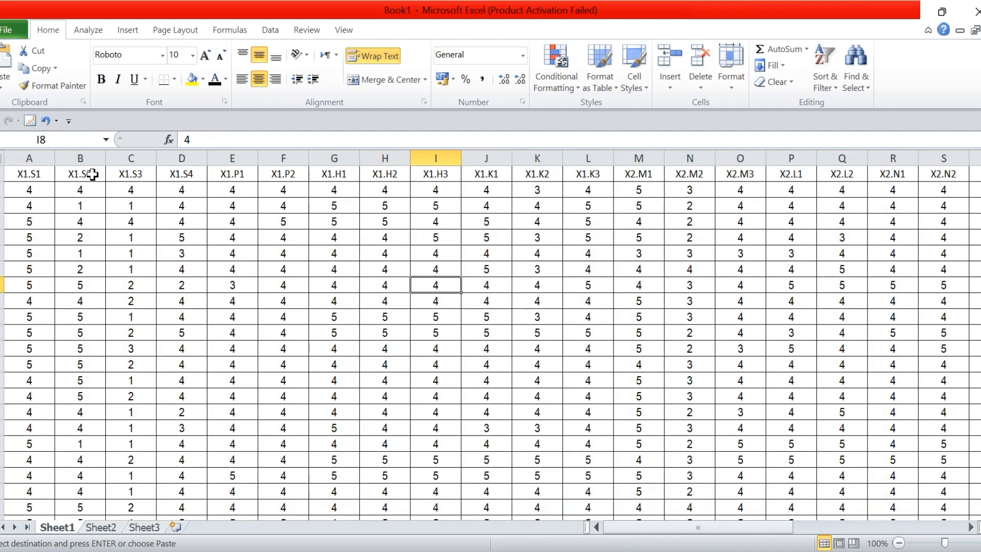
Start saving the new workbook in the 2025-UMKM folder with the file name DATA PENELITIAN PLS 4
left_click(4, 31)
left_click(30, 71)
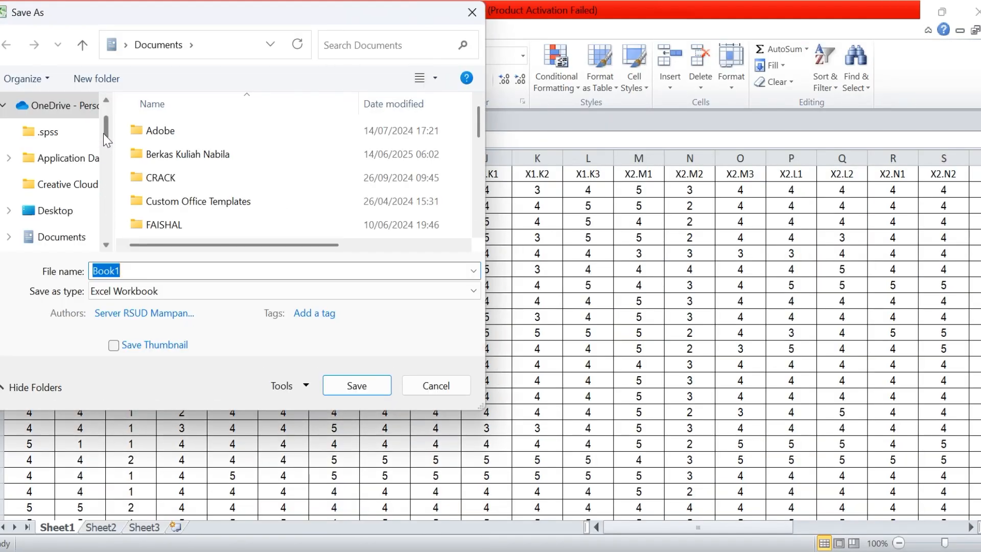
left_click_drag(103, 133, 109, 211)
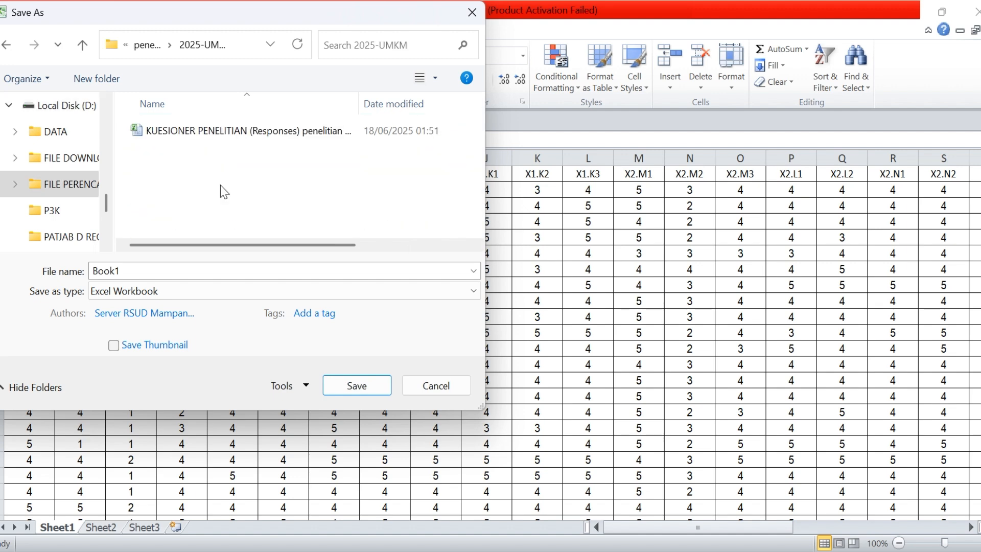
right_click(220, 185)
left_click(159, 272)
double_click(158, 273)
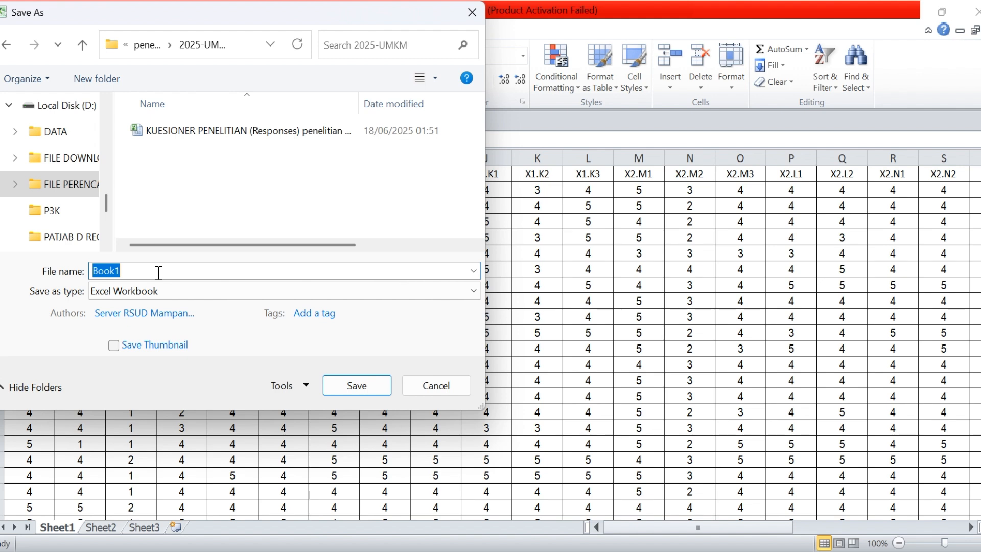
type("DATA PENELITIAN ")
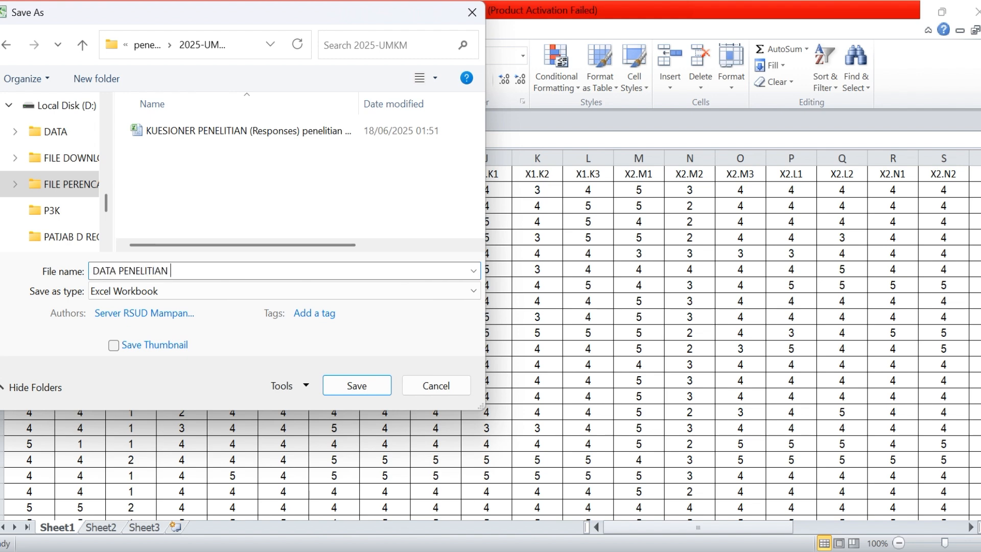
type("PLS 4")
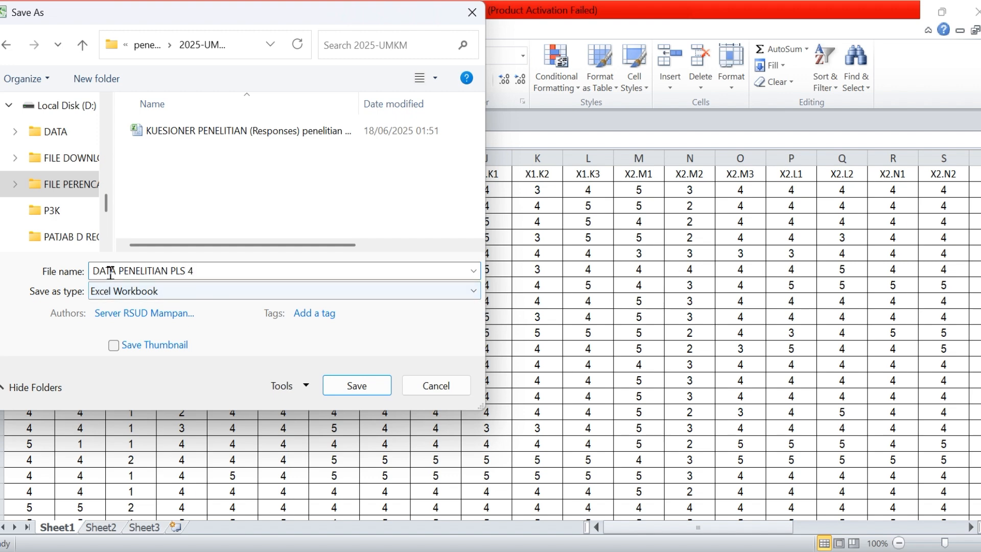
Save the active sheet as CSV (Comma delimited), accepting the single-sheet limit and keeping that format
left_click(175, 287)
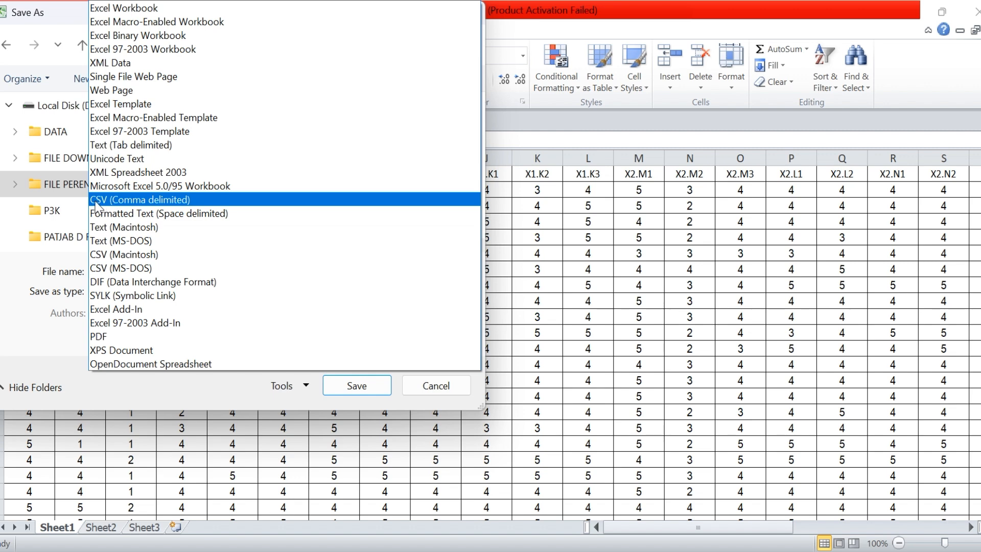
left_click(145, 203)
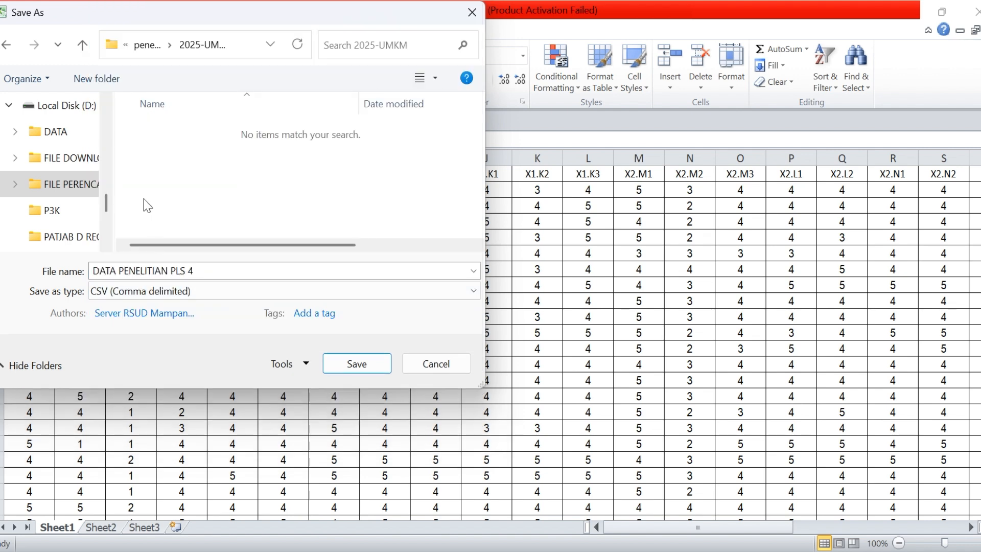
left_click(358, 363)
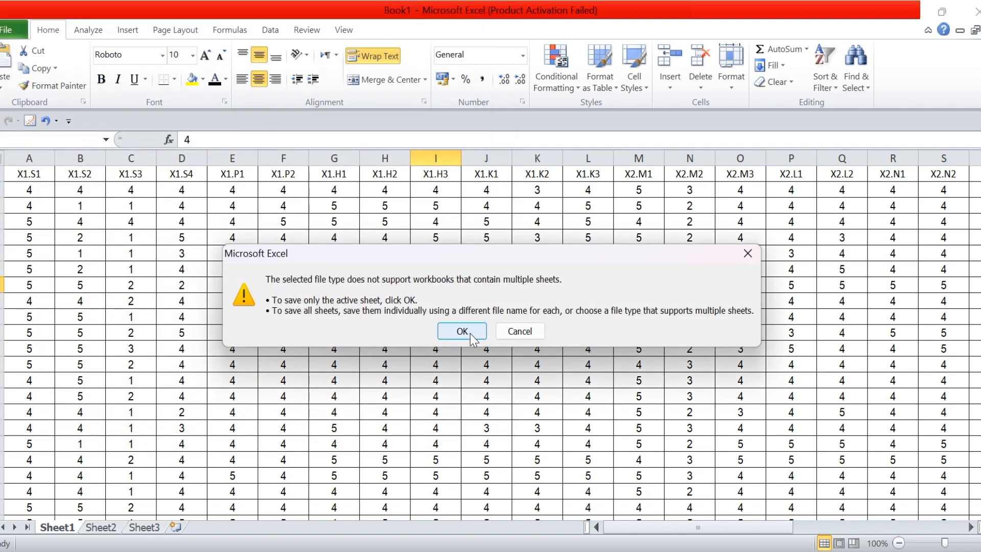
left_click(471, 335)
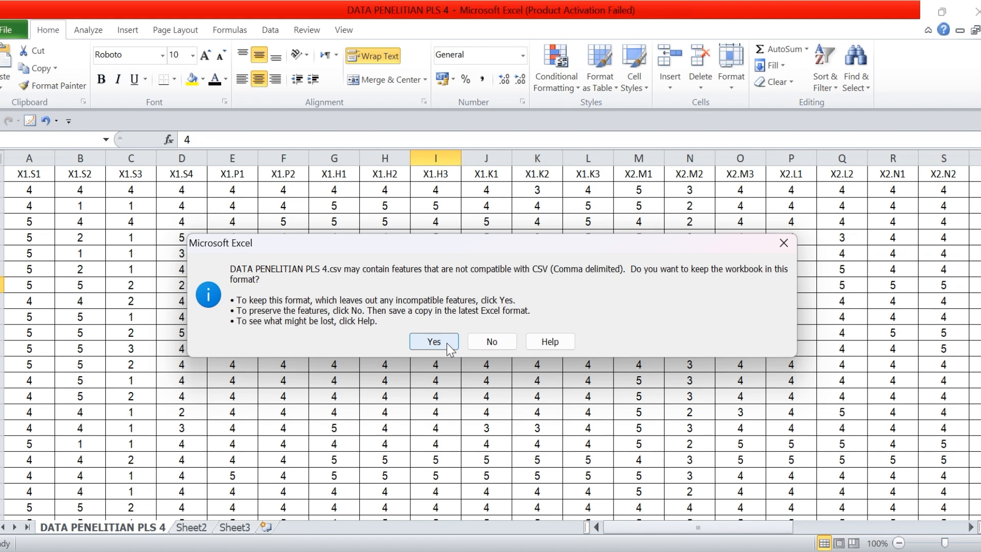
left_click(447, 343)
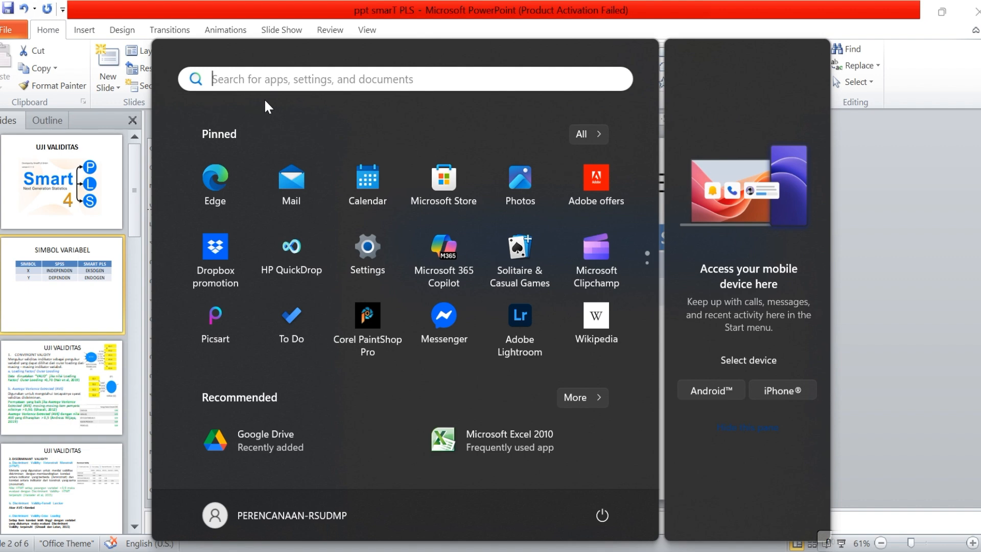
Search the computer's apps for SMART and launch SmartPLS 4
type("SMART")
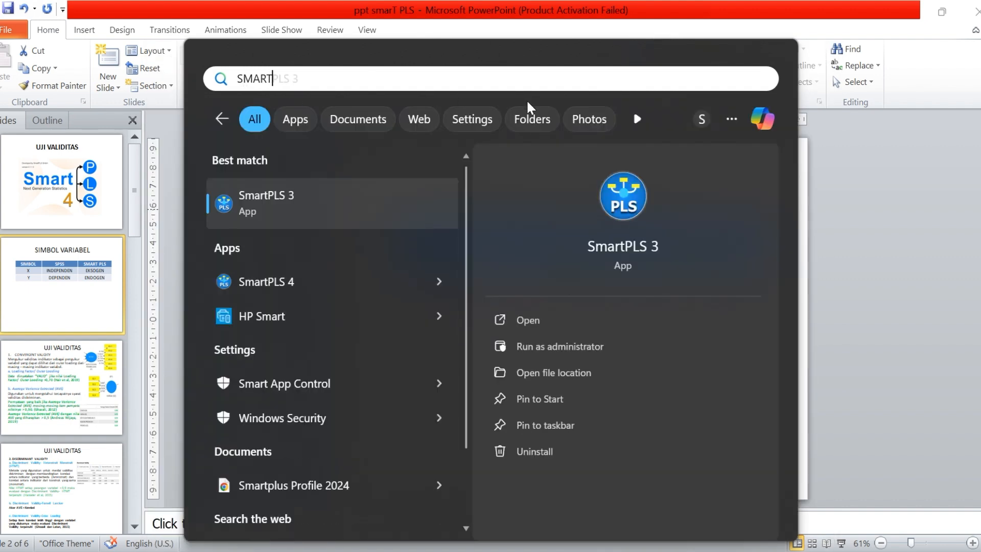
left_click(438, 281)
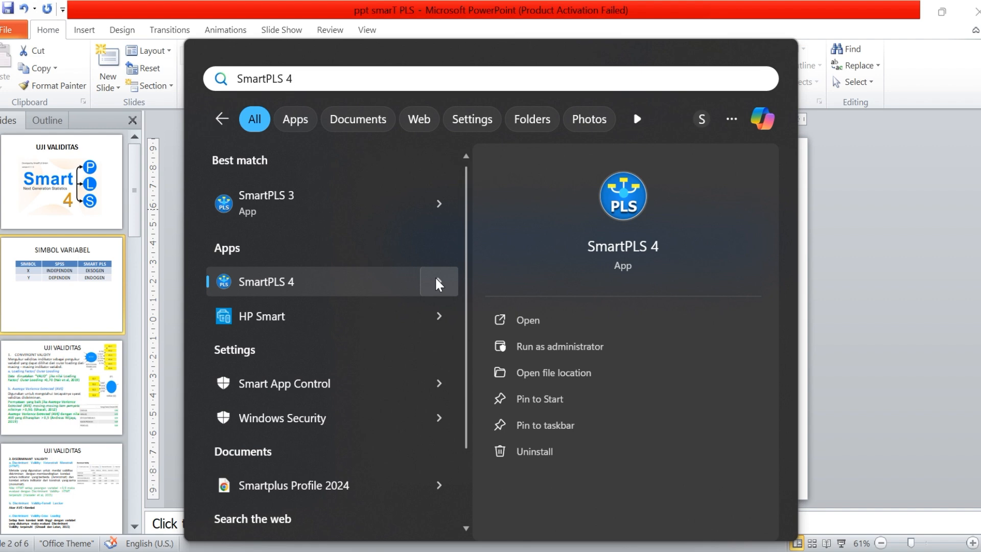
left_click(445, 211)
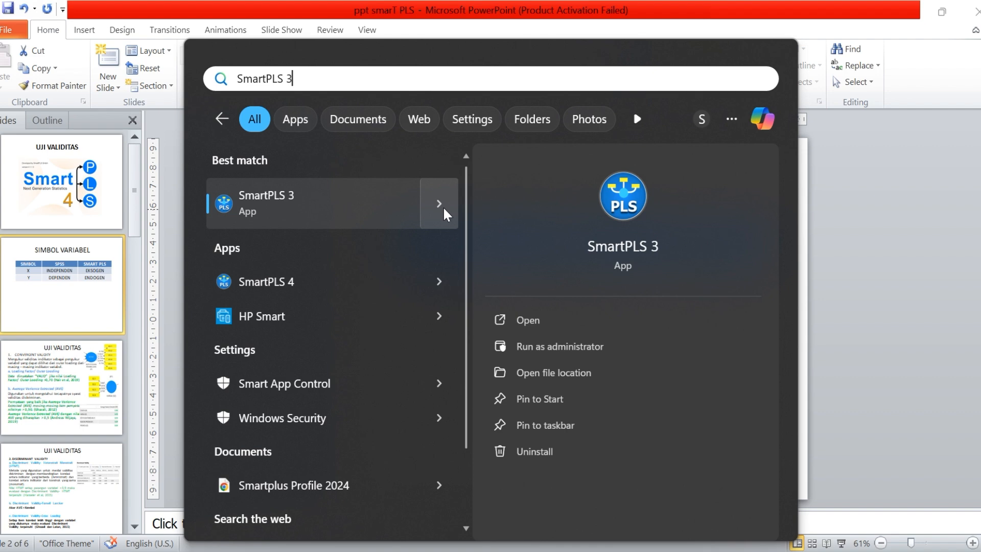
left_click(447, 280)
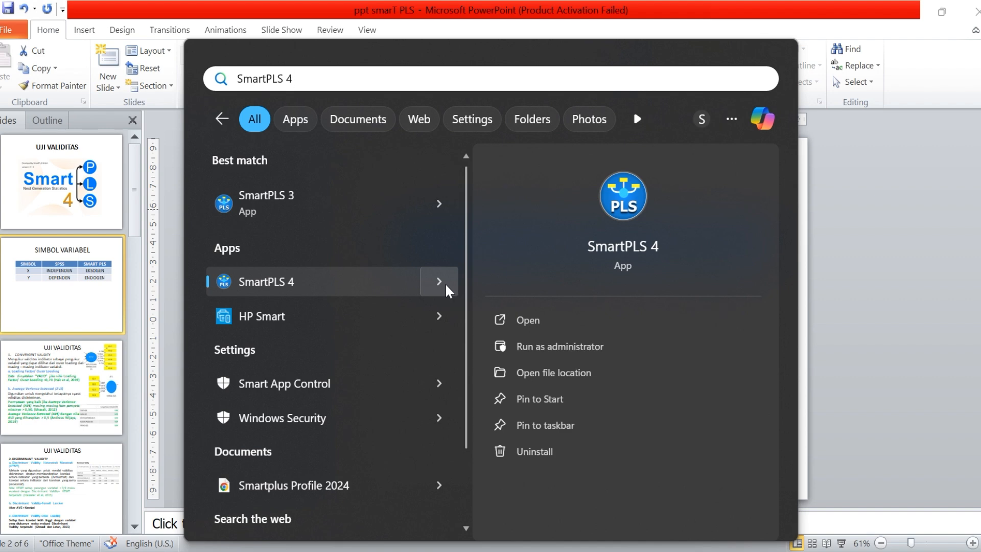
left_click(623, 210)
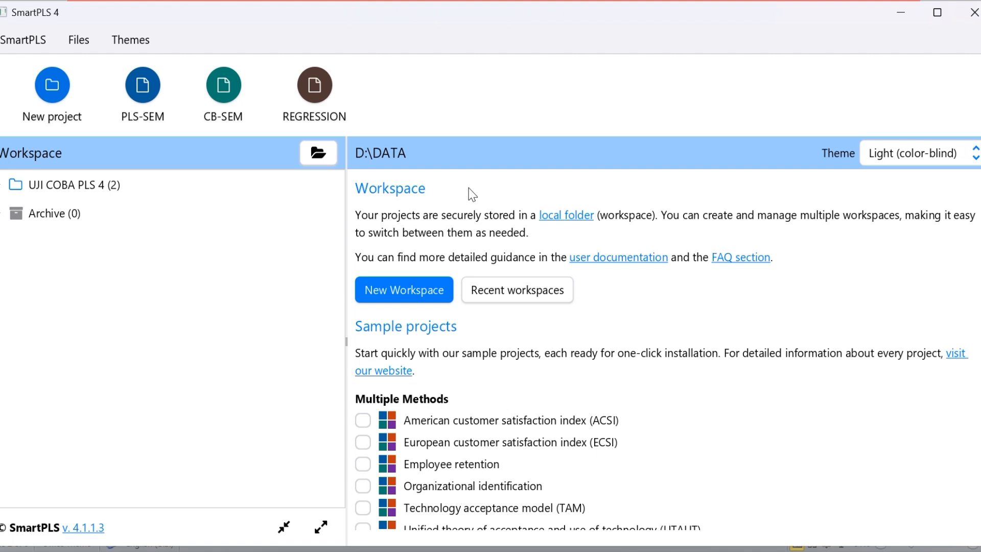
Create a new project named PENELITIAN UMKM in the workspace
left_click(52, 96)
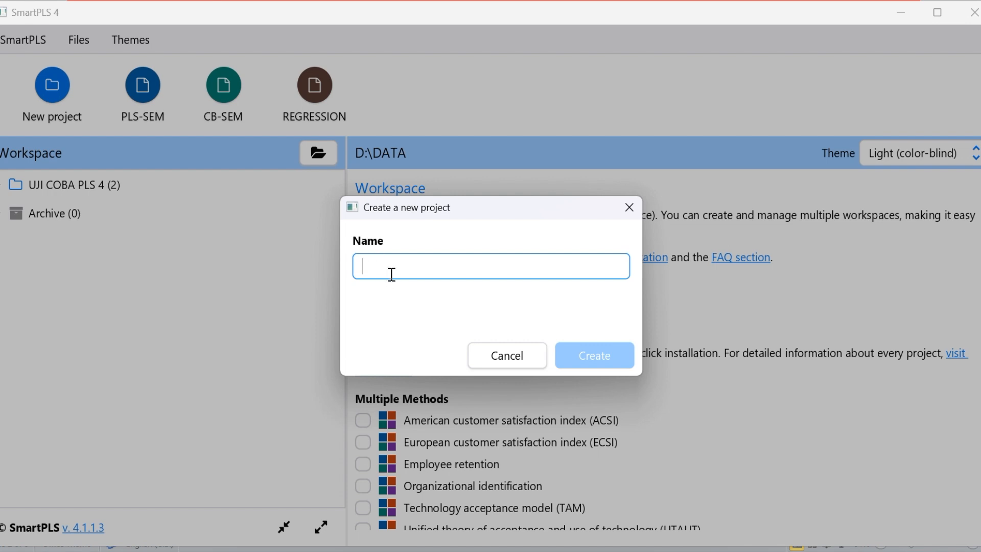
type("PENELI")
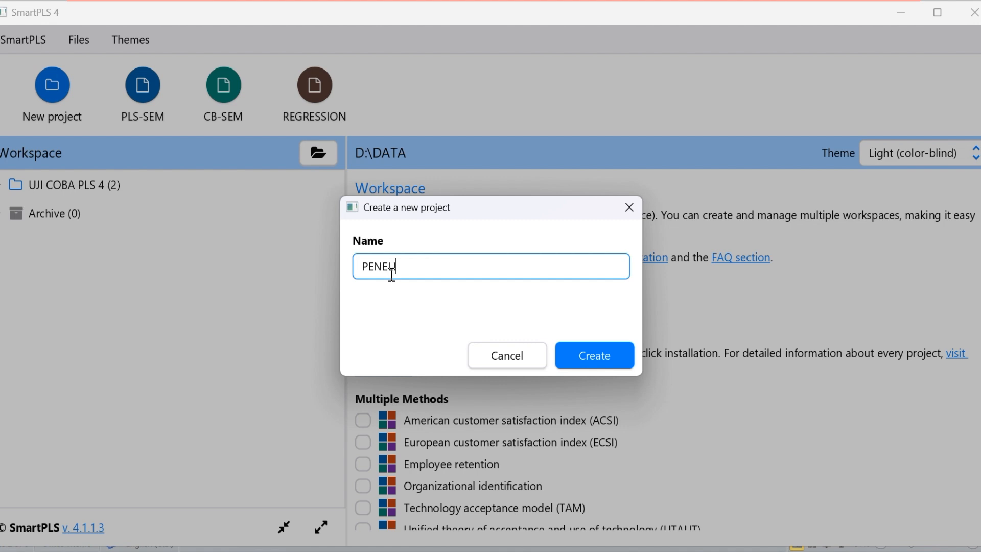
type("TIAN UMKM")
left_click(586, 350)
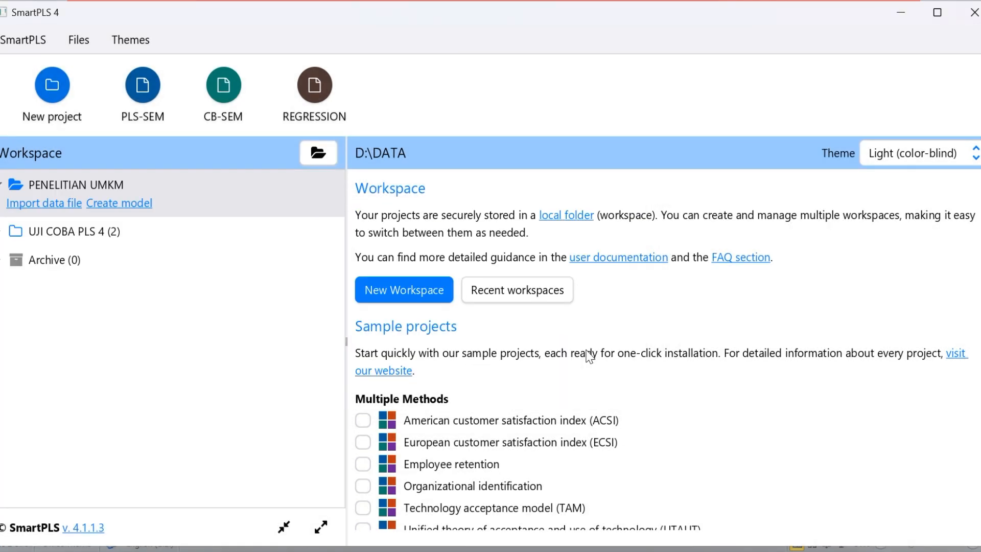
Load the CSV file DATA PENELITIAN PLS 4 from the 2025-UMKM folder for import into the PENELITIAN UMKM project
left_click(37, 204)
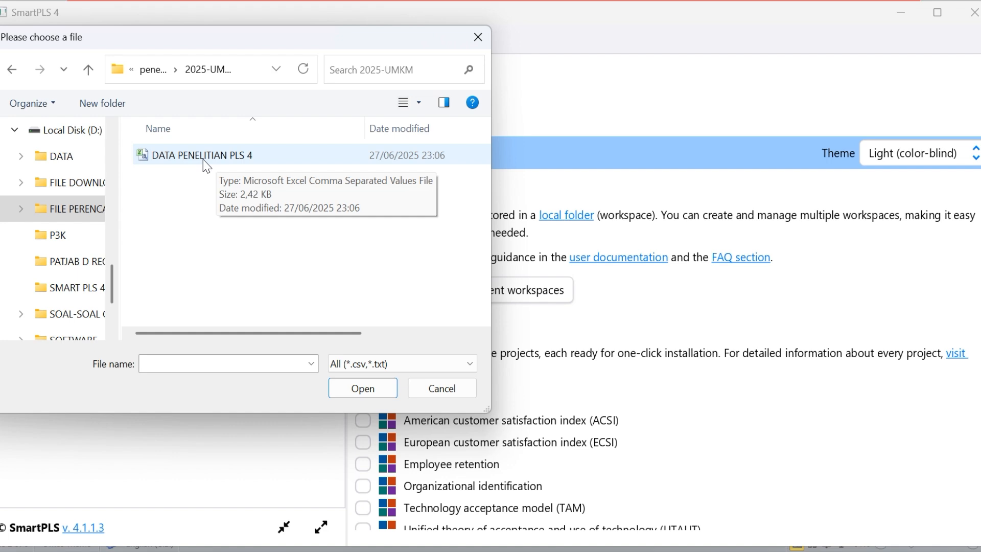
double_click(203, 155)
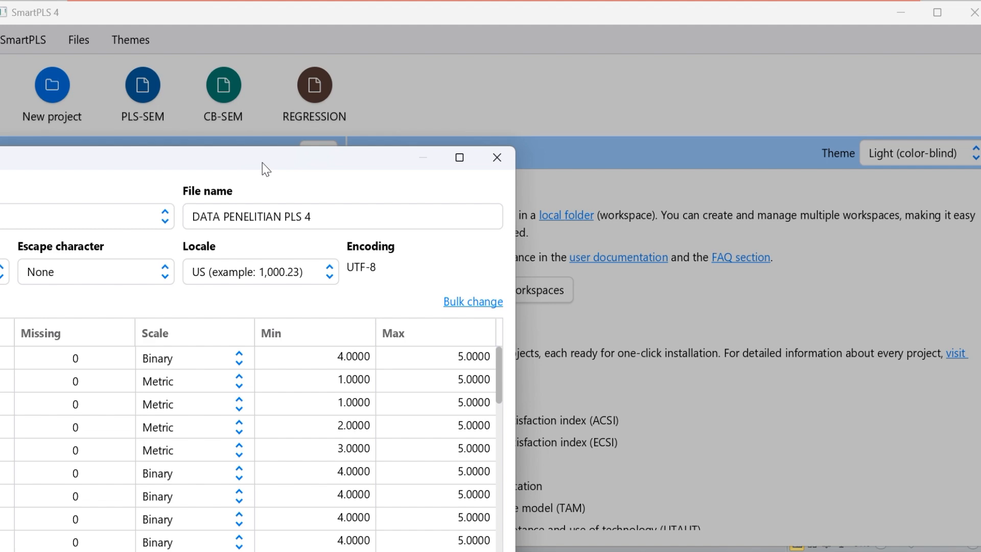
left_click_drag(263, 160, 505, 121)
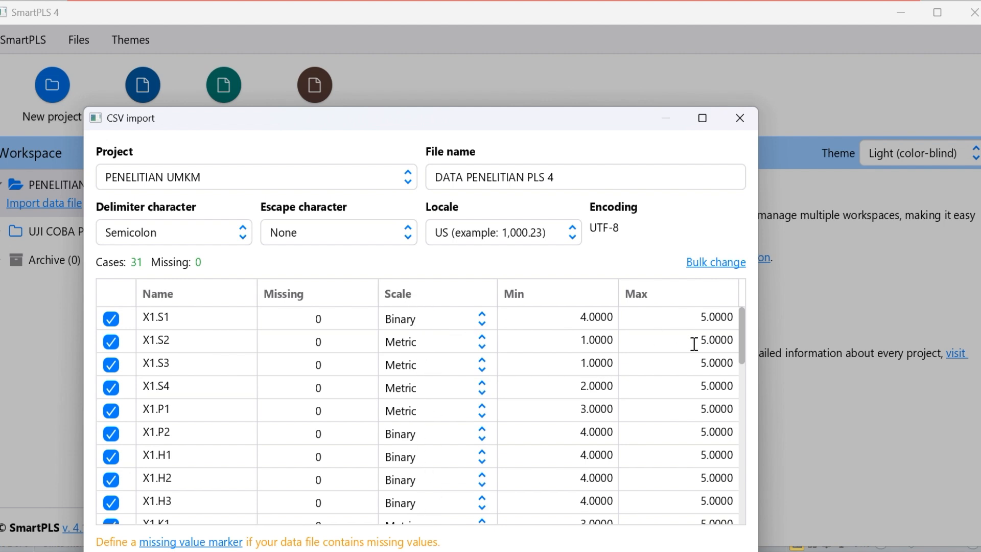
left_click_drag(744, 358, 728, 322)
left_click(702, 273)
left_click(696, 205)
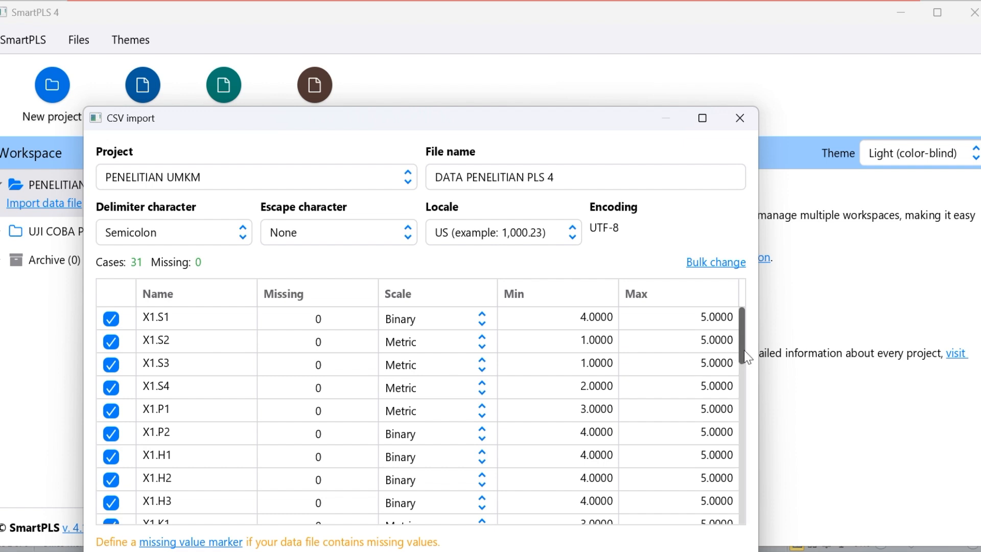
left_click_drag(746, 356, 752, 231)
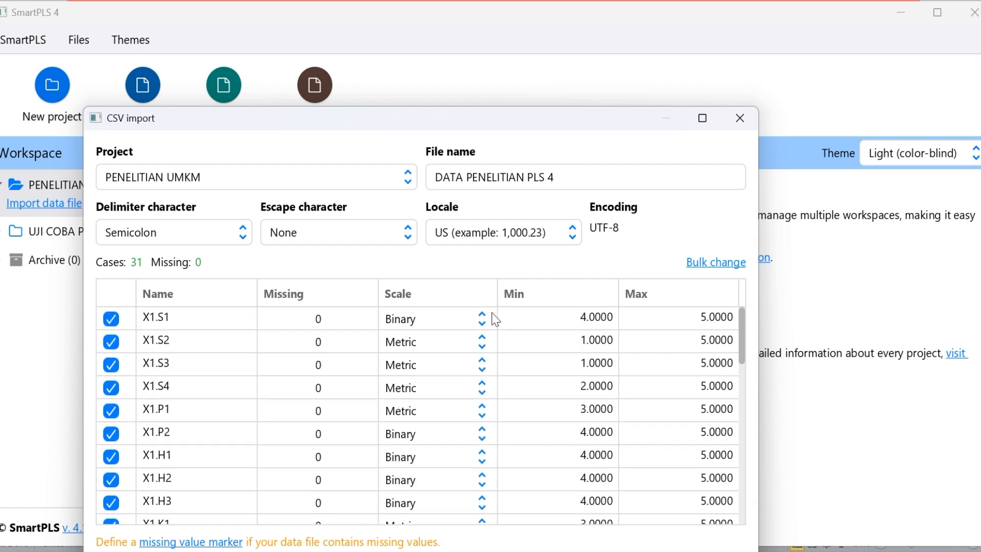
Set the scale of X1.S1 to Metric, and apply the Metric scale to all indicators with a bulk change
left_click(483, 322)
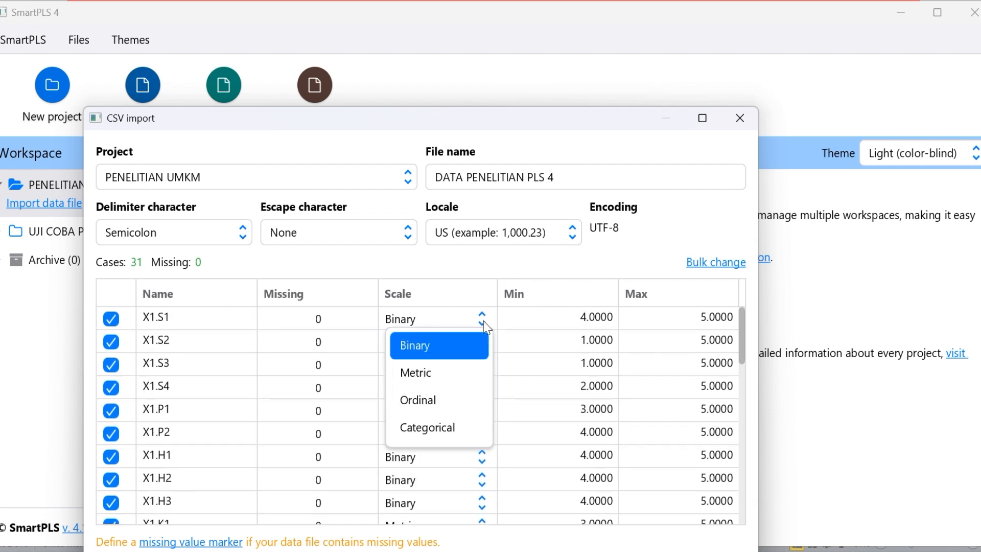
left_click(442, 373)
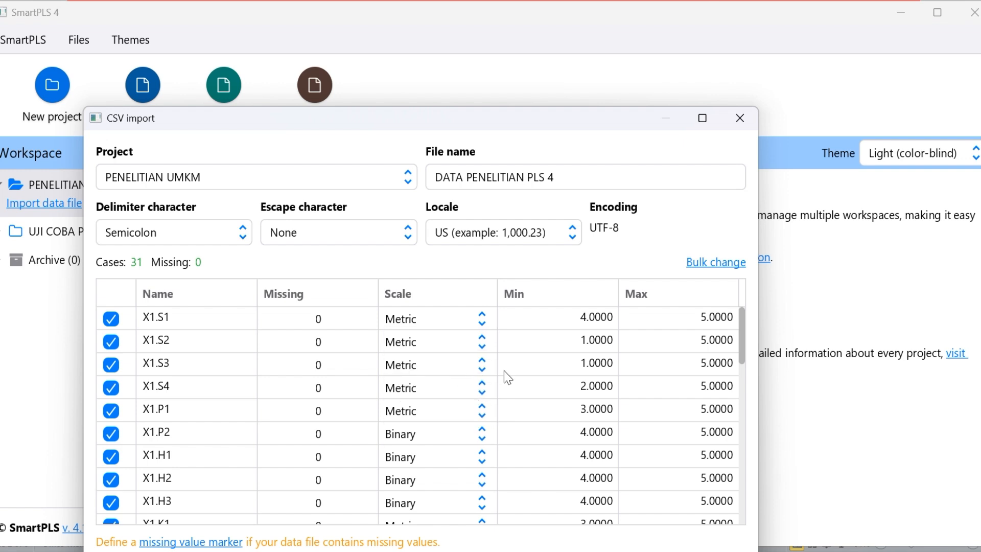
left_click(699, 265)
left_click(384, 270)
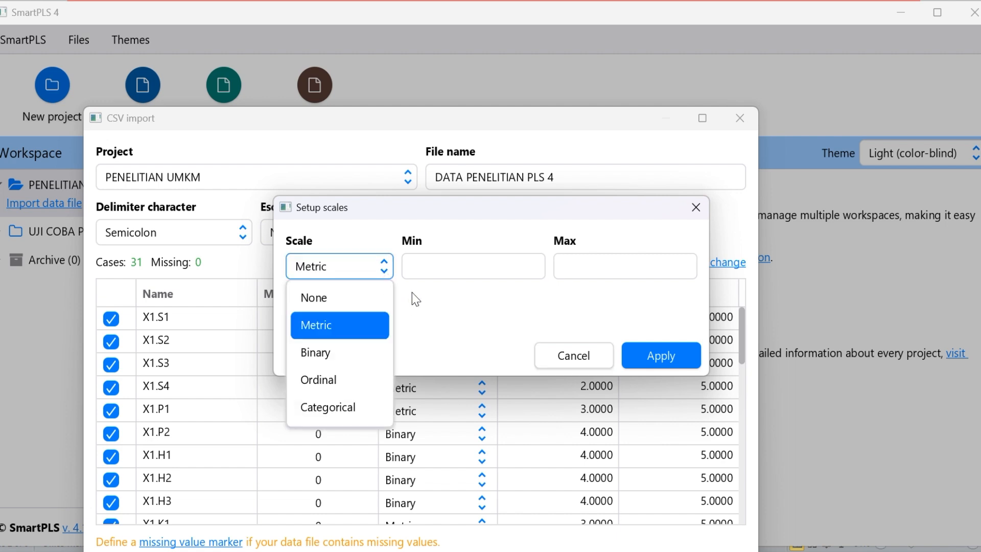
left_click(462, 311)
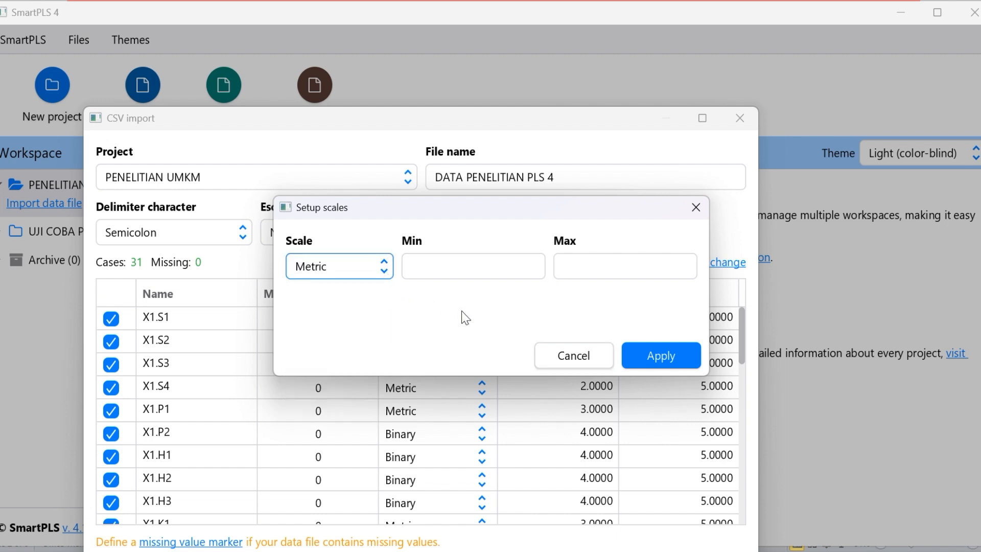
left_click(385, 271)
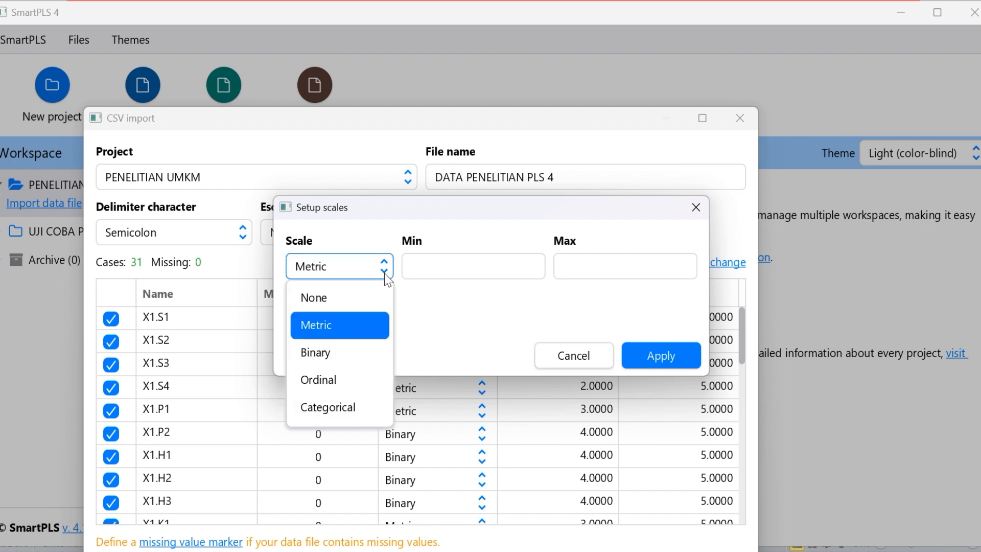
left_click(371, 340)
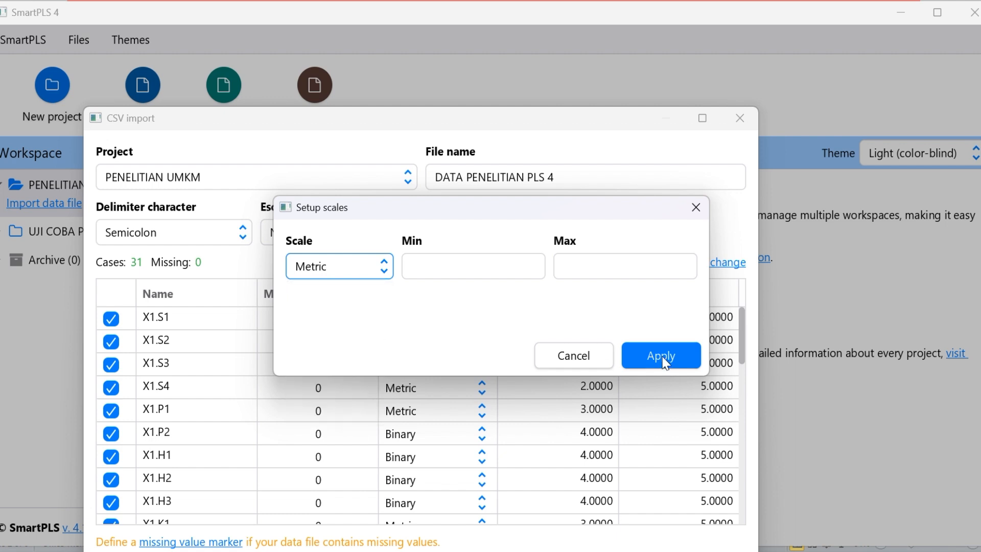
left_click(683, 364)
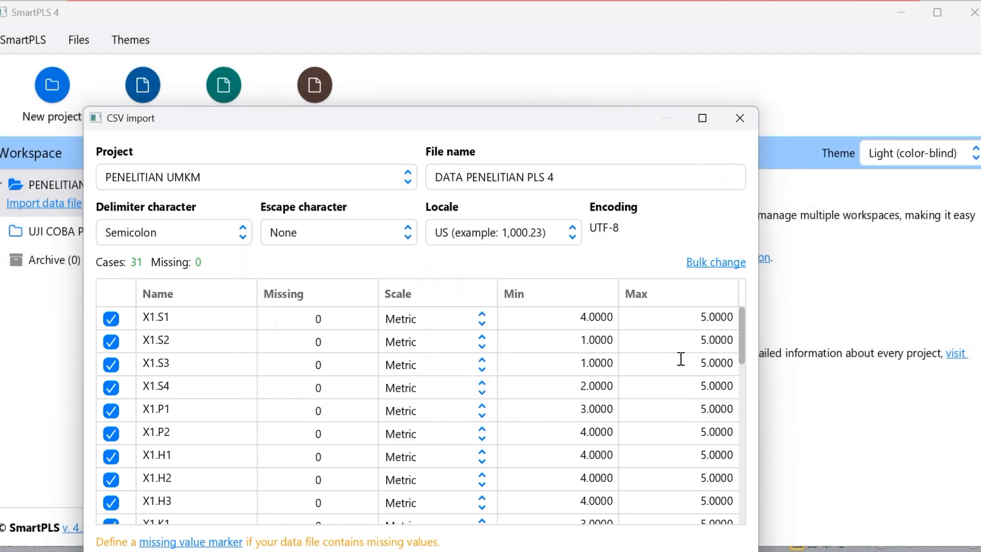
Maximize the CSV import window, import the data with all indicators included, and look through the resulting indicator table
left_click_drag(742, 353, 743, 315)
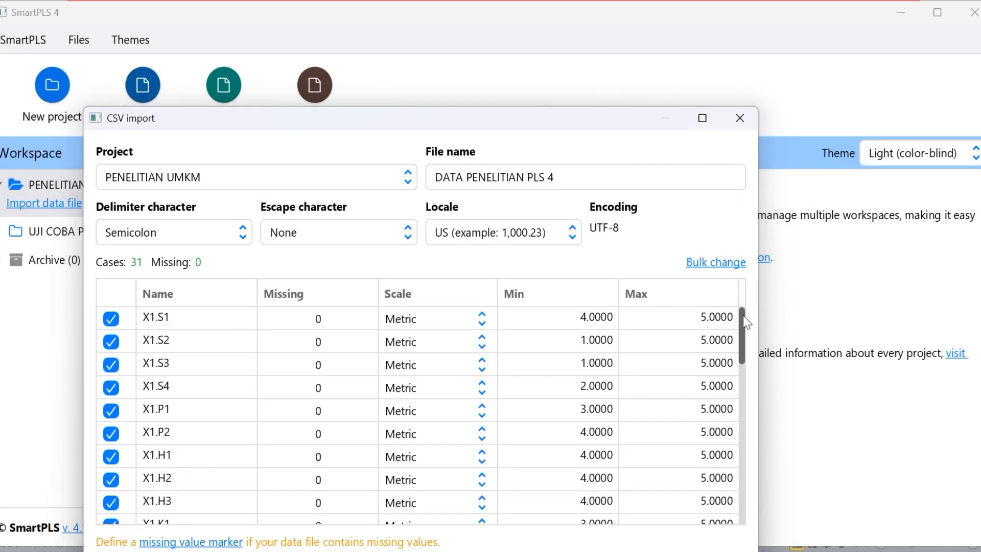
left_click_drag(626, 127, 631, 1)
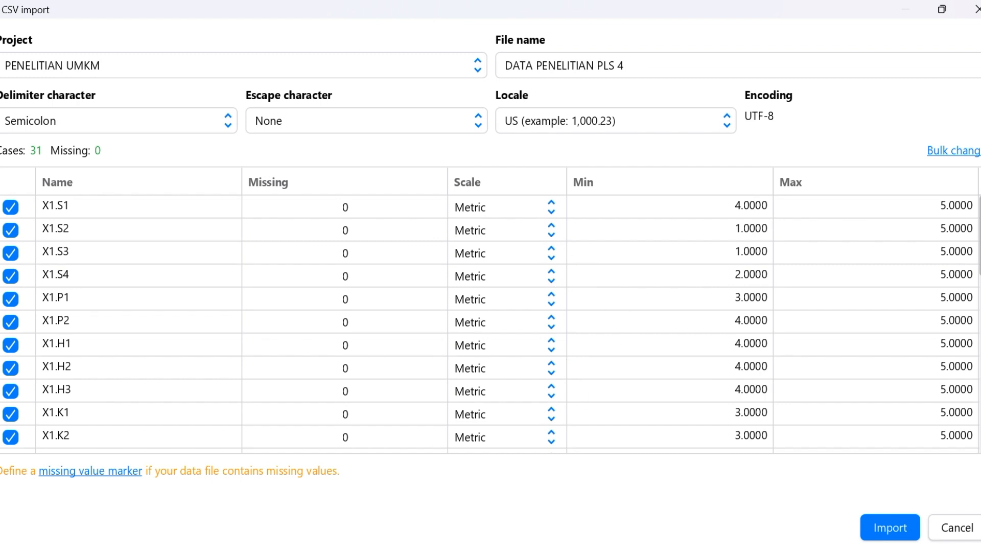
scroll(976, 227, "down", 3)
left_click_drag(980, 291, 966, 137)
left_click(903, 528)
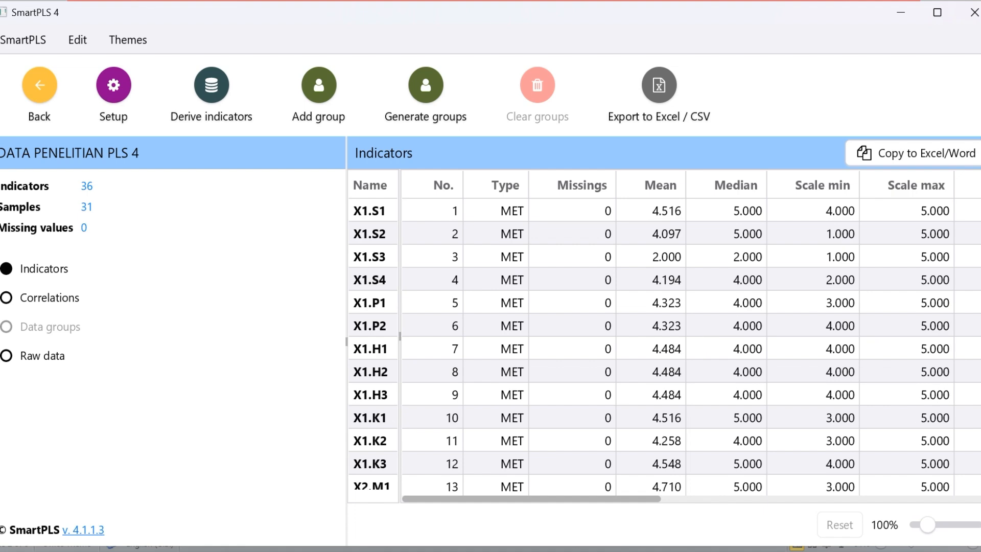
scroll(958, 304, "down", 8)
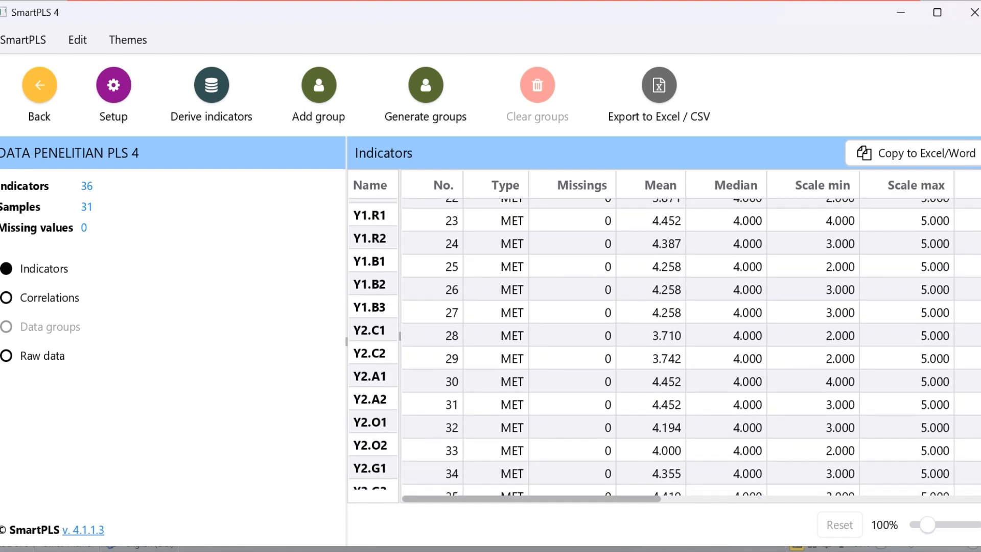
scroll(958, 304, "up", 5)
scroll(958, 304, "up", 3)
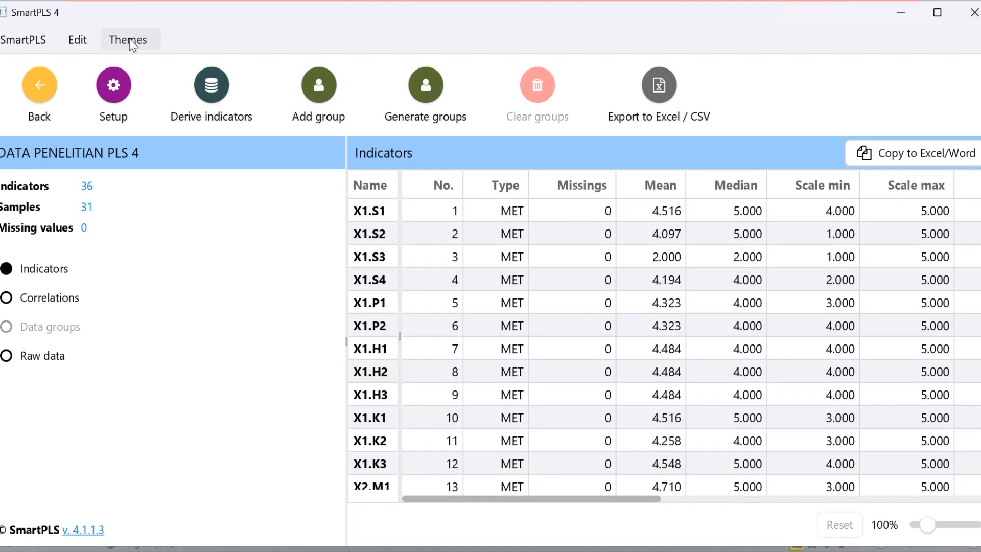
Return to the workspace and create a PLS-SEM model named VALIDITAS in the PENELITIAN UMKM project
left_click(38, 92)
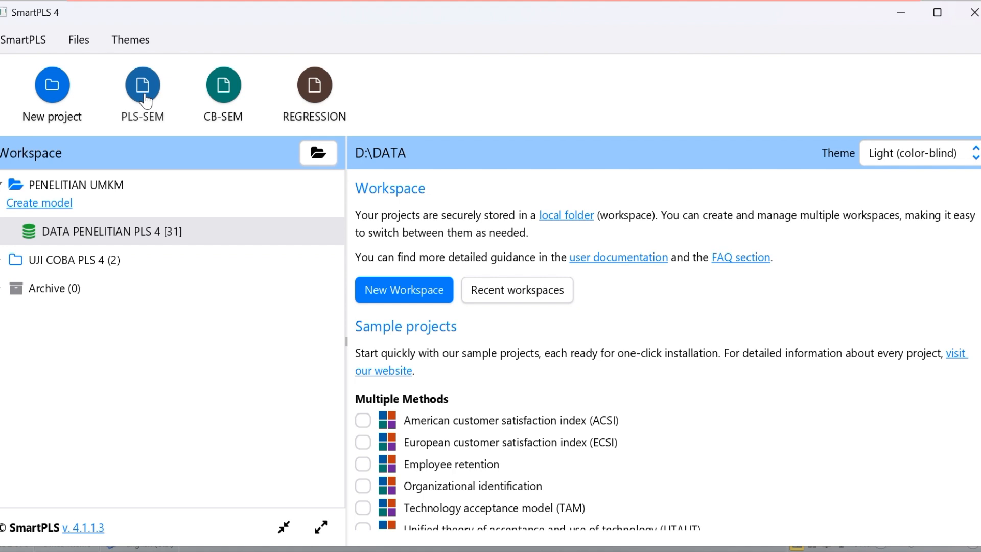
left_click(44, 204)
left_click(466, 278)
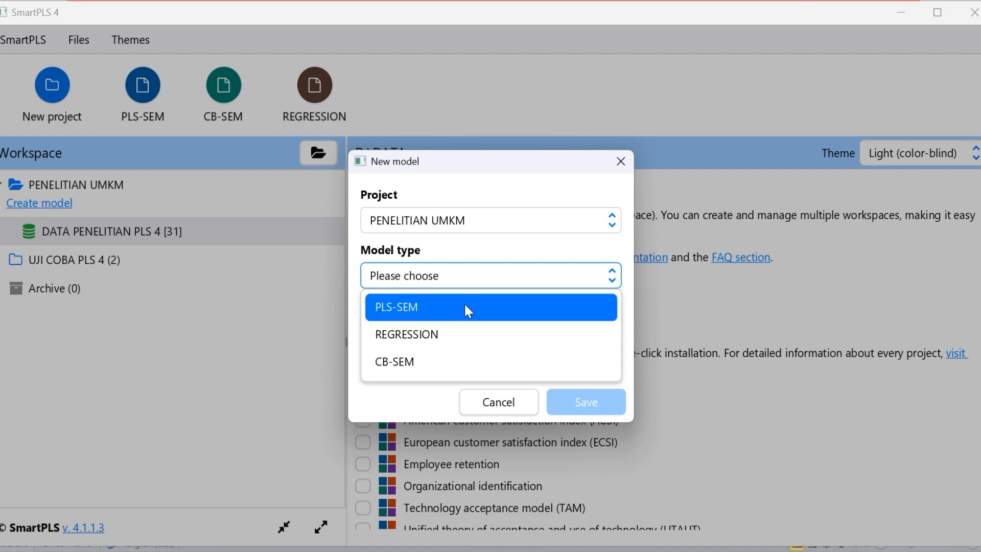
left_click(459, 317)
left_click(439, 327)
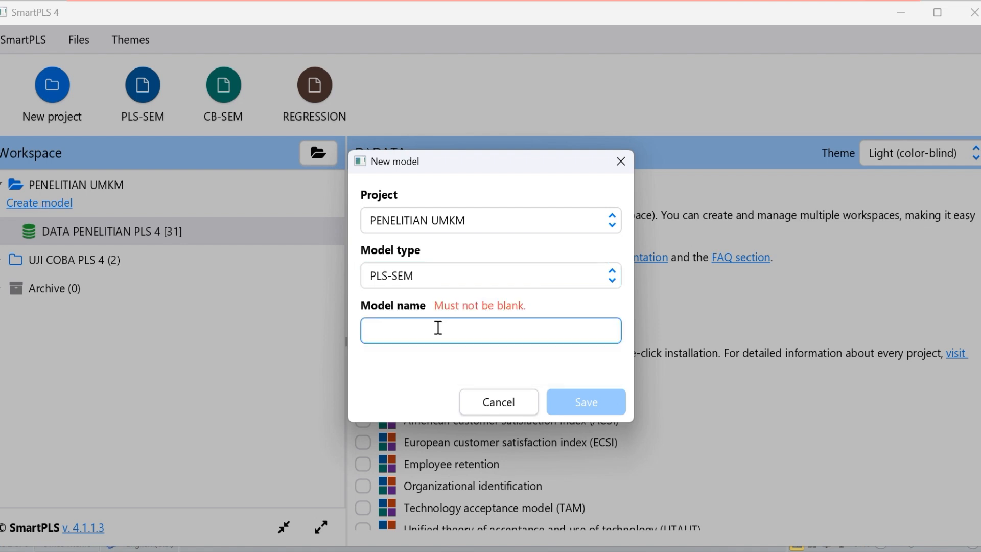
type("VALIDITA")
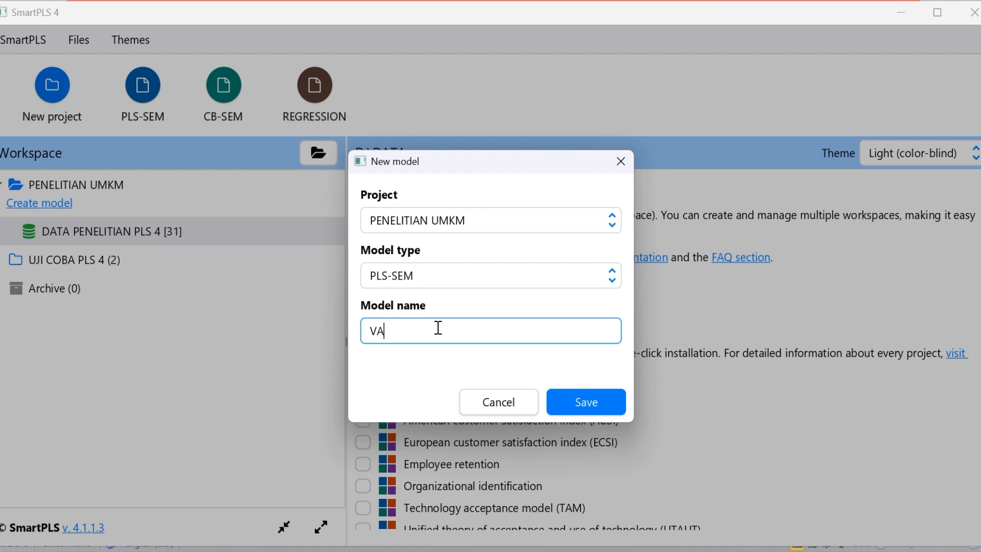
type("S")
left_click(588, 400)
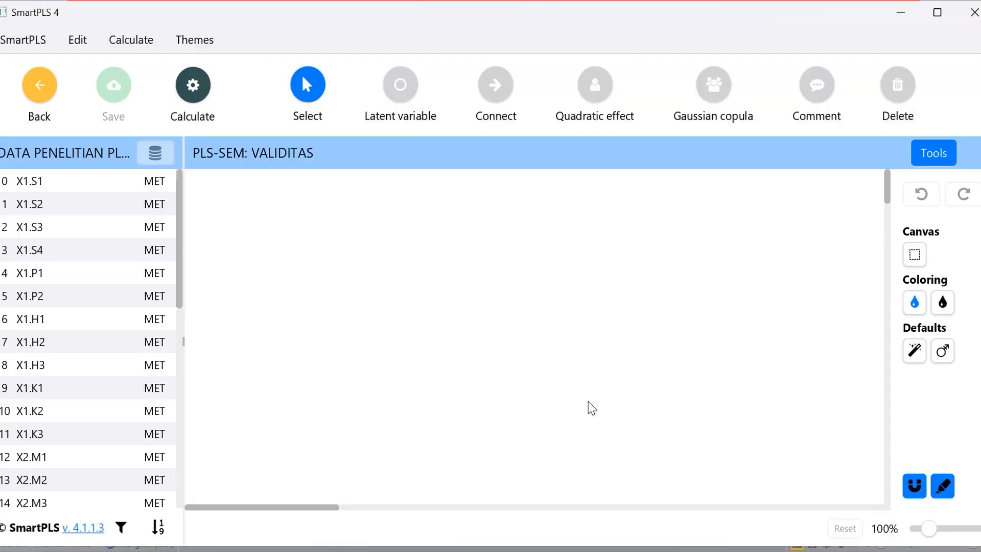
Select the indicators X1.S1 through X1.K3 together and place them on the empty canvas as a new latent variable
left_click_drag(180, 275, 185, 399)
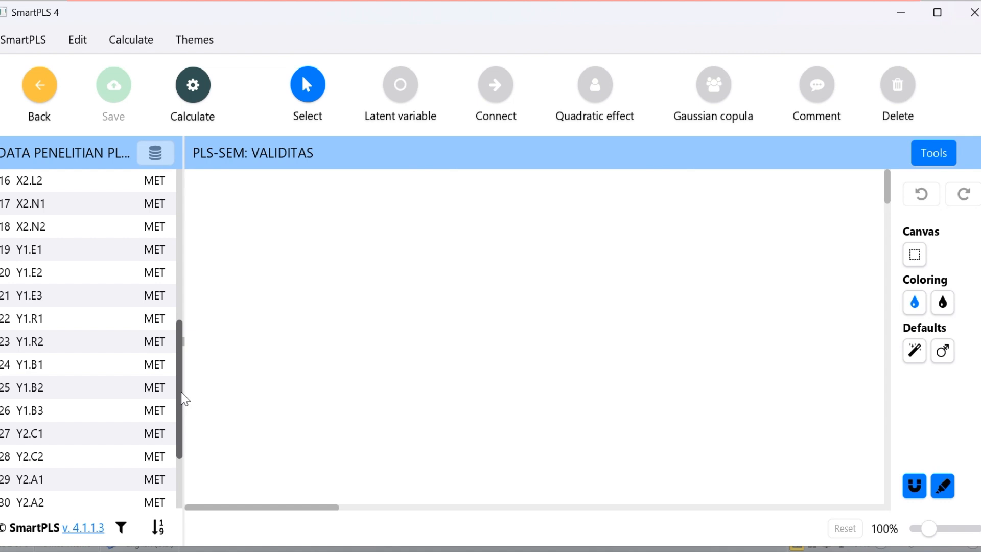
left_click_drag(182, 393, 191, 218)
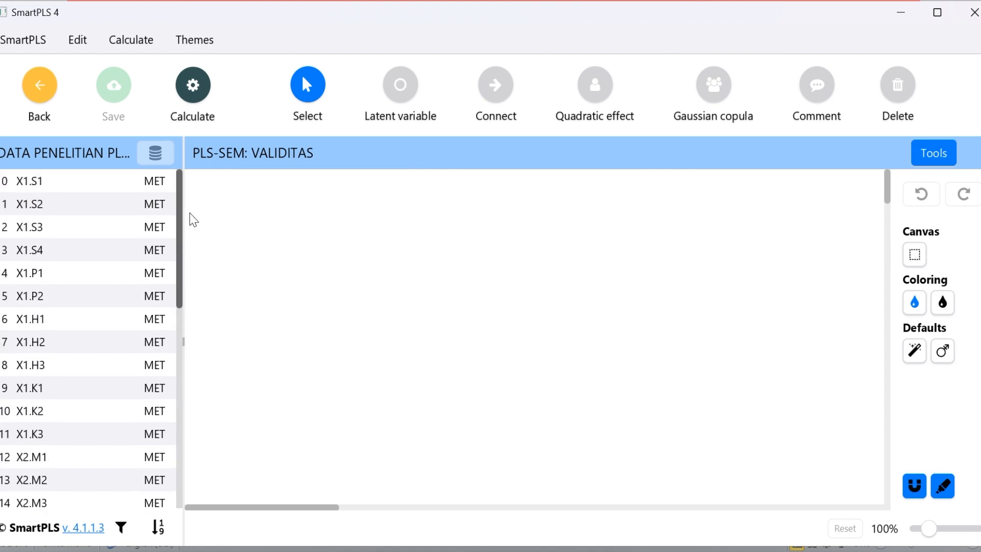
left_click(40, 178)
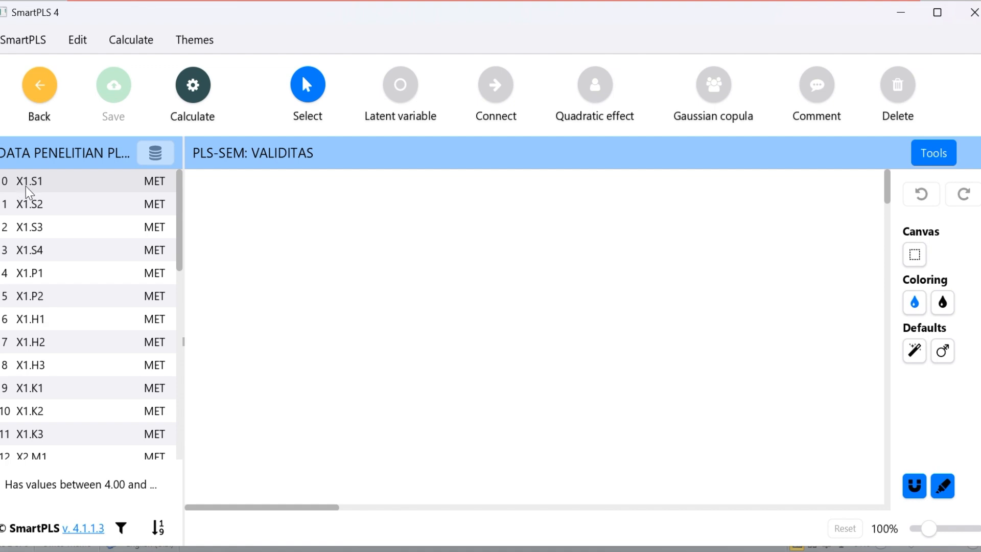
left_click(44, 433)
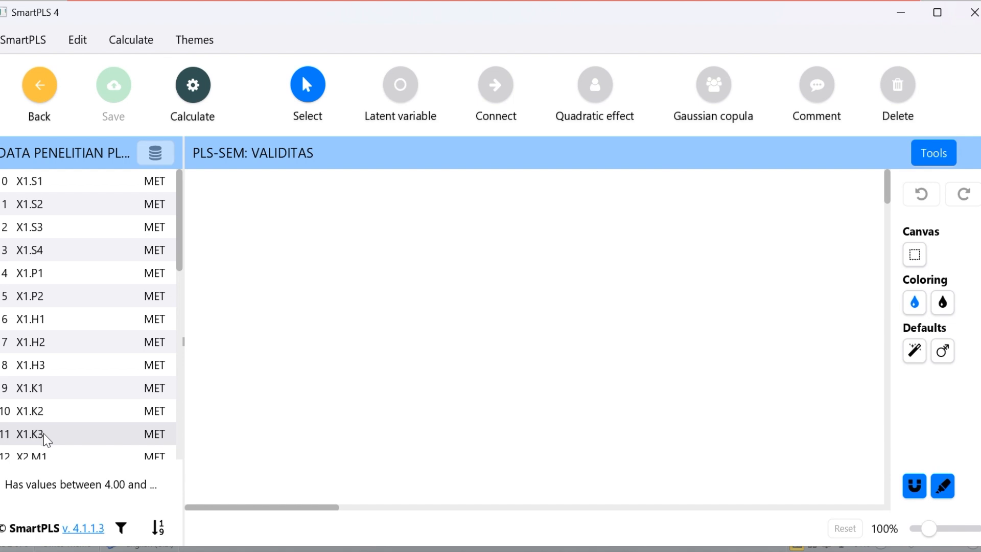
left_click(71, 178)
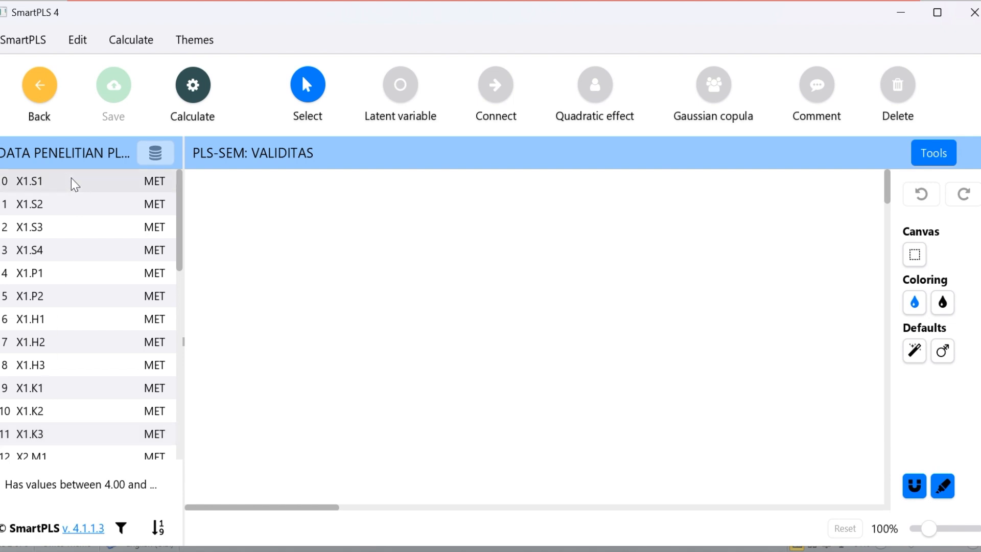
left_click(43, 433, "shift")
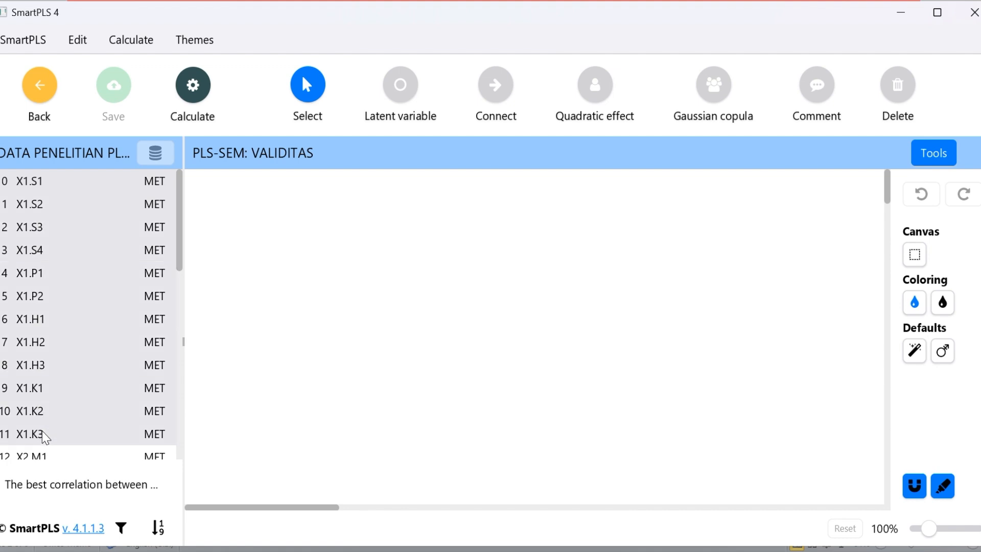
left_click(45, 176)
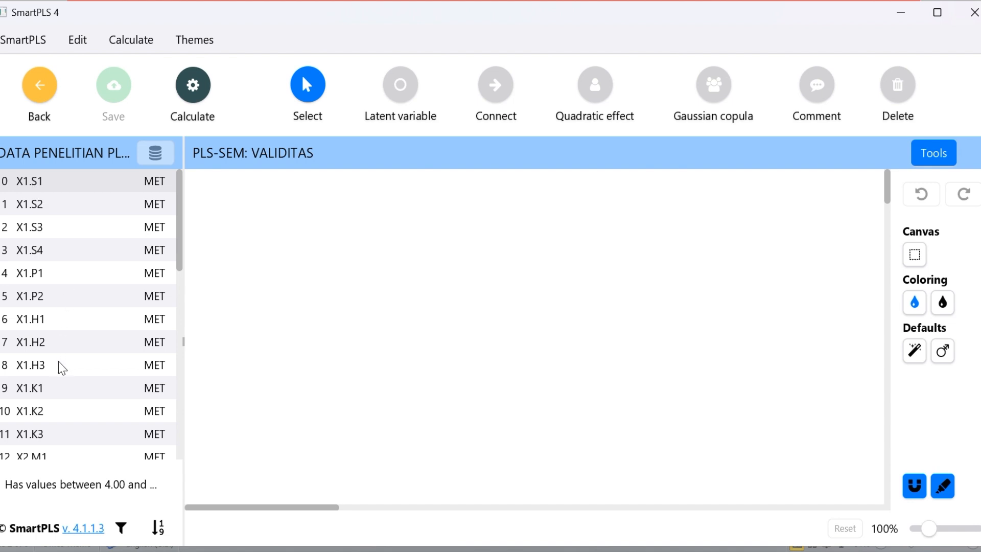
left_click(53, 436, "shift")
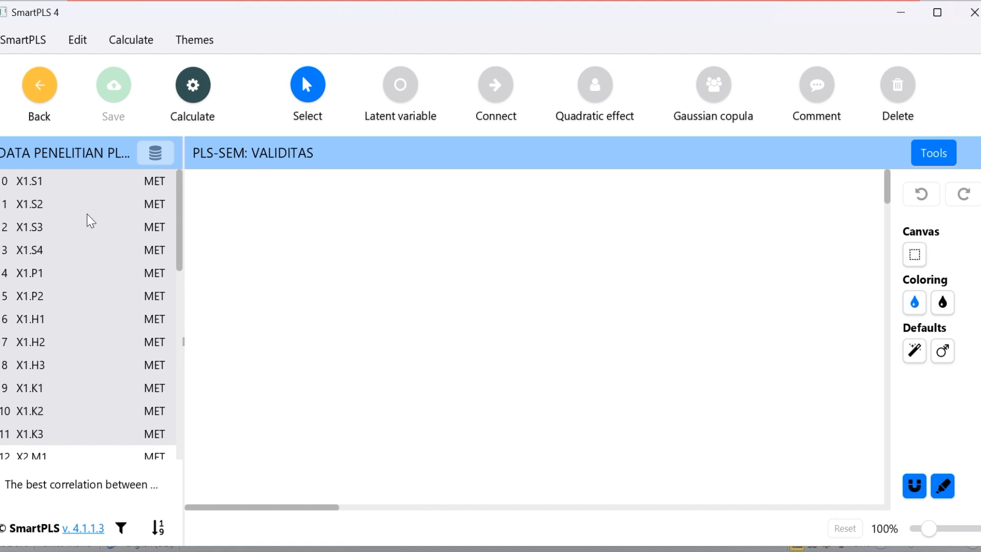
left_click_drag(87, 214, 274, 266)
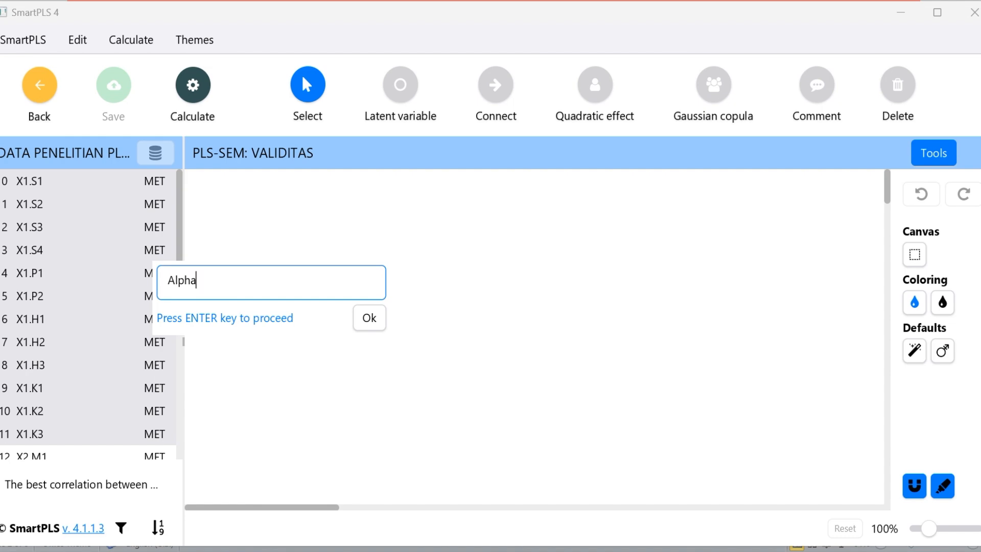
Switch to the KUESIONER PENELITIAN workbook in Excel and look up the variable name in the X1 heading above the item codes
mouse_move(695, 513)
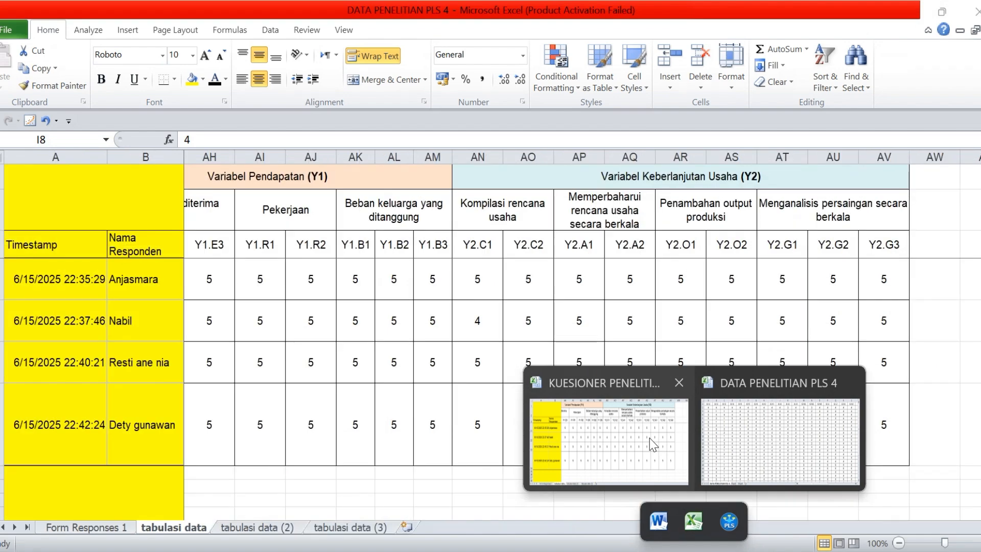
left_click(649, 438)
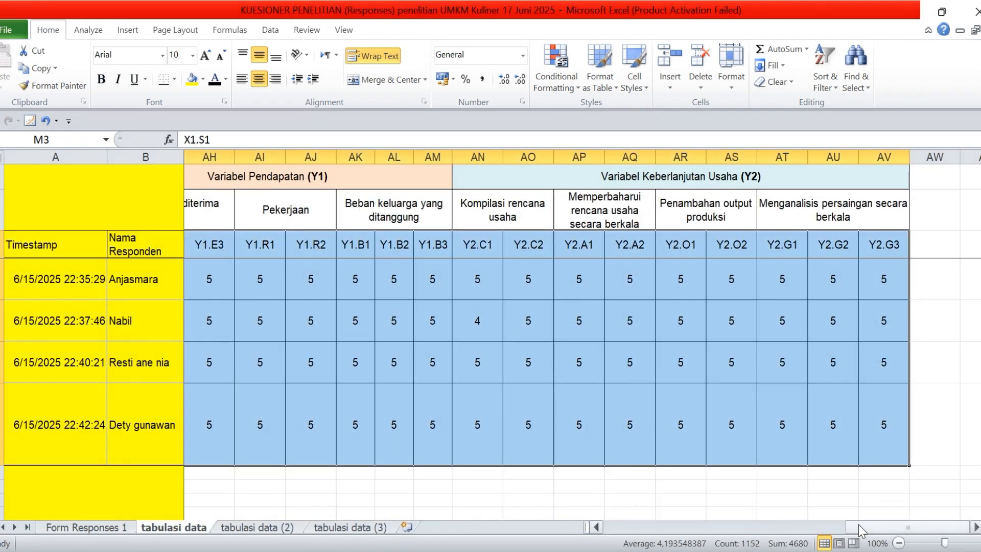
left_click_drag(859, 528, 685, 516)
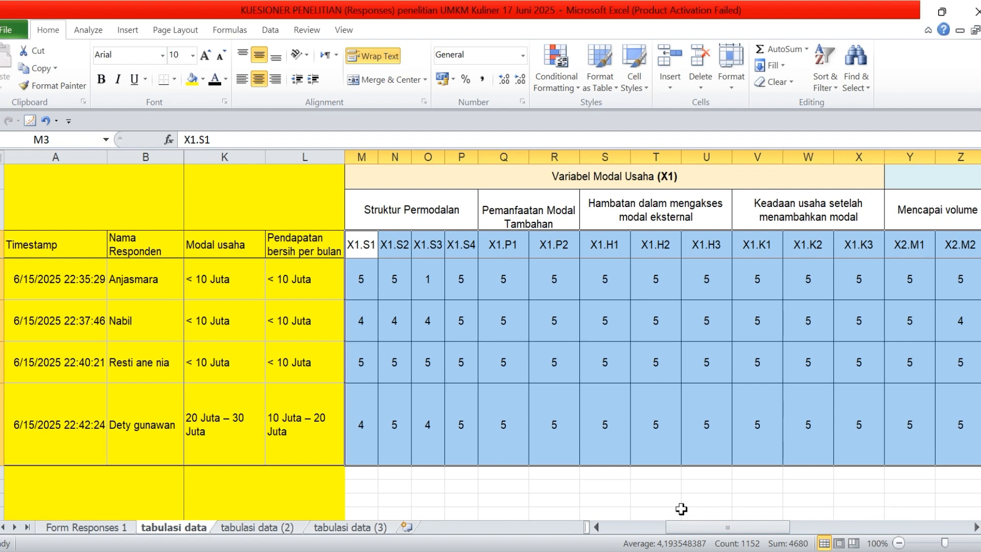
left_click(620, 171)
double_click(619, 173)
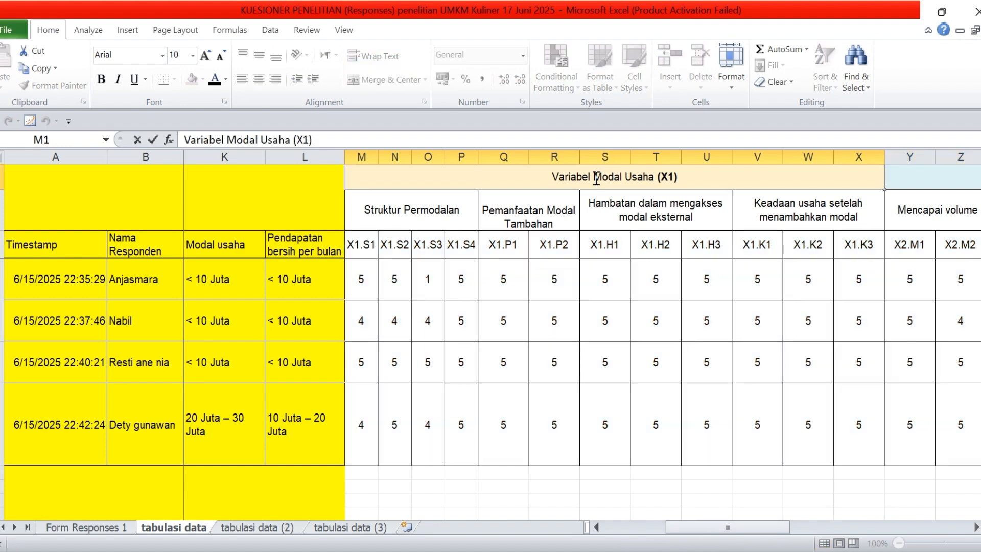
left_click_drag(595, 178, 687, 180)
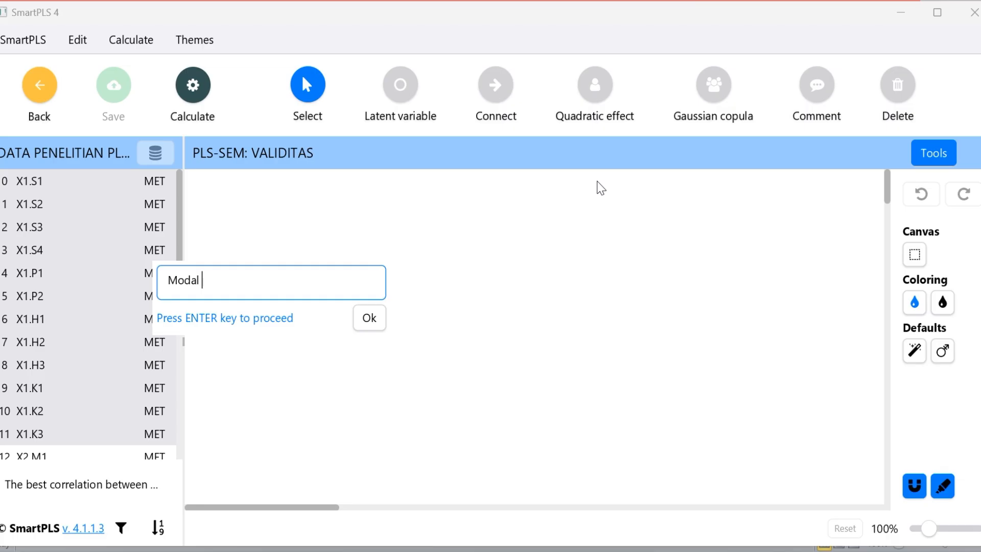
Return to SmartPLS and name the new latent variable Modal Usaha (X1)
type("usaha (X1)")
left_click(207, 278)
key("BackSpace")
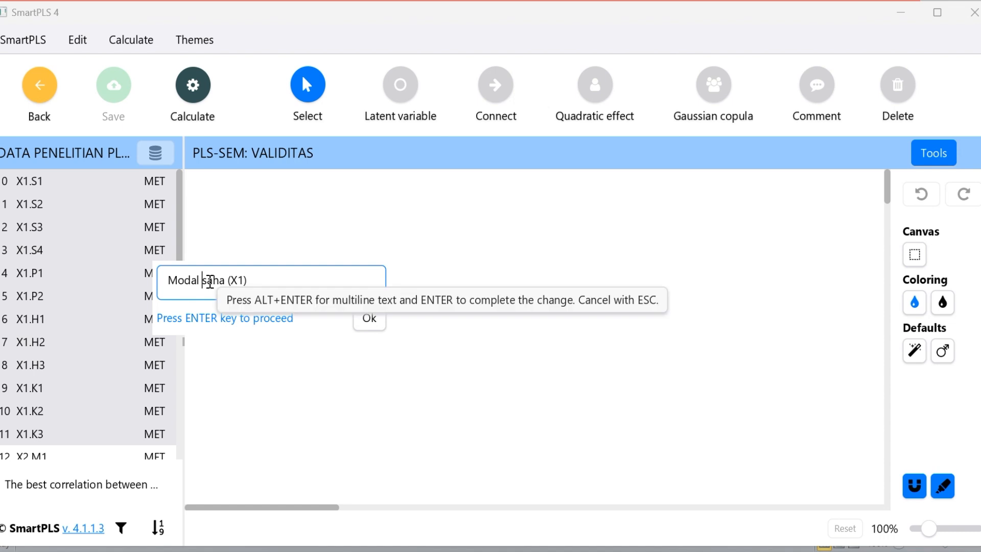
type("U")
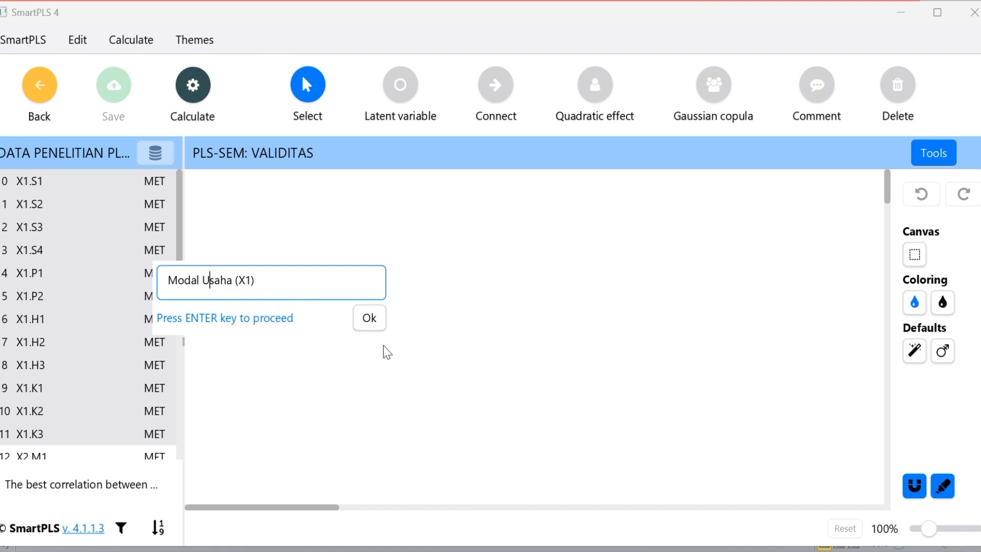
left_click(369, 320)
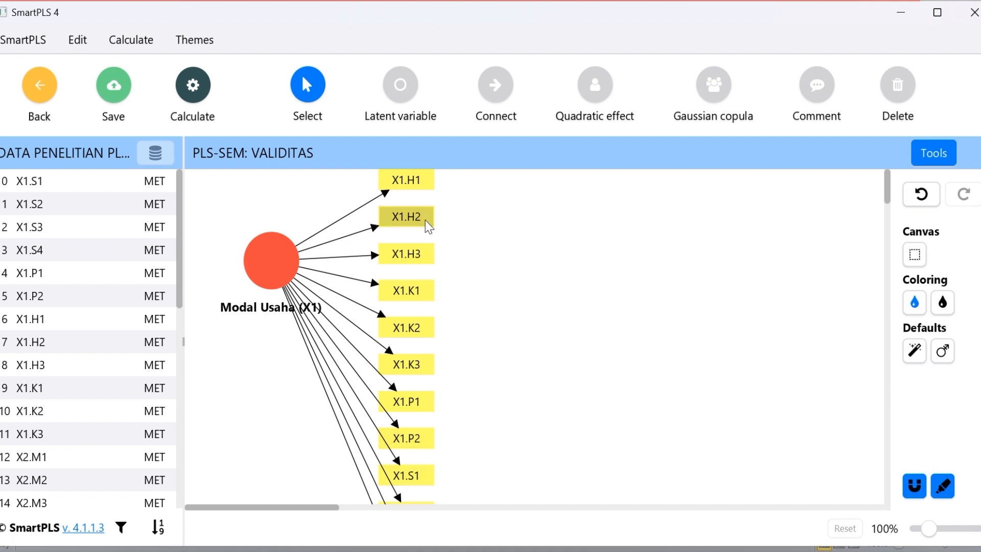
Try aligning the indicators of Modal Usaha (X1) to the left, top, right and bottom, and back to the left
left_click(274, 258)
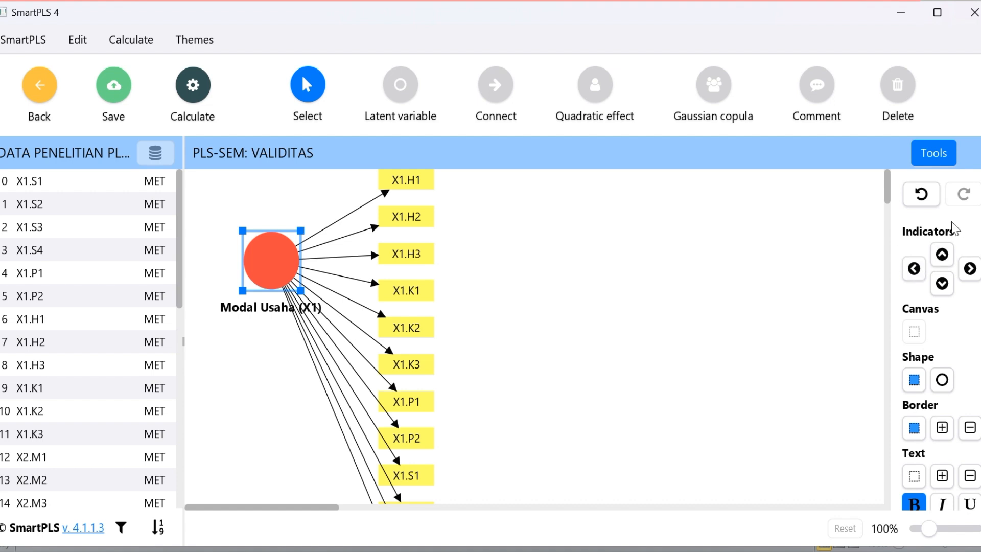
left_click(914, 268)
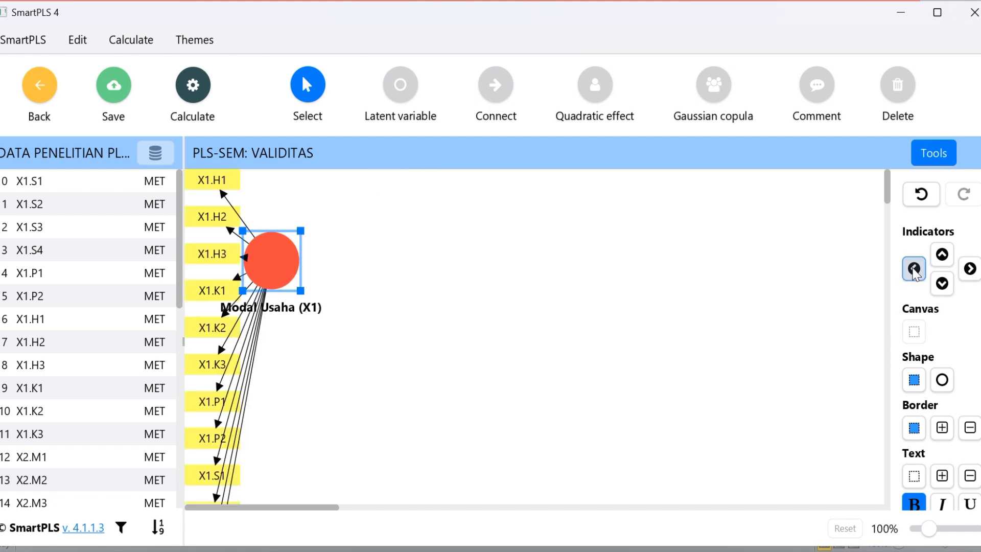
left_click(940, 259)
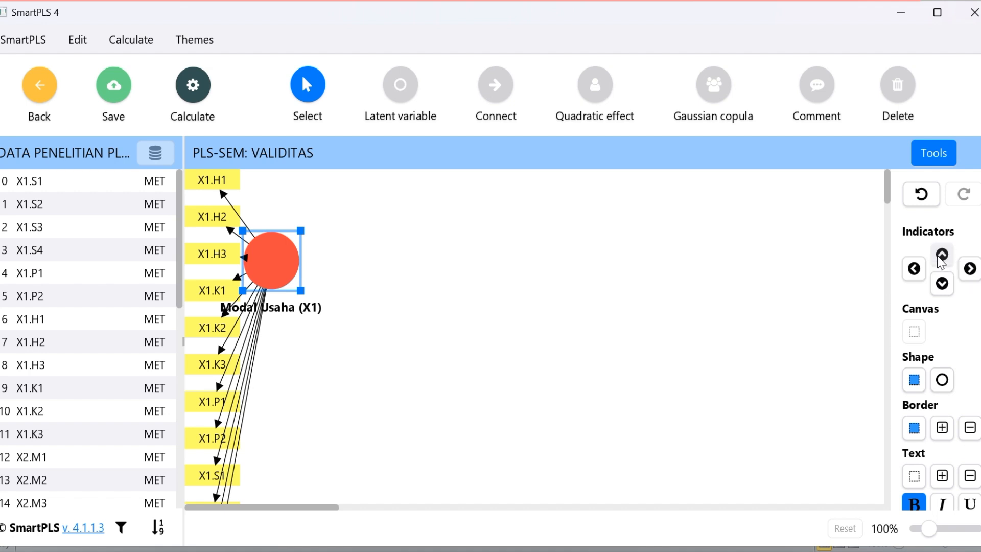
left_click(970, 268)
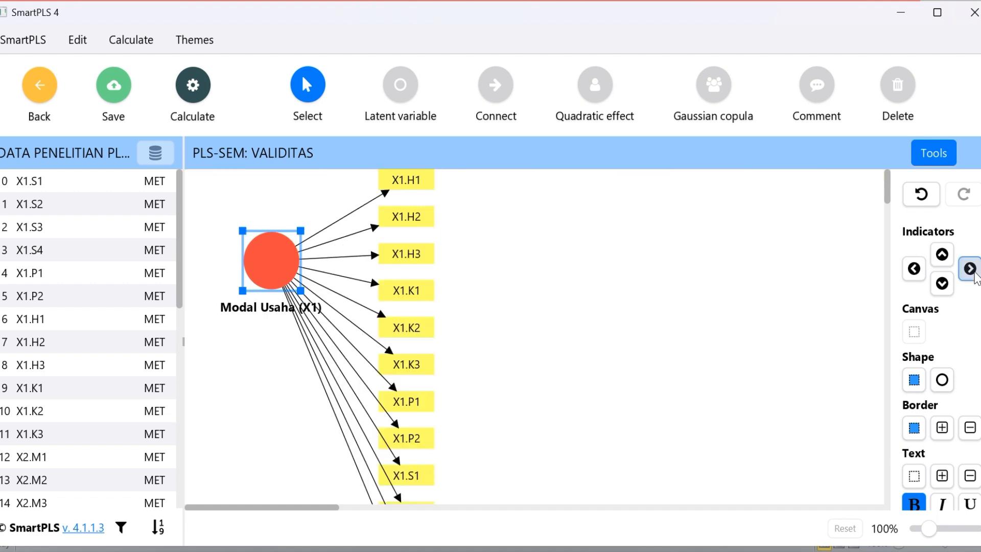
left_click(942, 282)
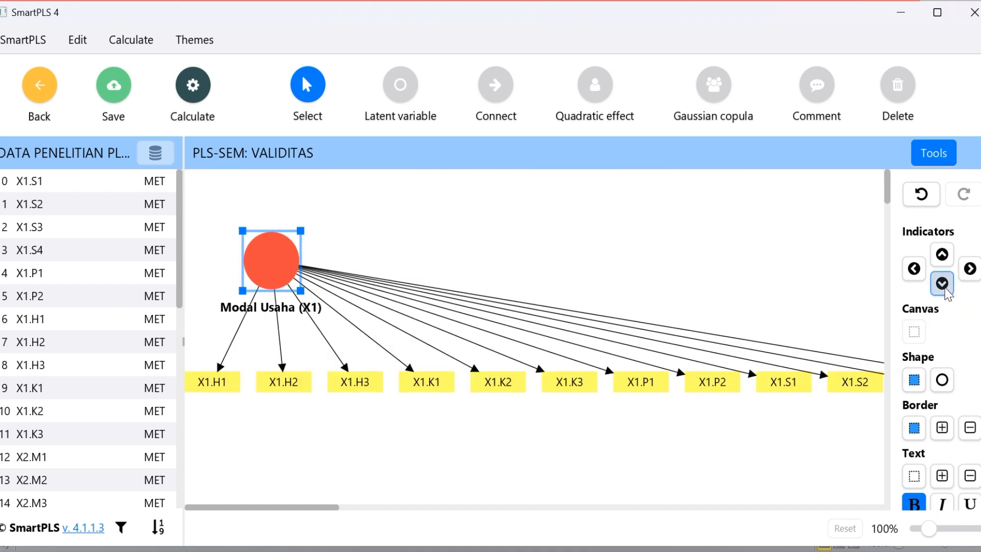
left_click(914, 269)
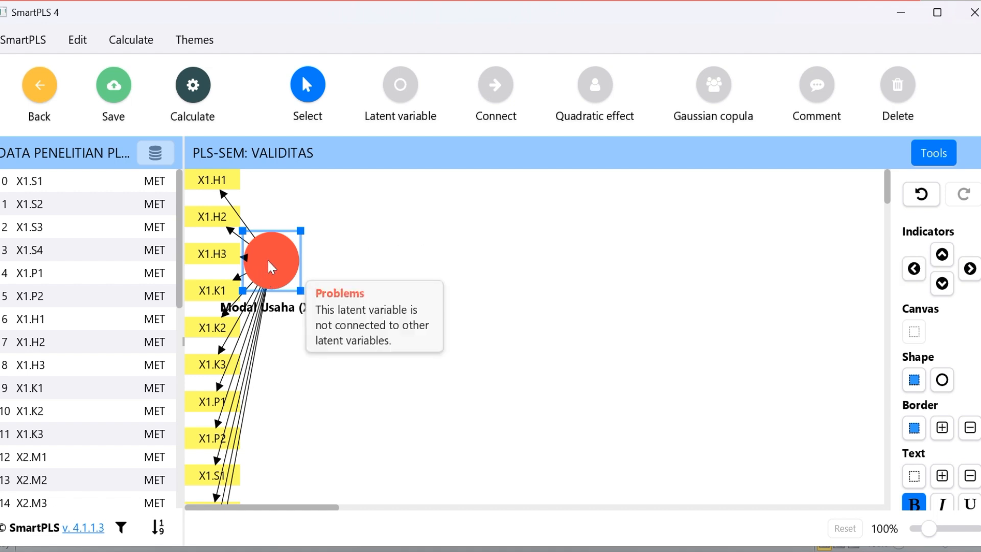
Move Modal Usaha (X1) away from the canvas edges and align its indicators to the left so all twelve fit on the canvas
left_click_drag(270, 266, 301, 295)
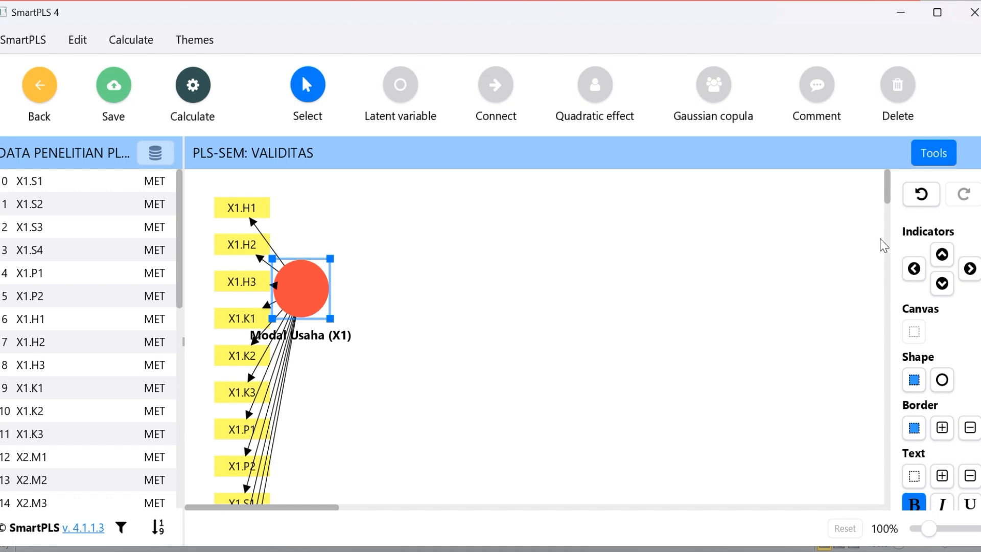
left_click(943, 257)
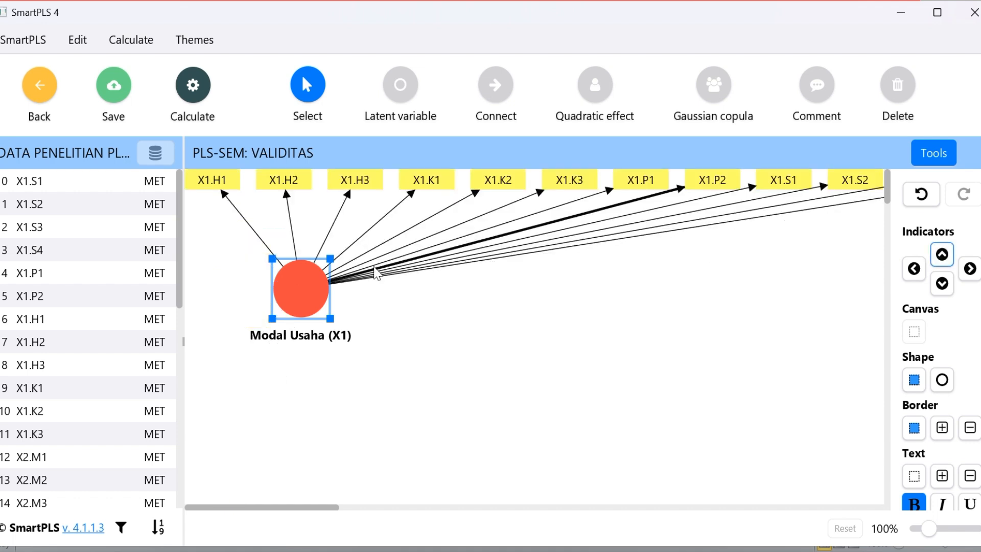
left_click_drag(312, 271, 309, 298)
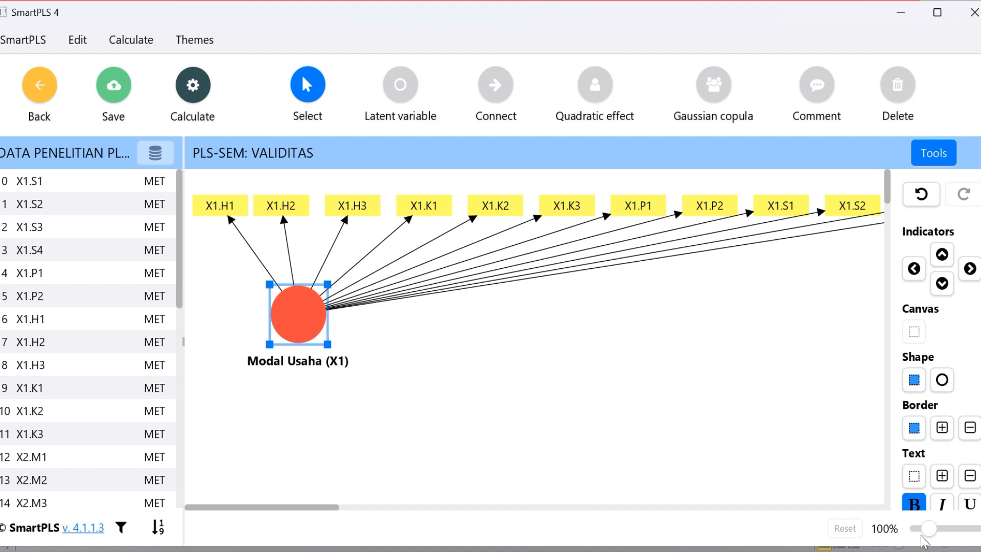
mouse_move(931, 531)
left_mouse_down()
mouse_move(920, 527)
mouse_move(952, 526)
mouse_move(919, 531)
mouse_move(969, 542)
mouse_move(923, 539)
left_mouse_up()
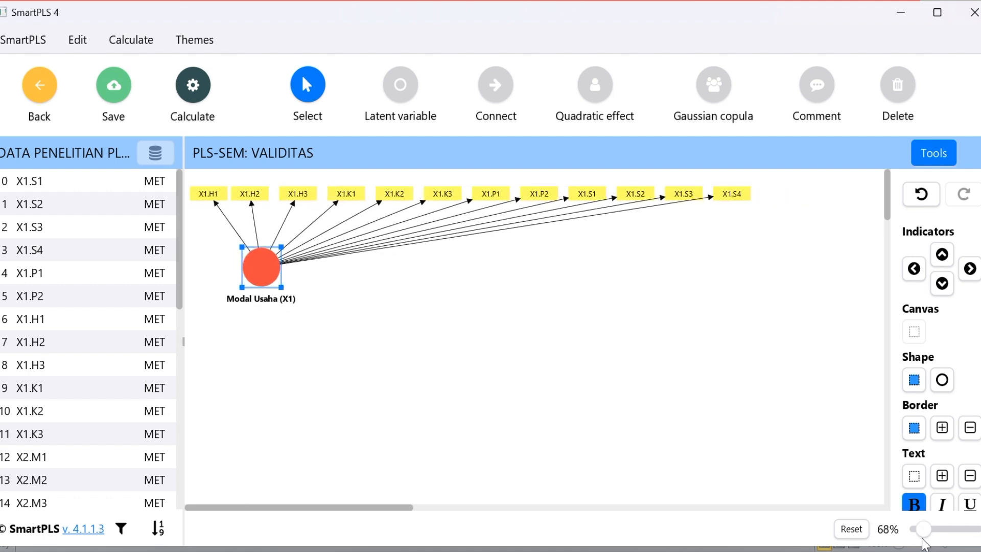
left_click_drag(265, 266, 328, 267)
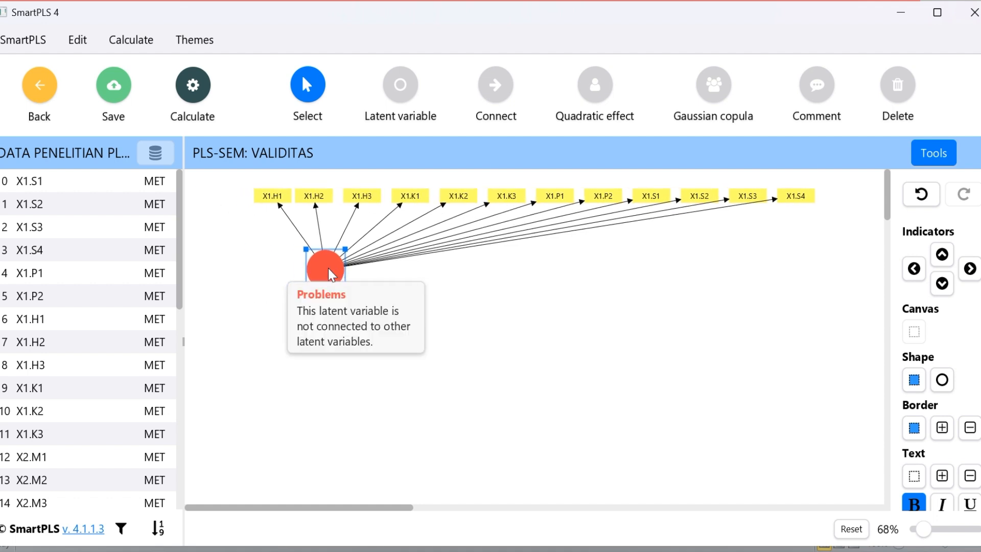
left_click(914, 268)
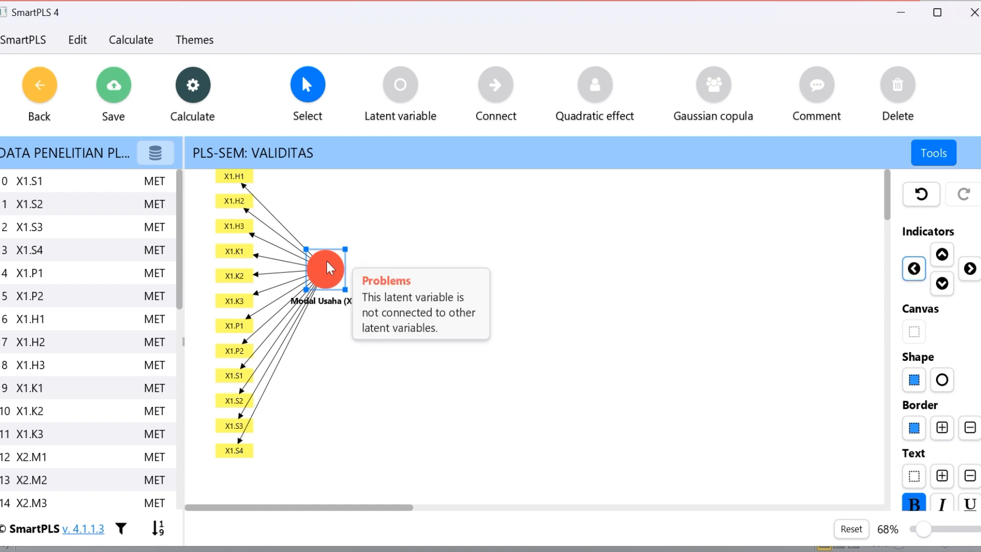
mouse_move(326, 259)
left_mouse_down()
mouse_move(326, 299)
mouse_move(327, 273)
left_mouse_up()
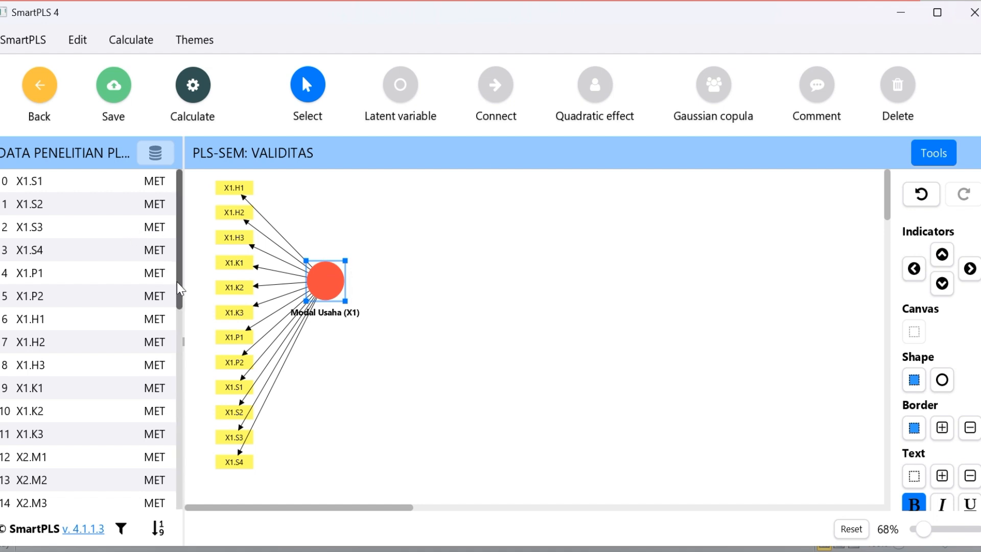
Select the indicators X2.M1 through X2.N2 and place them on the canvas below Modal Usaha (X1) as a new latent variable
left_click_drag(178, 288, 179, 348)
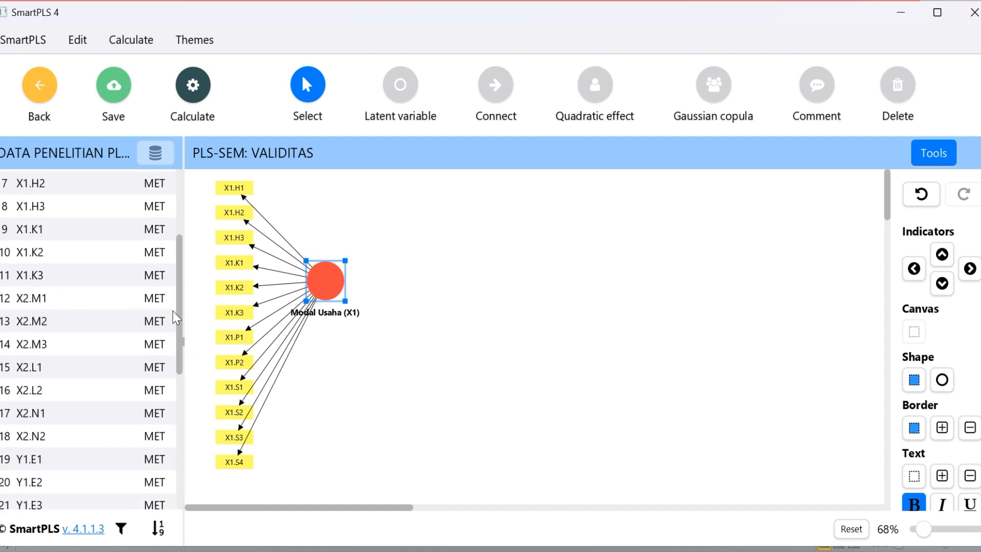
left_click_drag(180, 321, 180, 330)
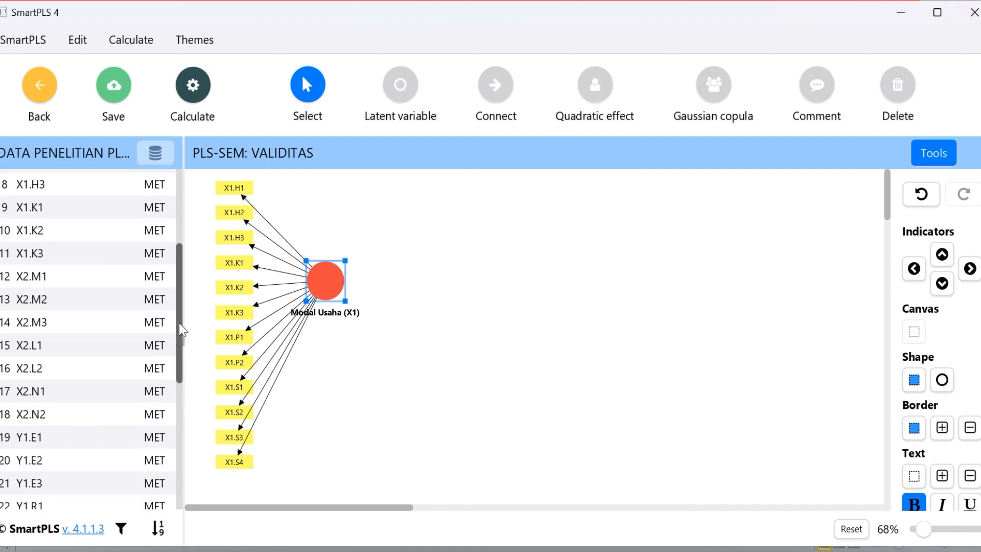
left_click(11, 281)
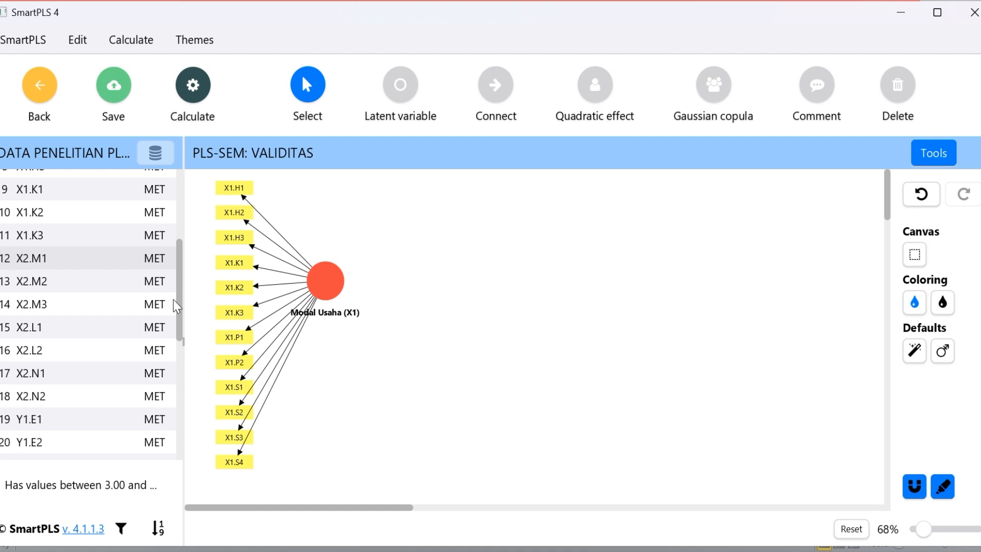
scroll(183, 312, "up", 5)
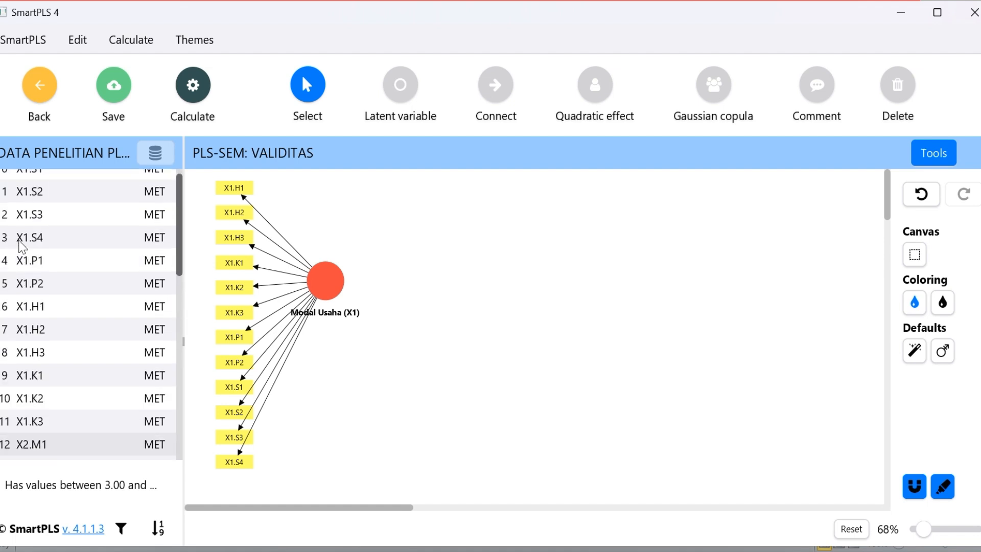
scroll(60, 272, "down", 5)
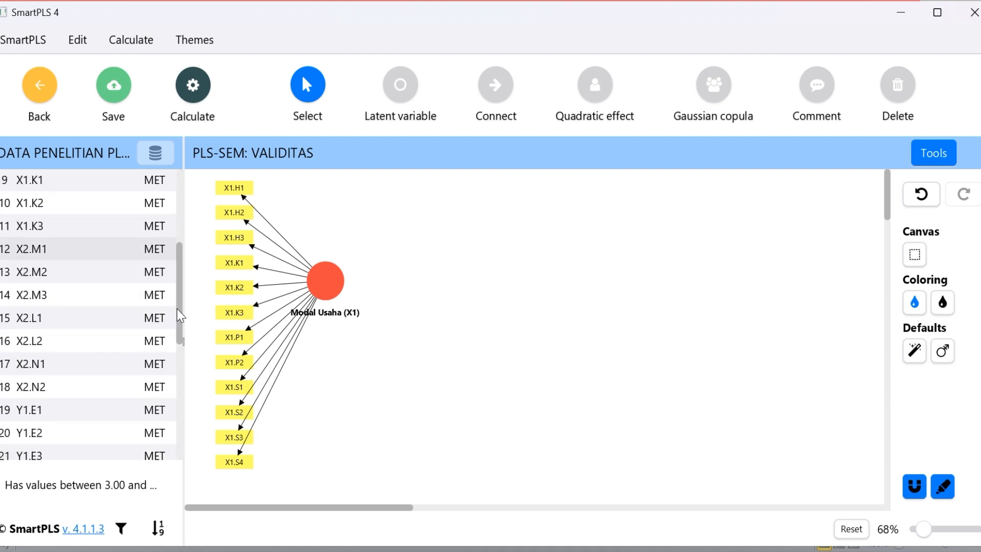
scroll(179, 310, "down", 1)
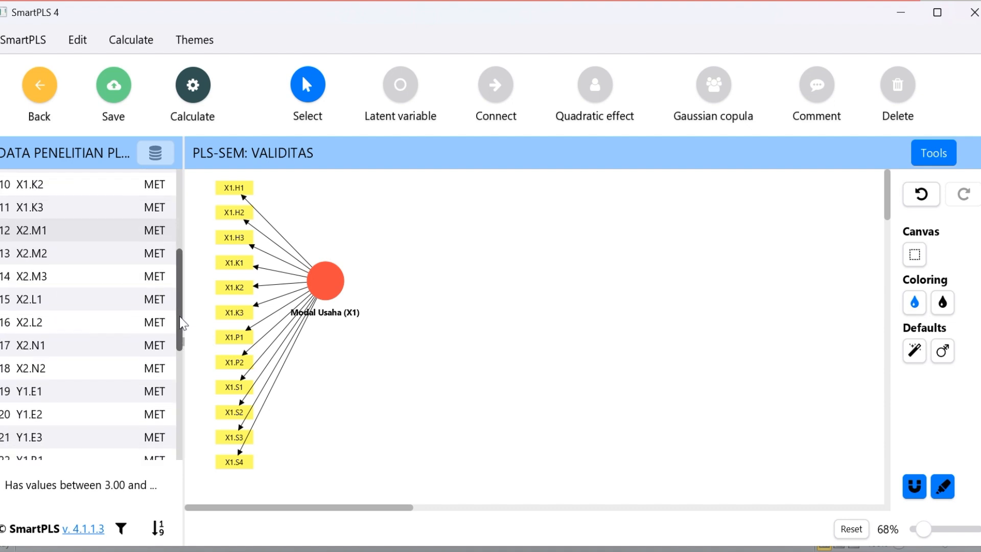
left_click(38, 373, "shift")
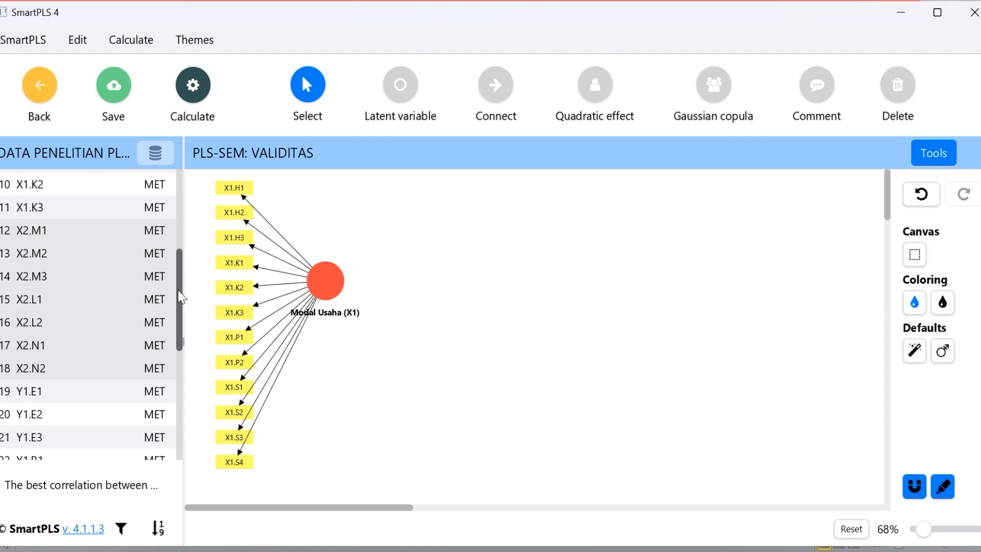
scroll(179, 288, "up", 1)
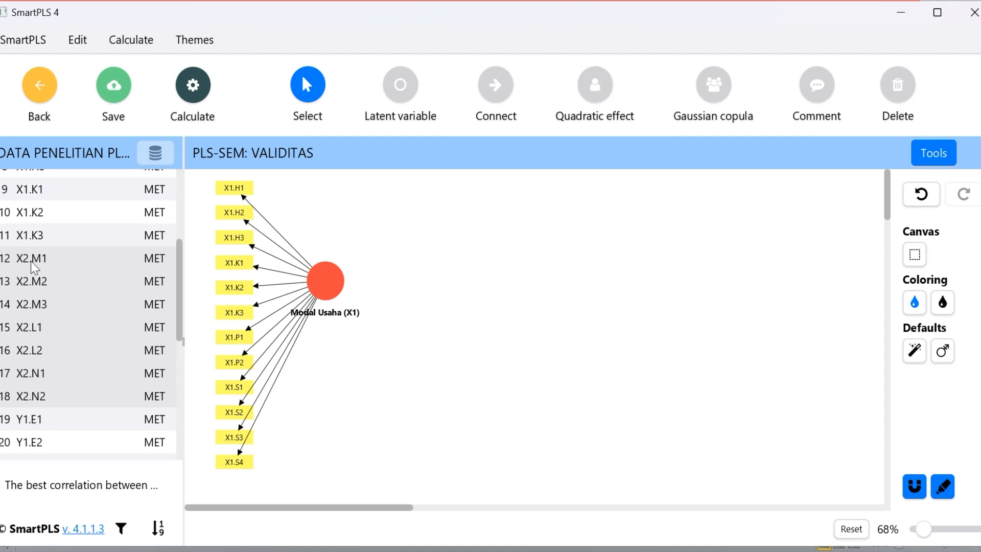
scroll(181, 299, "down", 2)
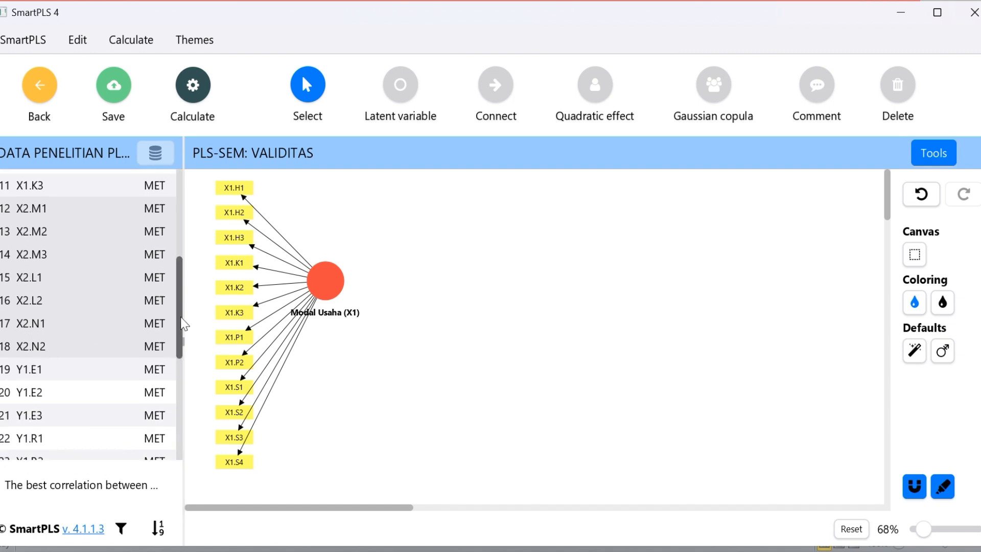
left_click_drag(182, 324, 179, 302)
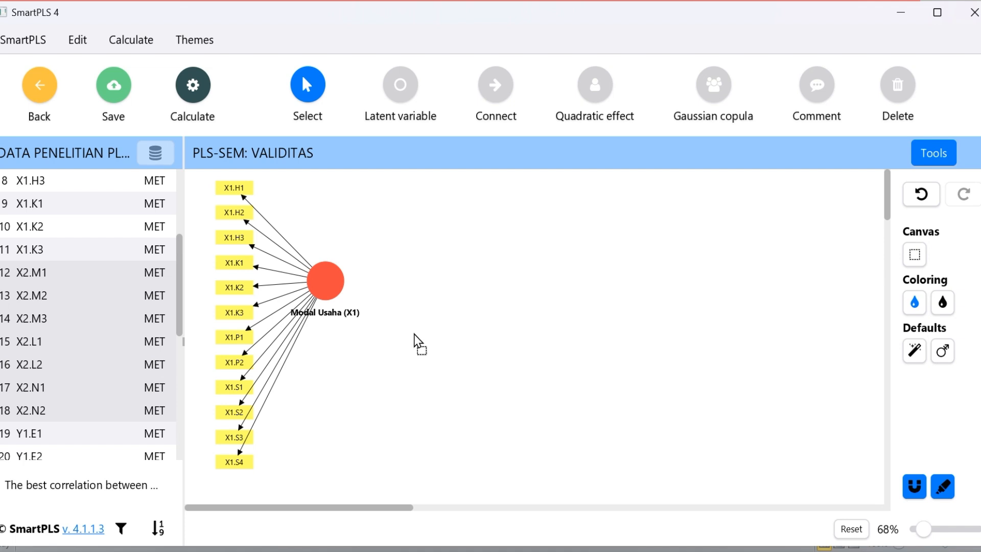
type("Alpha")
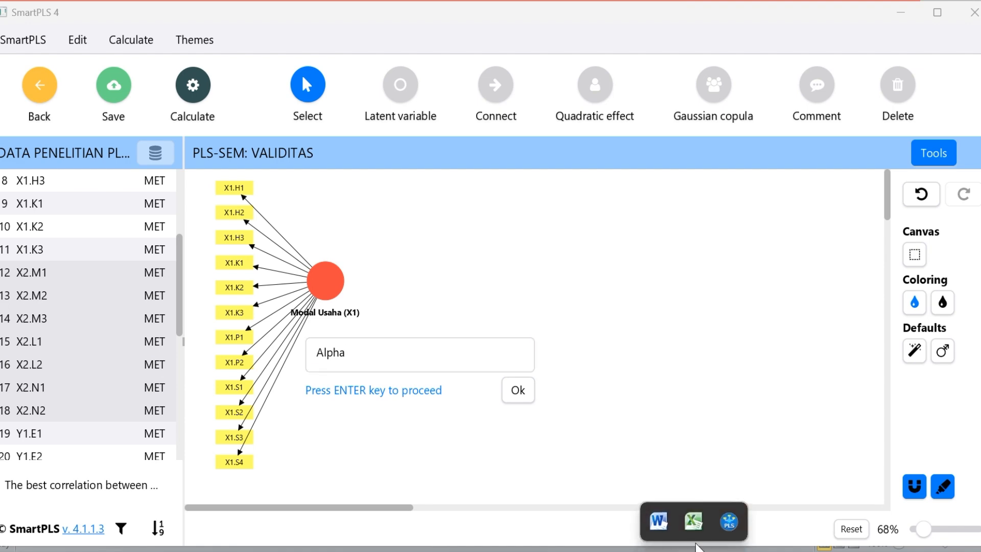
Switch to the KUESIONER PENELITIAN workbook in Excel and look up the variable name in the X2 heading above the item codes
mouse_move(696, 532)
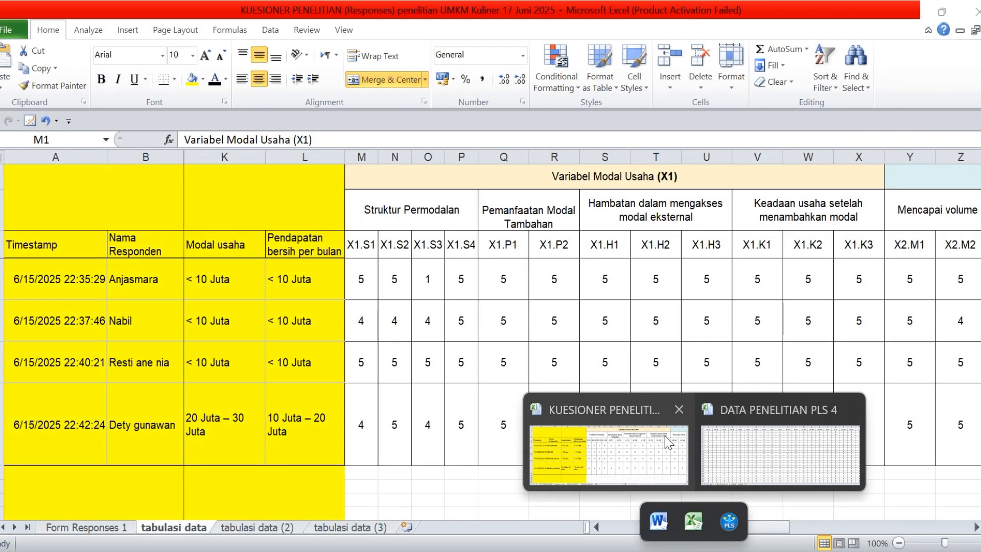
left_click(667, 442)
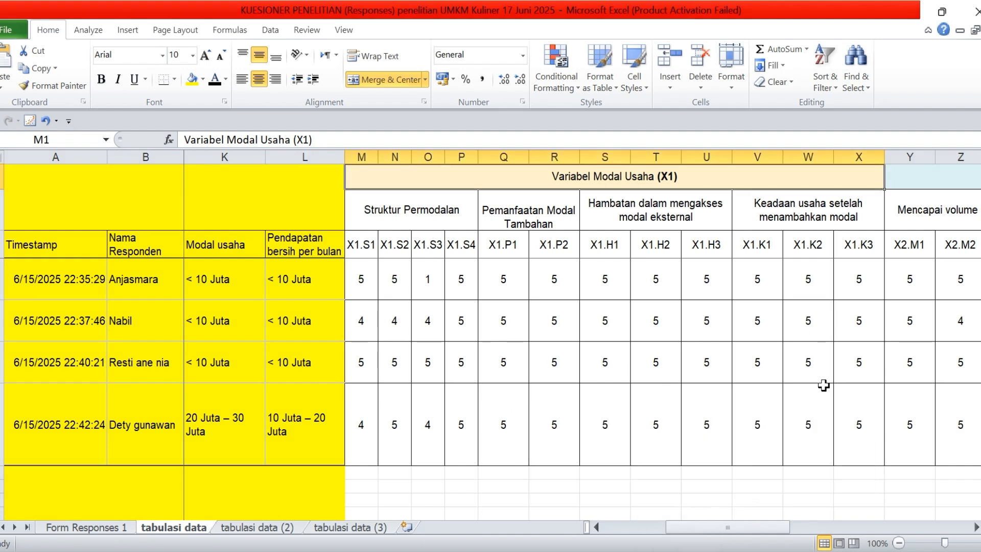
left_click_drag(779, 529, 866, 514)
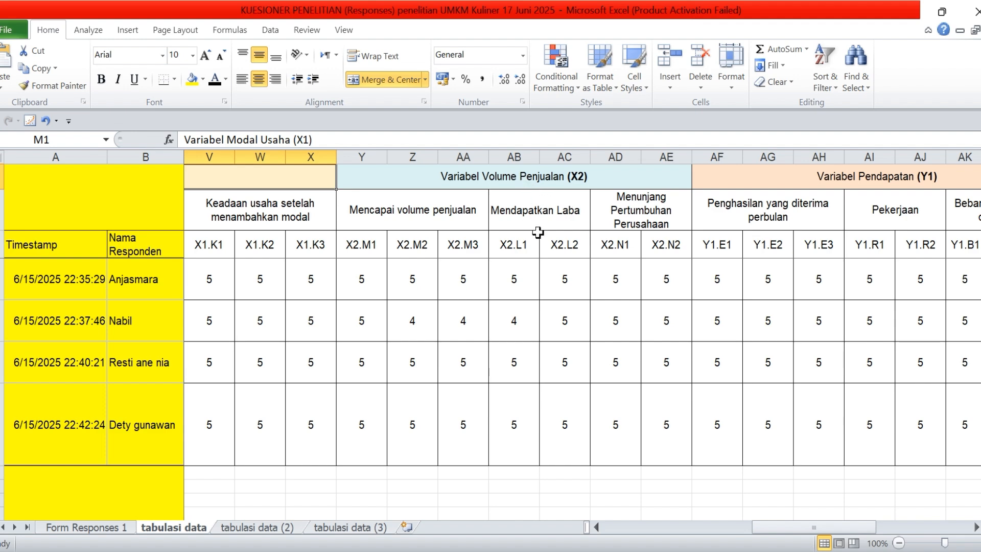
Return to SmartPLS and name the new latent variable Vol.Penjualan (X2)
key("alt+Tab")
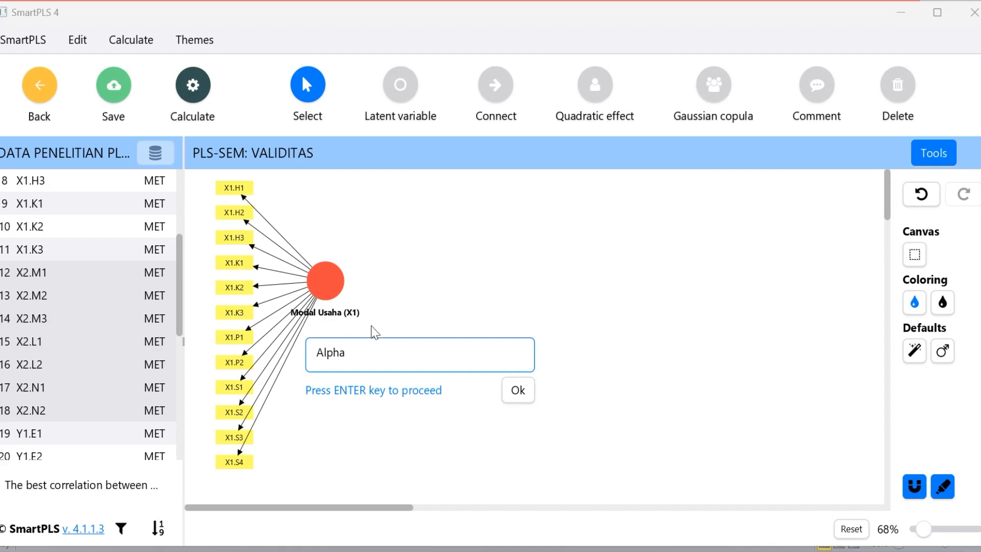
key("BackSpace")
key("BackSpace")
key("BackSpace")
key("BackSpace")
key("BackSpace")
type("Vol.Penjualan")
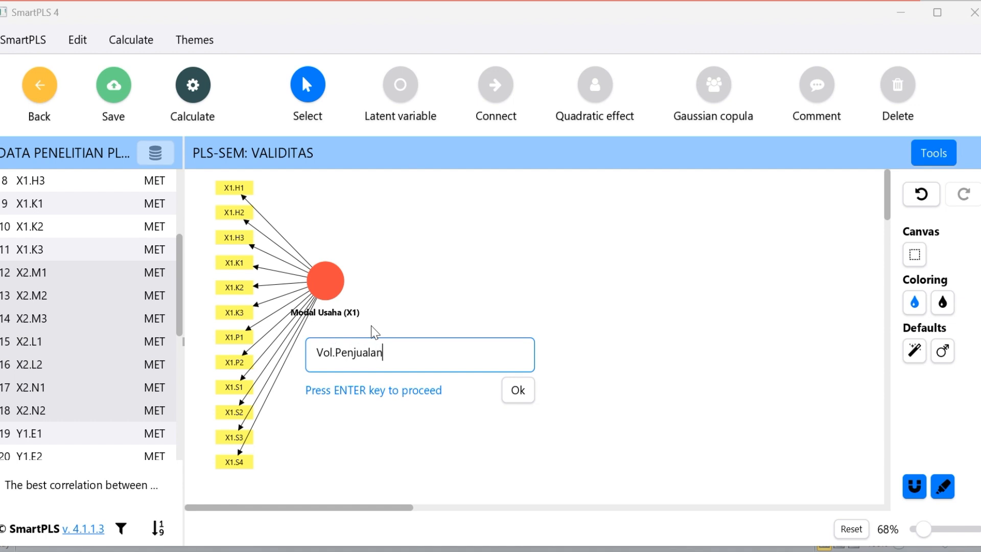
type(" (X2)")
left_click(518, 391)
Move Vol.Penjualan (X2) below Modal Usaha (X1) and align its indicators to the bottom
left_click_drag(428, 339, 382, 425)
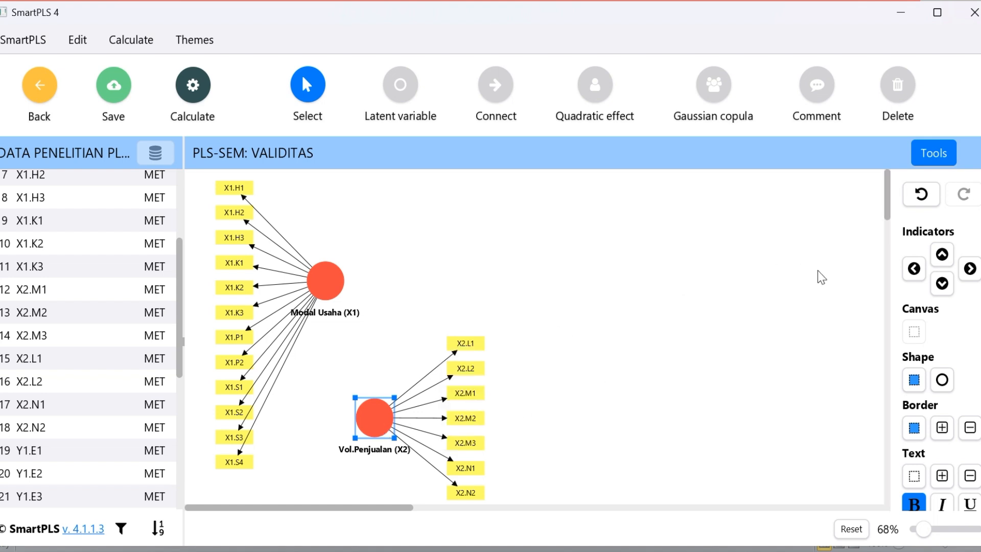
left_click(970, 270)
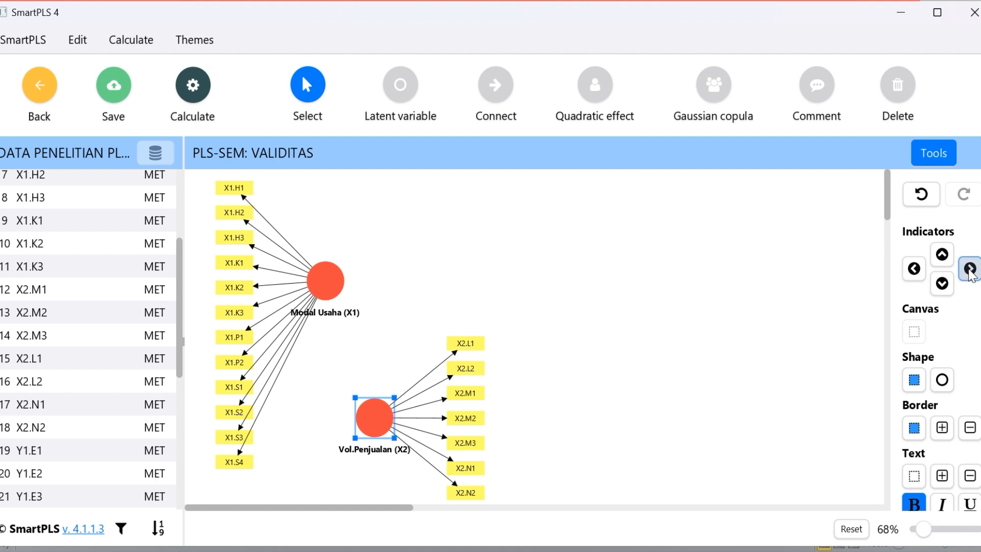
mouse_move(373, 407)
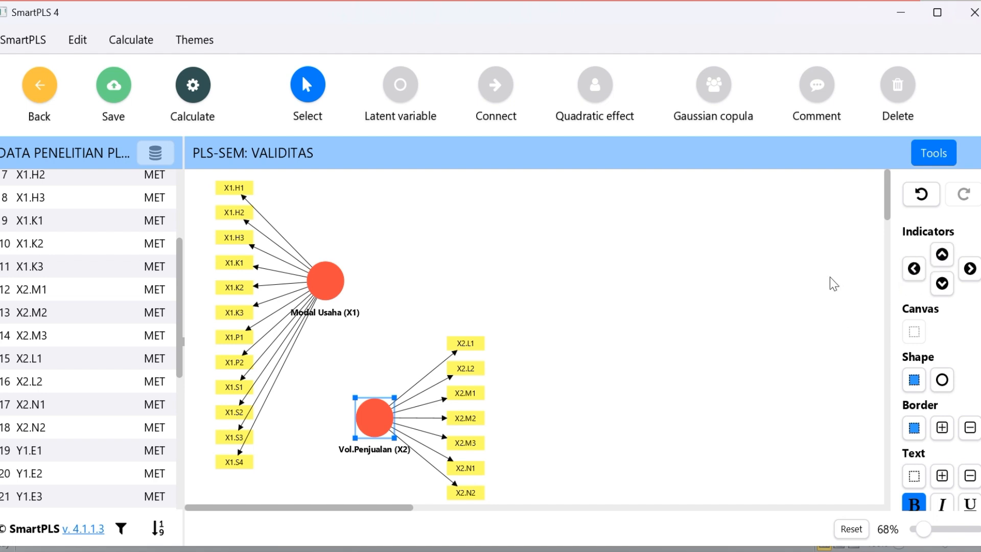
left_click(969, 269)
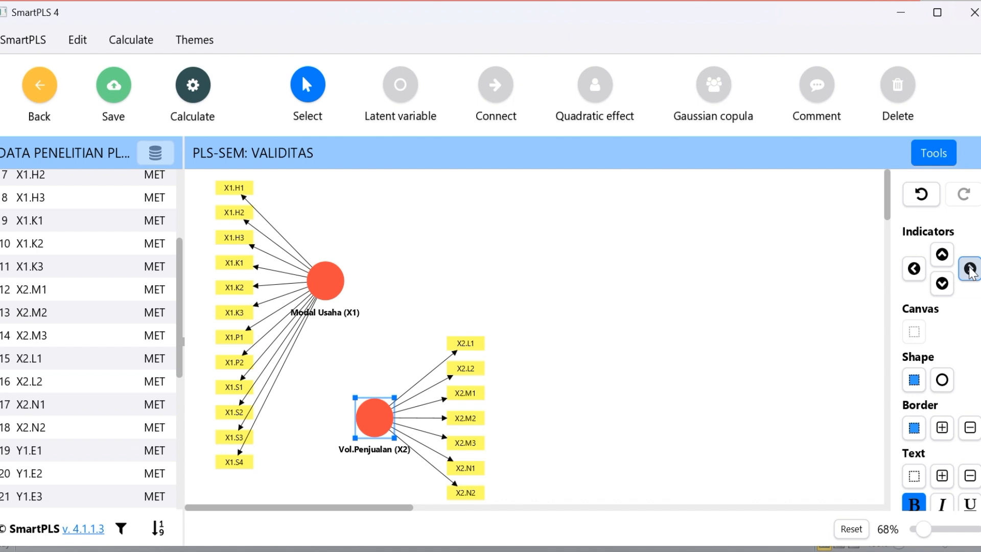
mouse_move(376, 429)
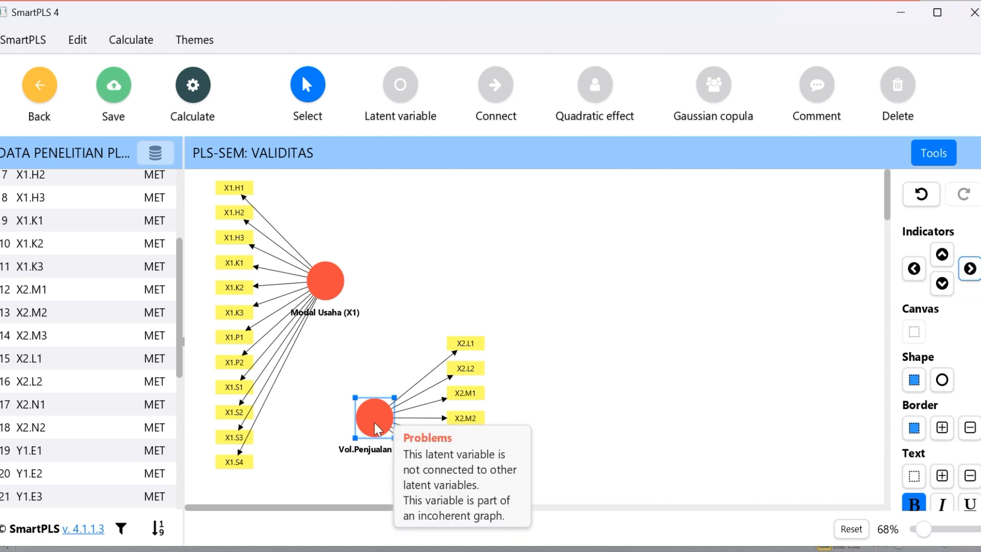
left_click(942, 283)
mouse_move(378, 414)
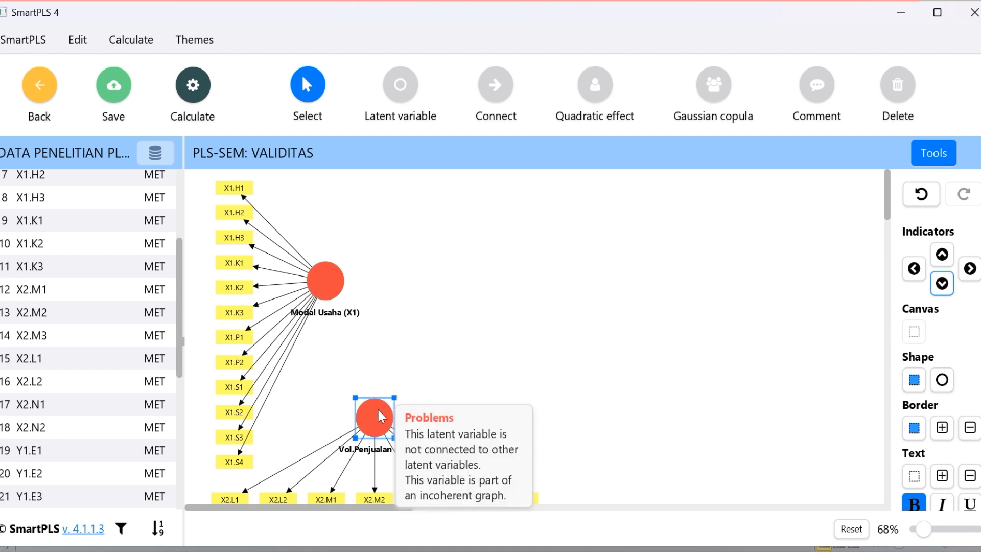
Shift Vol.Penjualan (X2) with its indicators slightly down and to the right, clear of the X1 indicators
mouse_move(381, 416)
left_mouse_down()
mouse_move(395, 430)
mouse_move(377, 424)
left_mouse_up()
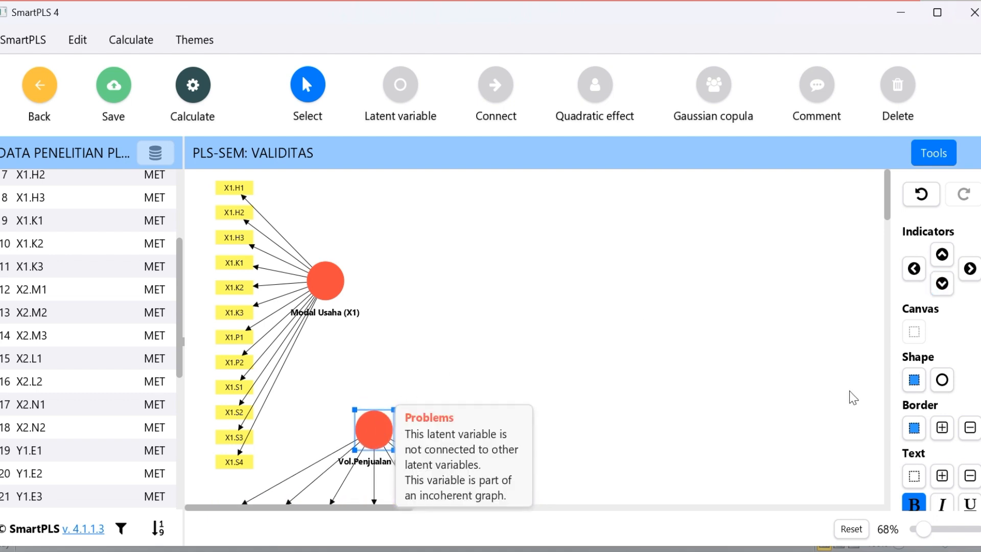
scroll(889, 217, "down", 1)
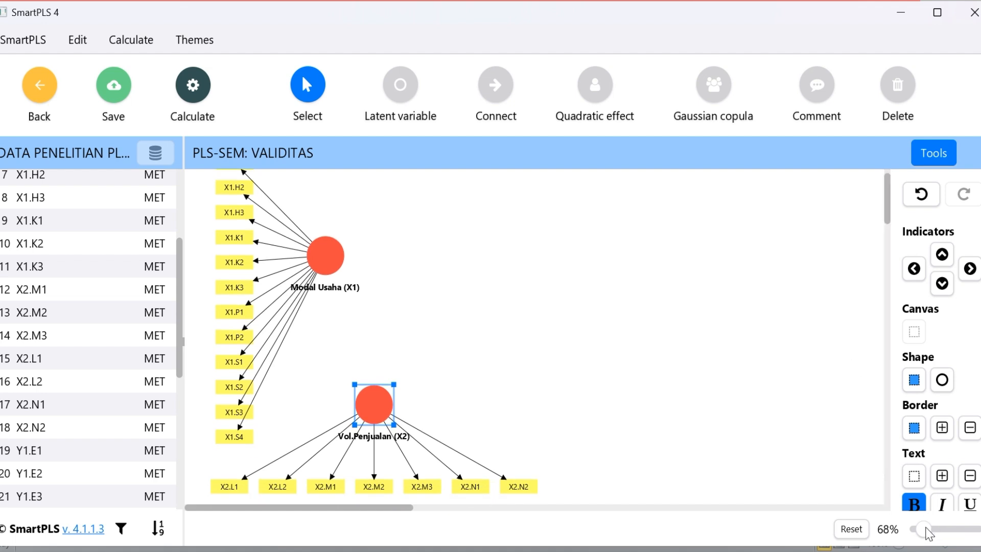
left_click_drag(925, 529, 923, 529)
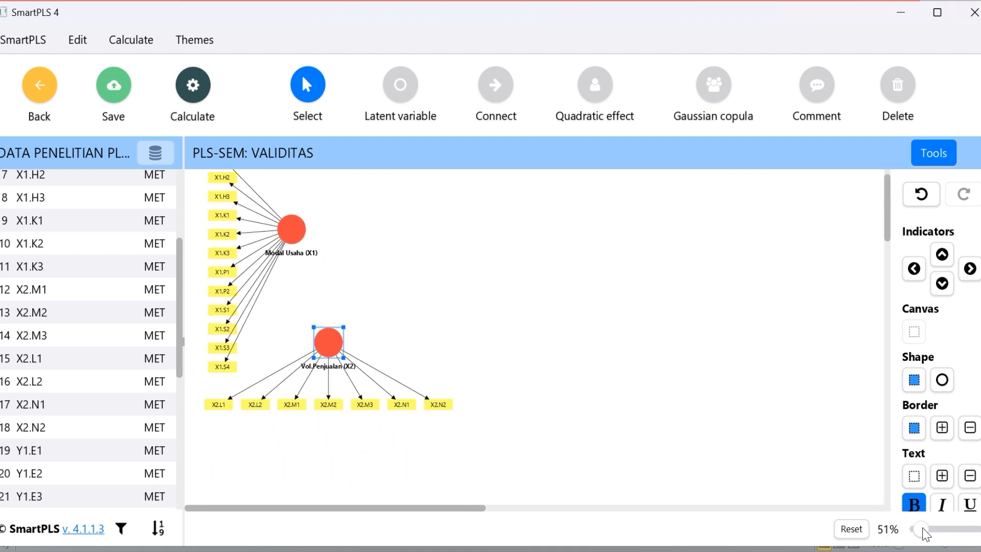
scroll(892, 277, "up", 1)
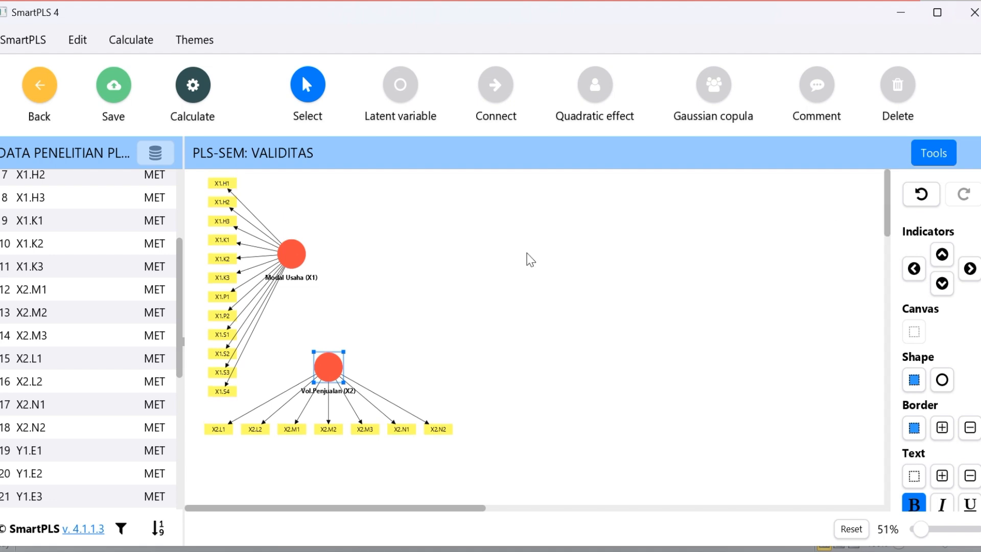
left_click_drag(326, 368, 347, 369)
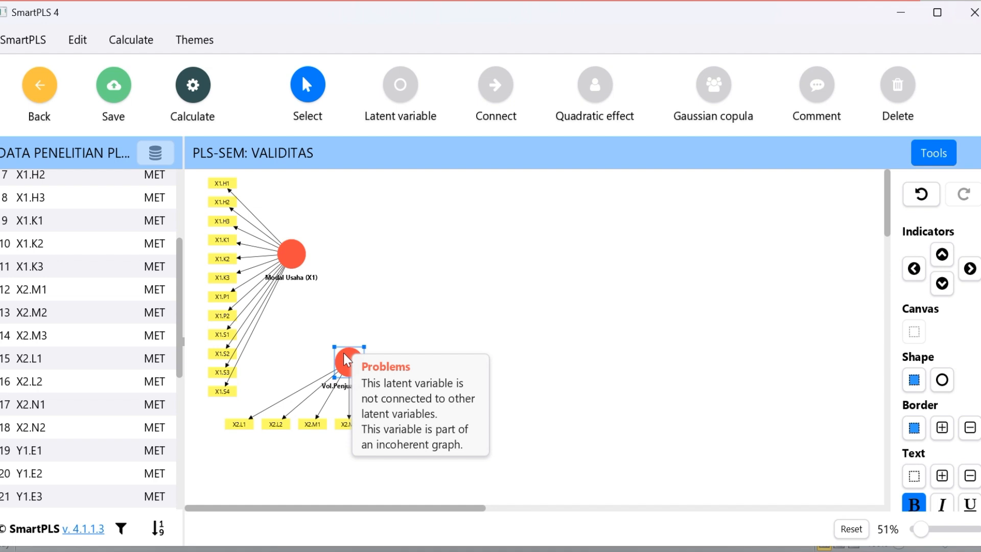
left_click(458, 293)
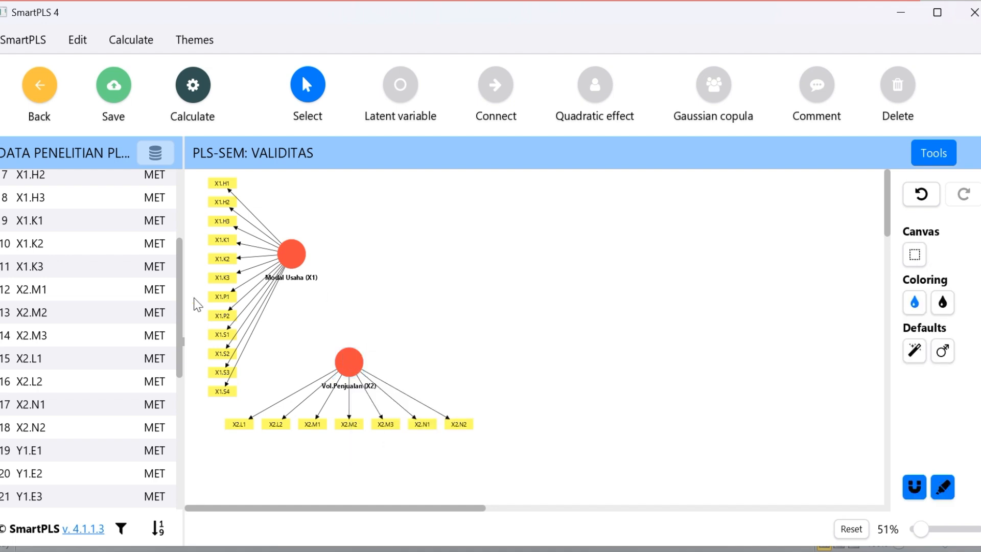
Select the indicators Y1.E1 through Y1.B3 and place them on the canvas to the right of Modal Usaha (X1) as a new latent variable
scroll(177, 335, "down", 1)
left_click_drag(177, 335, 179, 384)
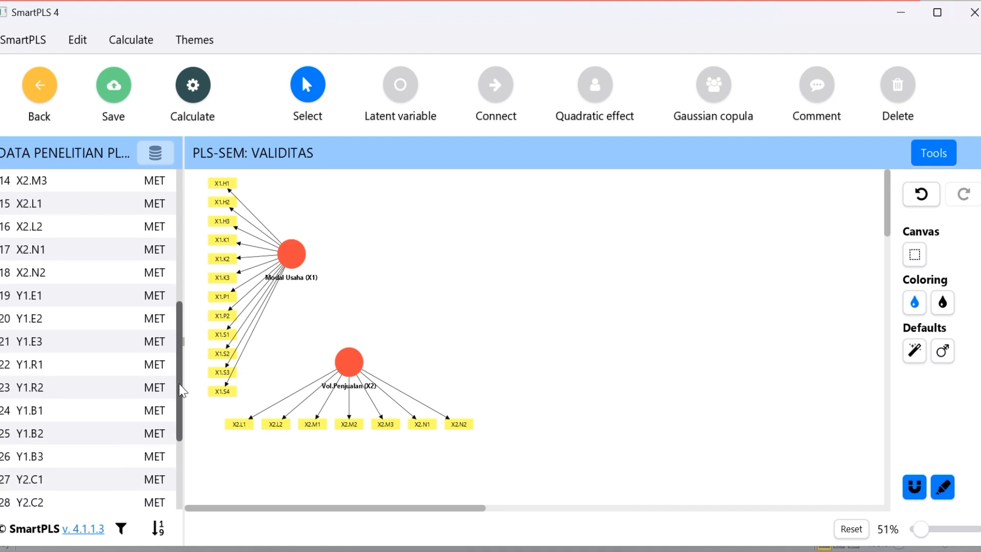
left_click(16, 295)
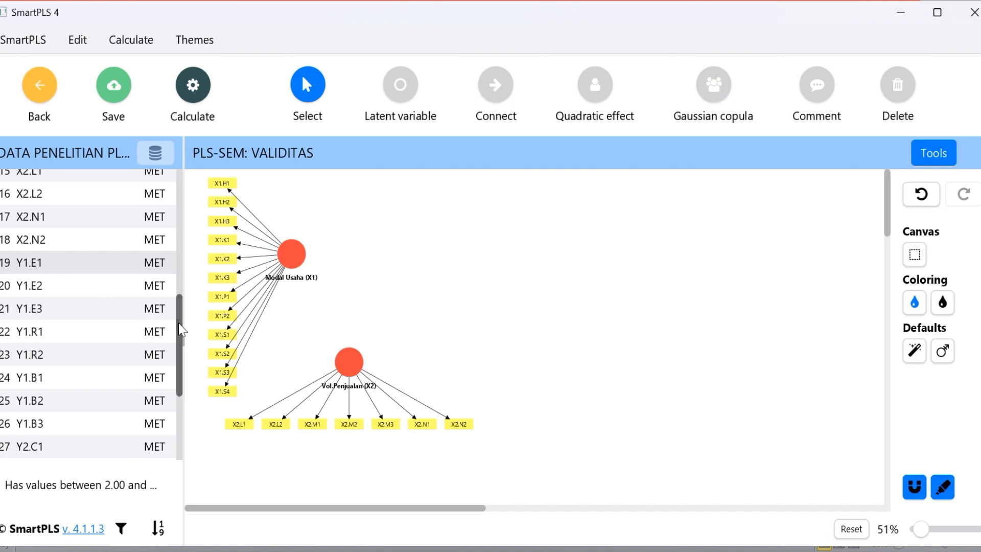
left_click_drag(179, 323, 178, 350)
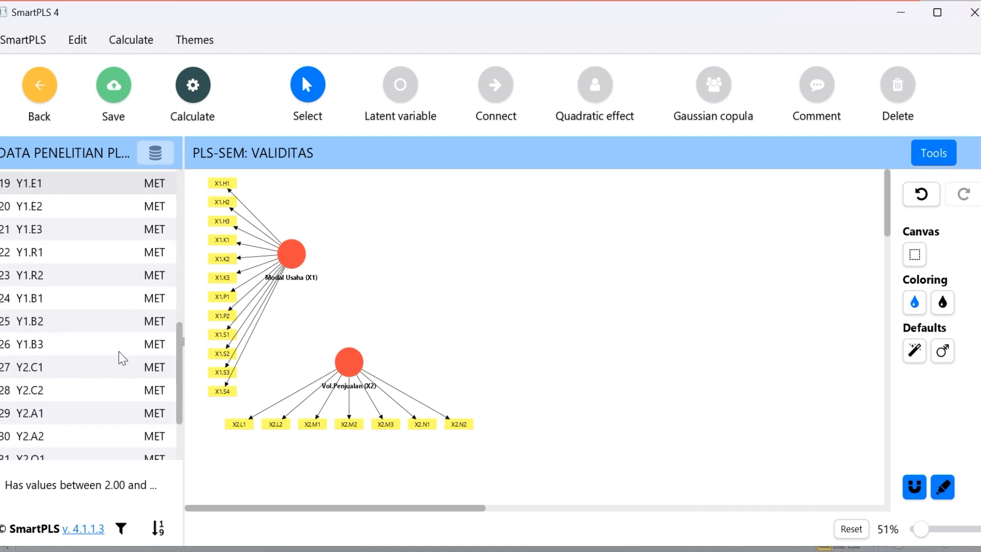
left_click(6, 349, "shift")
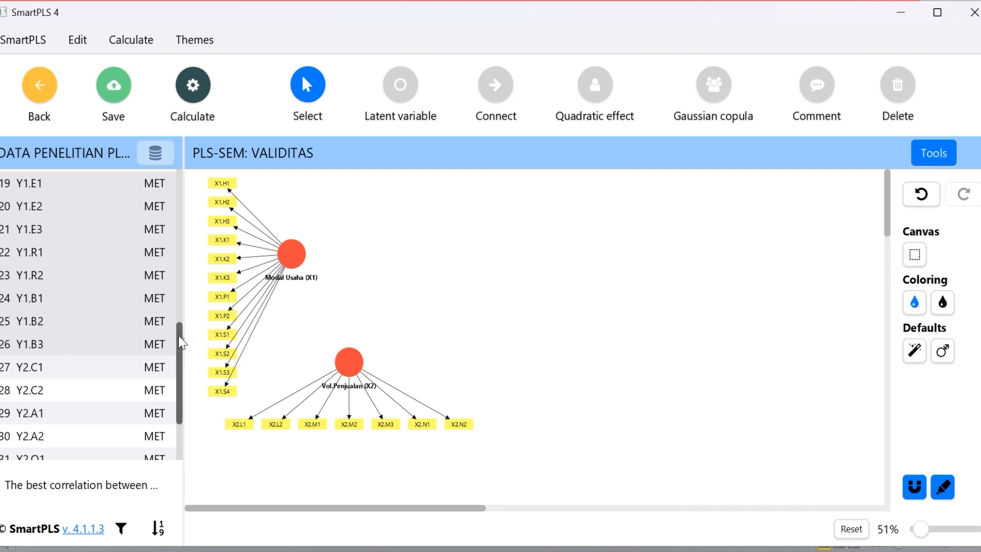
scroll(182, 341, "up", 2)
left_click_drag(84, 321, 416, 280)
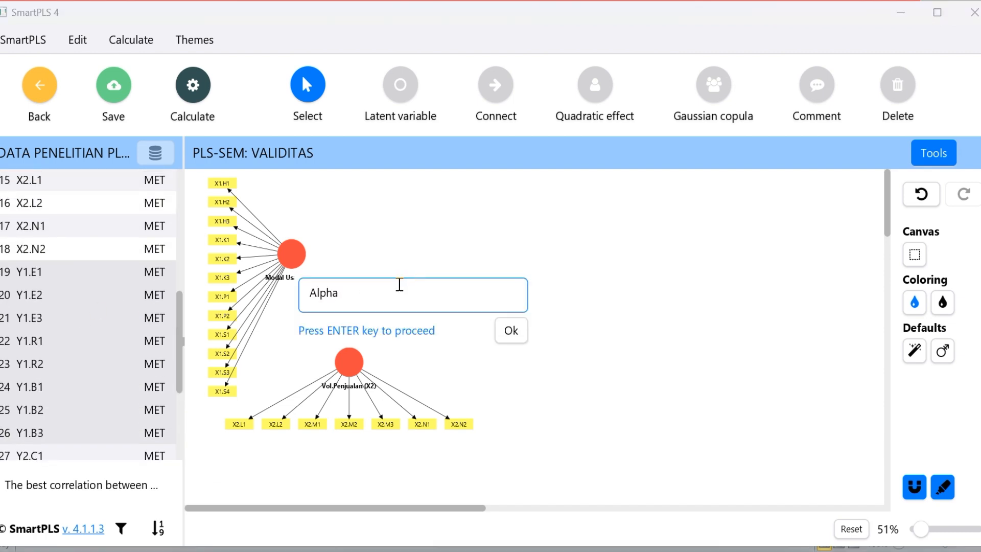
Switch to the KUESIONER PENELITIAN workbook in Excel and look up the variable name in the Y1 heading above the item codes
left_click(694, 551)
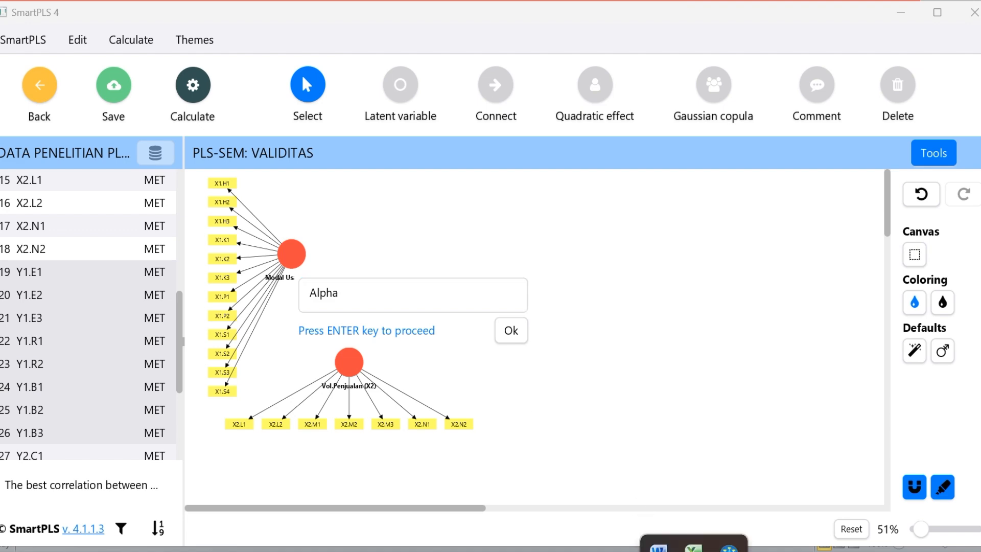
mouse_move(701, 518)
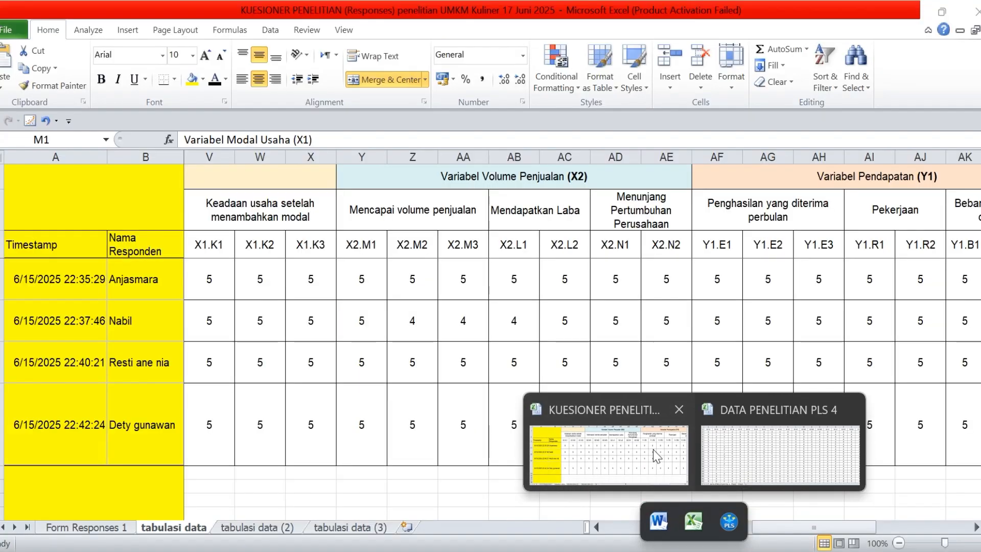
left_click(653, 449)
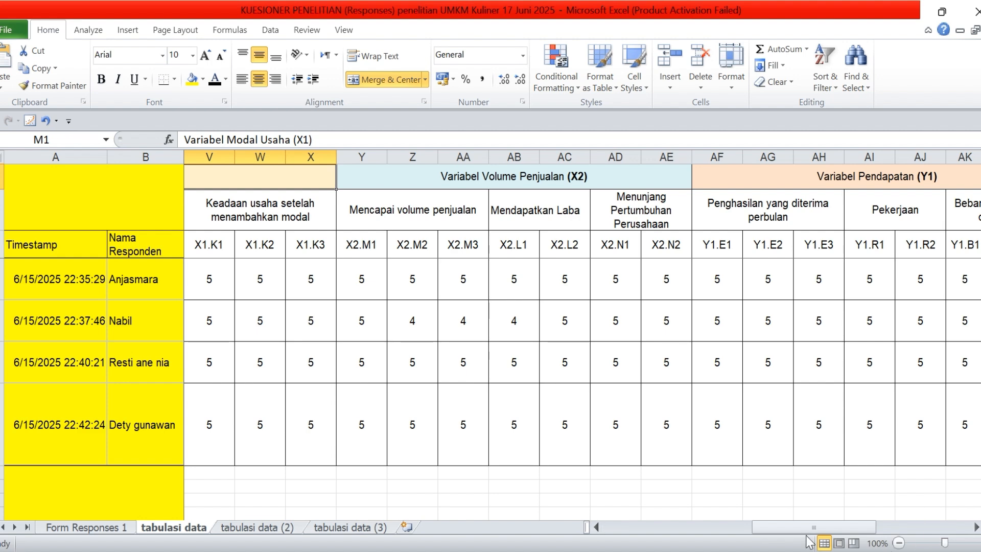
Read the Y1 heading in the Excel sheet, return to SmartPLS and name the new latent variable Pendapatan (Y1)
left_click_drag(801, 526, 847, 526)
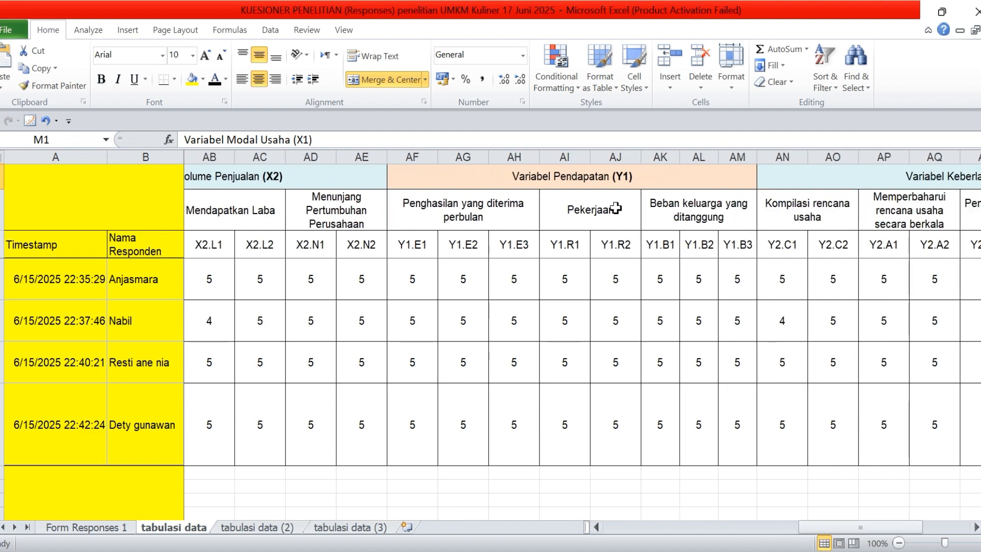
key("alt+Tab")
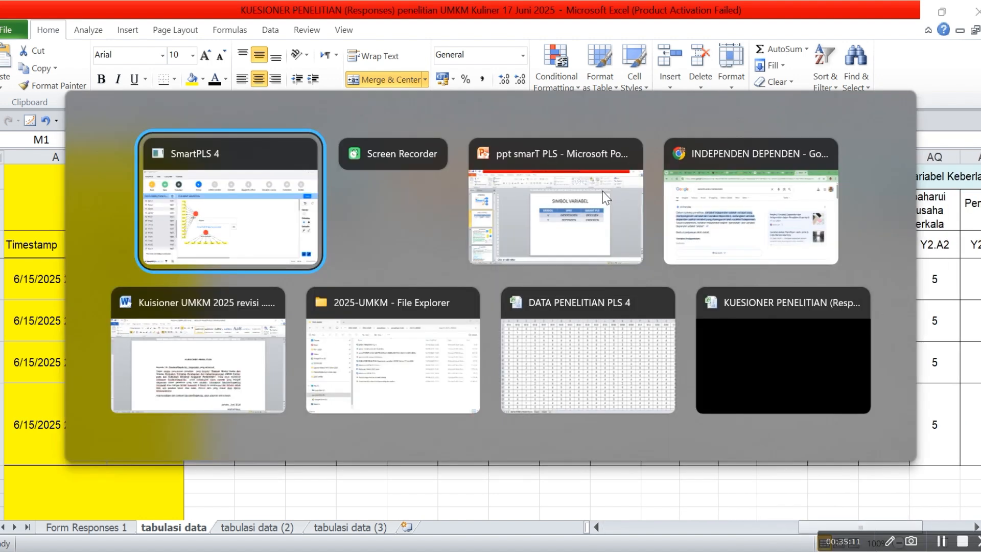
key("BackSpace")
key("BackSpace")
key("BackSpace")
key("BackSpace")
key("BackSpace")
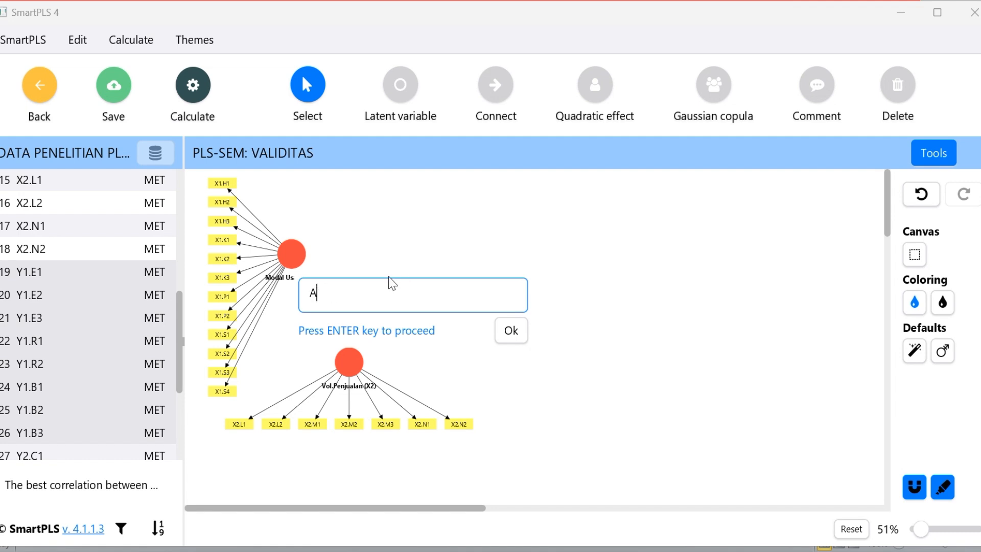
type("Pendapatan (y1")
key("BackSpace")
key("BackSpace")
type("Y1)")
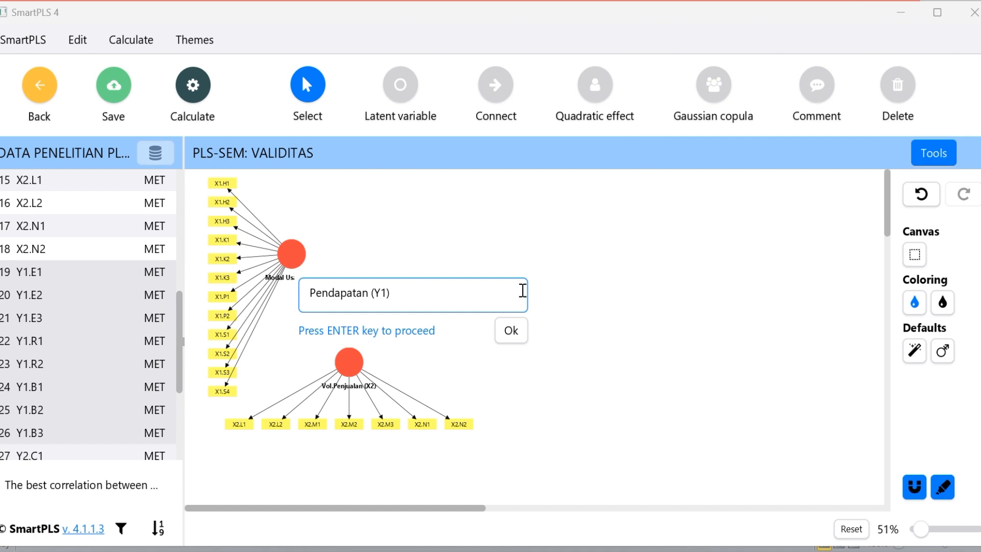
left_click(516, 333)
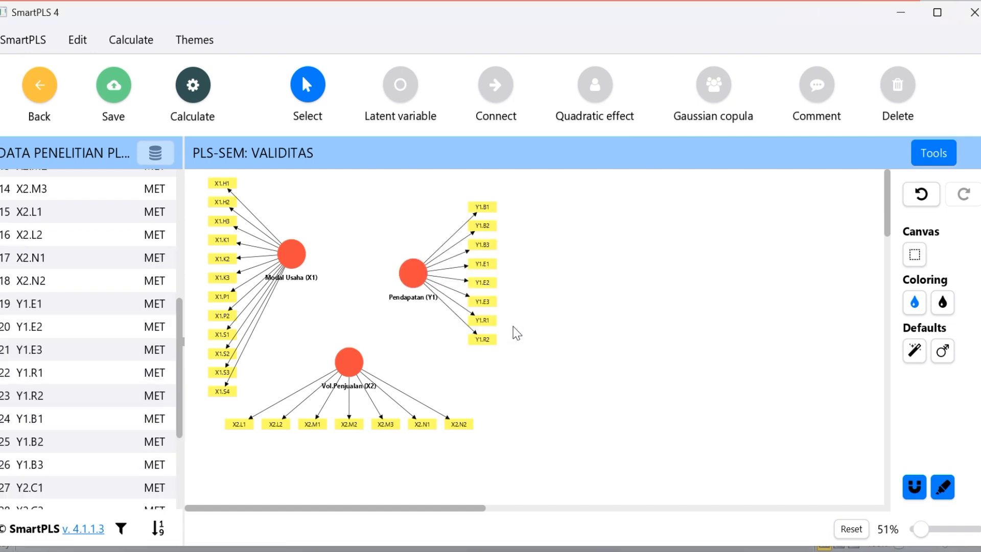
Move Pendapatan (Y1) further right, level with Modal Usaha (X1), and align its indicators to the top
left_click(412, 272)
left_click_drag(417, 252, 451, 225)
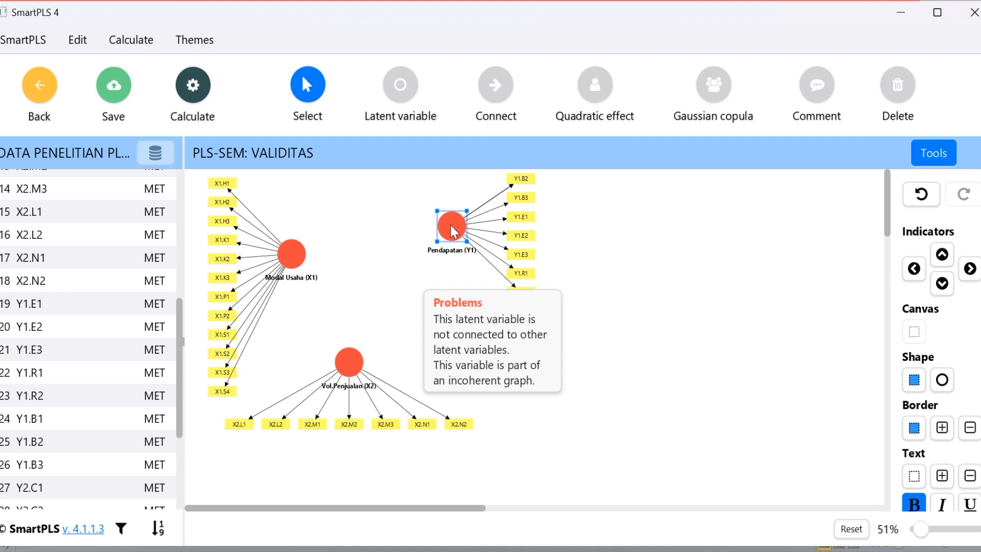
left_click_drag(450, 223, 477, 253)
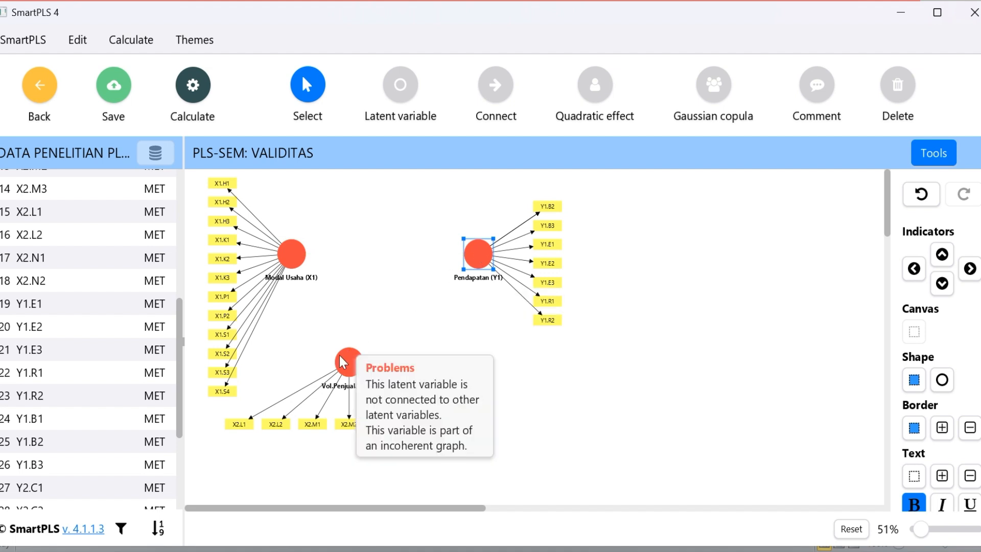
left_click_drag(344, 356, 345, 361)
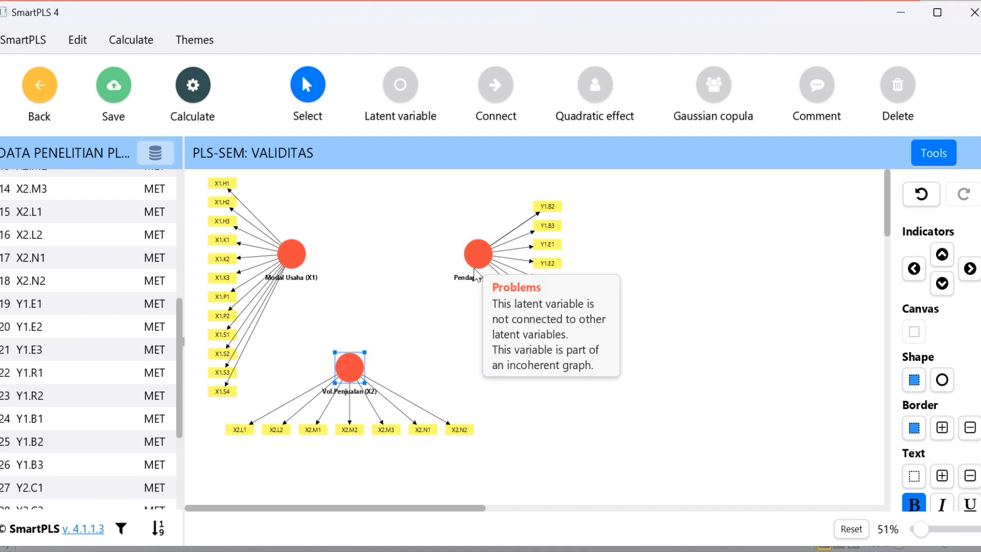
left_click(485, 259)
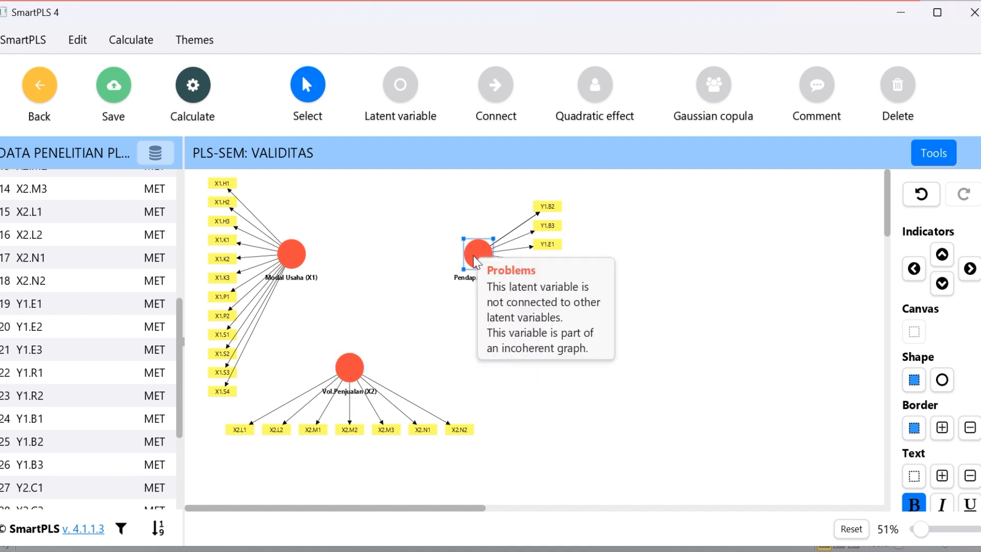
left_click(942, 254)
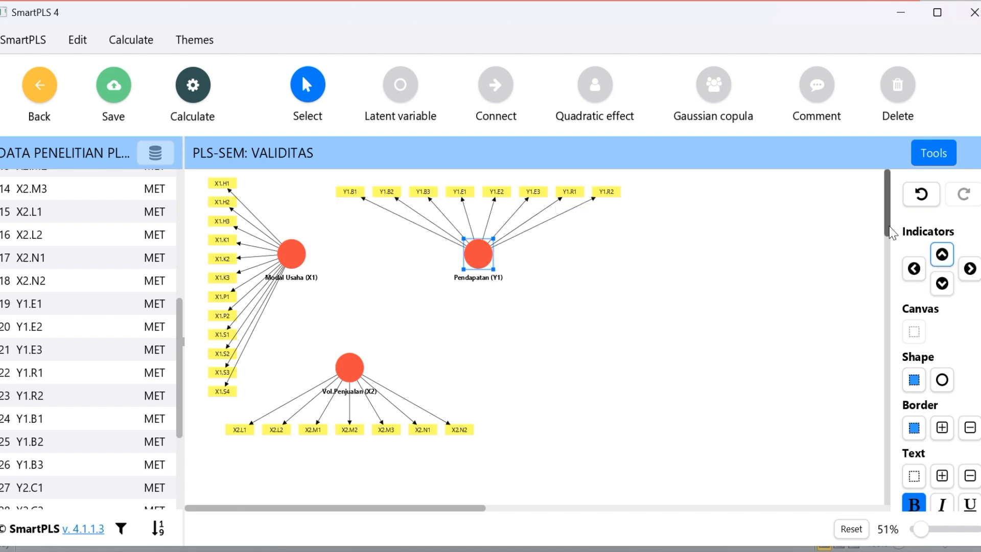
Move Vol.Penjualan (X2), Modal Usaha (X1) and Pendapatan (Y1) with their indicators lower on the canvas
left_click_drag(889, 228, 890, 240)
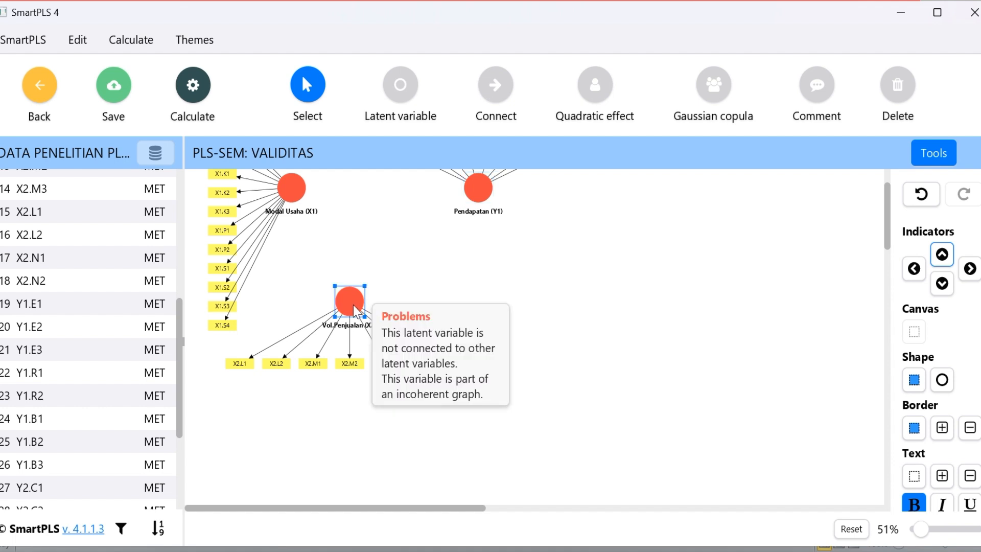
left_click_drag(354, 304, 354, 396)
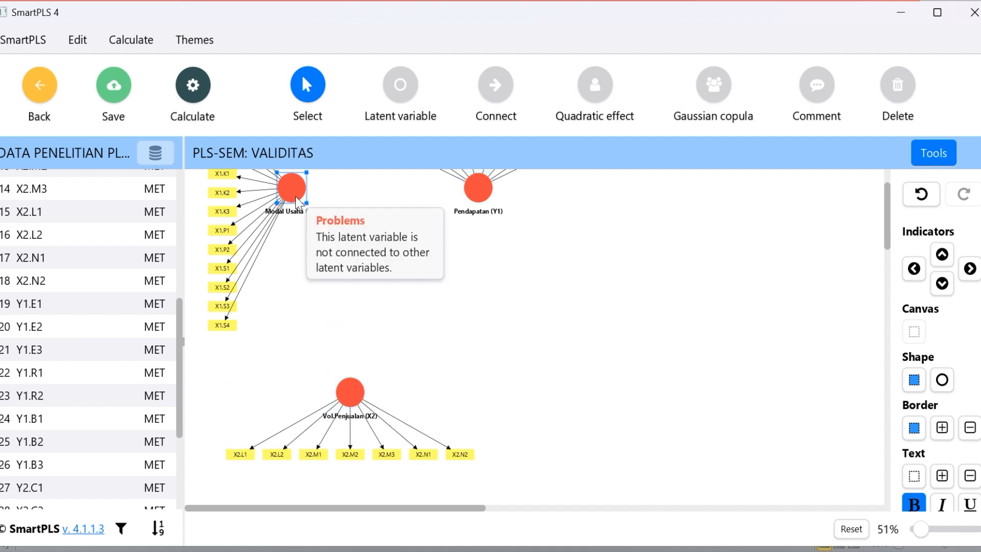
left_click_drag(295, 197, 289, 303)
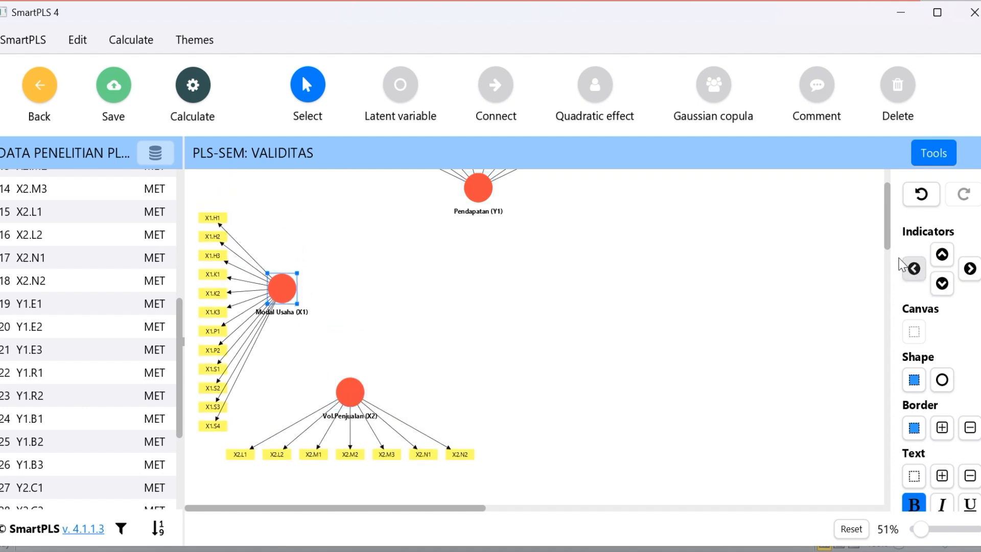
left_click_drag(890, 247, 889, 241)
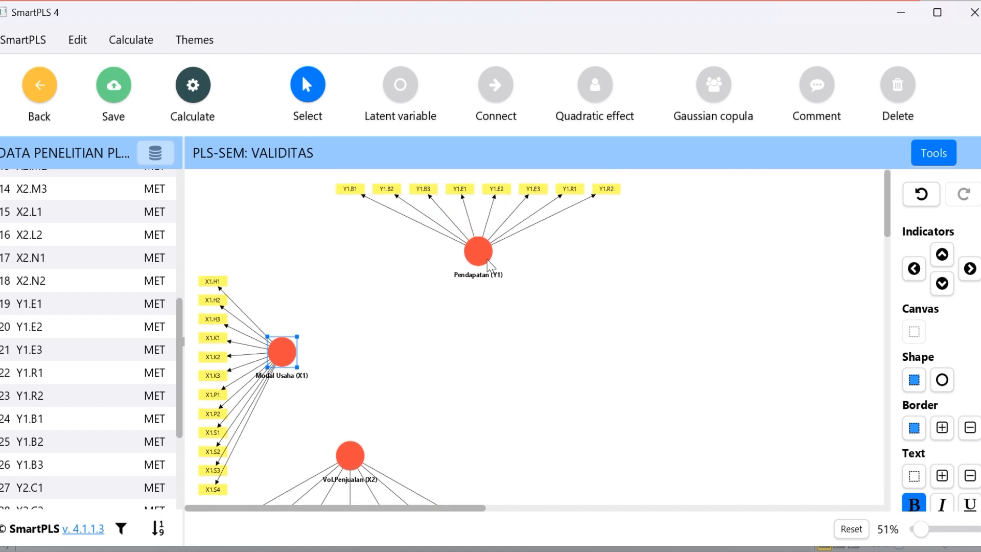
left_click_drag(486, 262, 464, 350)
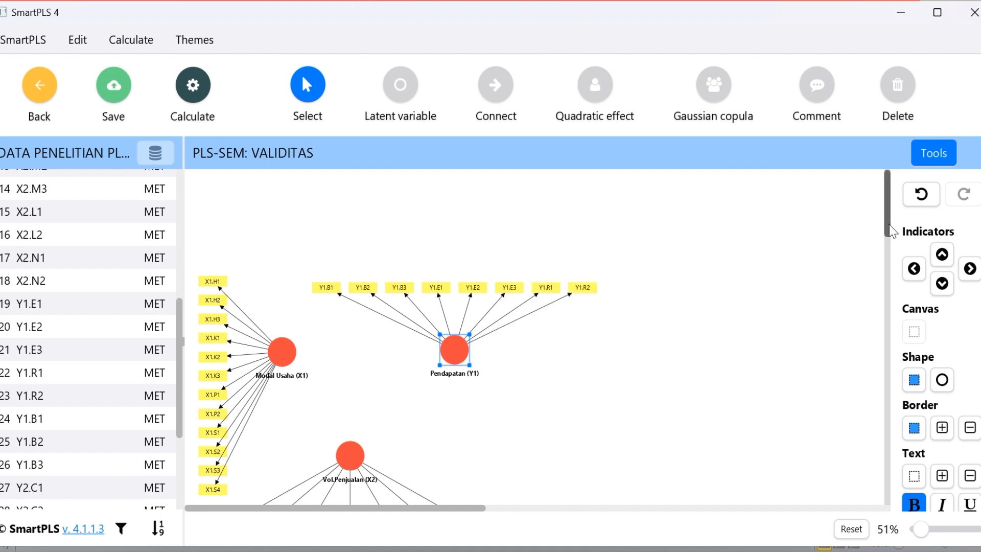
mouse_move(888, 228)
left_mouse_down()
mouse_move(890, 256)
mouse_move(892, 238)
left_mouse_up()
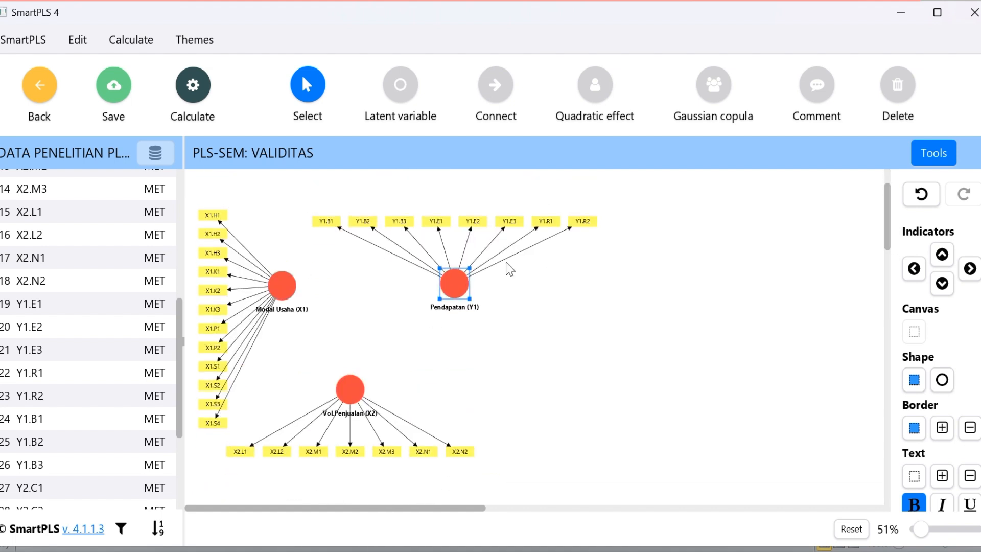
Fine-tune the layout by nudging Vol.Penjualan (X2) down, Modal Usaha (X1) right and Pendapatan (Y1) above the other two variables
left_click_drag(351, 391, 350, 399)
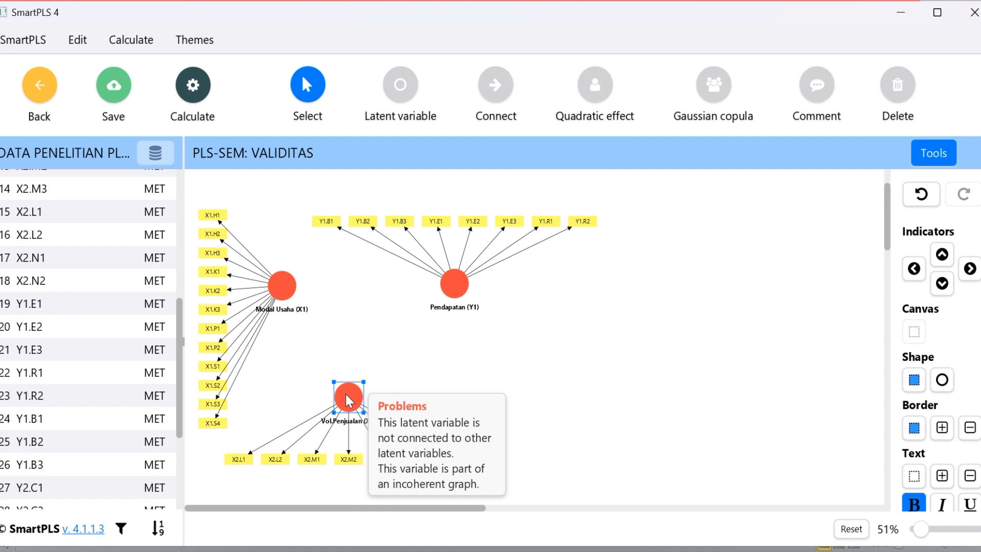
left_click_drag(283, 286, 295, 296)
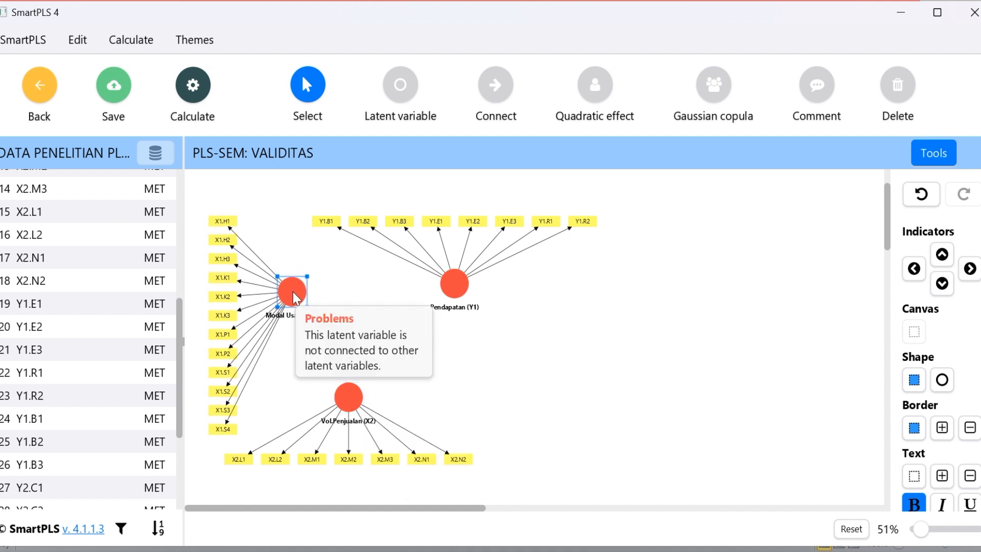
left_click(451, 284)
left_click_drag(451, 284, 446, 256)
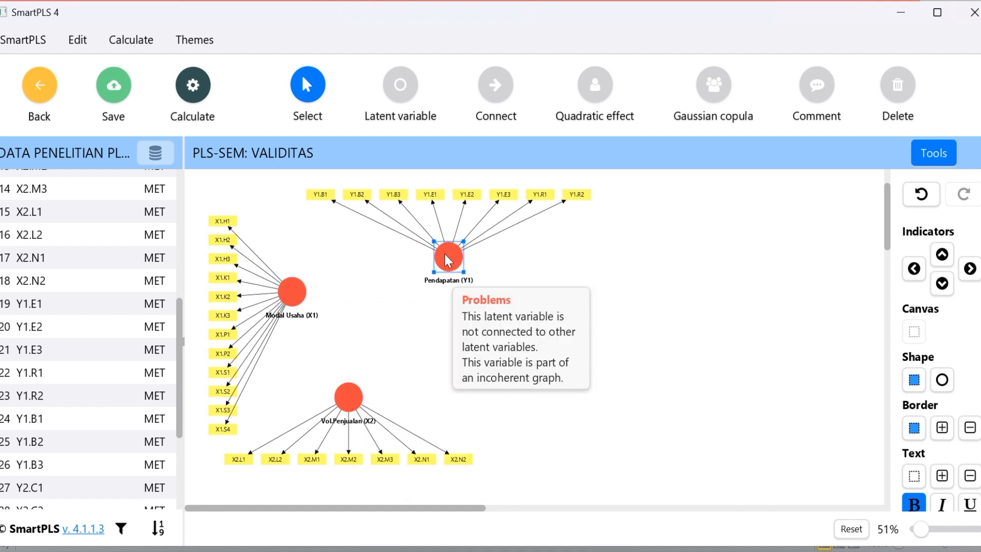
left_click(723, 288)
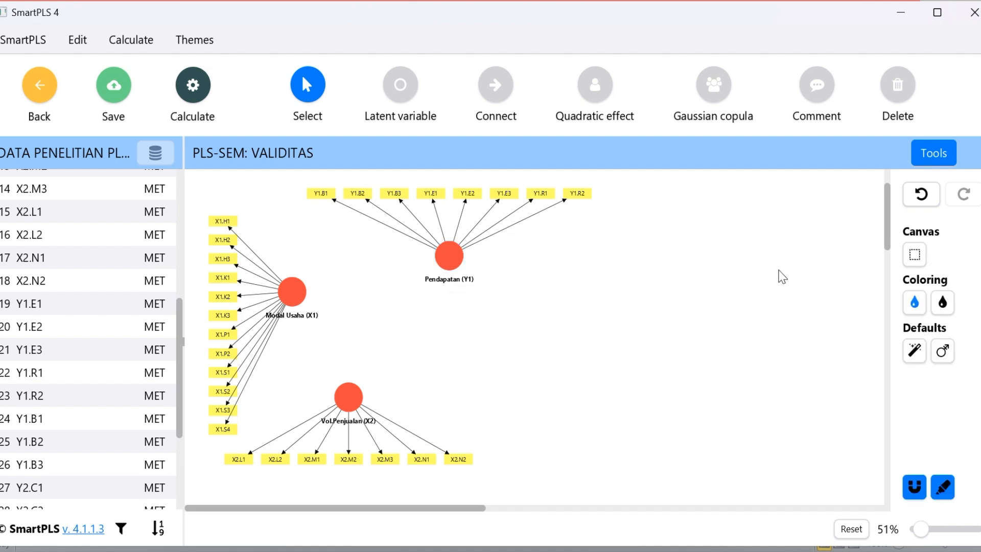
Select the indicators Y2.C1 through Y2.G3 and place them to the right of Vol.Penjualan (X2) as a new latent variable
left_click_drag(887, 235, 889, 266)
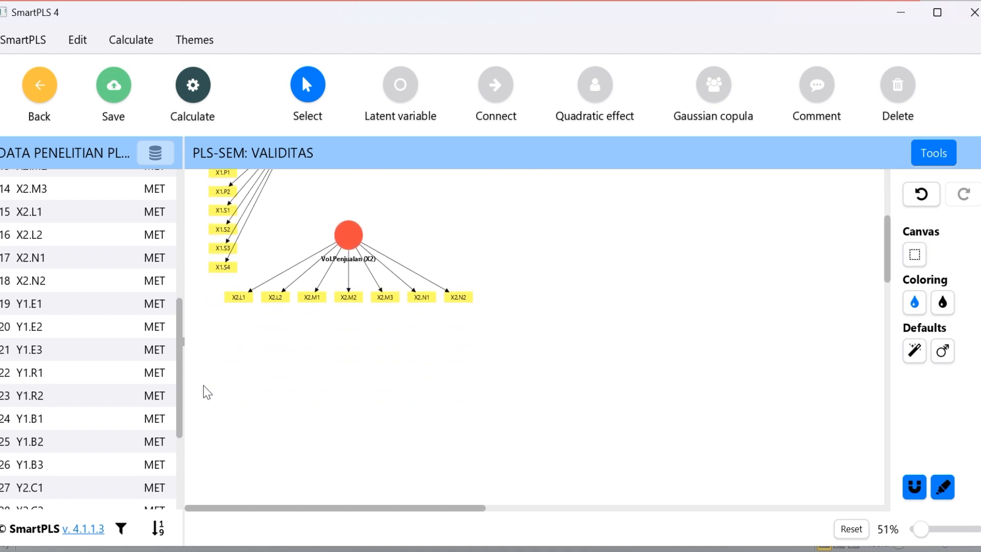
left_click_drag(182, 407, 190, 501)
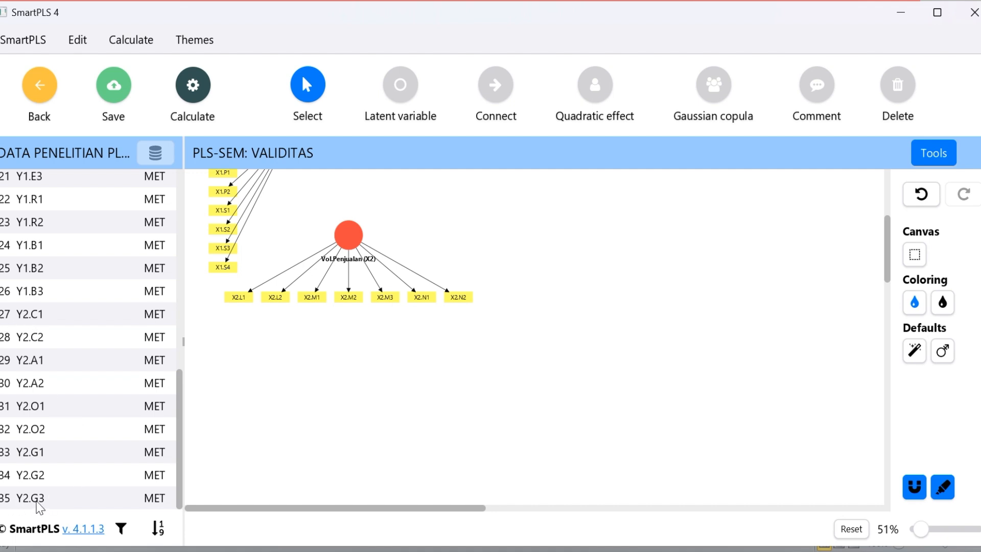
left_click(11, 324)
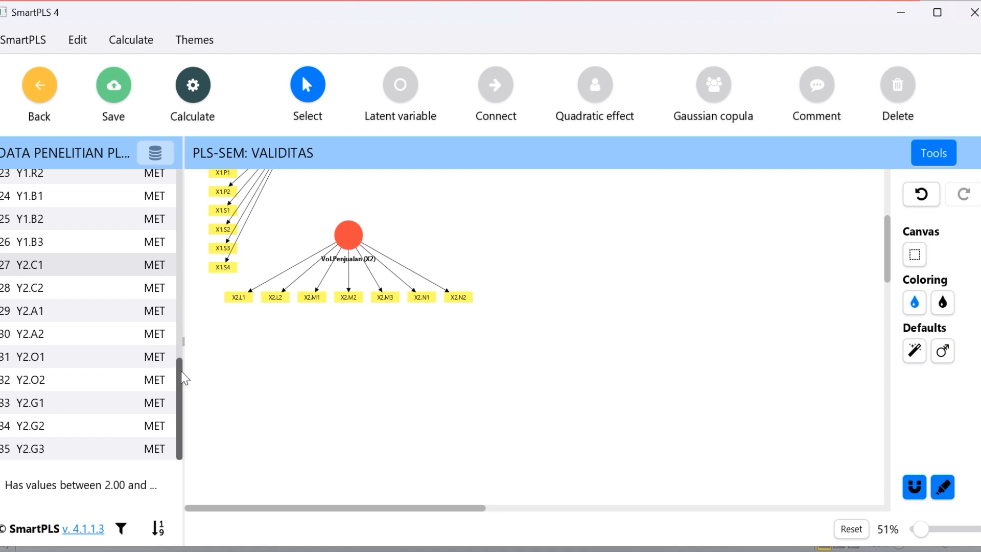
left_click(29, 452, "shift")
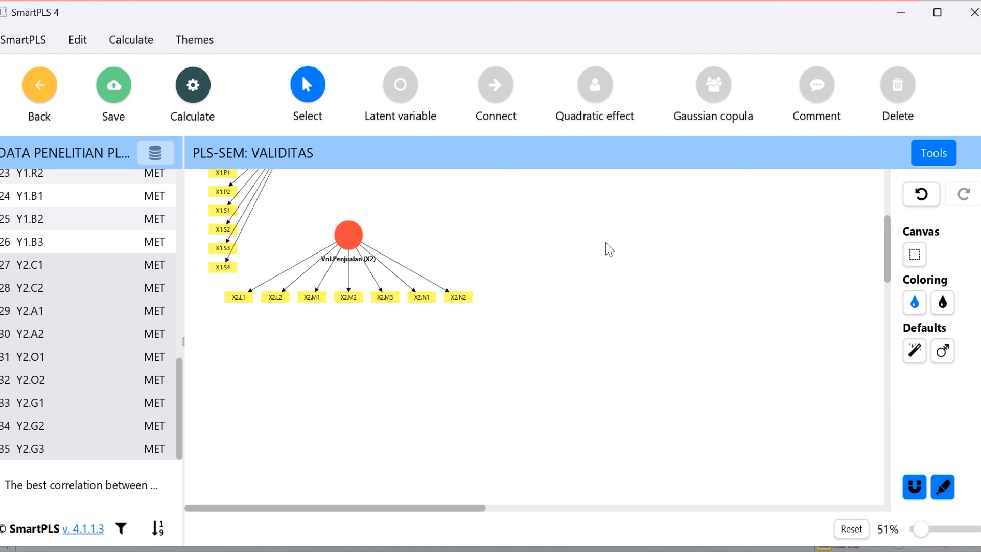
left_click_drag(77, 333, 575, 255)
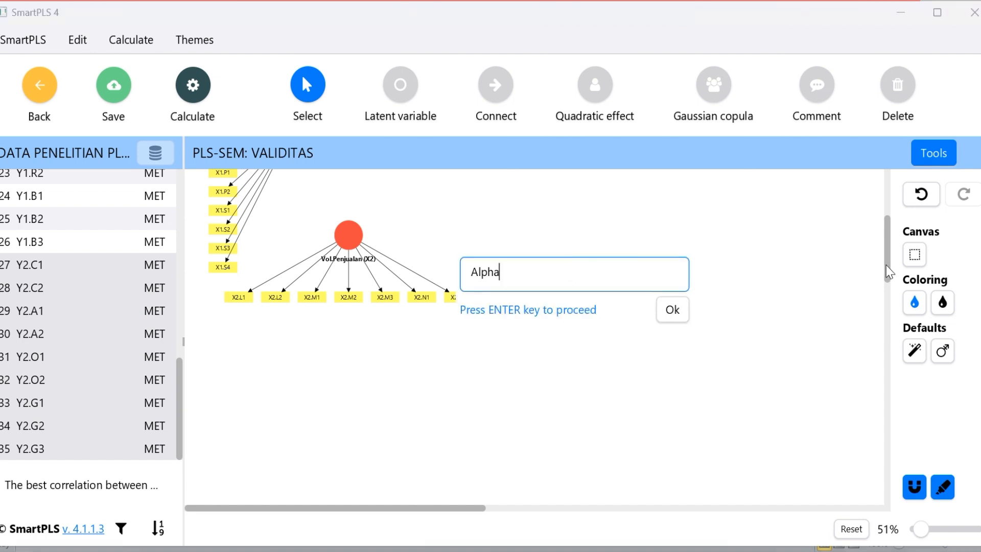
Switch to the KUESIONER PENELITIAN workbook in Excel and look up the variable name in the Y2 heading
left_click(694, 551)
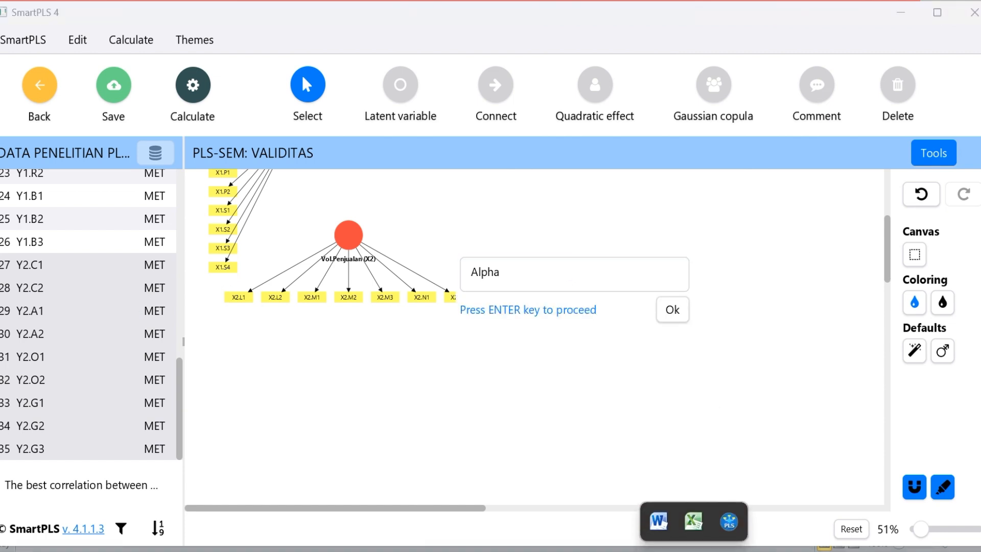
mouse_move(699, 524)
left_click(664, 459)
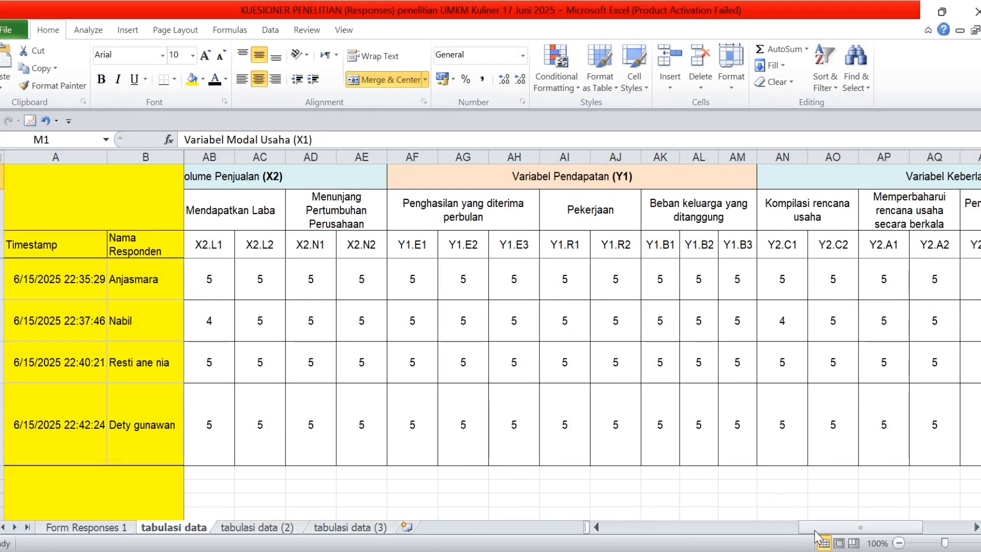
left_click_drag(809, 528, 856, 519)
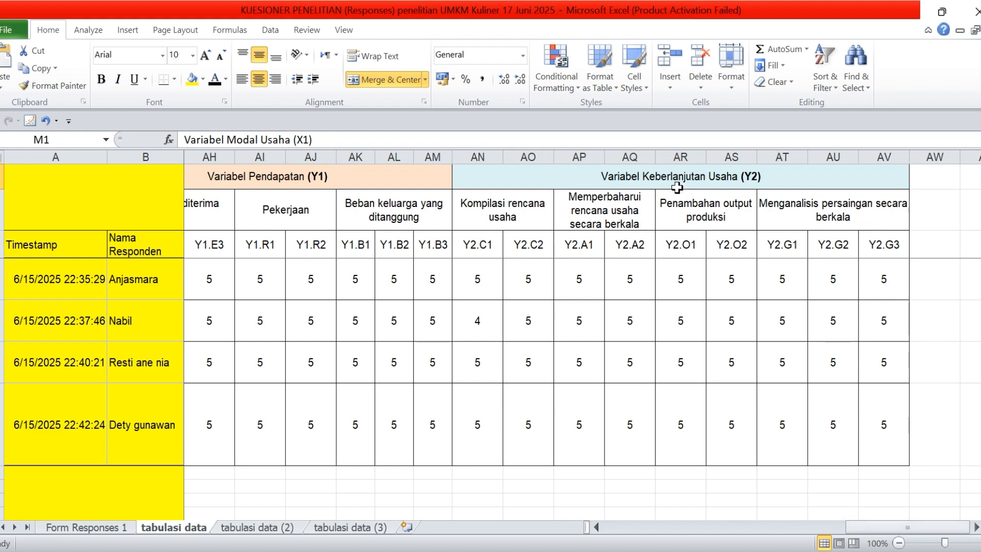
Return to SmartPLS and name the new latent variable Keberlanjutan Usaha (Y2)
key("alt+Tab")
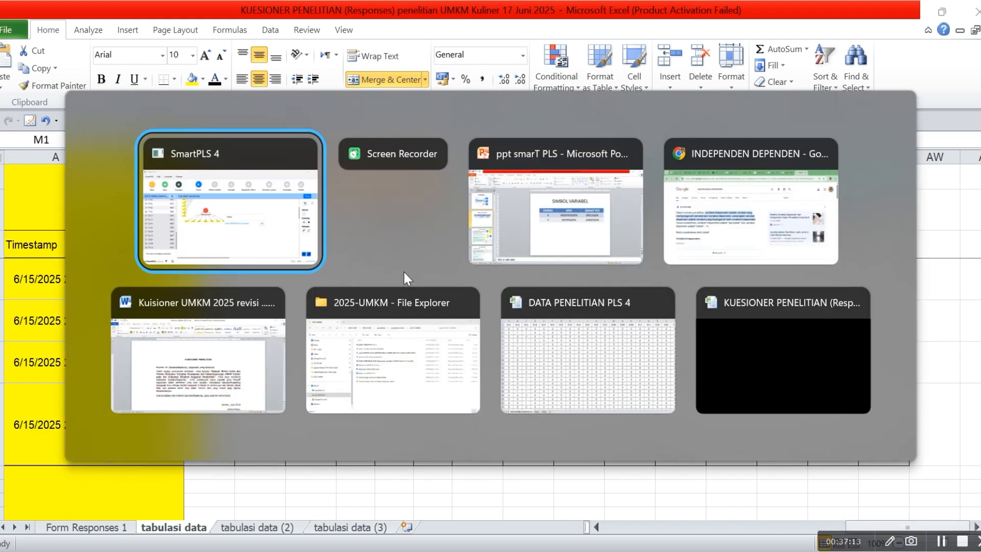
key("BackSpace")
key("BackSpace")
key("BackSpace")
key("BackSpace")
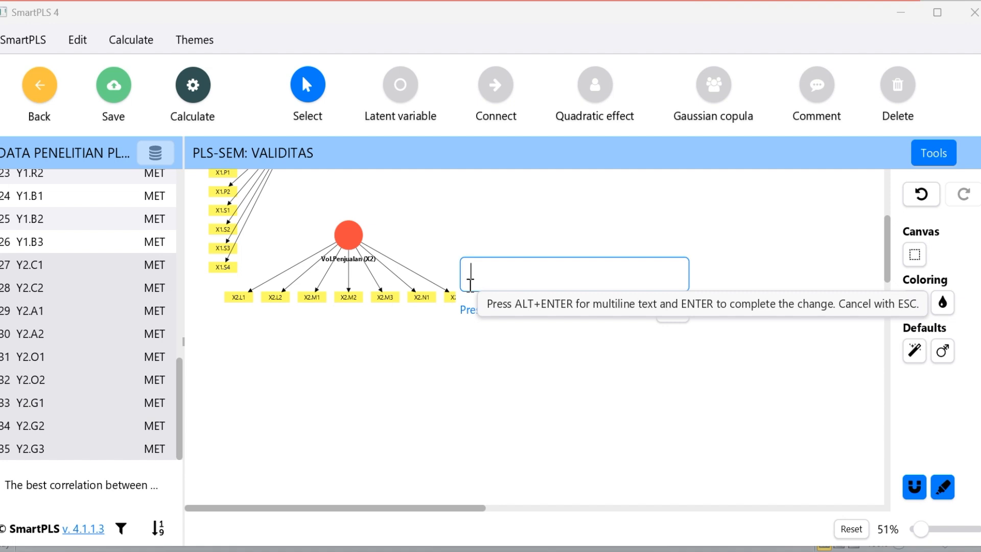
type("keberlanjutan Usaha (y2")
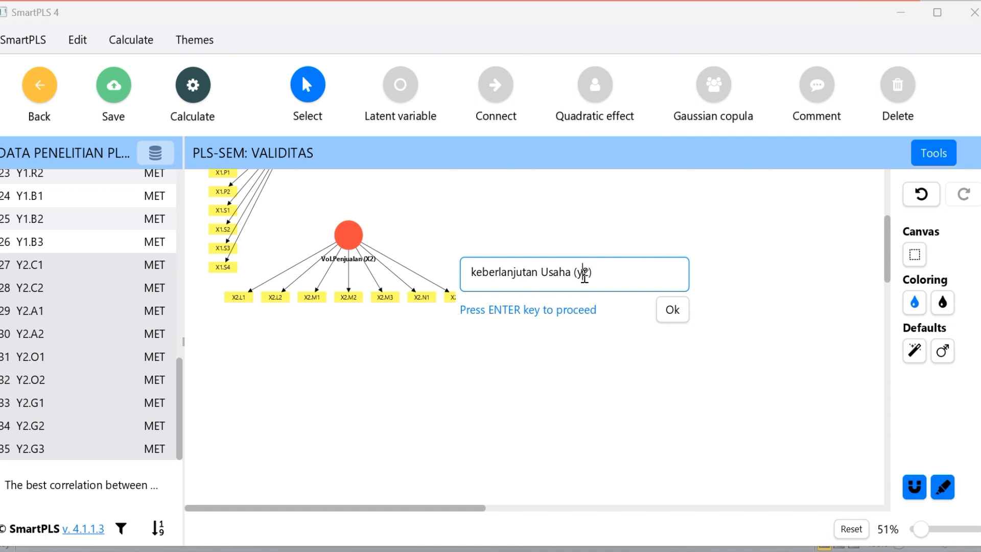
key("BackSpace")
type("Y")
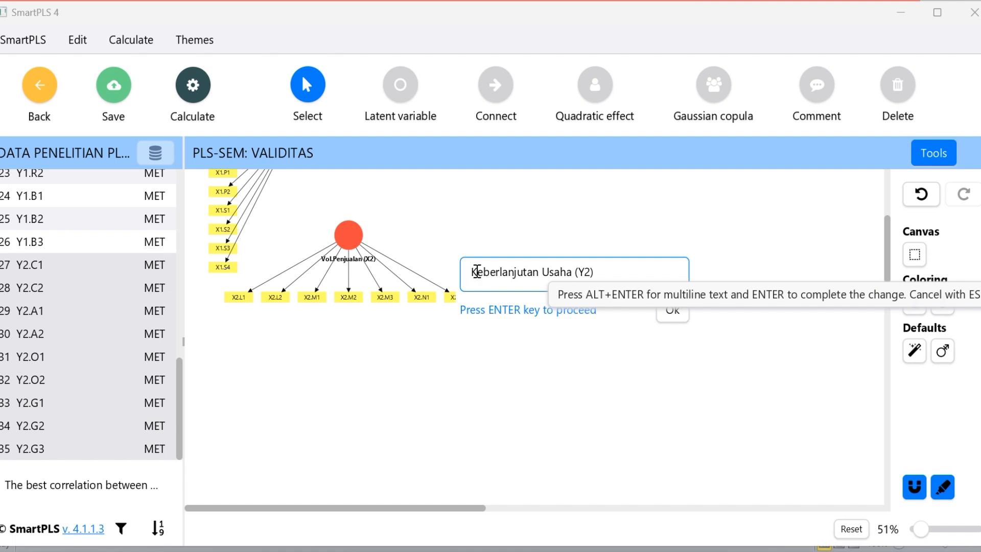
left_click(672, 310)
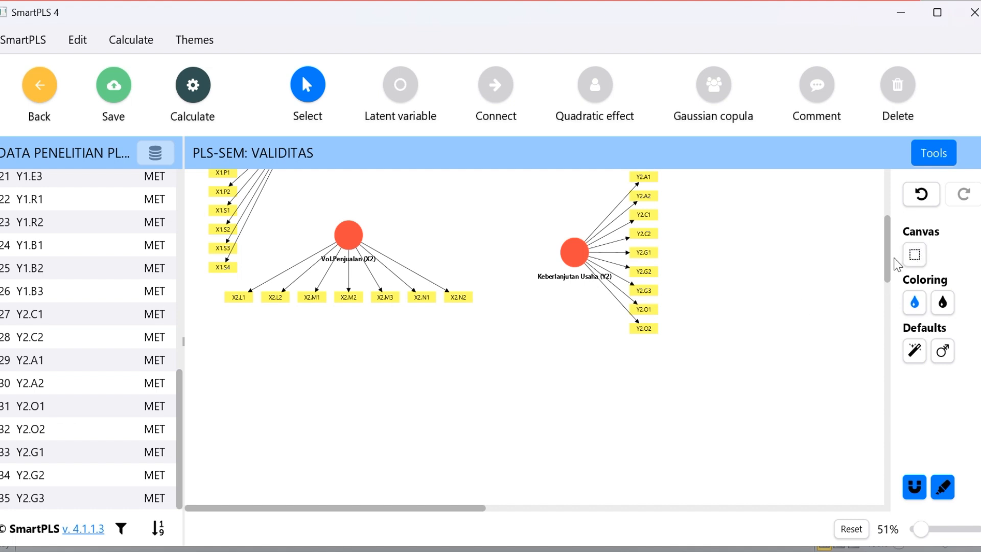
Move Keberlanjutan Usaha (Y2) with its indicators up, to a height between Pendapatan (Y1) and Vol.Penjualan (X2)
scroll(833, 271, "up", 5)
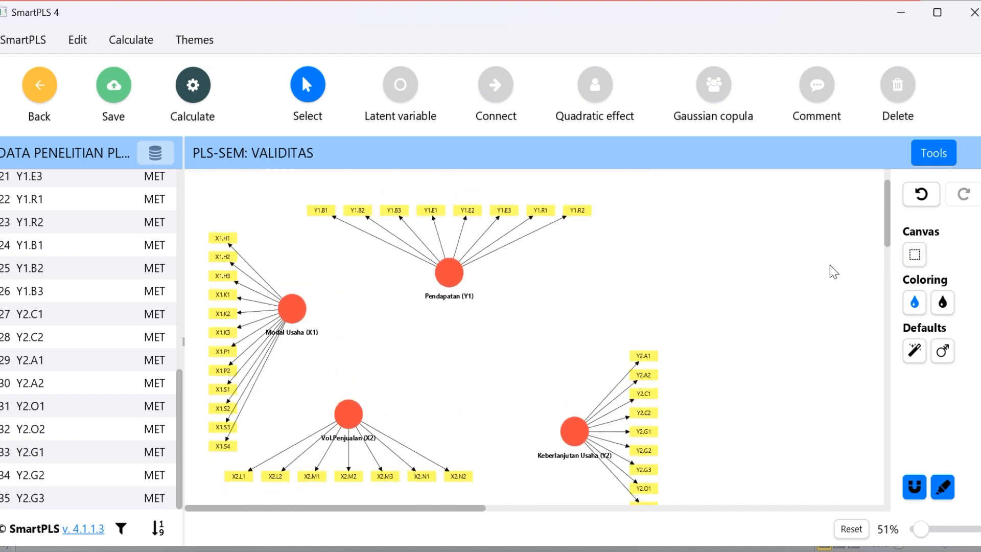
left_click_drag(576, 436, 562, 335)
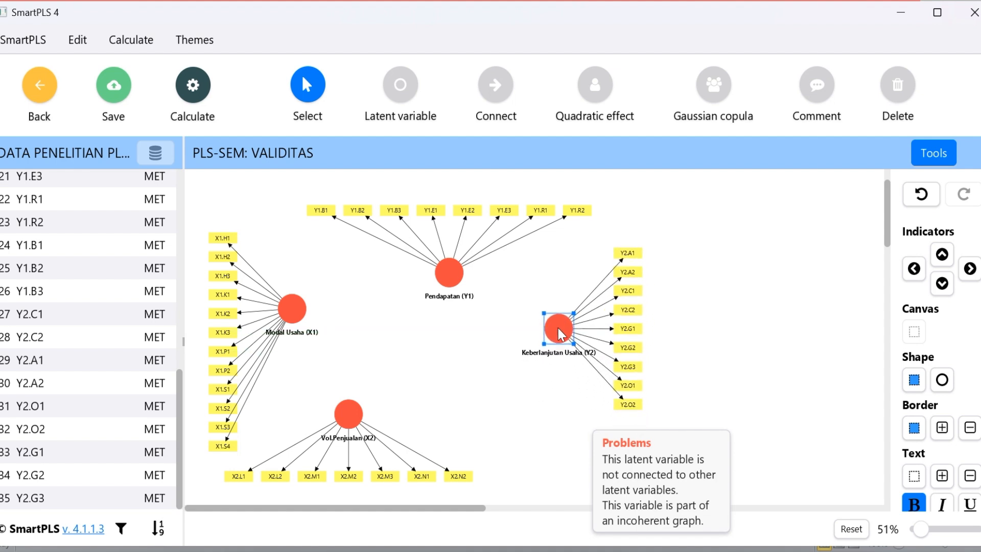
Reposition the four latent variables with their indicators closer together, keeping Pendapatan (Y1) above, Vol.Penjualan (X2) below, Modal Usaha (X1) left and Keberlanjutan Usaha (Y2) right
left_click_drag(449, 276, 420, 297)
left_click(756, 299)
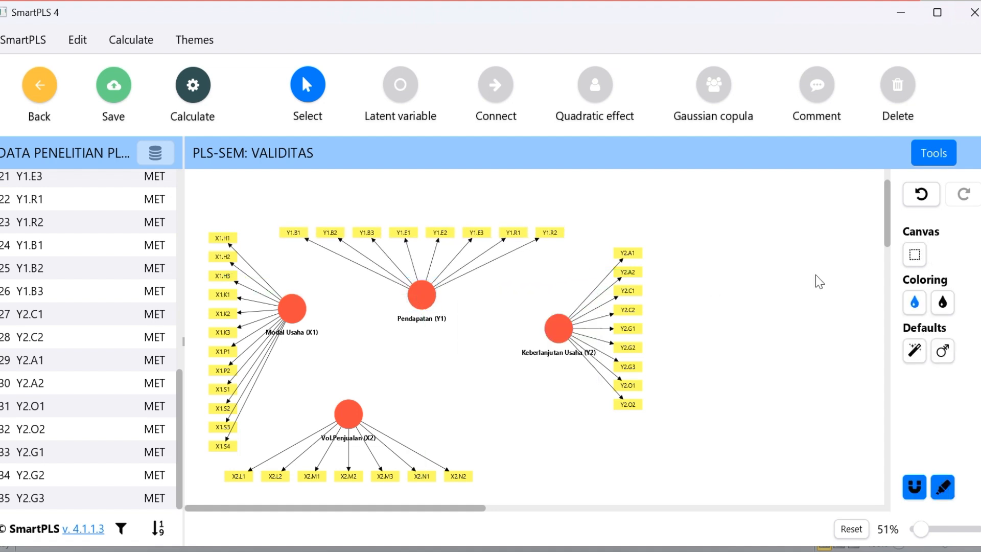
left_click_drag(560, 332, 549, 361)
left_click_drag(290, 311, 284, 332)
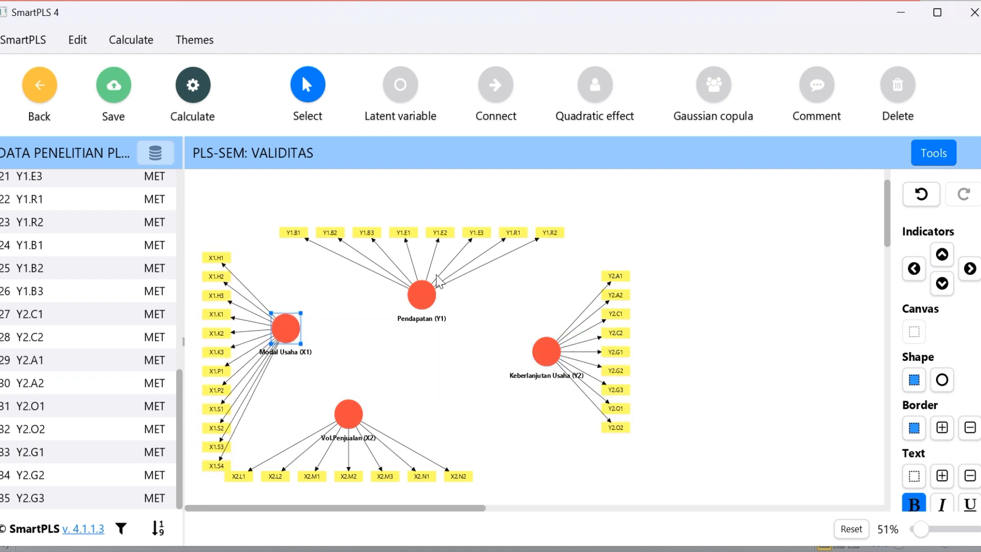
left_click_drag(429, 302, 429, 287)
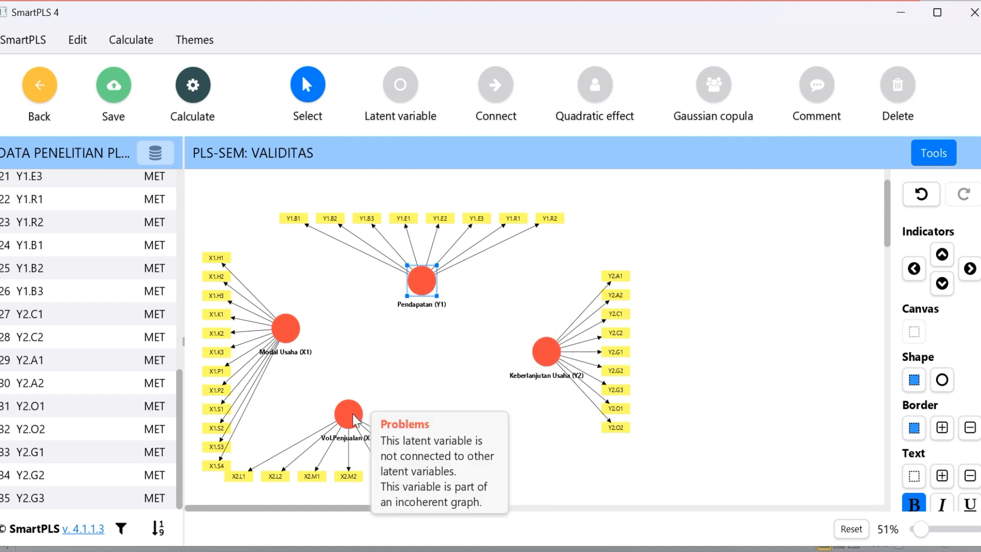
left_click_drag(353, 414, 356, 415)
left_click(549, 351)
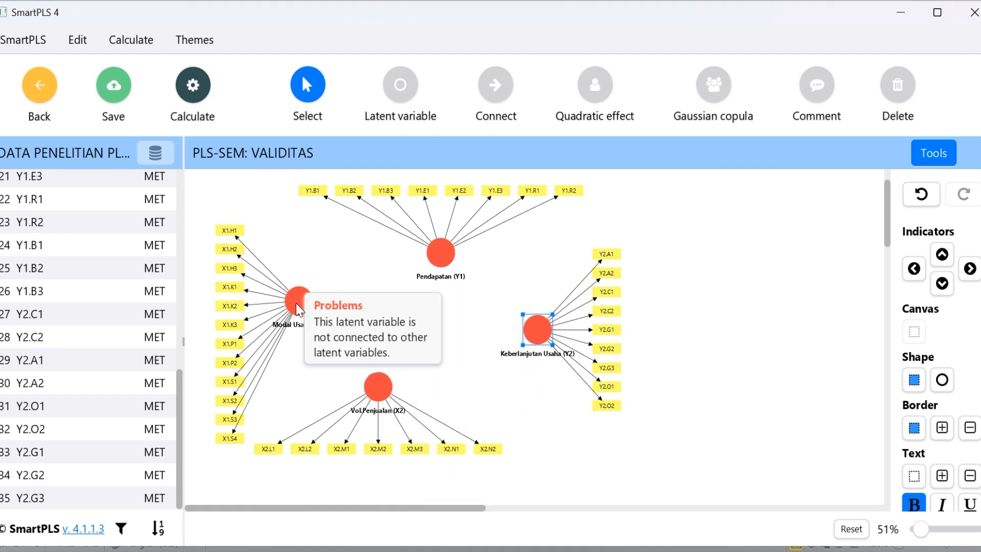
left_click_drag(296, 303, 296, 284)
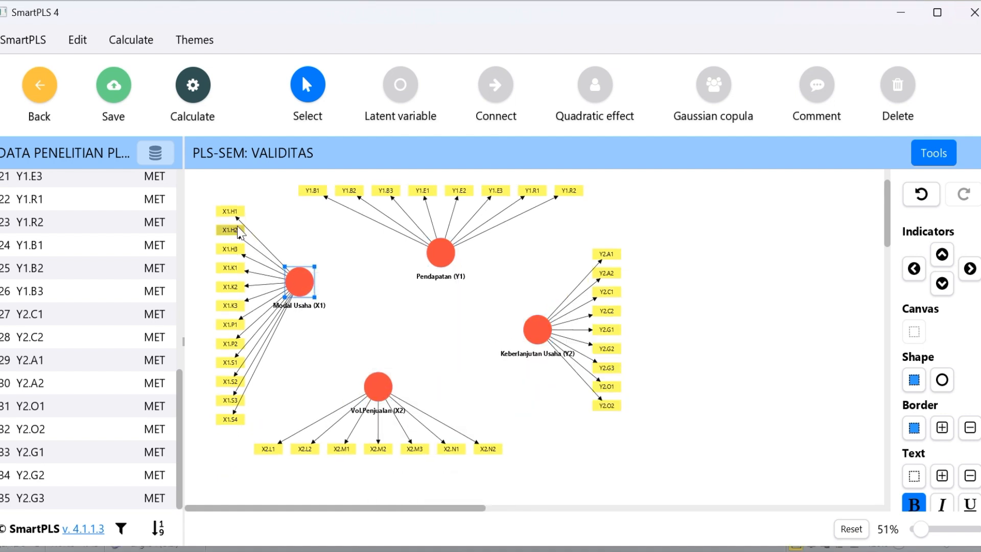
Widen the gap between Modal Usaha (X1) and its indicators by moving the X1 indicator column left and the variable right
left_click_drag(200, 194, 250, 420)
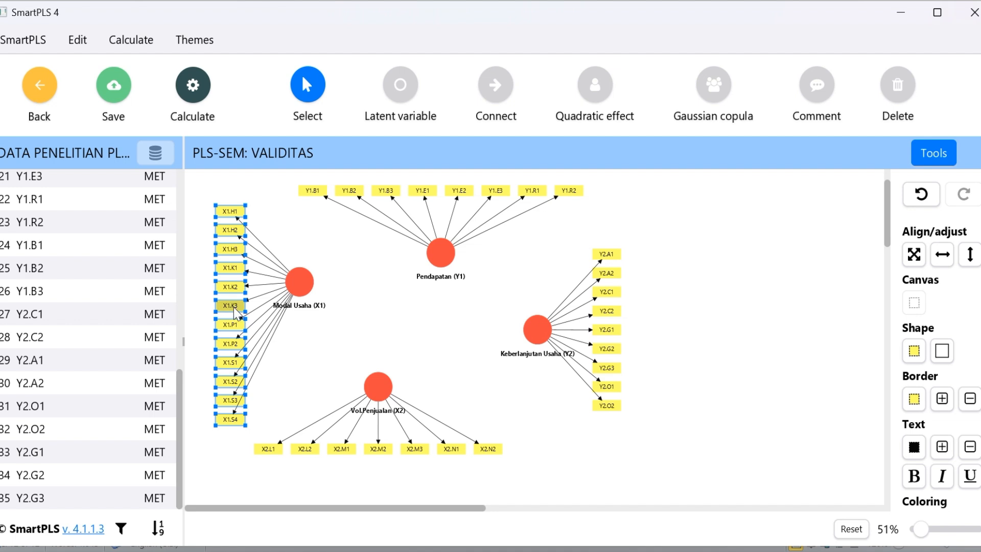
left_click_drag(235, 312, 215, 299)
left_click_drag(295, 284, 320, 297)
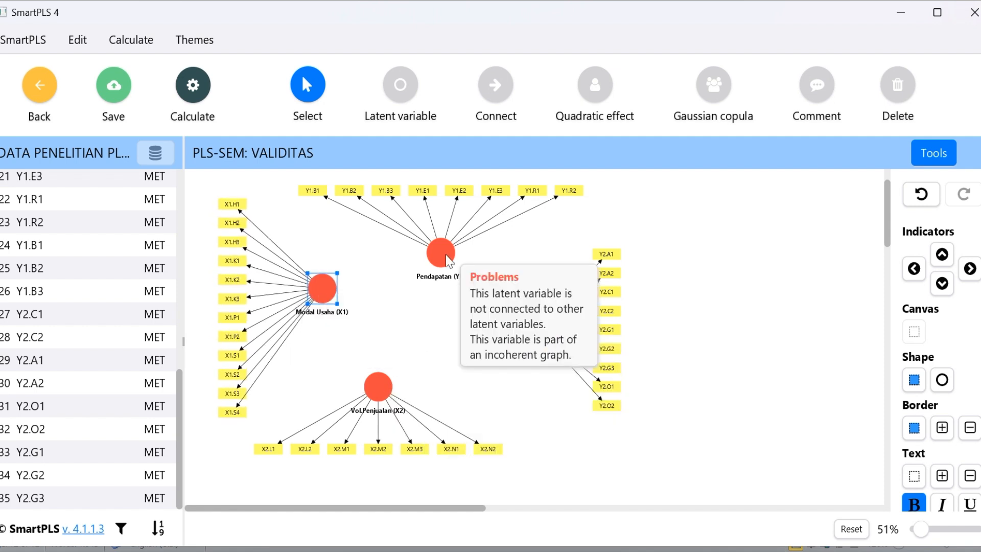
Lower Pendapatan (Y1) slightly and raise its row of Y1 indicators to lengthen the arrows between them
left_click_drag(448, 260, 450, 276)
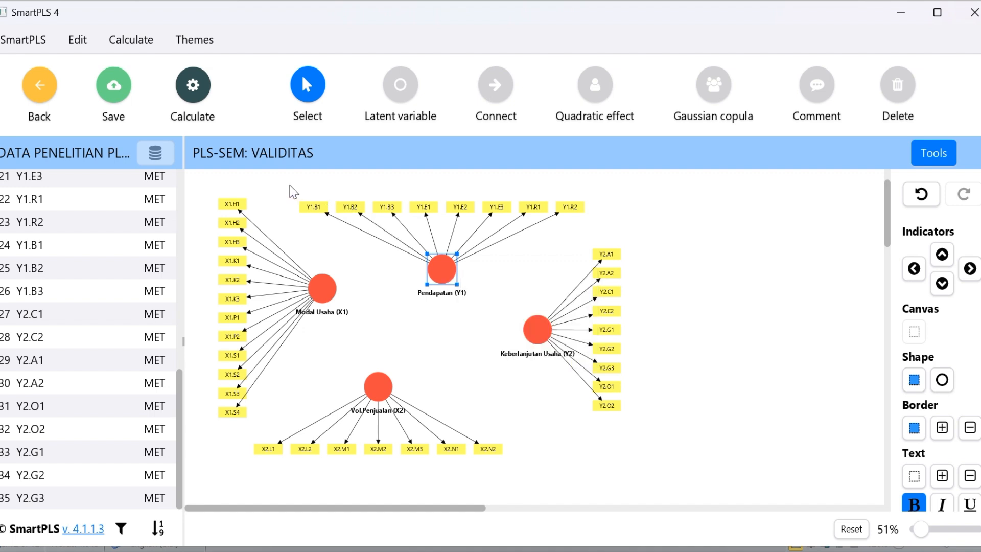
left_click_drag(290, 185, 593, 231)
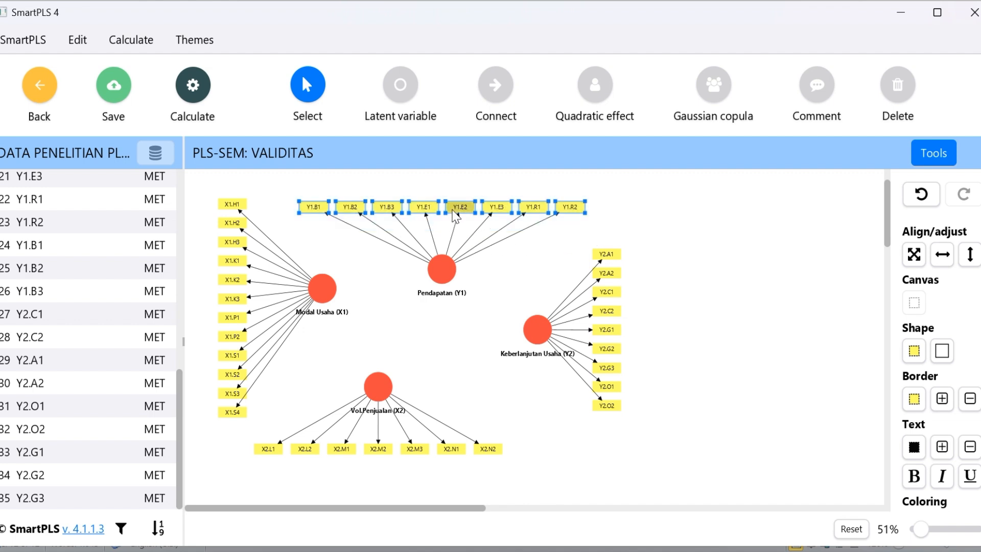
mouse_move(452, 208)
left_mouse_down()
mouse_move(442, 197)
mouse_move(453, 196)
mouse_move(445, 244)
mouse_move(444, 194)
mouse_move(446, 237)
mouse_move(441, 200)
mouse_move(468, 195)
mouse_move(451, 199)
left_mouse_up()
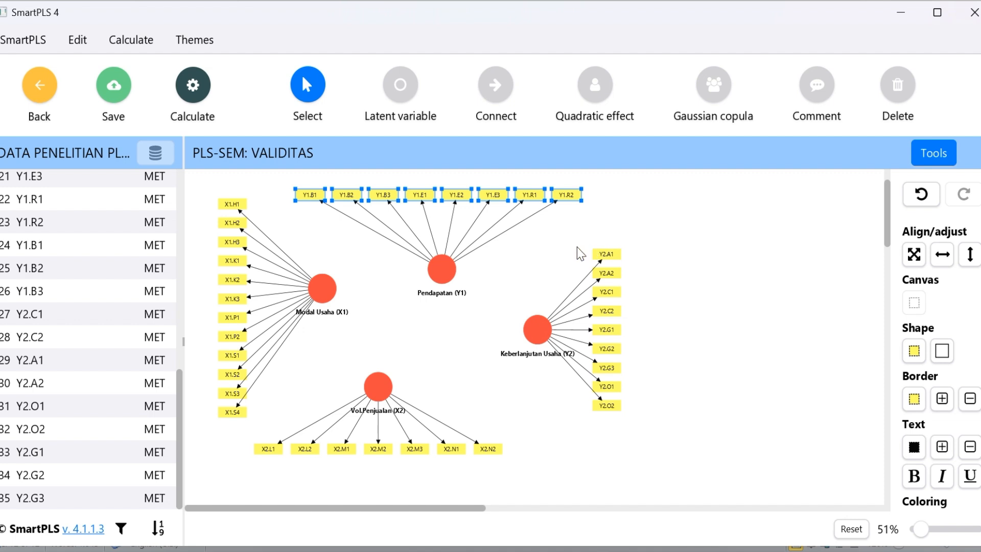
Move the column of Y2 indicators to the right and Keberlanjutan Usaha (Y2) slightly to the left
left_click_drag(580, 240, 637, 423)
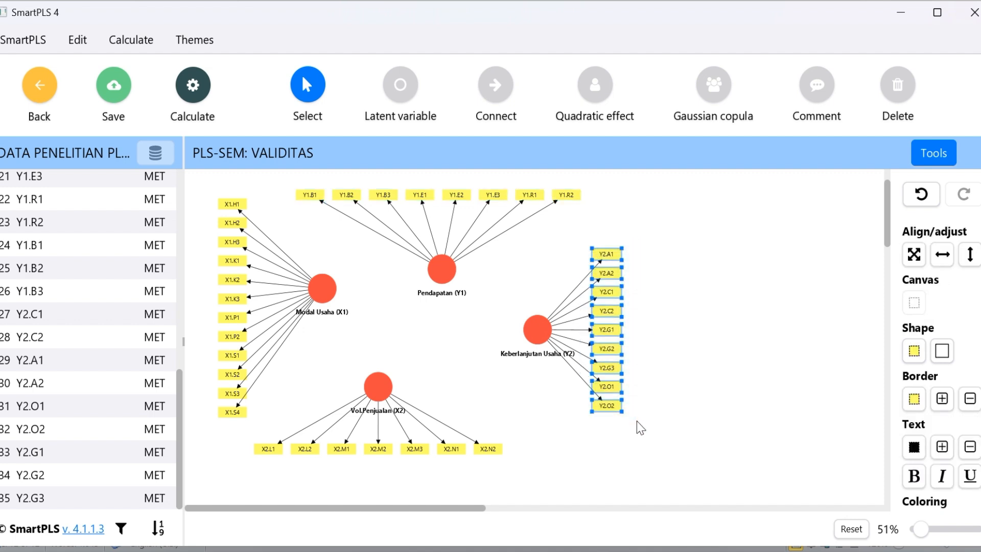
left_click_drag(613, 320, 634, 315)
mouse_move(537, 321)
left_mouse_down()
mouse_move(525, 321)
mouse_move(532, 330)
mouse_move(529, 322)
left_mouse_up()
Nudge Vol.Penjualan (X2) up and to the right, and shift its row of X2 indicators slightly right
left_click(379, 388)
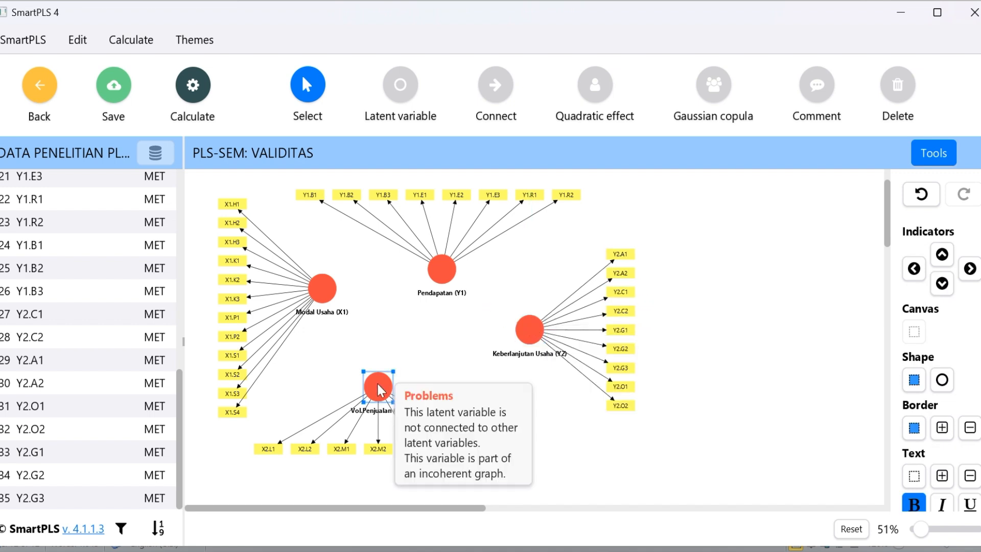
left_click_drag(379, 389, 384, 383)
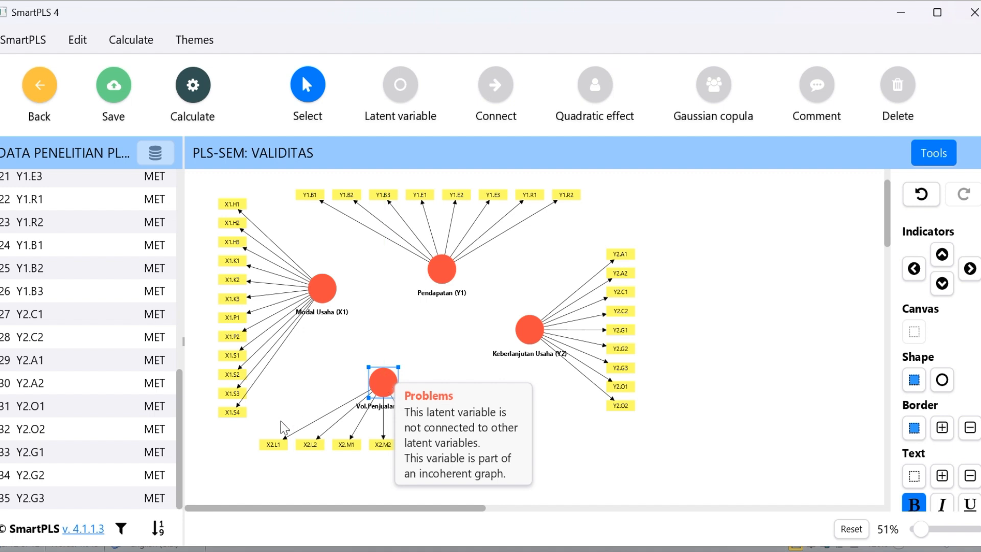
left_click(248, 437)
left_click_drag(257, 427, 529, 490)
left_click_drag(412, 457, 415, 452)
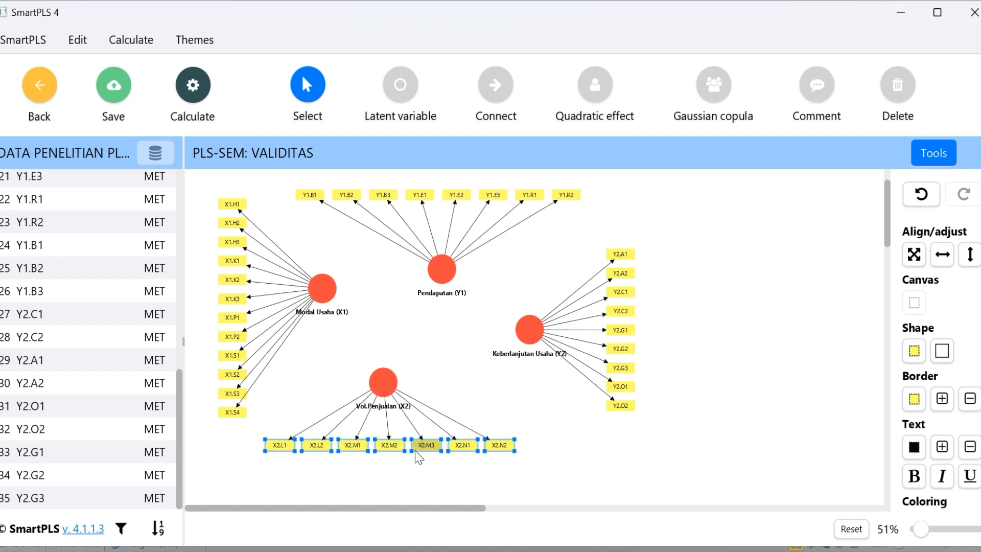
left_click(458, 327)
Connect Modal Usaha (X1) with paths to Pendapatan (Y1) and to Keberlanjutan Usaha (Y2)
left_click(497, 97)
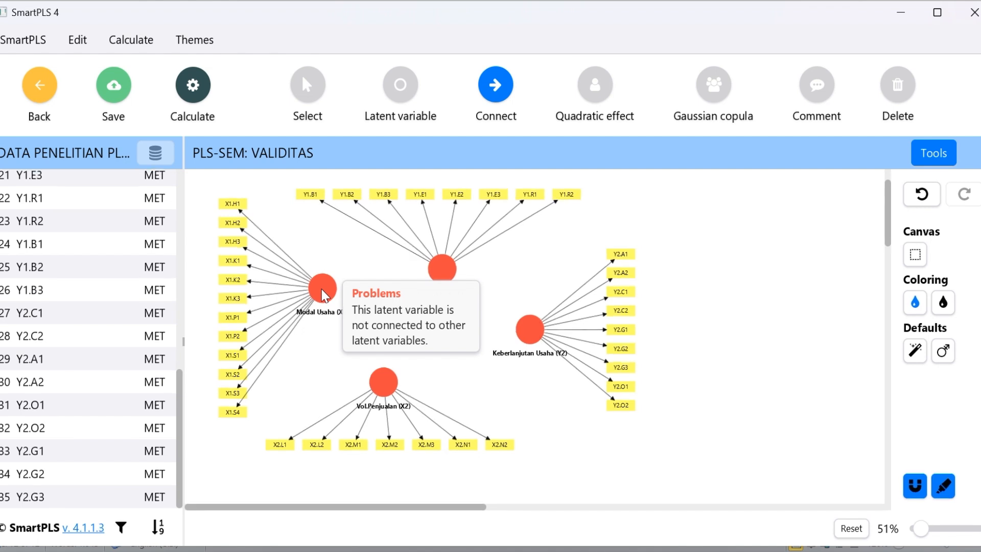
left_click_drag(323, 295, 442, 280)
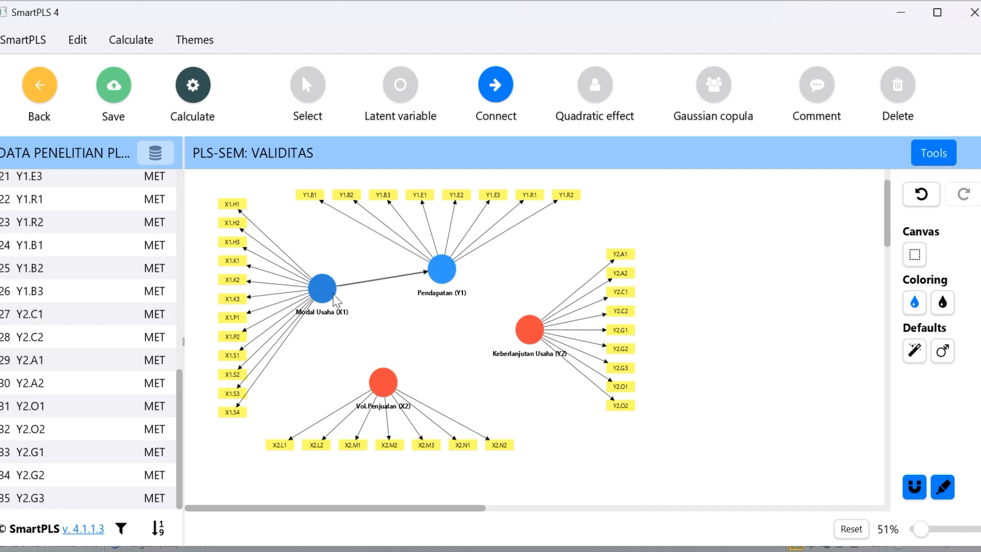
left_click_drag(326, 290, 526, 338)
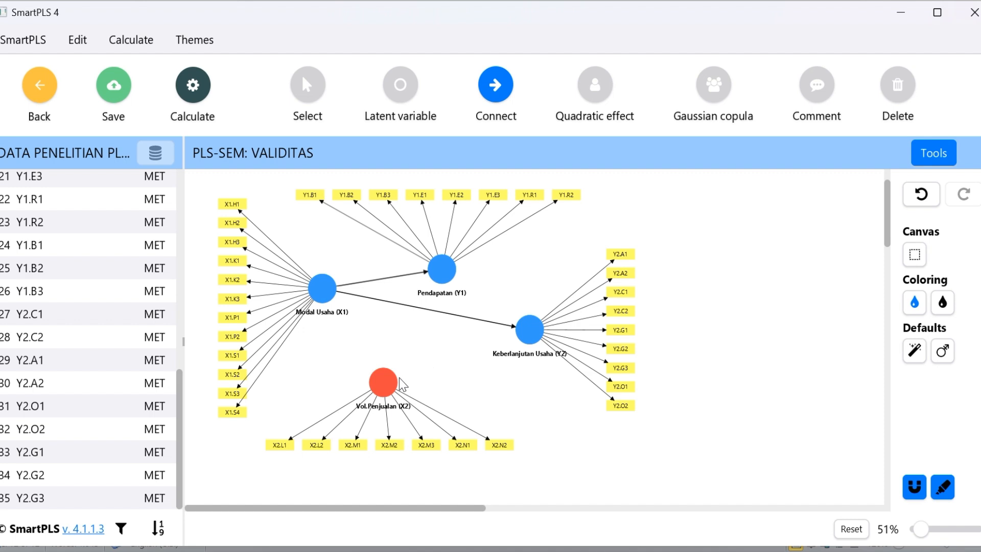
Connect Vol.Penjualan (X2) to Pendapatan (Y1) and Keberlanjutan Usaha (Y2), and Pendapatan (Y1) to Keberlanjutan Usaha (Y2)
mouse_move(401, 385)
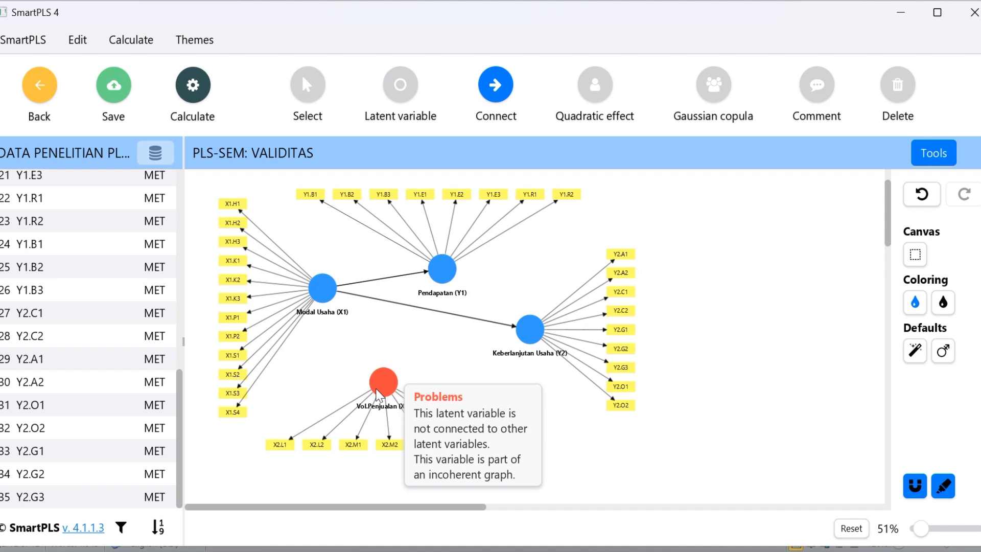
left_click_drag(379, 394, 441, 281)
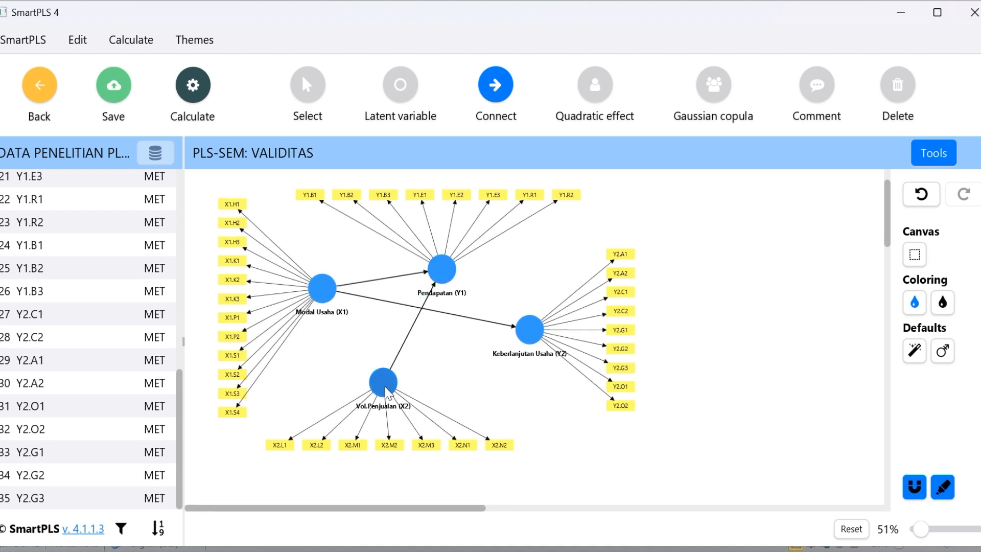
left_click_drag(388, 393, 526, 343)
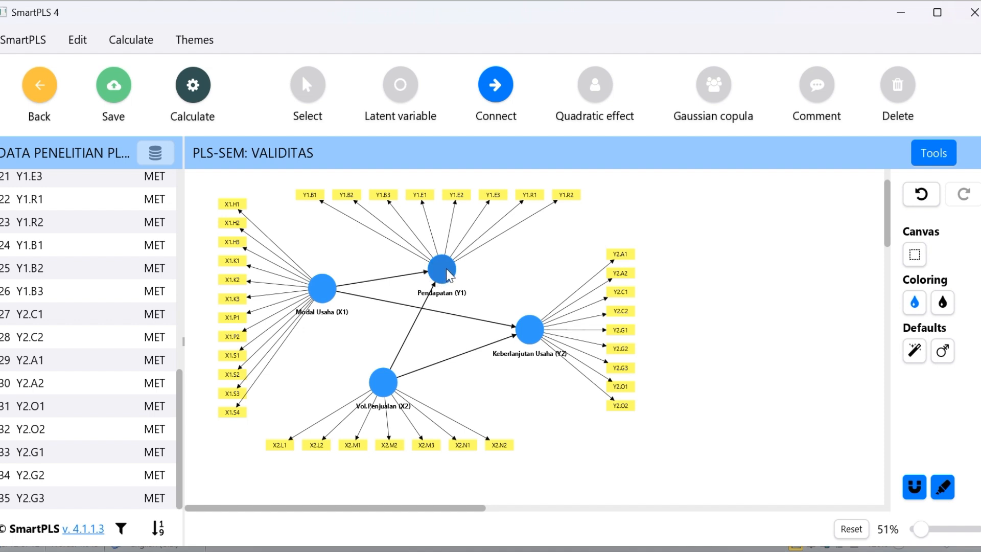
left_click_drag(448, 275, 526, 331)
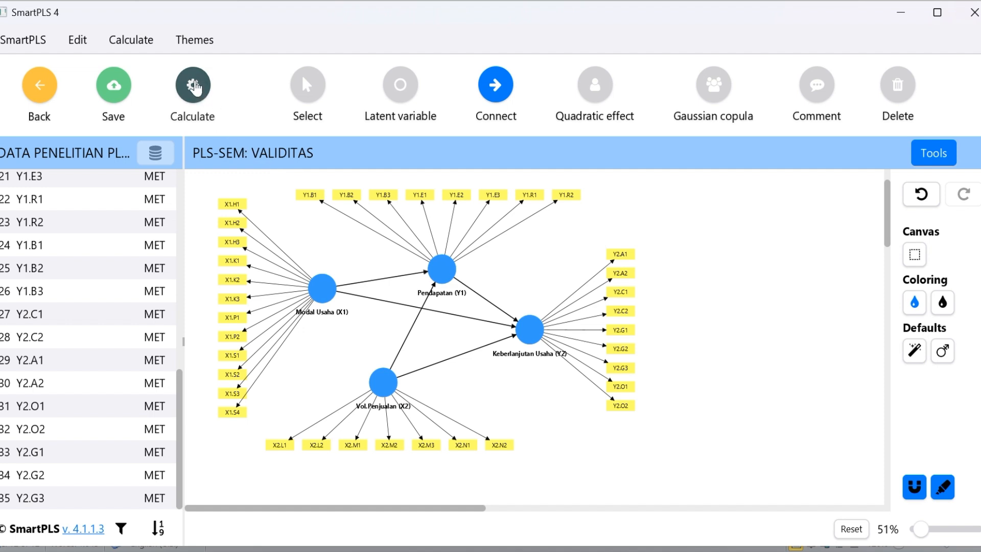
Run the standard PLS-SEM algorithm with the Path weighting scheme, Standardized results and Default initial weight, opening the report
left_click(195, 86)
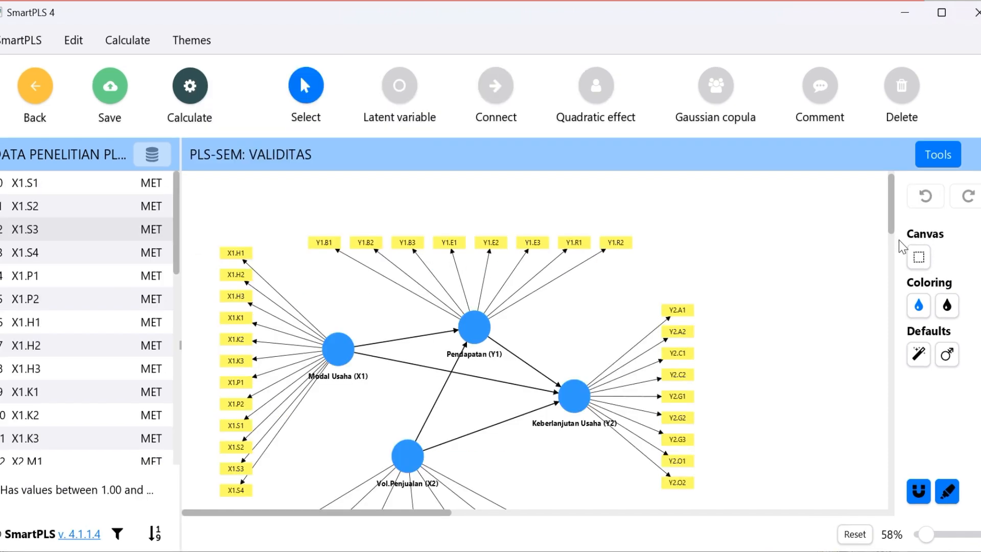
mouse_move(895, 231)
left_mouse_down()
mouse_move(894, 243)
mouse_move(891, 233)
left_mouse_up()
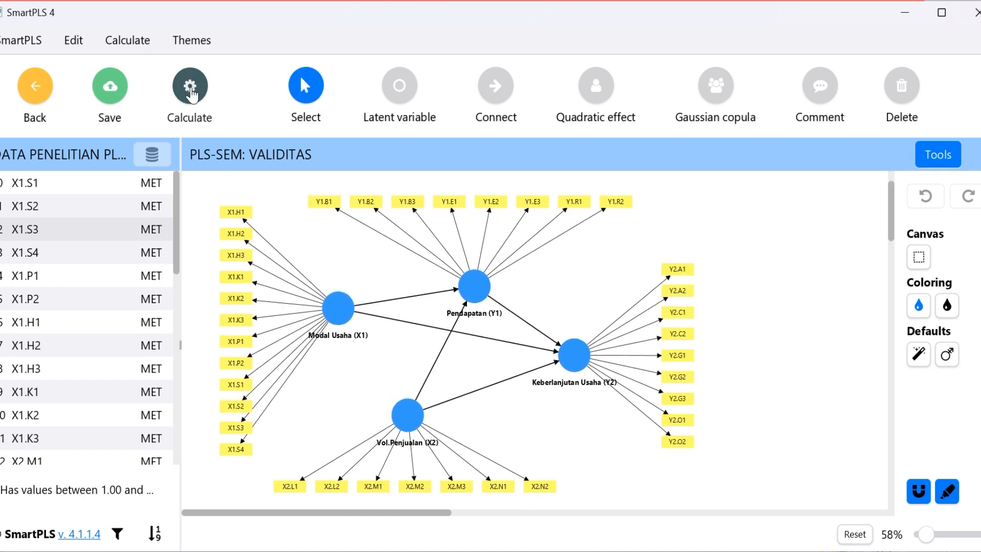
left_click(192, 93)
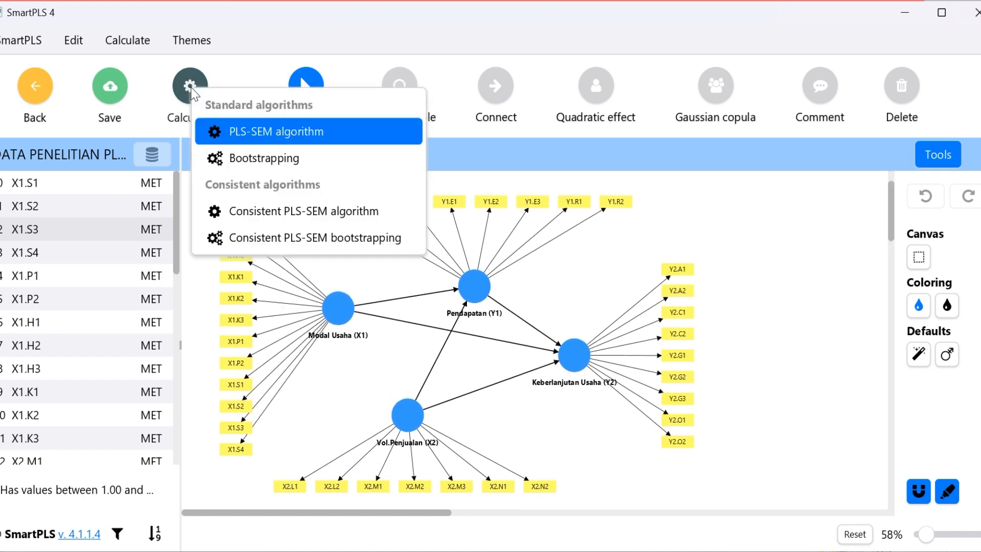
left_click(267, 134)
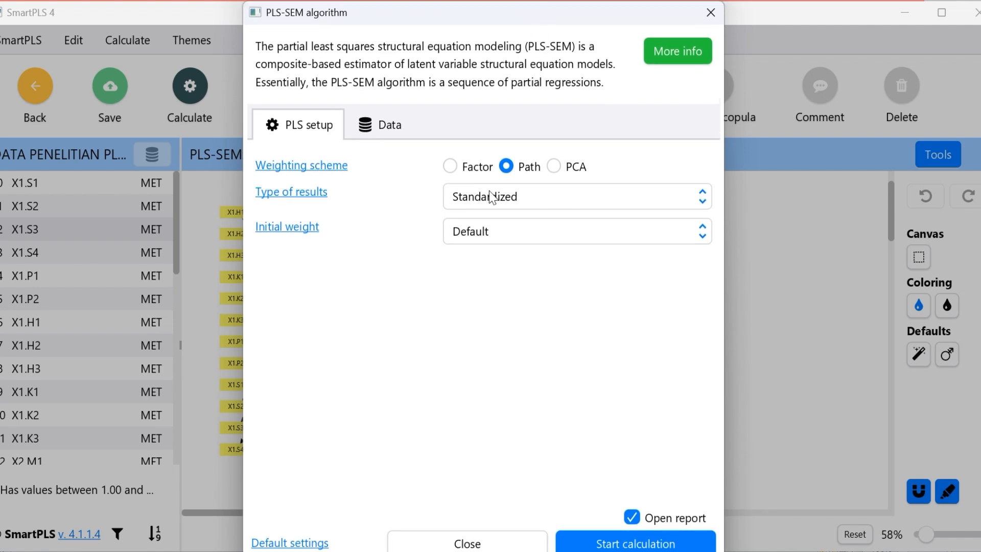
left_click(658, 544)
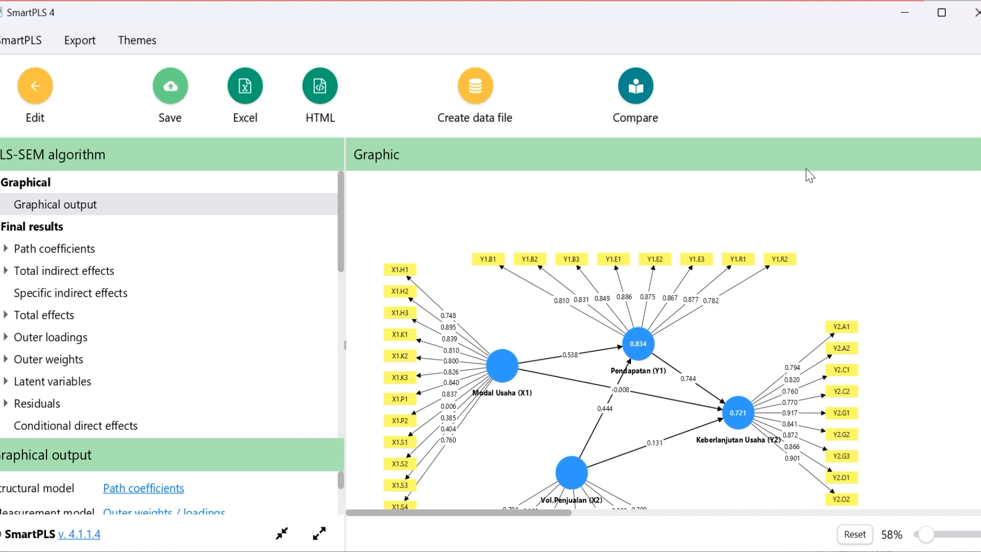
Examine the outer loadings, path coefficients and values inside the latent variables in the graphical output
scroll(648, 359, "down", 2)
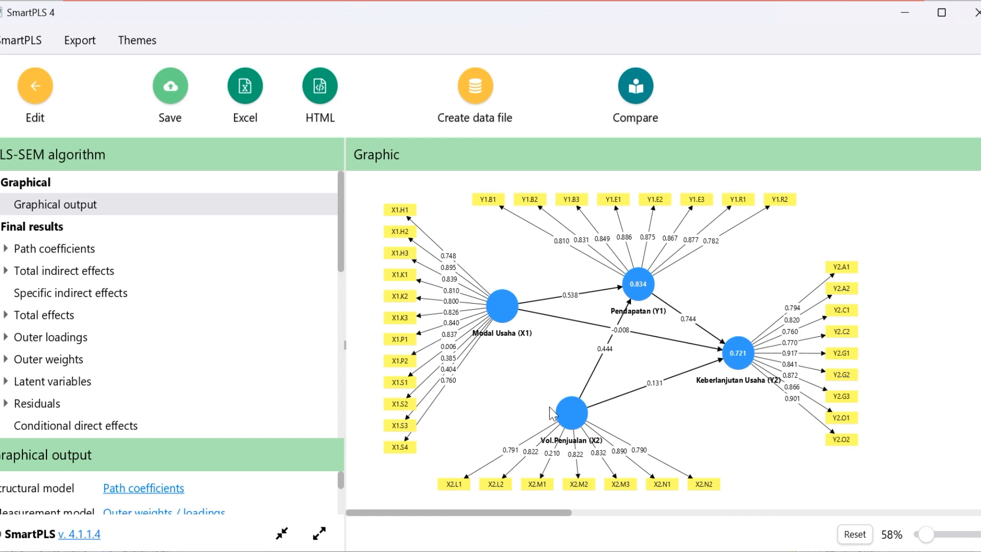
mouse_move(645, 270)
mouse_move(558, 439)
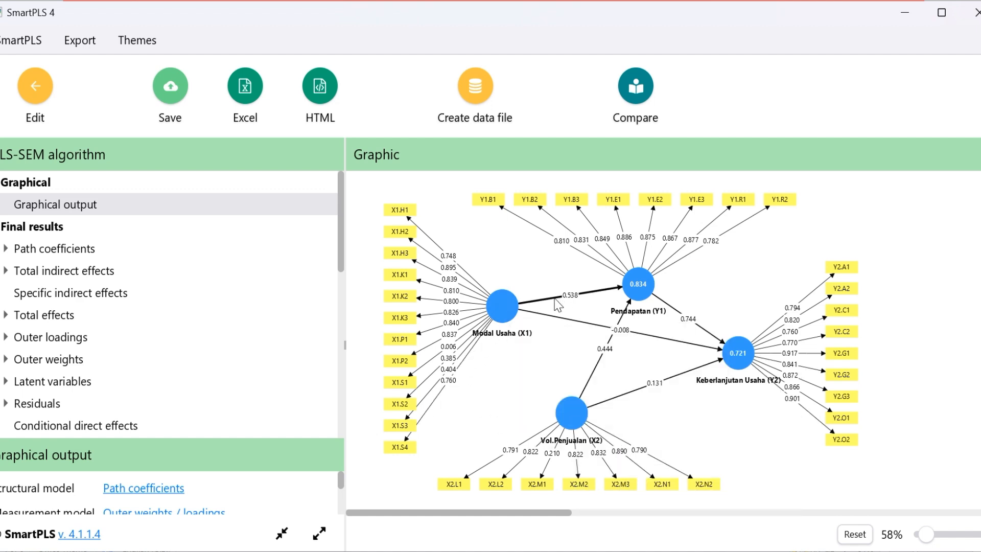
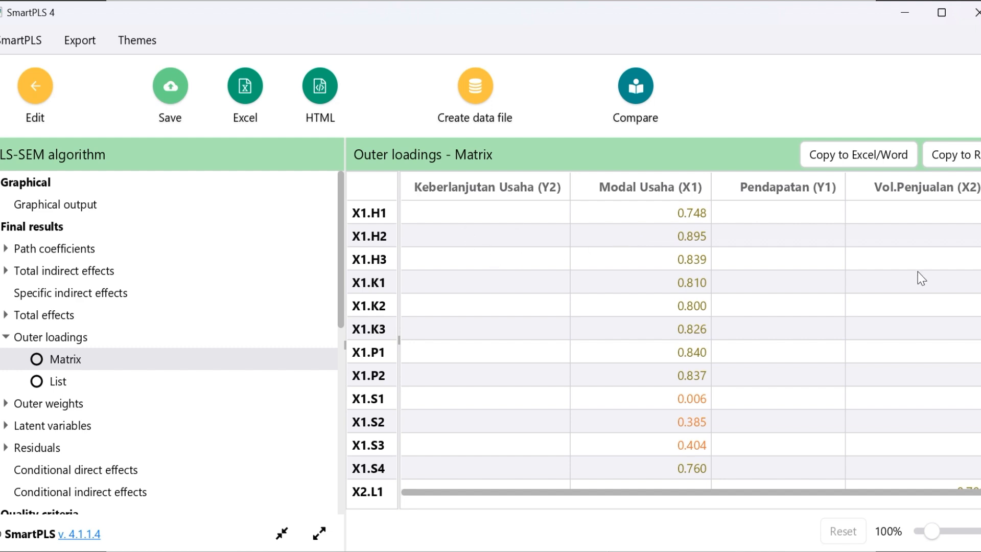
Look through the outer loadings matrix for the indicators of X1, X2, Y1 and Y2
left_click_drag(965, 259, 966, 352)
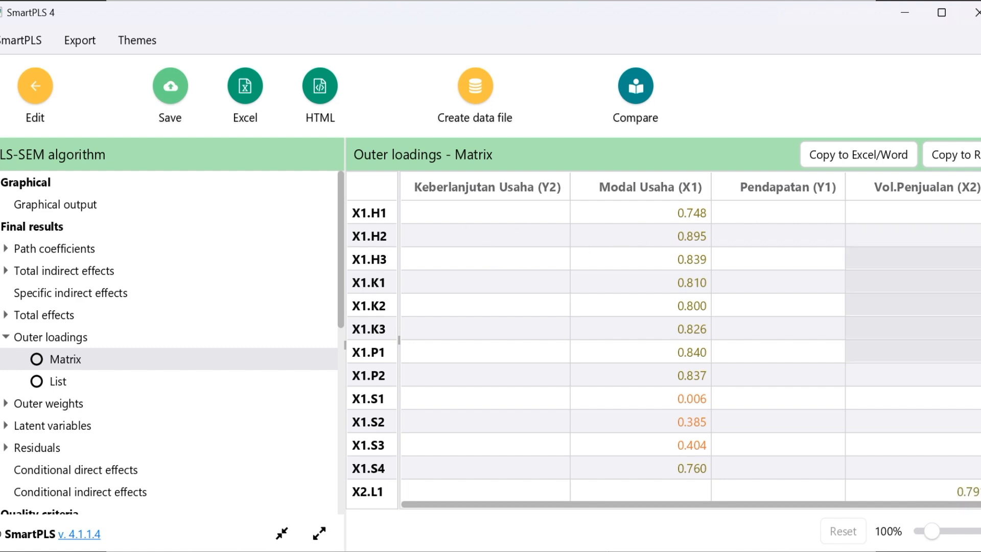
scroll(664, 350, "down", 5)
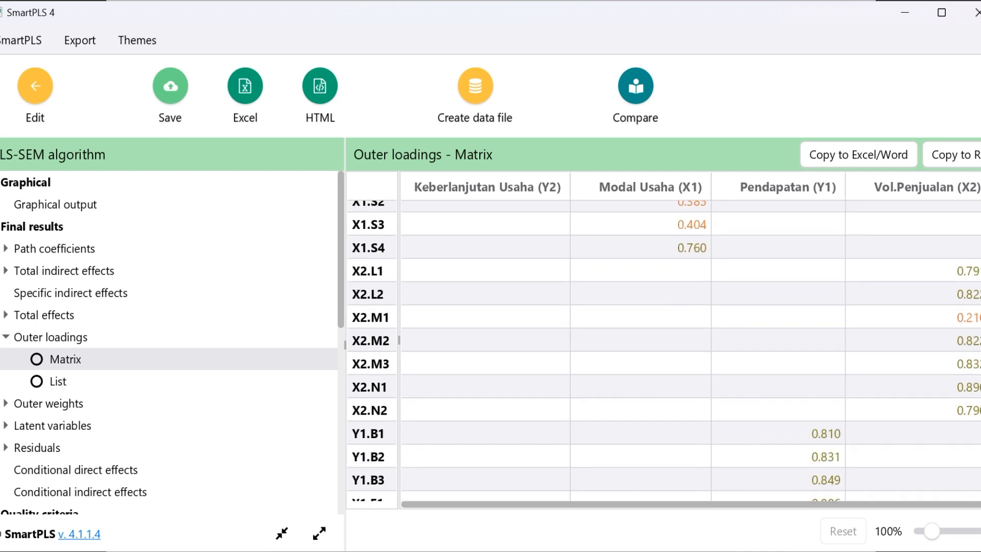
scroll(664, 350, "up", 2)
scroll(664, 350, "up", 5)
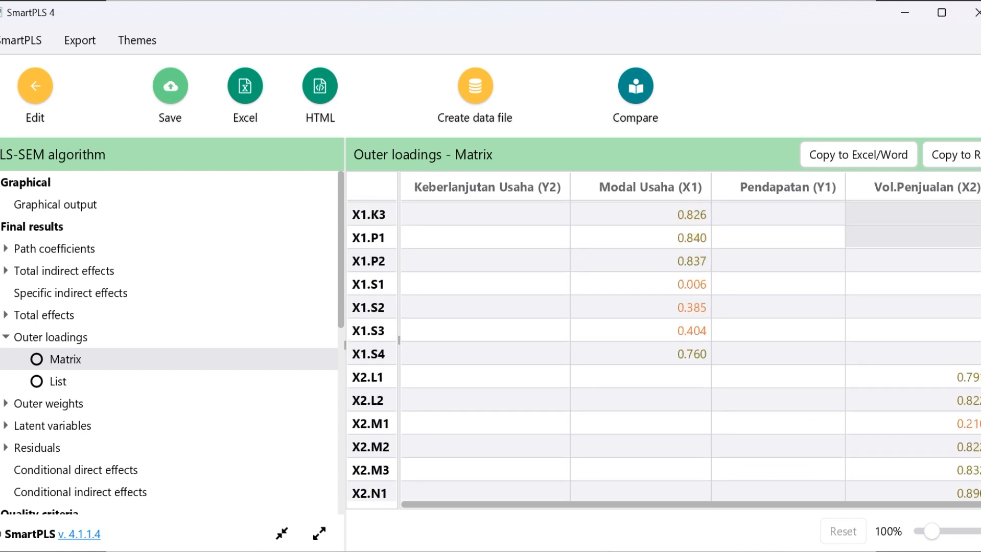
scroll(664, 349, "down", 6)
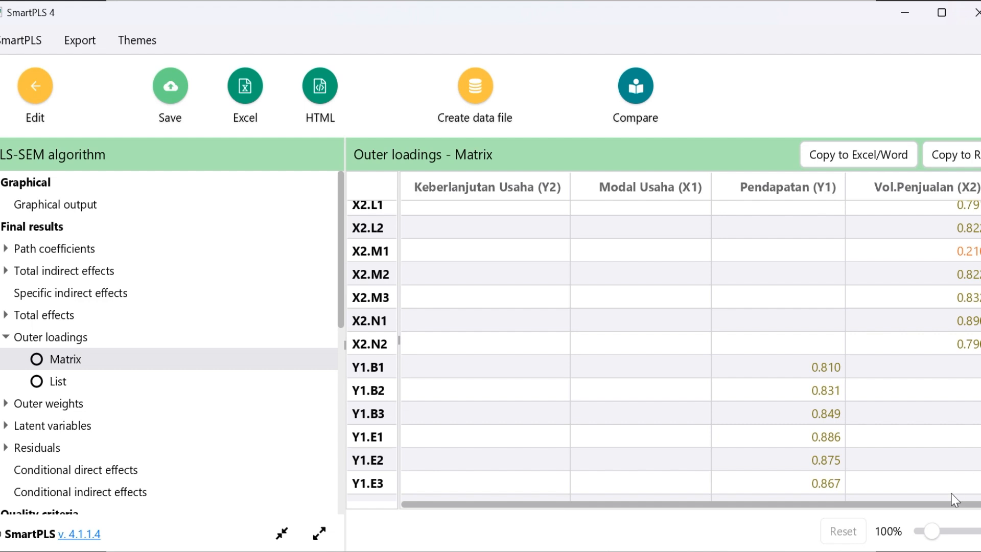
scroll(665, 350, "down", 5)
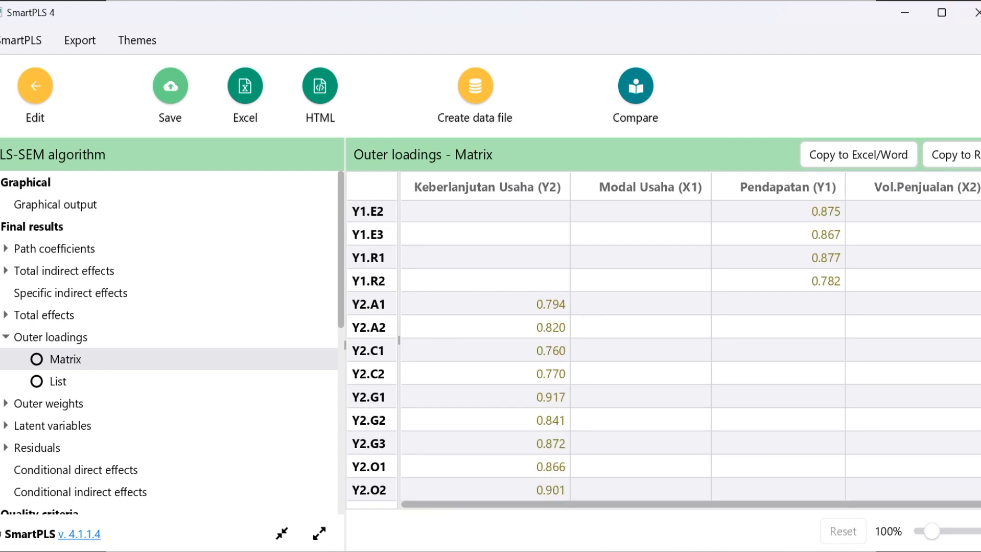
scroll(971, 403, "up", 10)
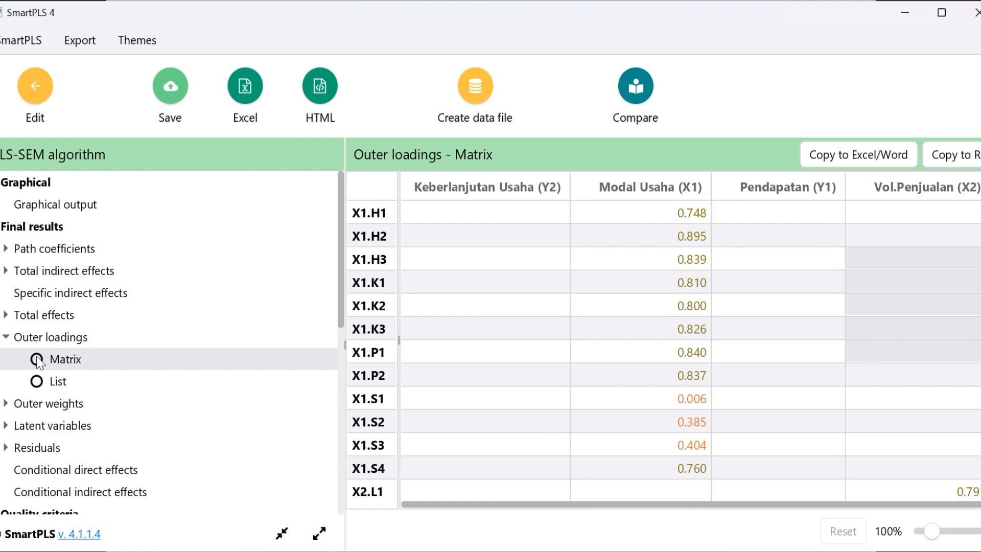
Show the outer loadings as a list and check the Modal Usaha (X1) indicators X1.H1 to X1.P2 and X1.S4
left_click(38, 389)
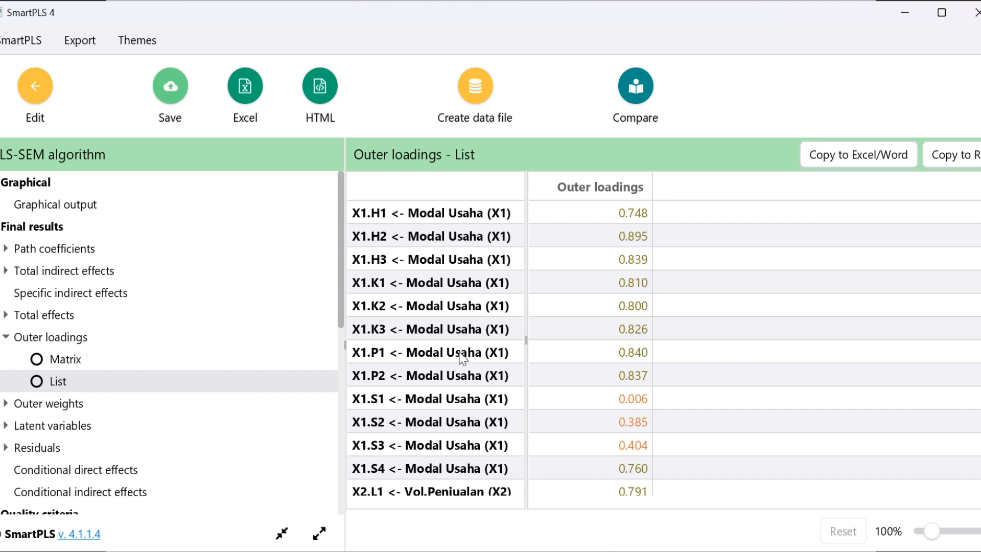
left_click(632, 382)
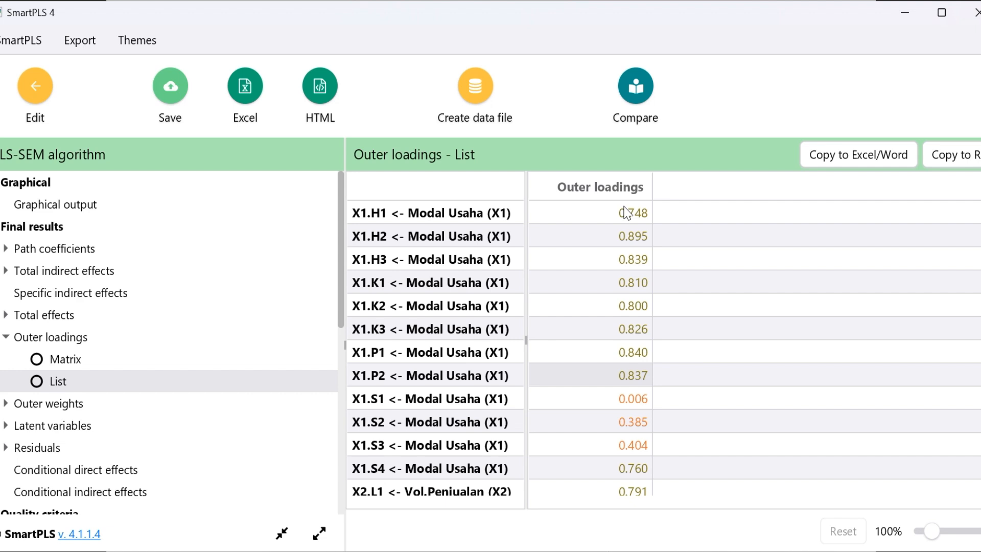
left_click_drag(626, 212, 618, 377)
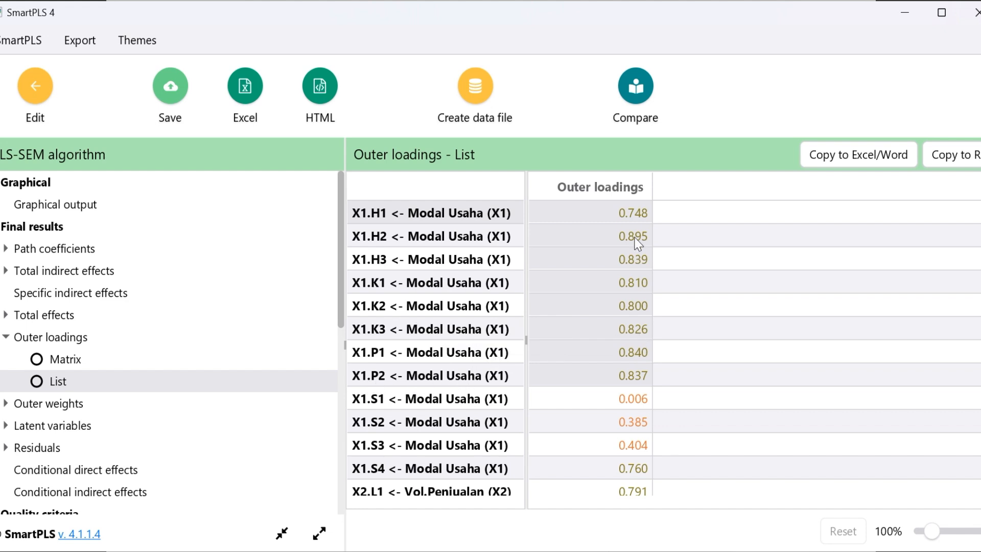
left_click_drag(632, 207, 640, 379)
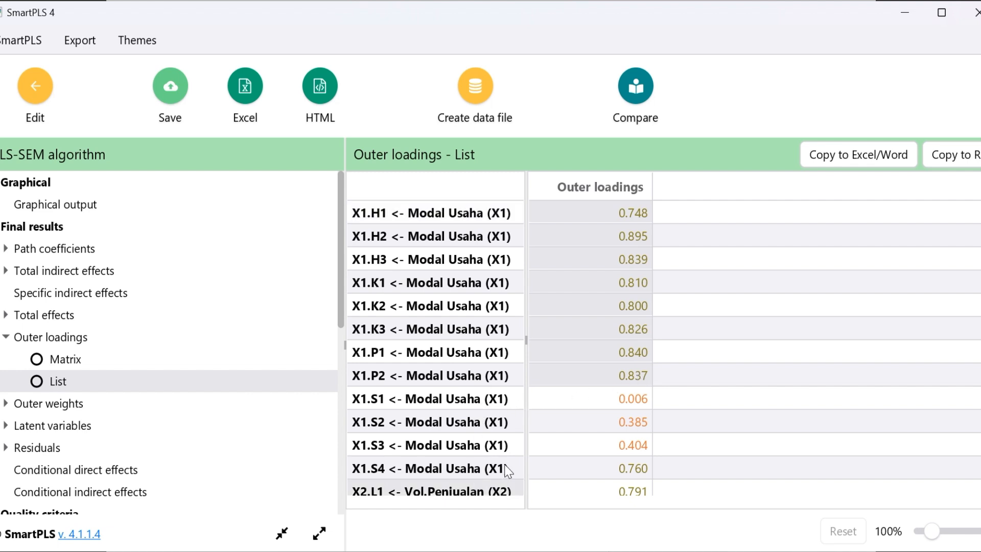
left_click(632, 474)
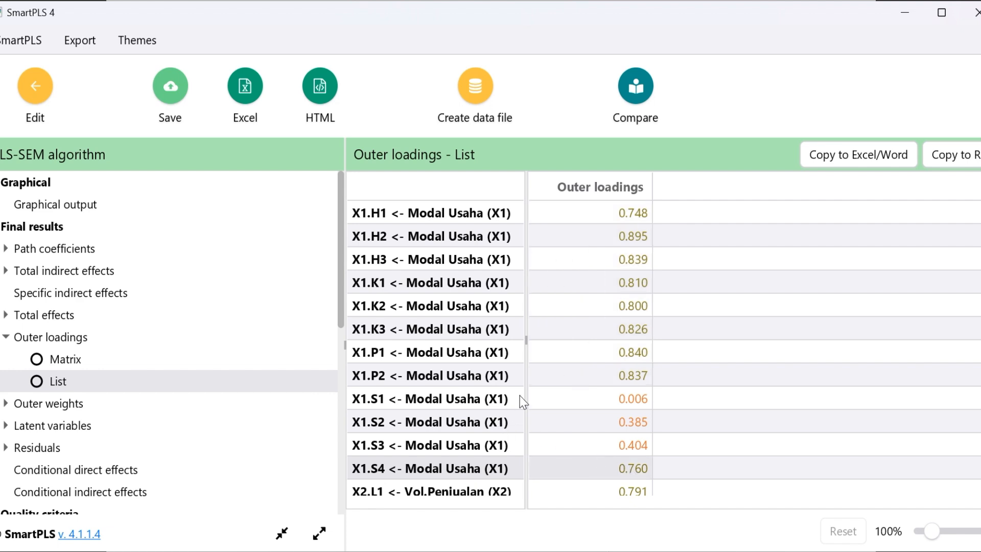
Check the loadings of X1.S1, X1.S2 and X1.S3 against the >0,70 outer loading criterion on the UJI VALIDITAS slide
left_click(570, 399)
left_click_drag(570, 399, 596, 435)
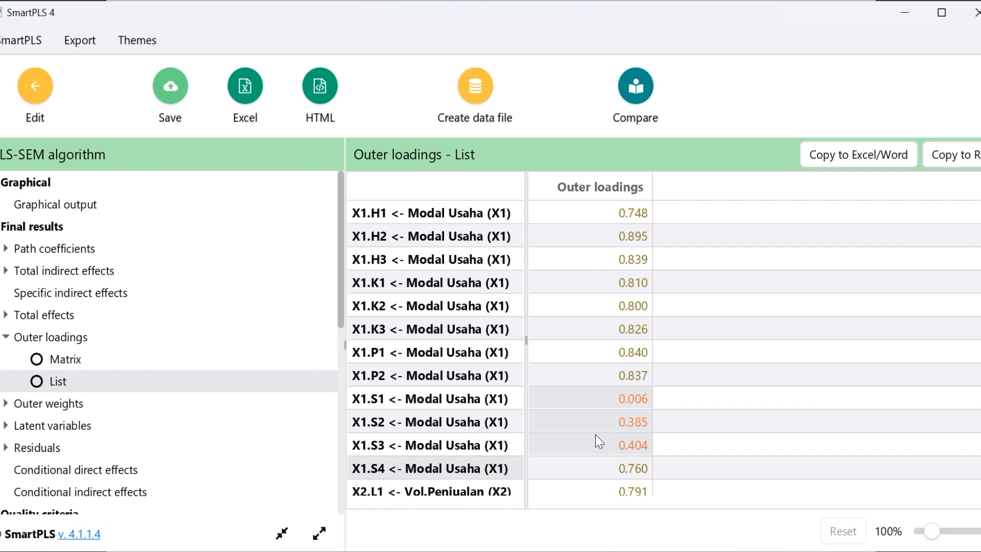
left_click(385, 402)
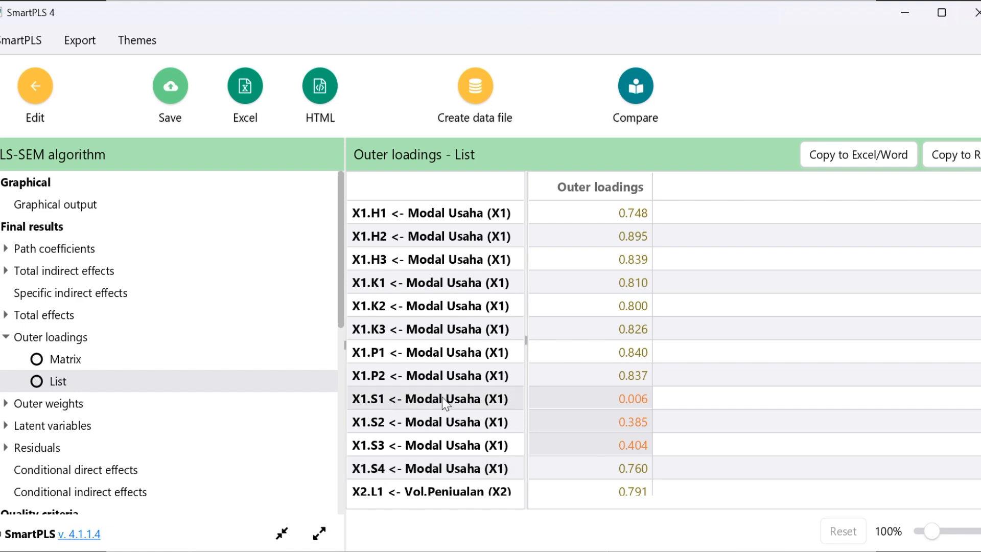
left_click(498, 452)
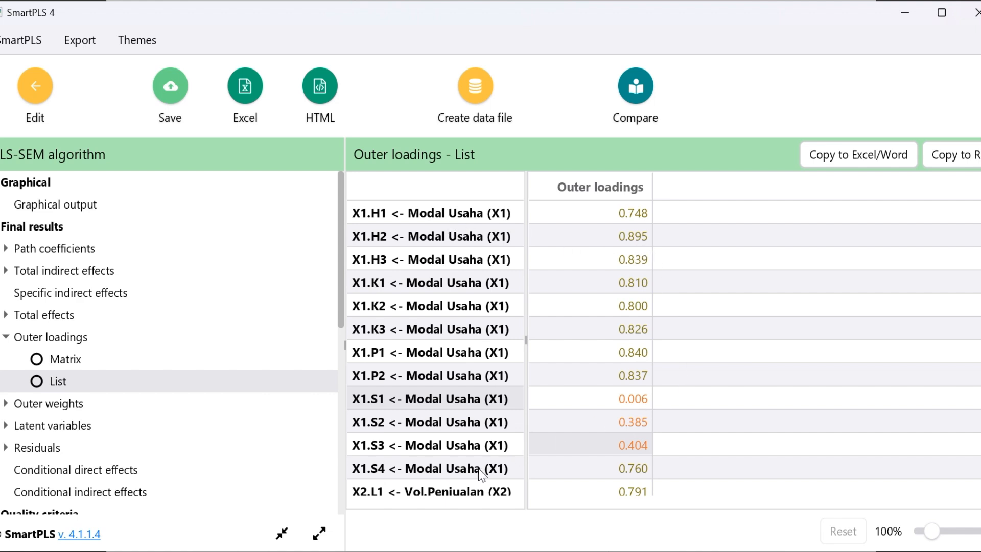
left_click_drag(613, 220, 644, 451)
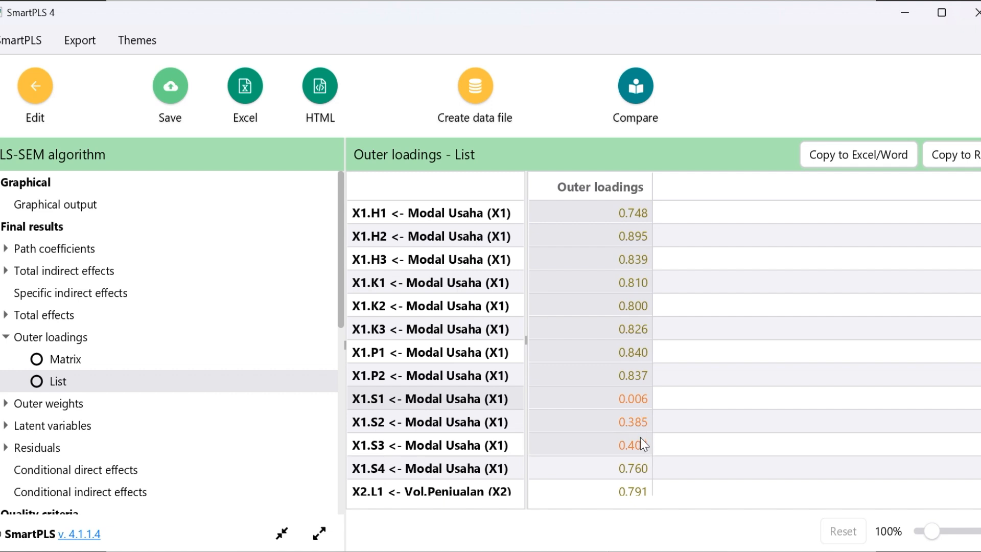
left_click(633, 398)
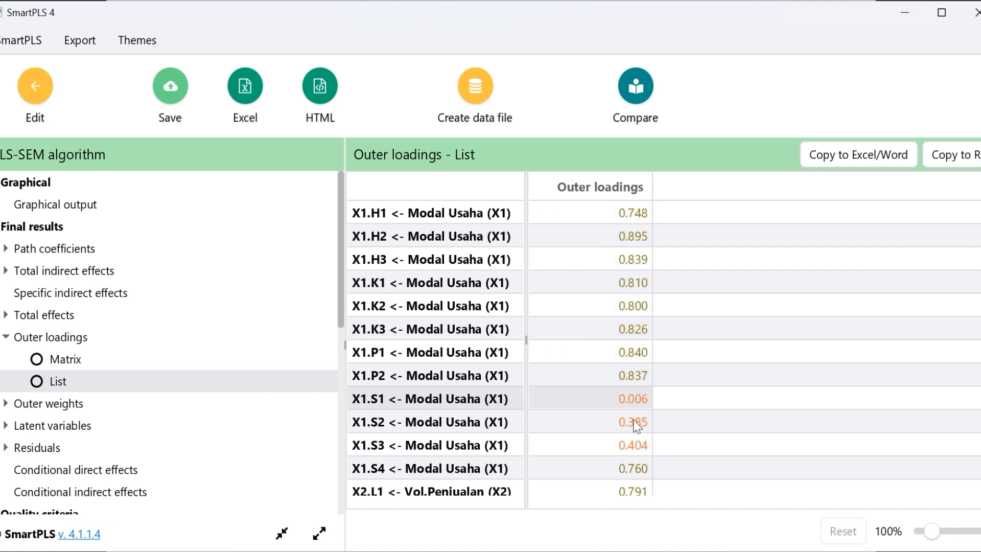
left_click(643, 454)
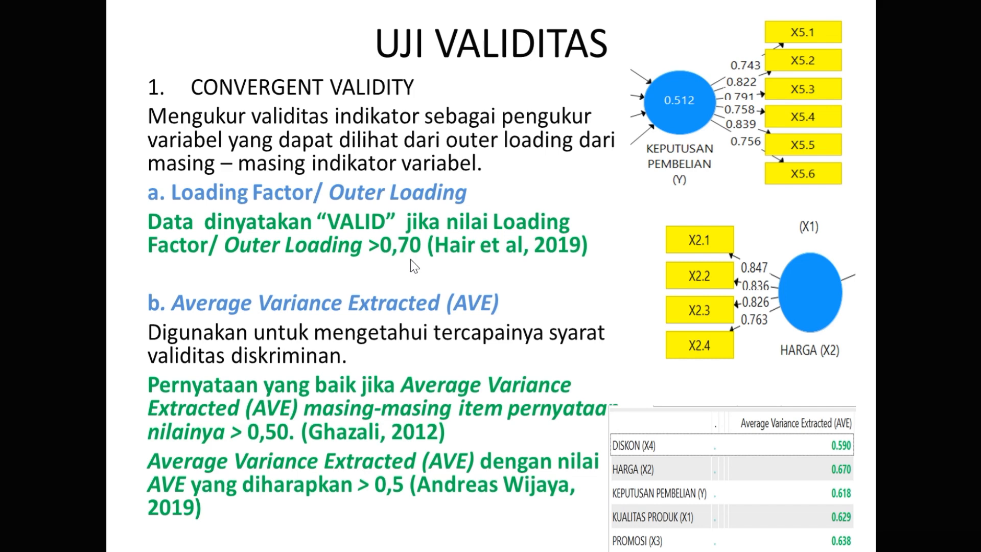
key("alt+Tab")
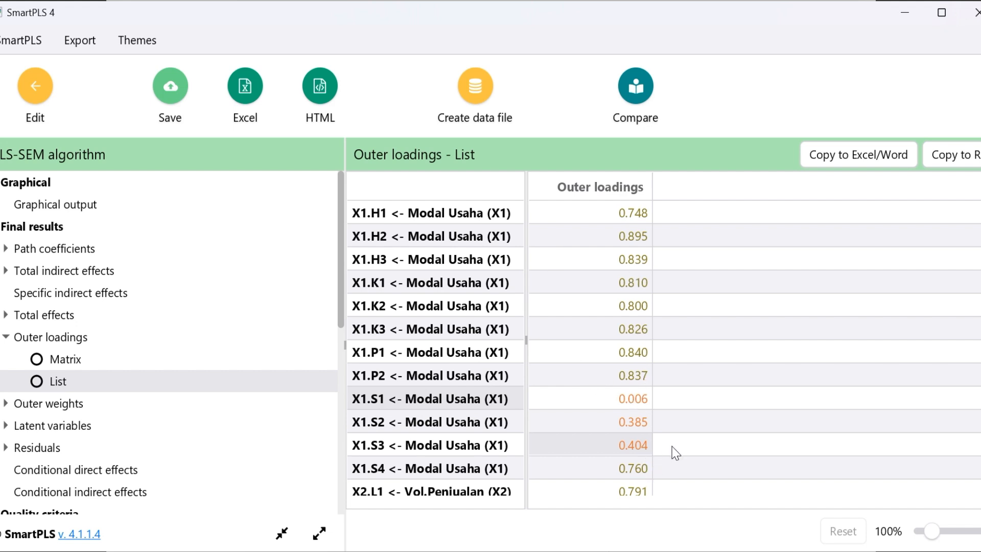
left_click_drag(629, 398, 632, 433)
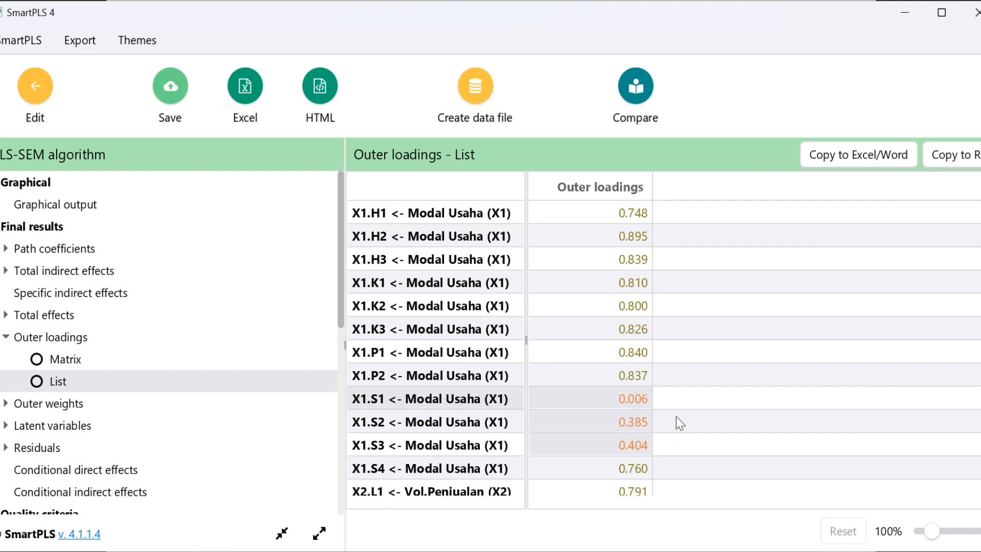
Check the outer loadings of the Vol.Penjualan (X2) indicators, examining X2.M1 and then X2.M2 to X2.N2
scroll(676, 416, "down", 5)
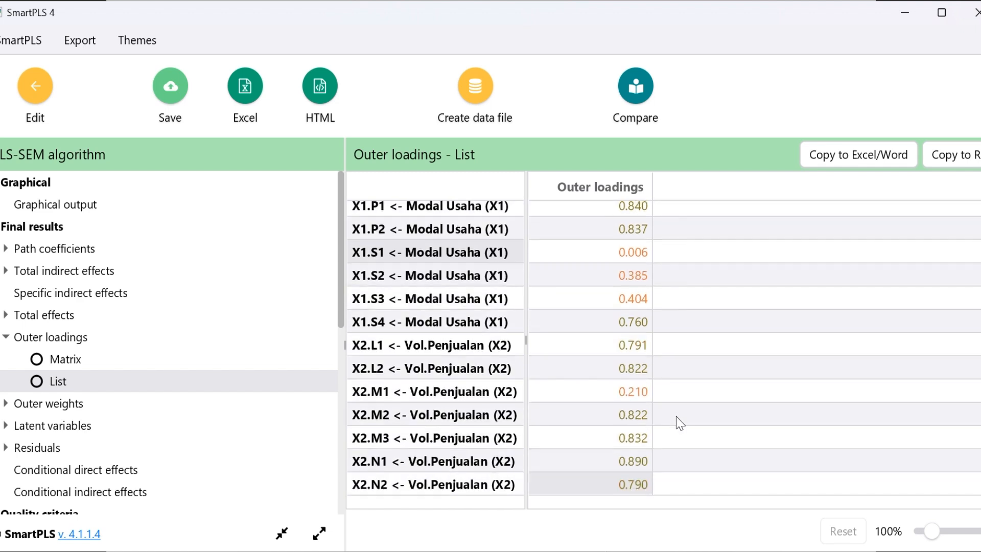
scroll(676, 417, "down", 3)
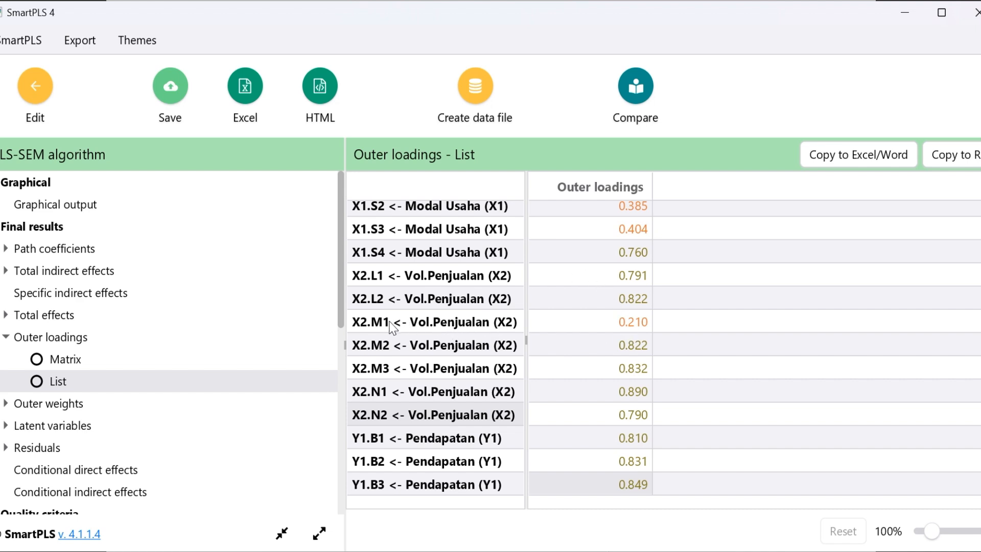
left_click(647, 328)
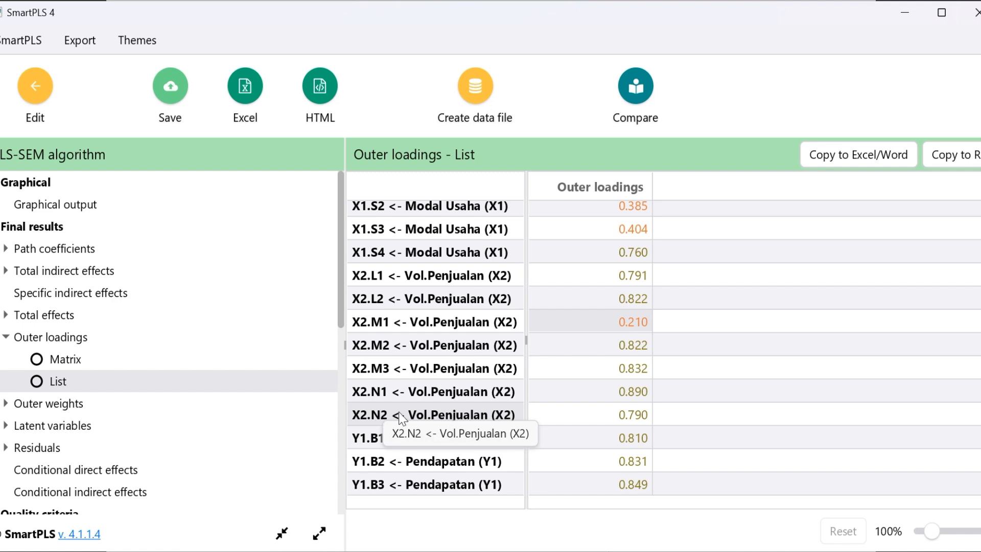
left_click_drag(640, 346, 639, 416)
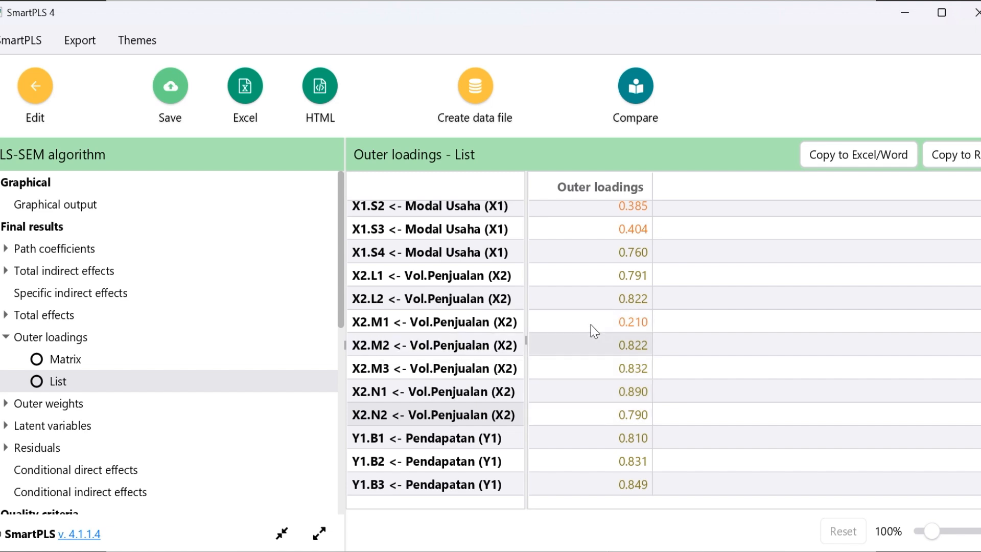
Check the outer loadings of Pendapatan (Y1) from Y1.B1 to Y1.R2 and Keberlanjutan Usaha (Y2) from Y2.A1 to Y2.O2
scroll(591, 324, "down", 3)
scroll(590, 325, "down", 2)
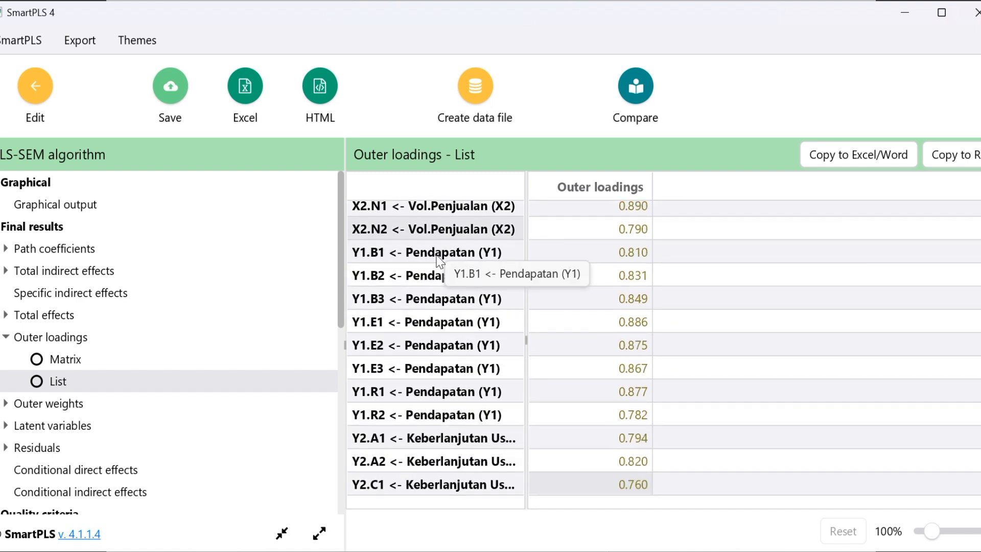
left_click(602, 261)
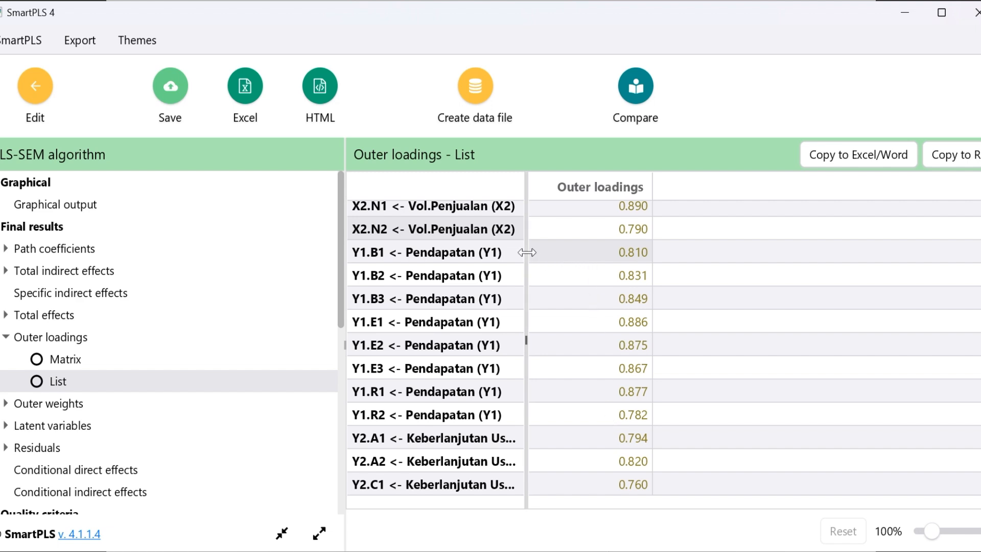
left_click_drag(558, 251, 609, 415)
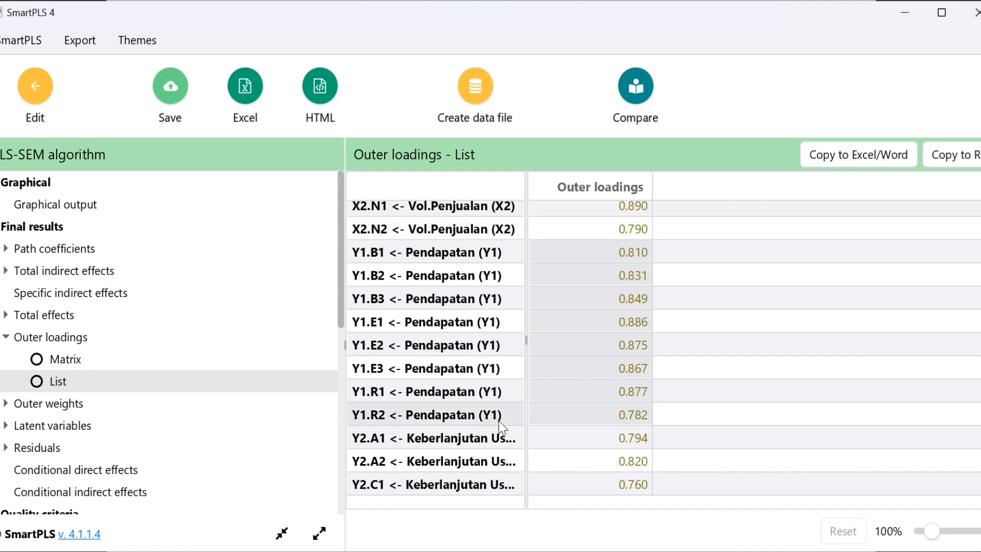
scroll(500, 425, "down", 2)
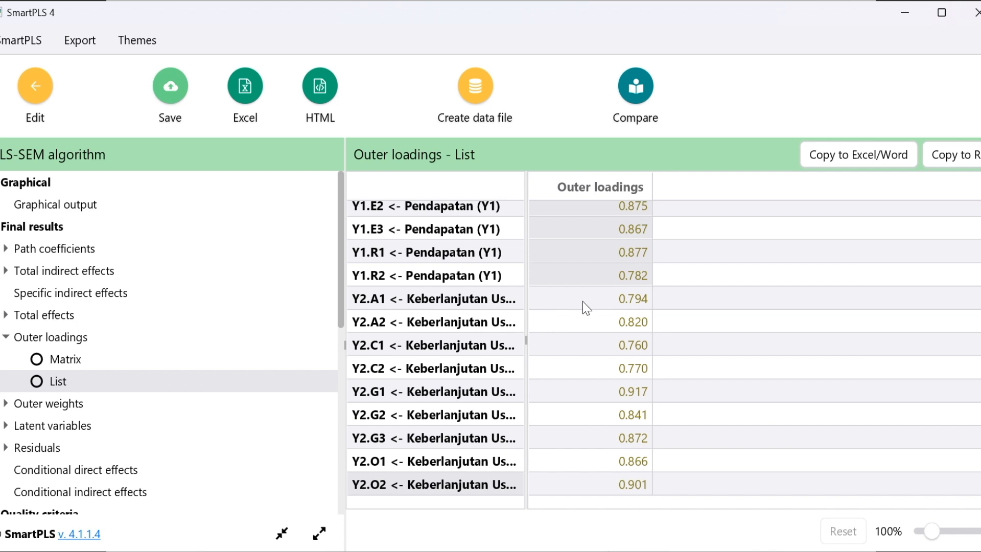
left_click_drag(613, 301, 624, 488)
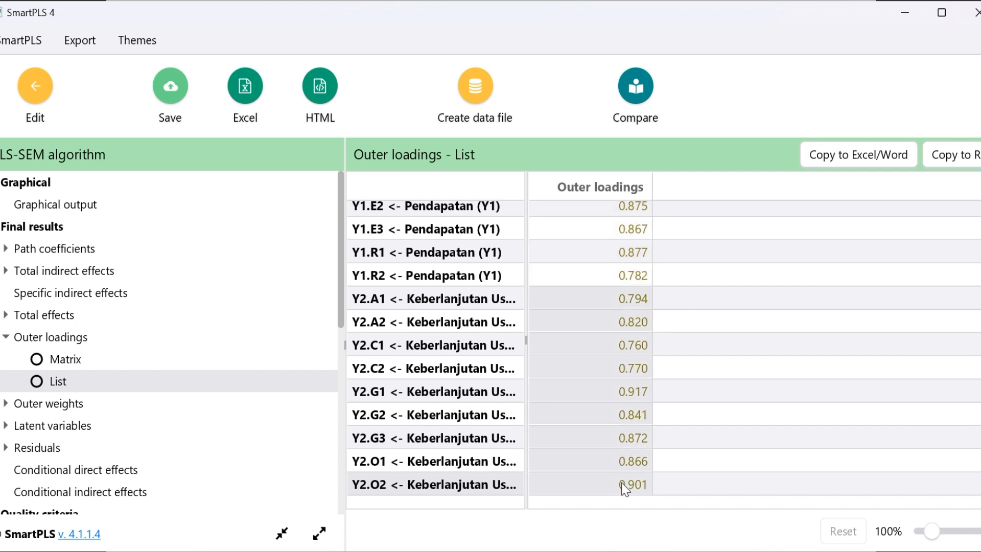
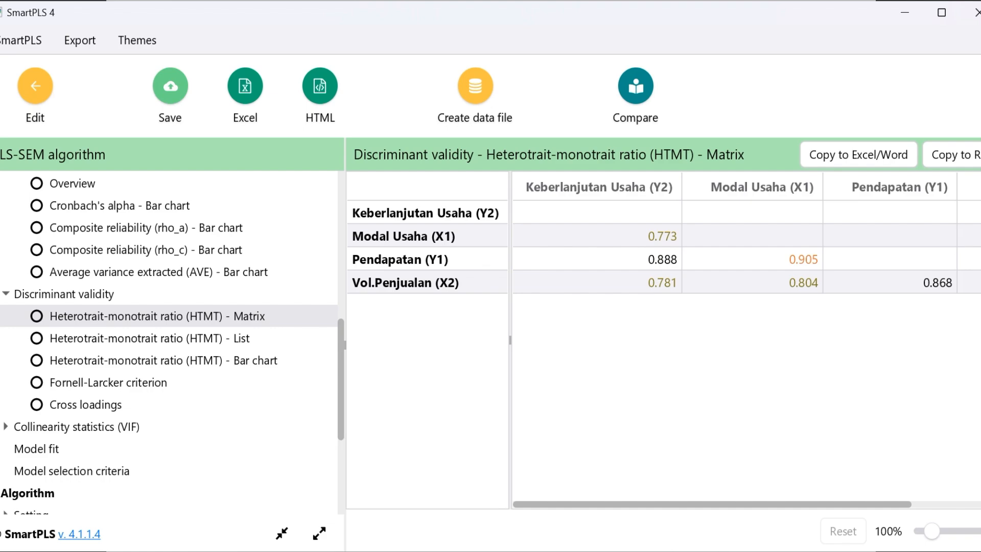
Check the HTMT matrix against the < 0,9 criterion on the UJI VALIDITAS slide and the Fornell-Larcker table against Akar AVE > Korelasi
key("alt+Tab")
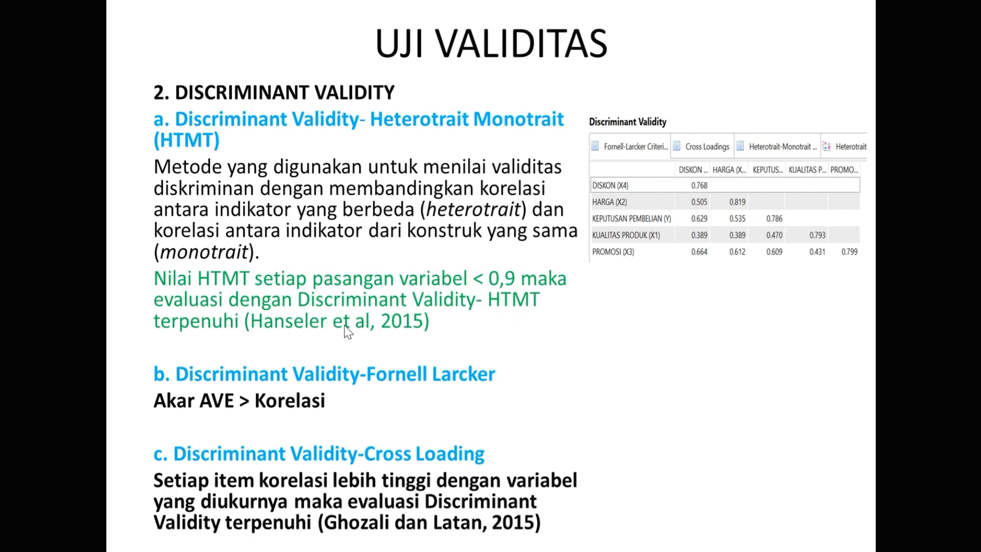
key("alt+Tab")
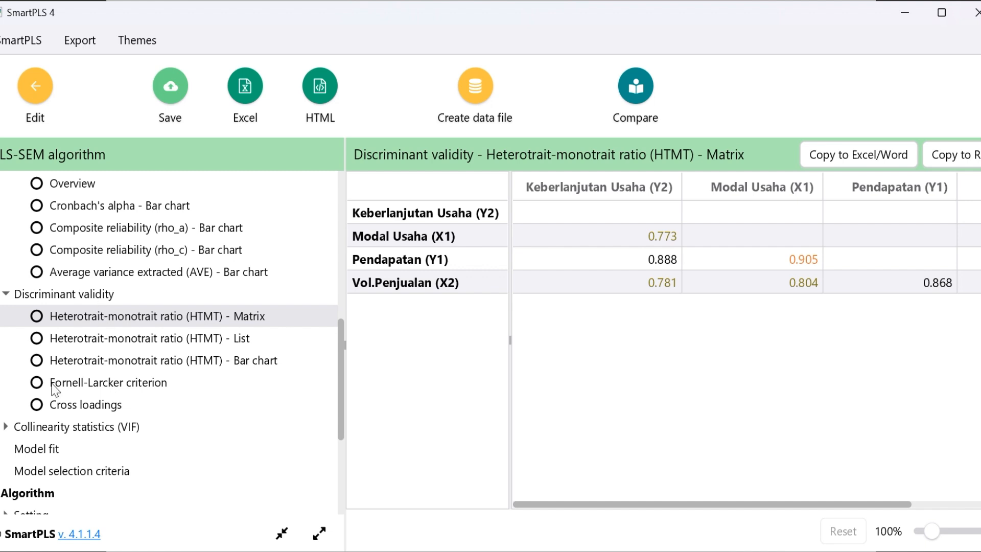
left_click(68, 383)
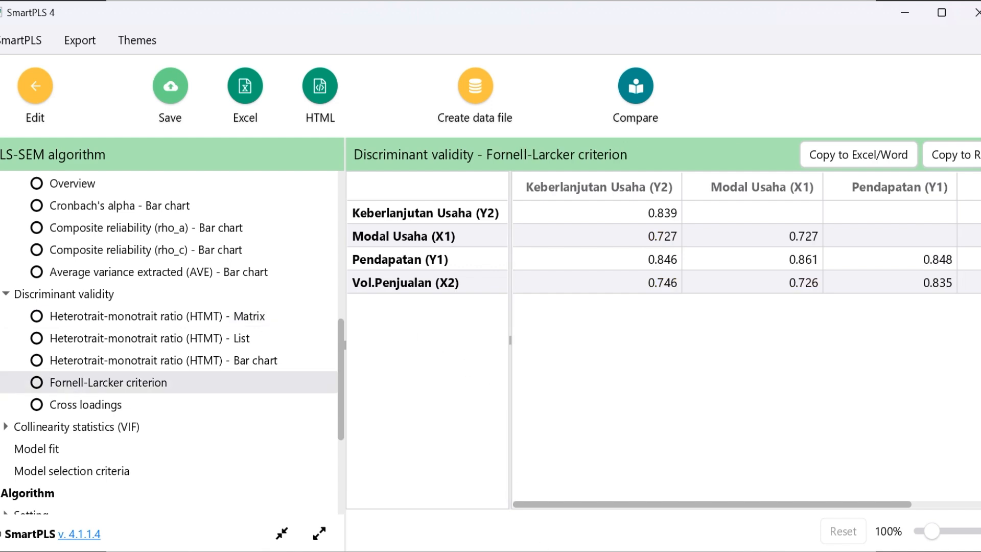
key("alt+Tab")
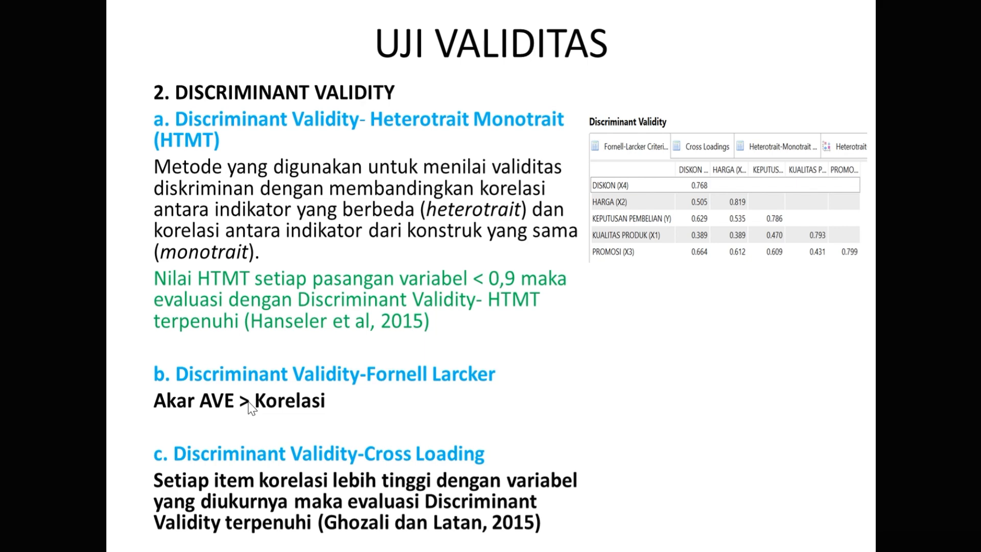
key("alt+Tab")
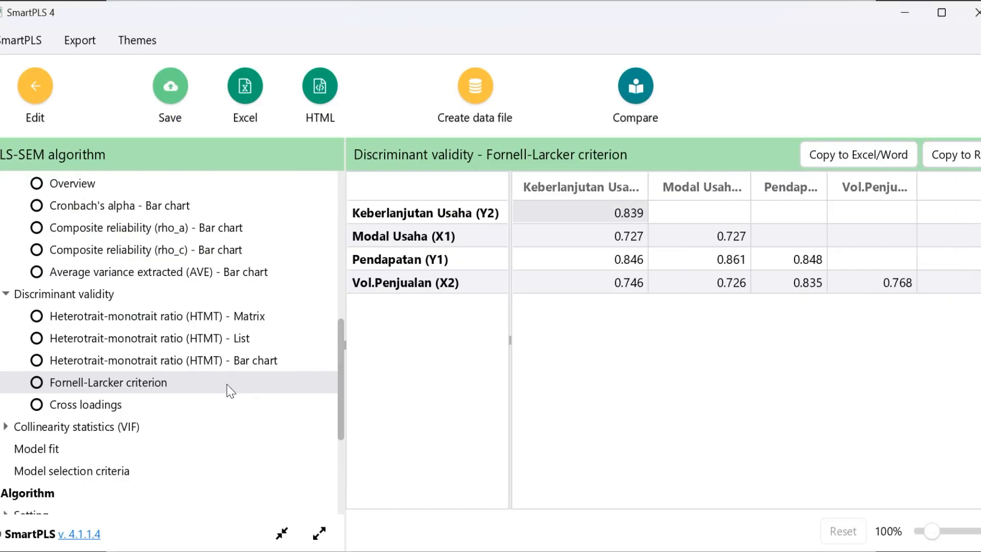
key("alt+Tab")
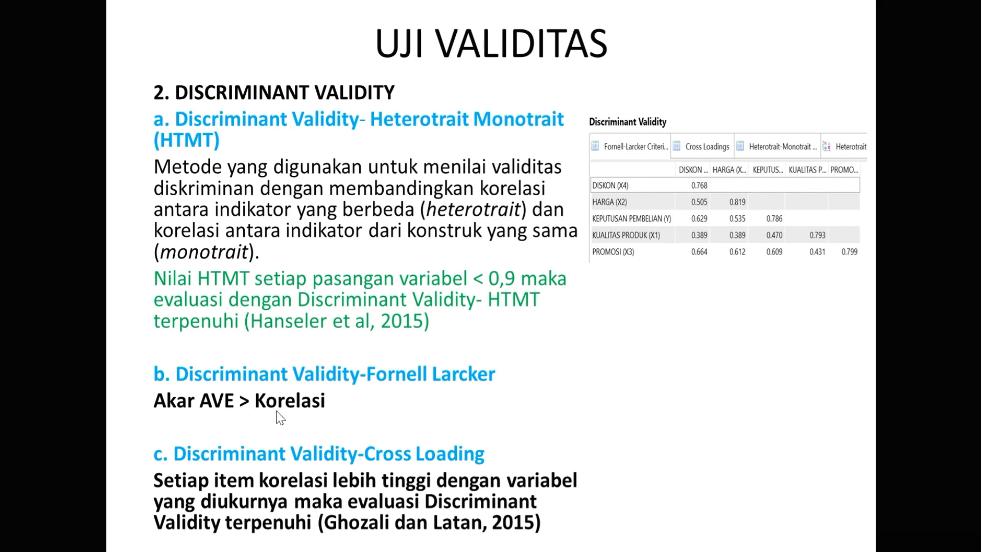
key("alt+Tab")
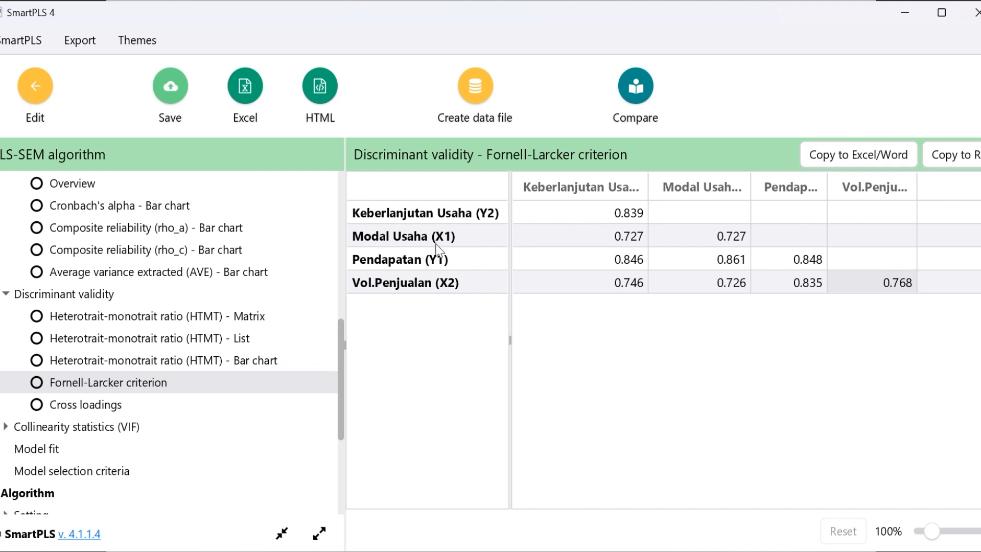
Sort the Fornell-Larcker table by Pendapatan (Y1) and compare each construct's diagonal value with its correlations to the other constructs
left_click(628, 240)
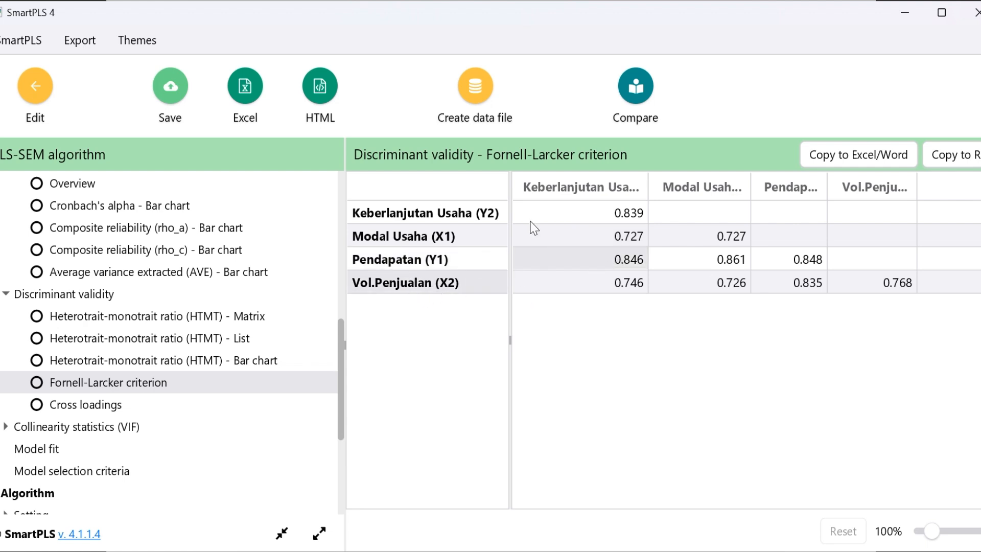
left_click(790, 188)
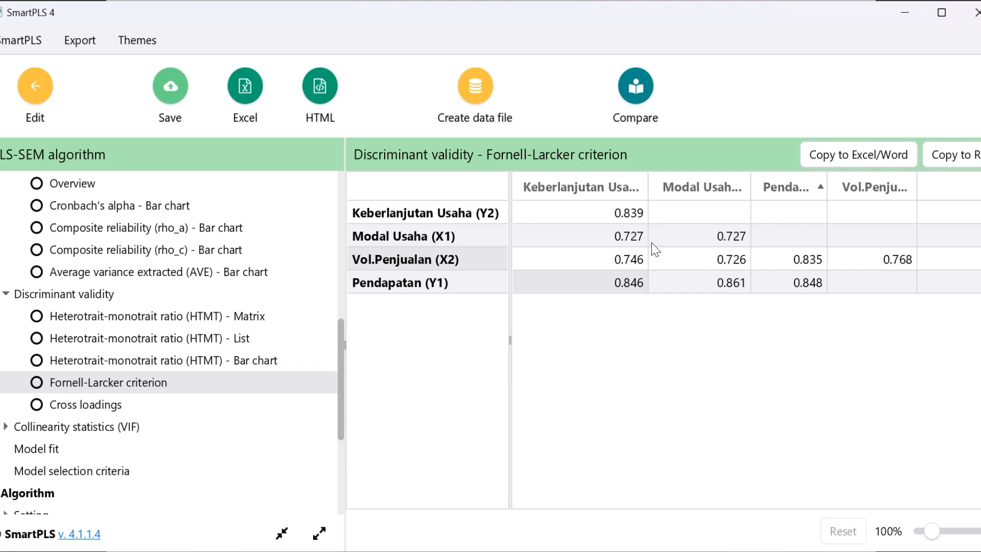
left_click(633, 209)
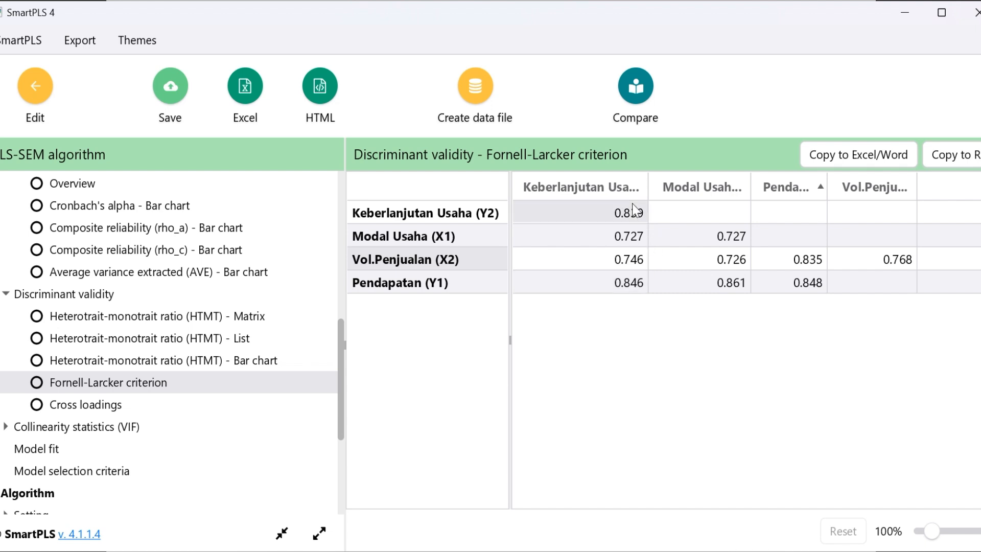
left_click(734, 242)
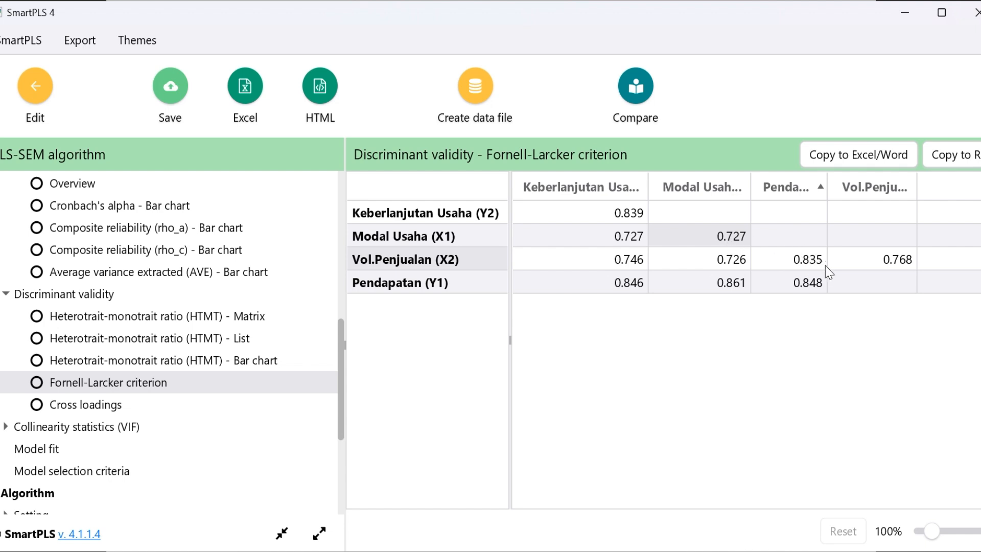
left_click(812, 269)
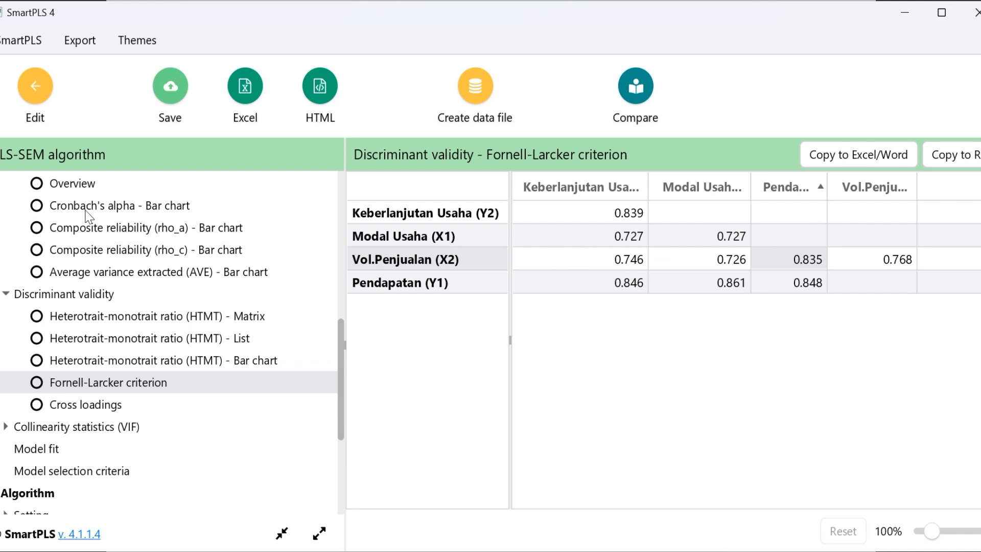
Return from the Fornell-Larcker criterion to the outer loadings and show them as a list
scroll(336, 348, "up", 5)
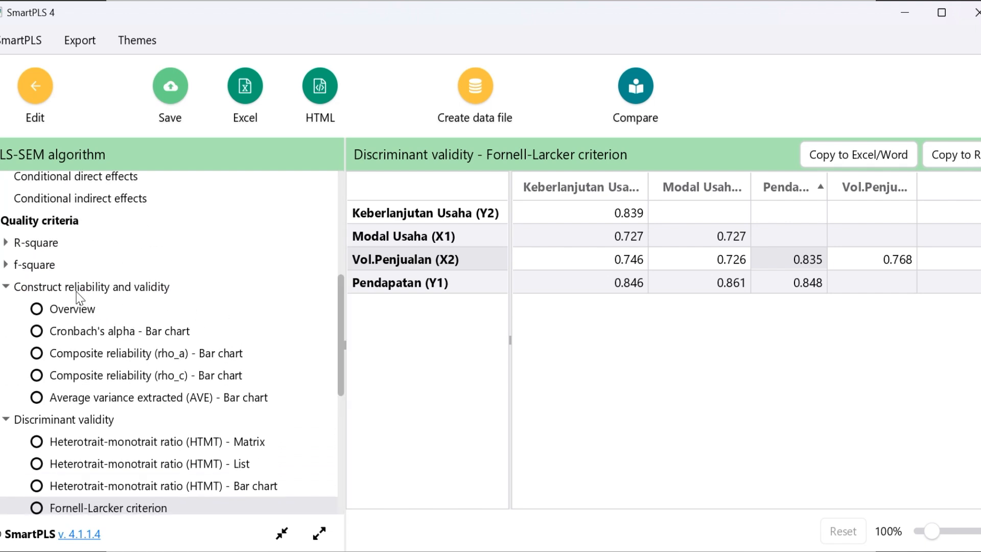
left_click(78, 291)
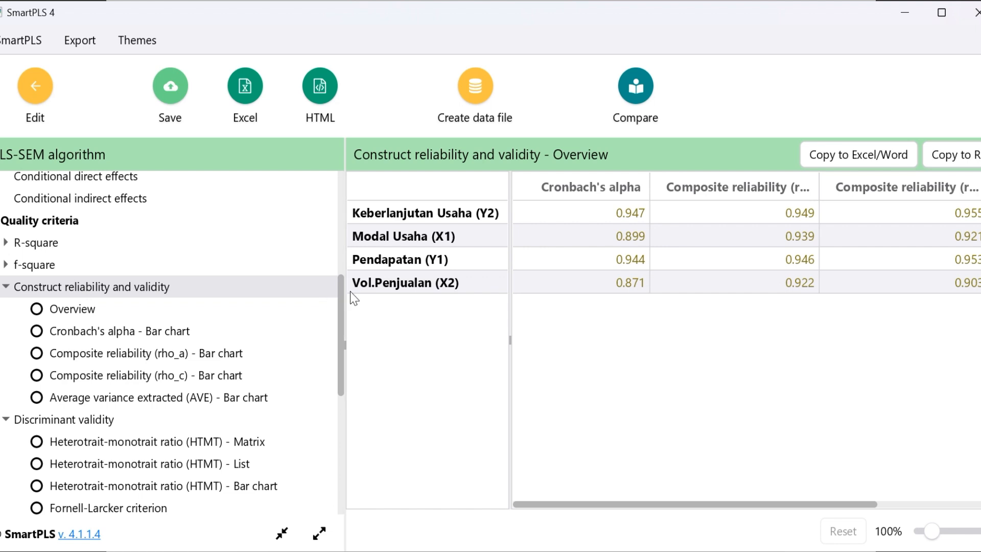
left_click(336, 330)
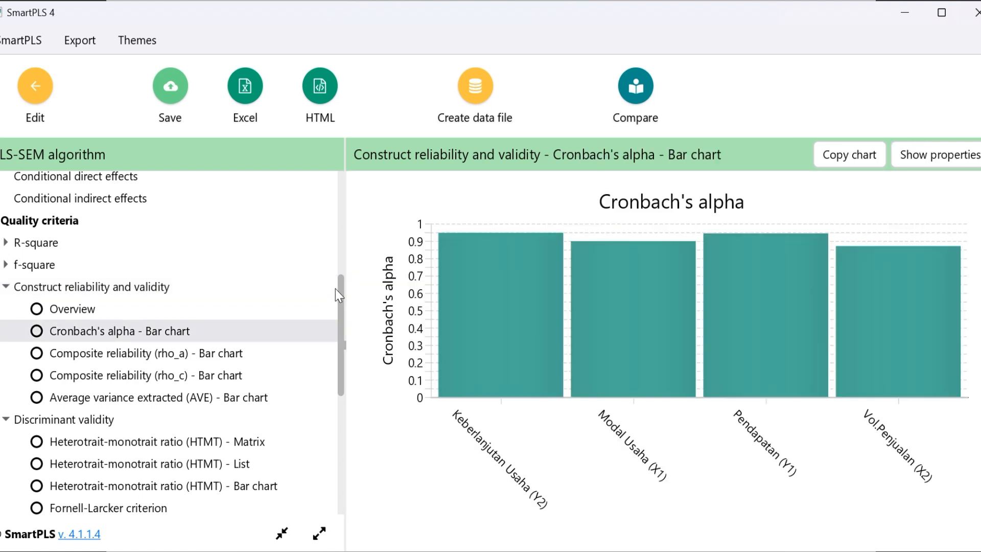
left_click_drag(336, 290, 340, 204)
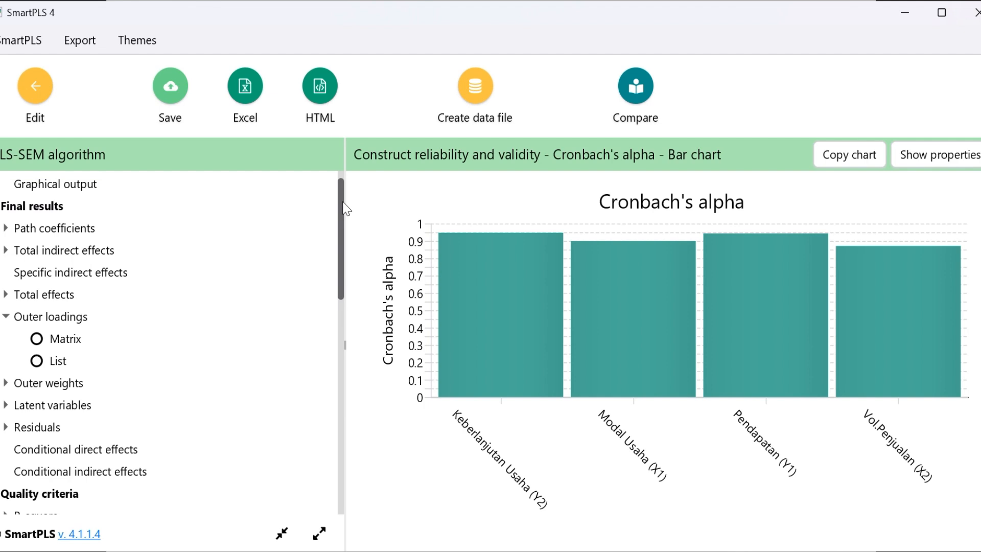
left_click(45, 336)
left_click(59, 363)
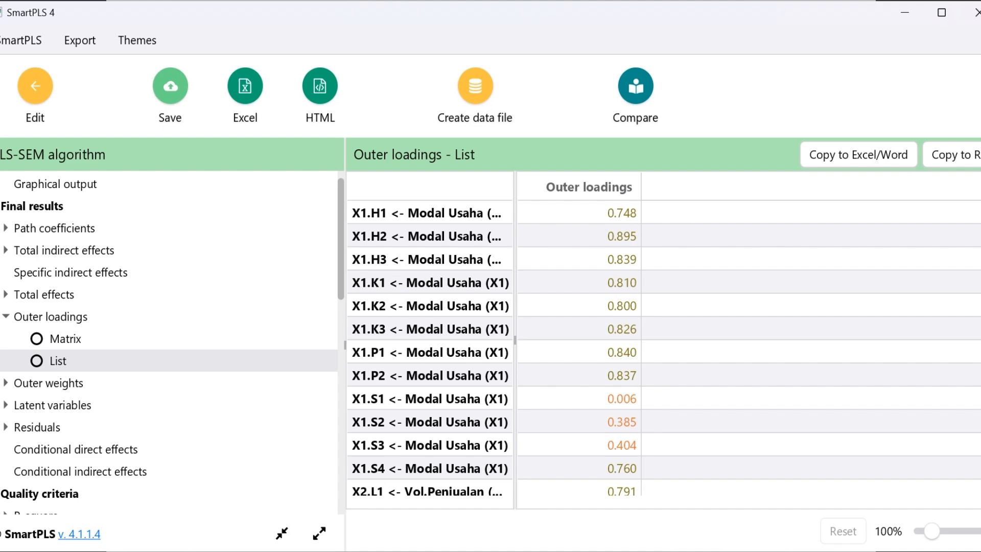
Look through the outer loadings of all indicators from X1.H1 to Y2.O2 for values below the validity criterion
scroll(664, 348, "down", 10)
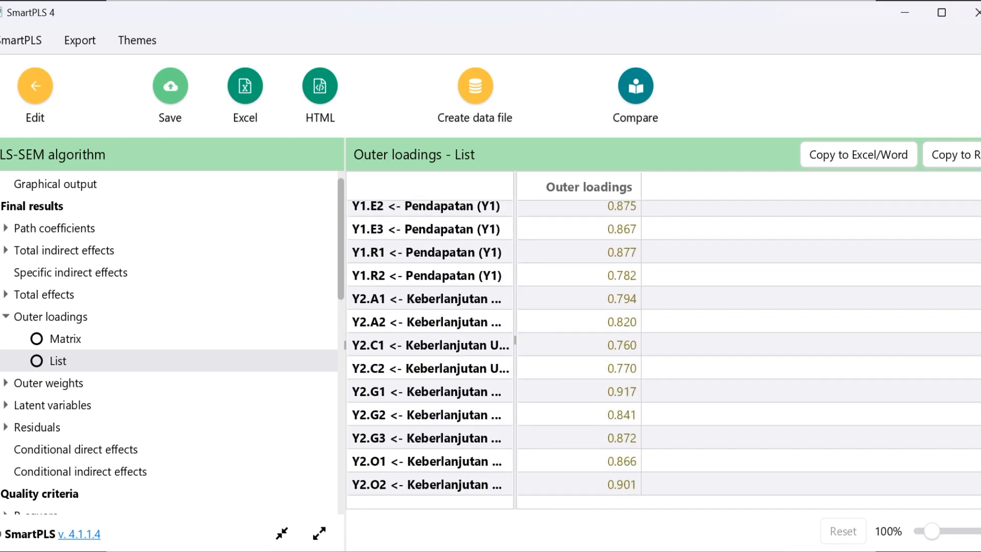
scroll(664, 349, "up", 10)
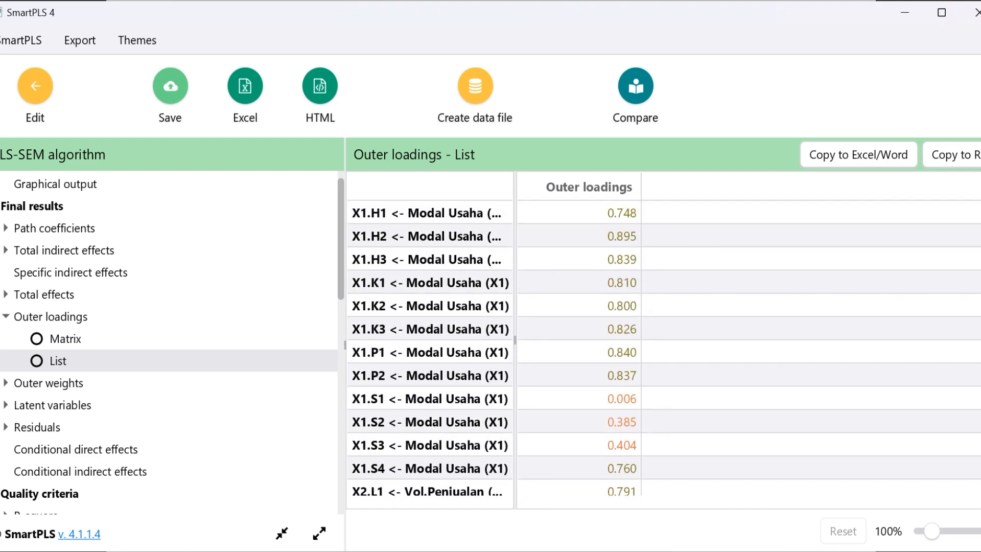
scroll(664, 348, "down", 5)
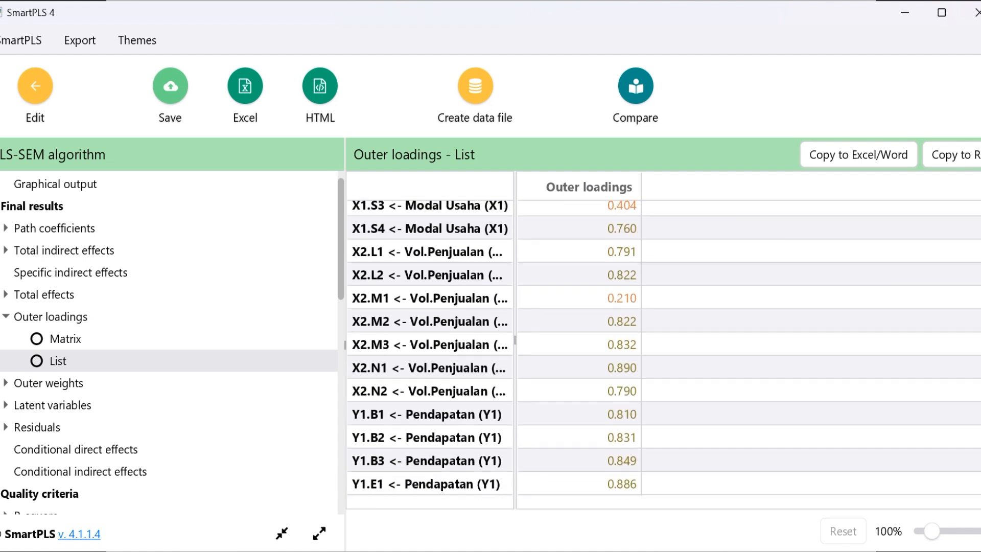
scroll(664, 349, "up", 5)
scroll(663, 348, "up", 1)
scroll(663, 348, "down", 7)
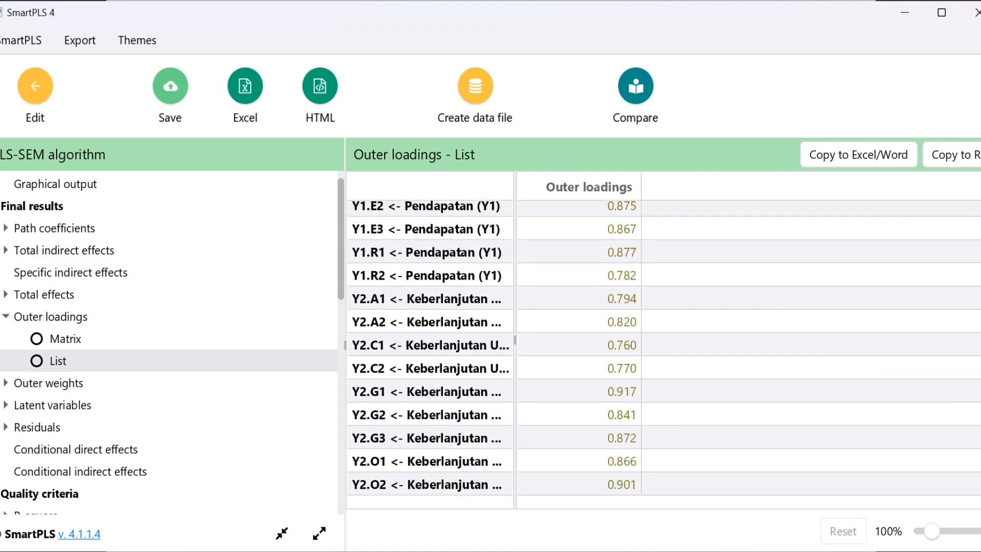
scroll(661, 252, "up", 8)
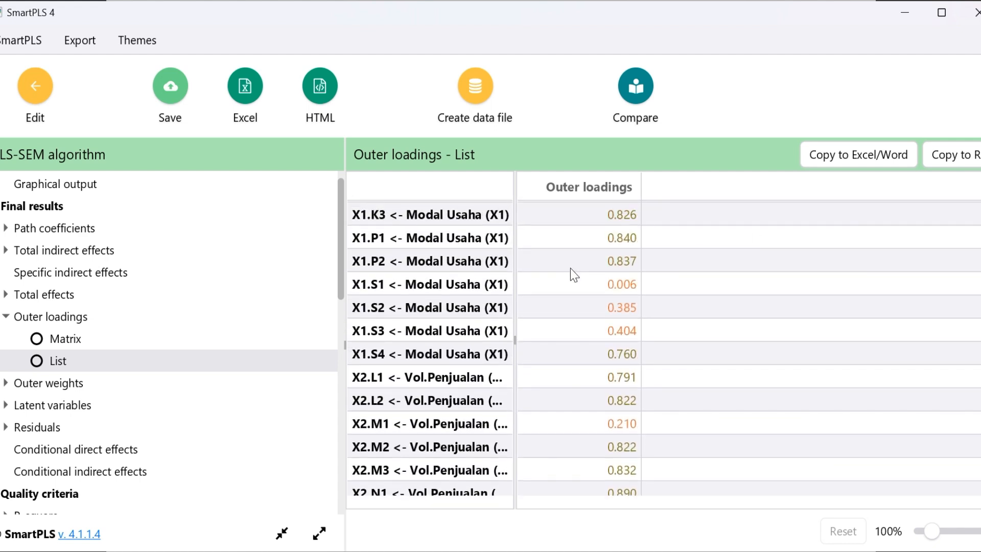
Examine the outer loadings of the Modal Usaha indicators X1.S1 to X1.S3 and the Vol.Penjualan indicator X2.M1
left_click_drag(562, 287, 603, 330)
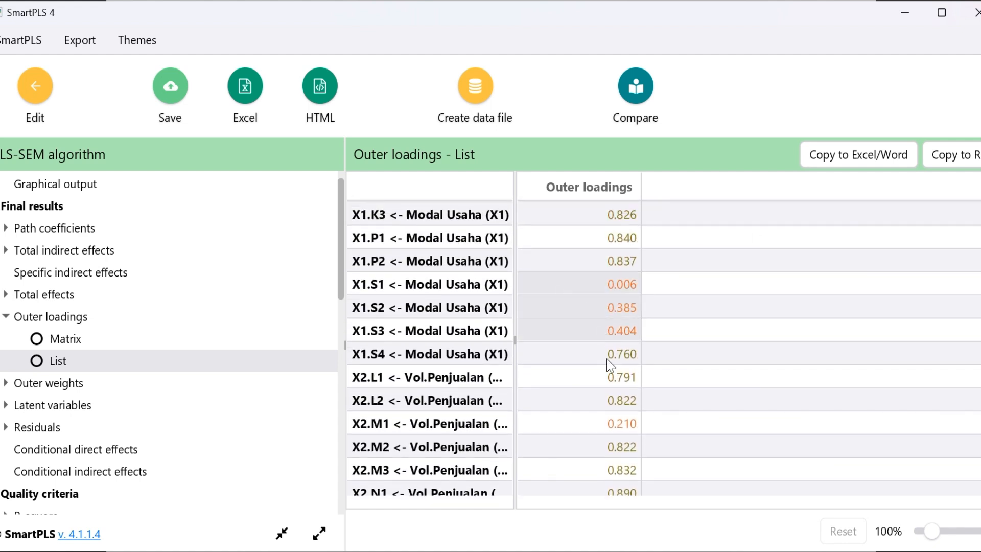
left_click(619, 426)
left_click_drag(589, 288, 603, 330)
left_click(608, 433)
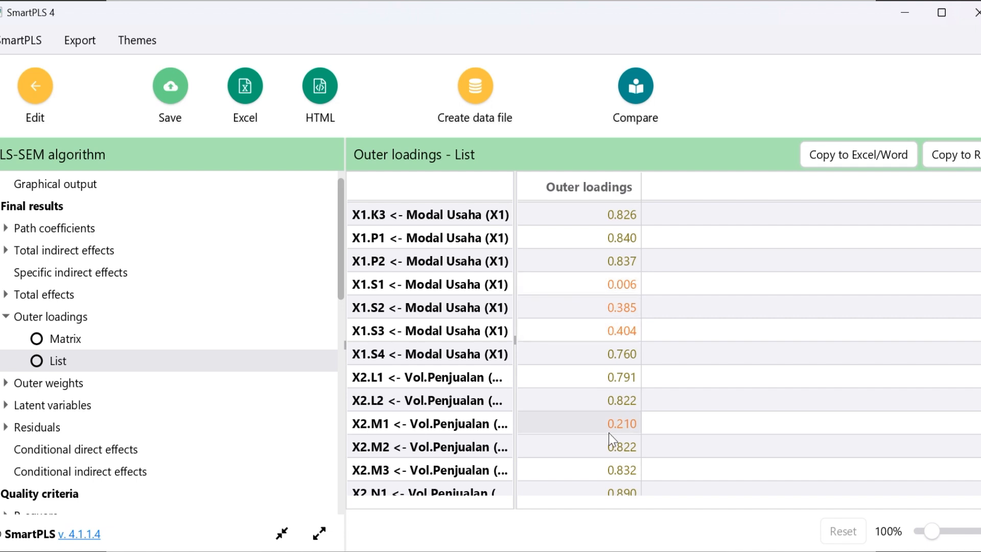
left_click(542, 277)
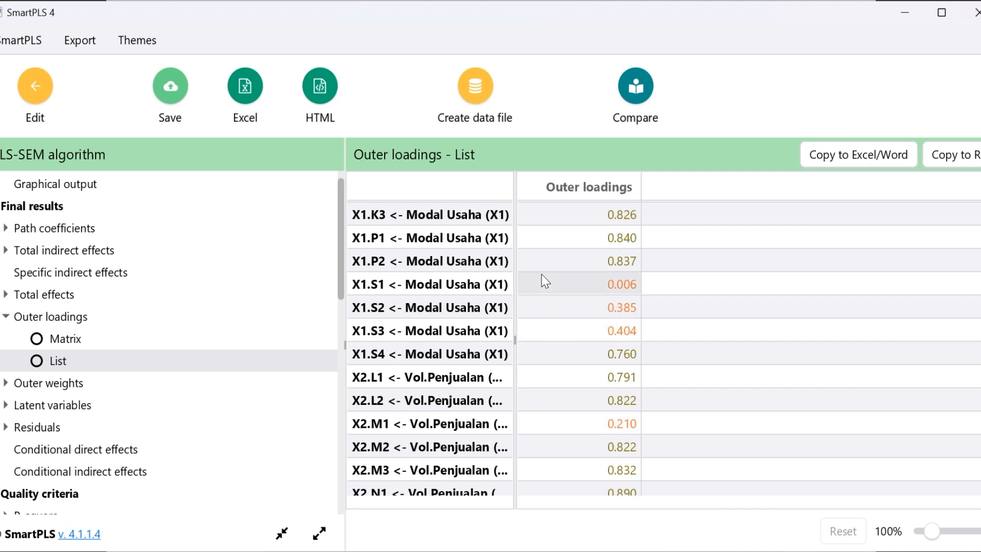
left_click(493, 285)
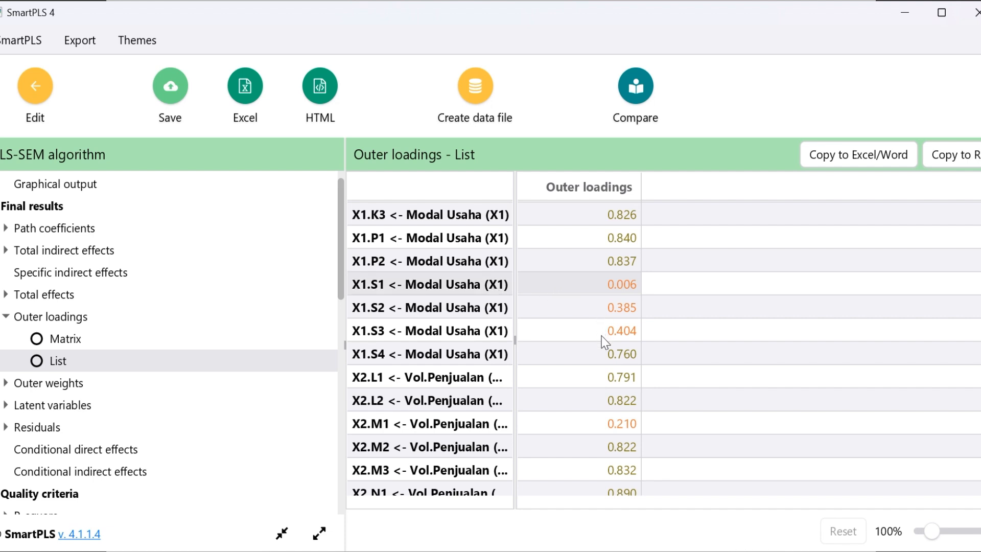
left_click(607, 428)
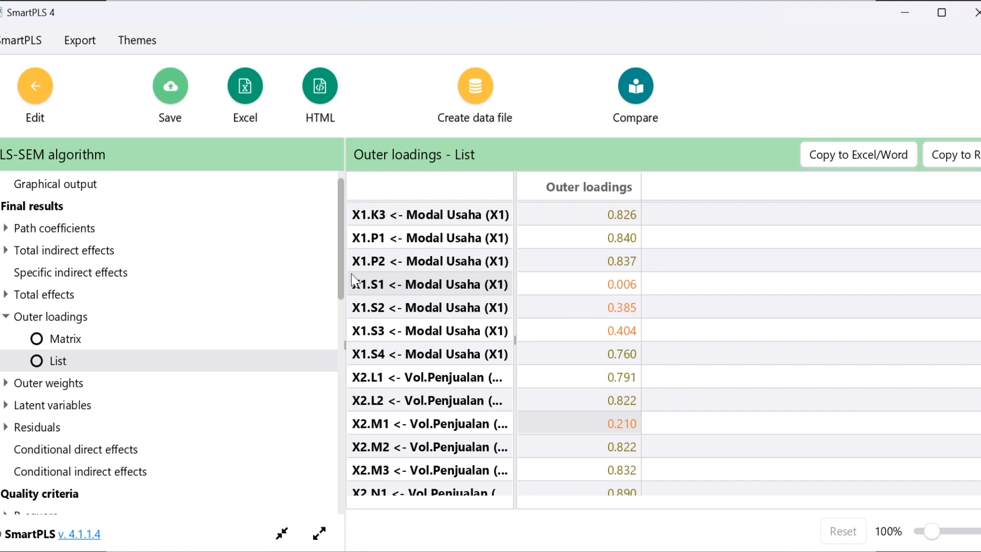
Reopen the Fornell-Larcker criterion table and compare it with the Akar AVE > Korelasi rule on the UJI VALIDITAS slide
left_click_drag(346, 292, 366, 393)
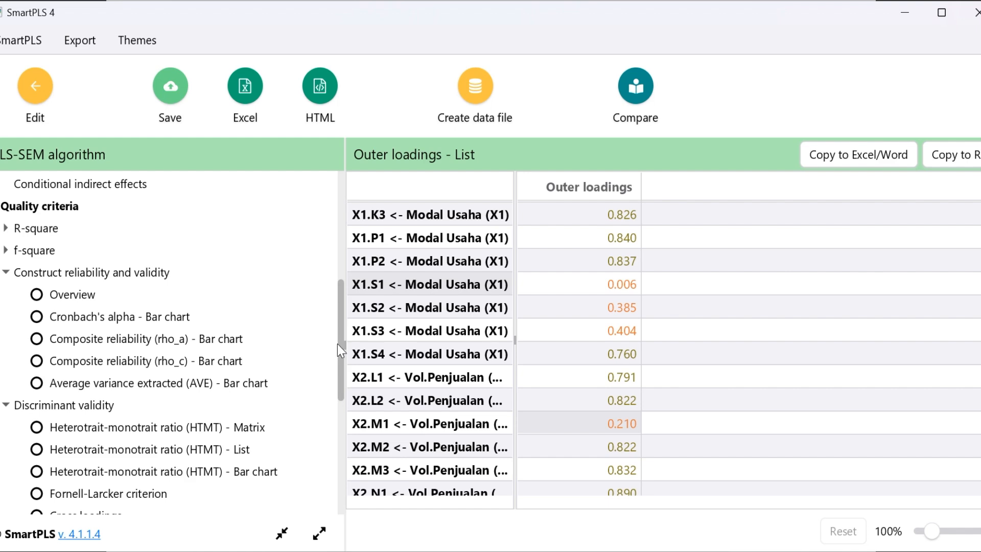
left_click_drag(341, 347, 353, 365)
left_click(106, 393)
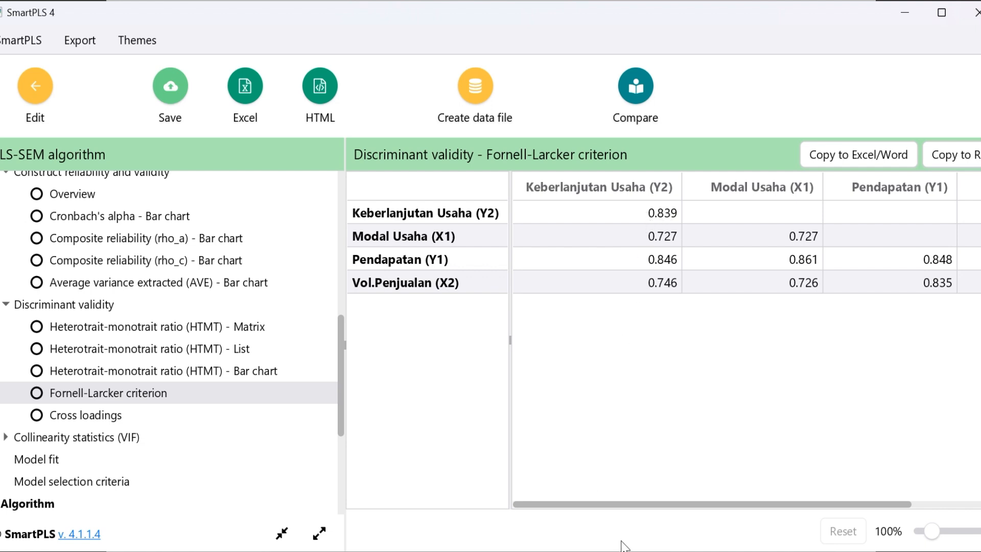
key("alt+Tab")
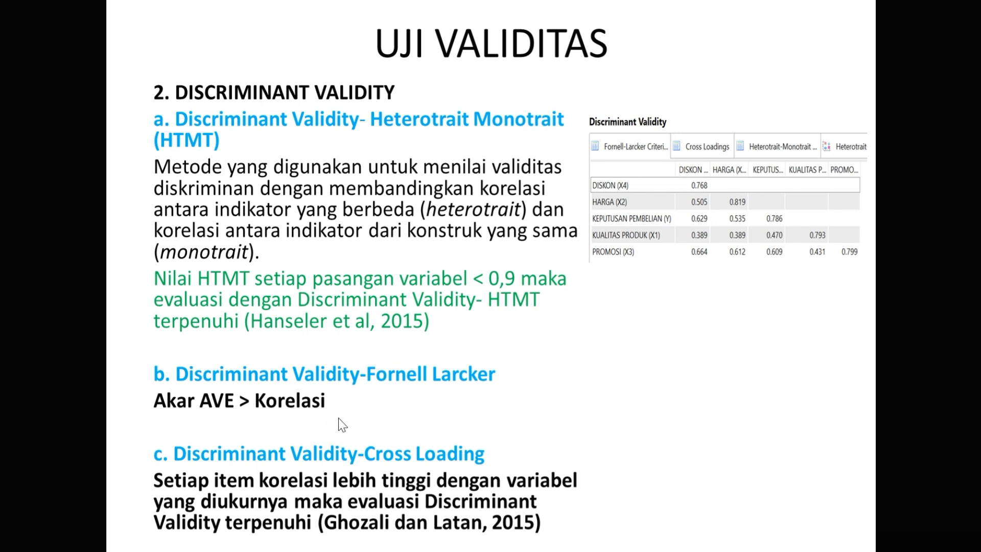
key("alt+Tab")
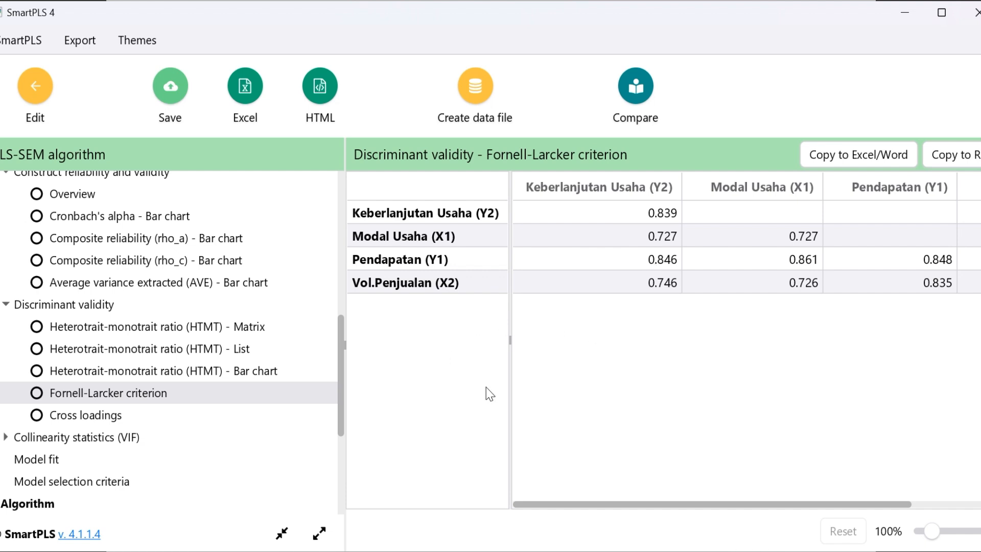
Read the Cross Loading criterion on the UJI VALIDITAS slide and show the cross loadings table for the Modal Usaha (X1) indicators
key("alt+Tab")
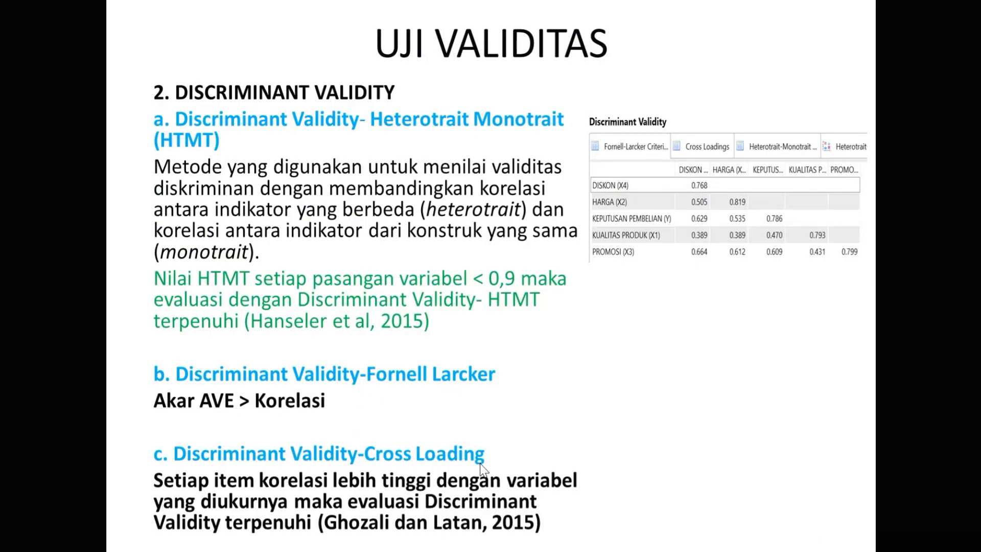
key("alt+Tab")
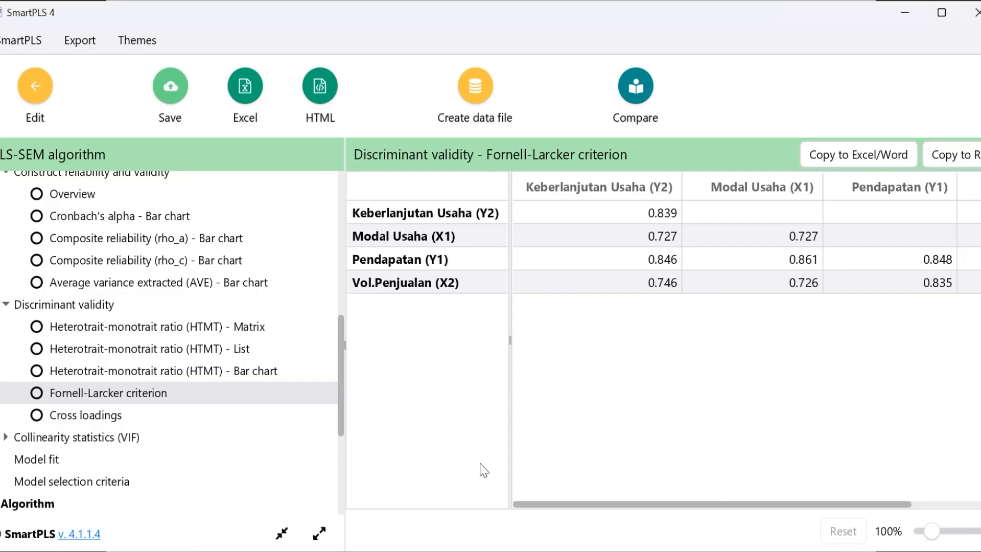
left_click(87, 415)
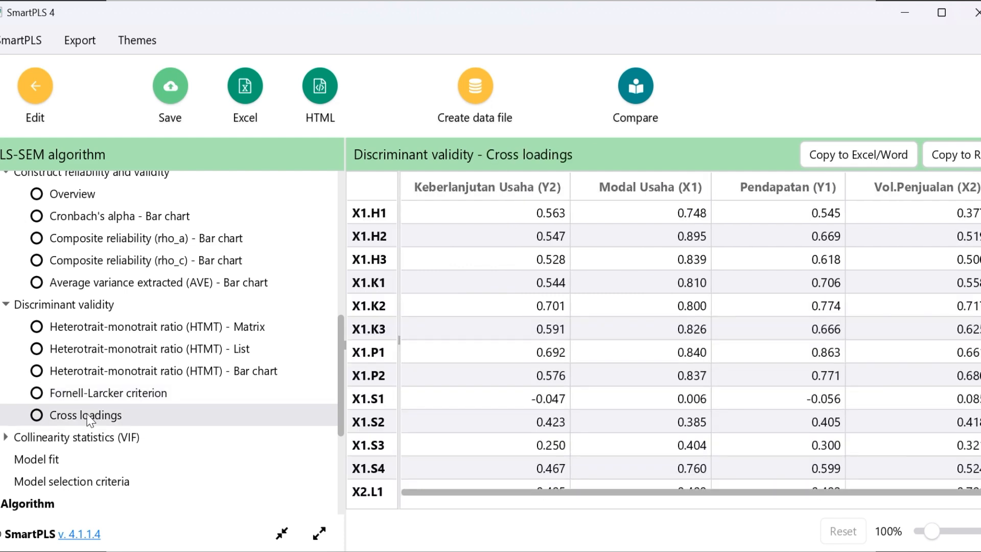
scroll(663, 342, "down", 12)
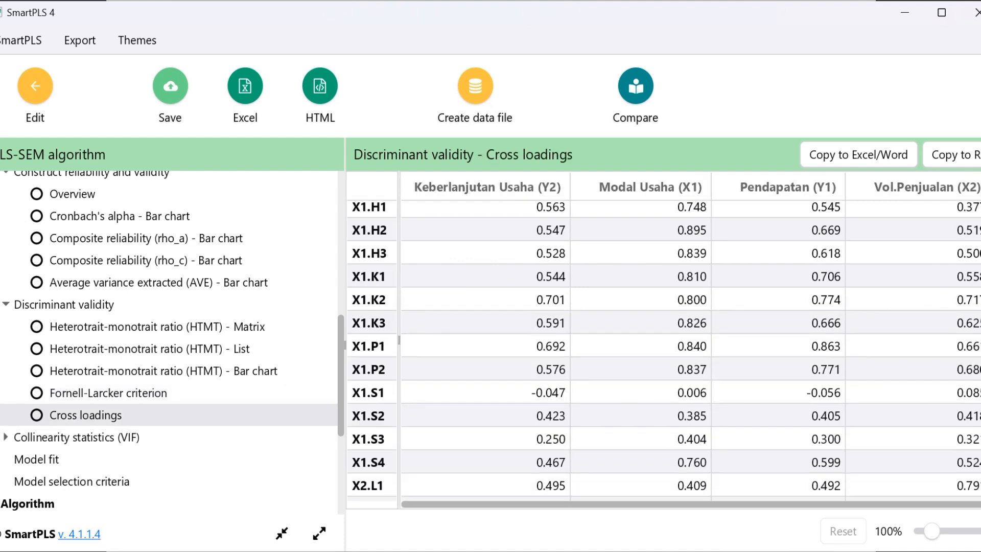
Compare the Modal Usaha (X1) cross loadings of indicators X1.H1 to X1.S4 with their loadings on the other constructs
scroll(663, 341, "up", 7)
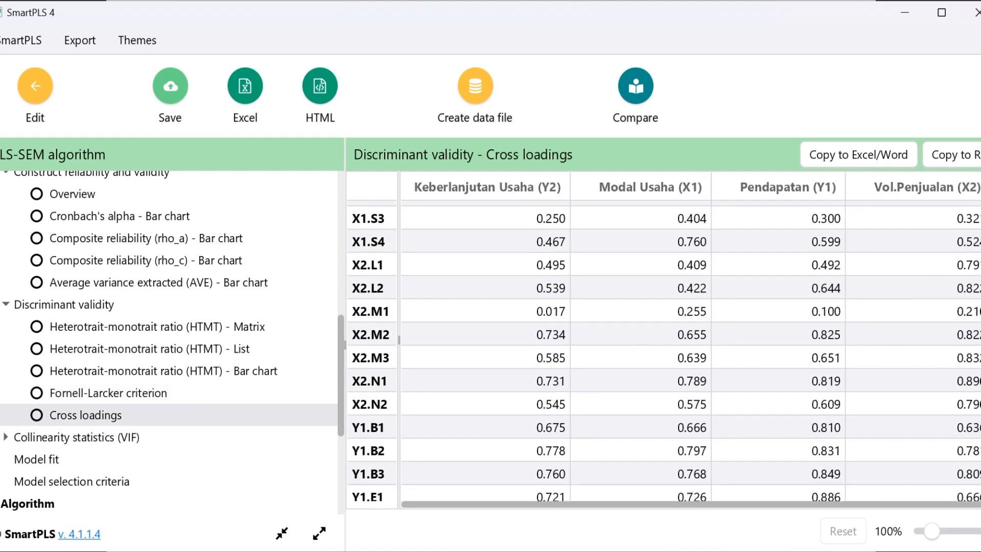
scroll(974, 227, "up", 5)
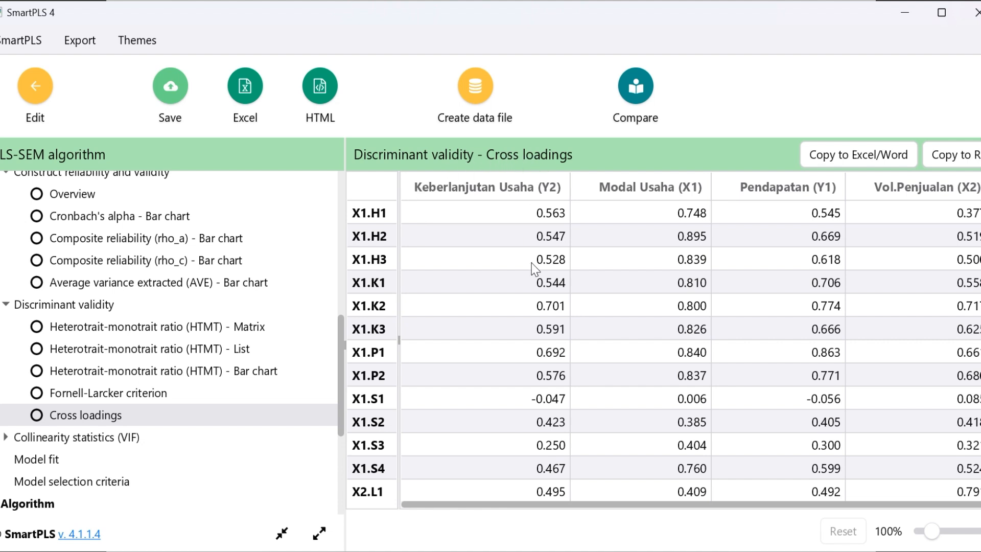
scroll(693, 223, "down", 1)
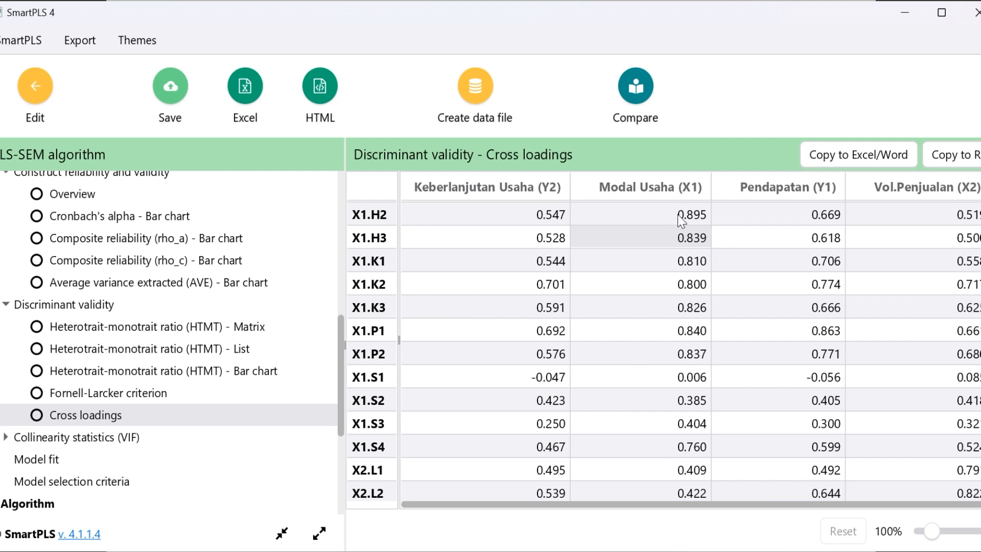
left_click_drag(681, 219, 698, 449)
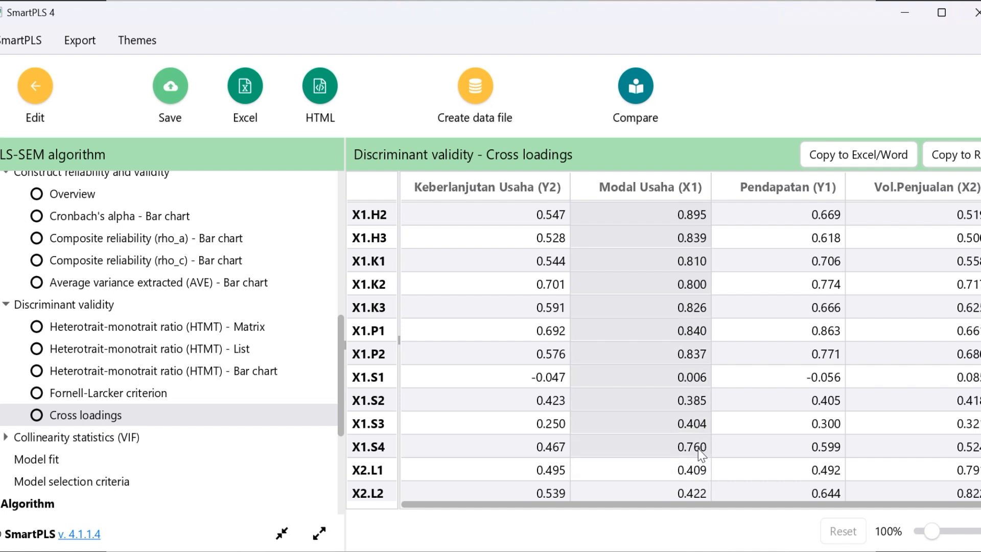
left_click(510, 385)
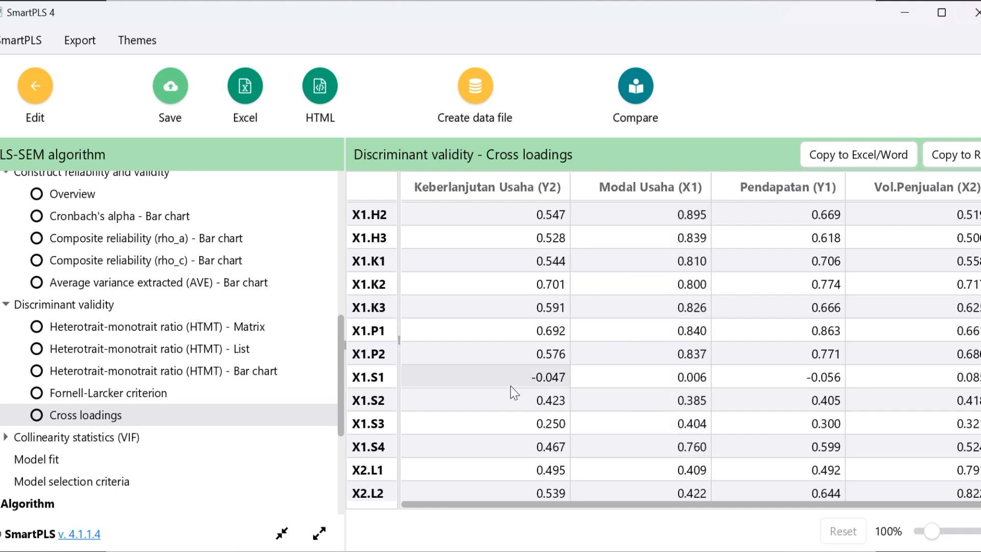
left_click(847, 345)
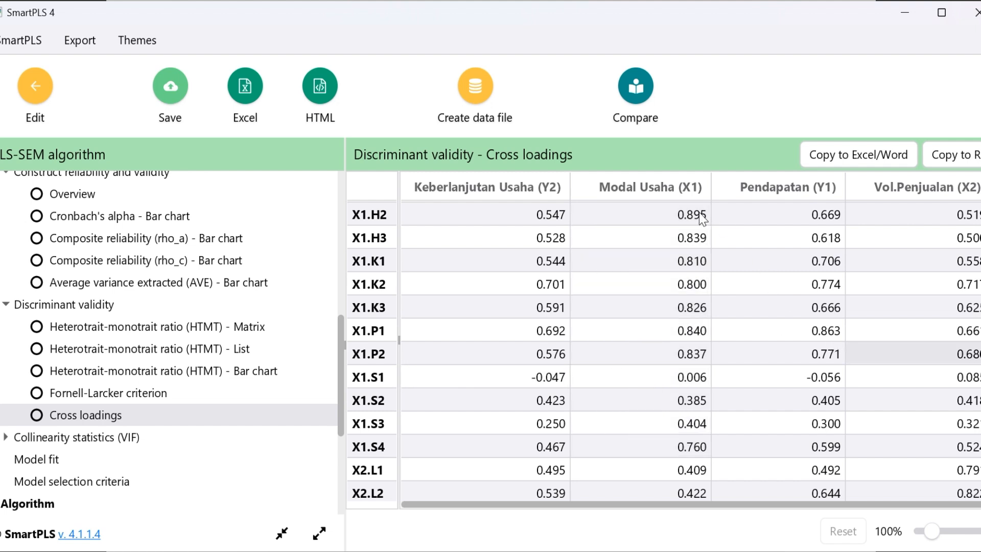
left_click_drag(690, 214, 705, 451)
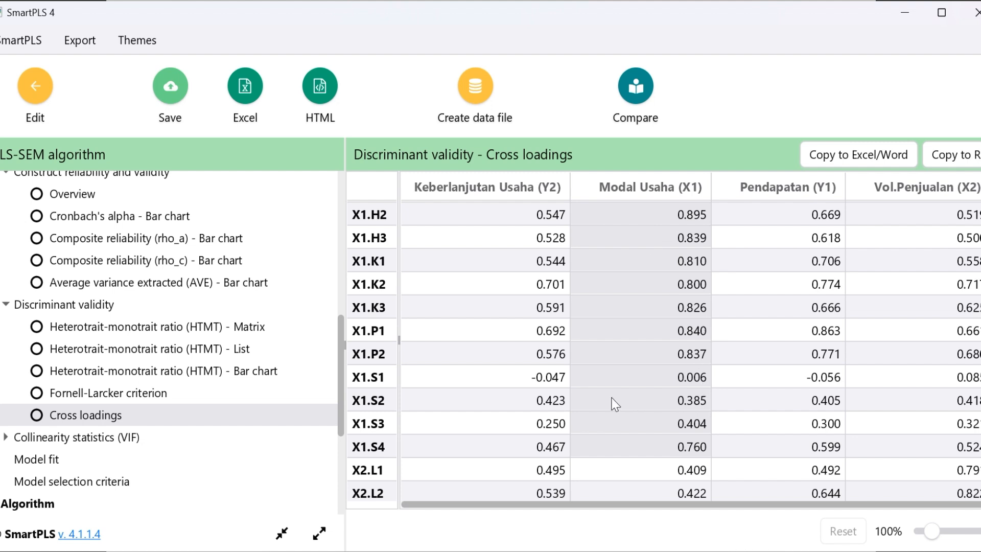
left_click(558, 409)
left_click(370, 407)
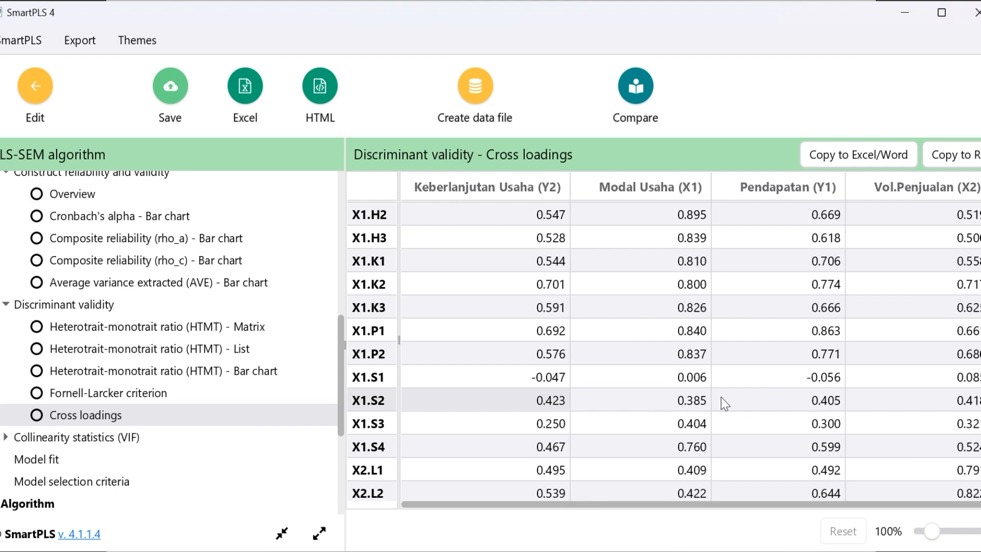
Check the Vol.Penjualan (X2) cross loadings of indicators X2.L1 to X2.N2 against the other constructs
scroll(683, 402, "down", 3)
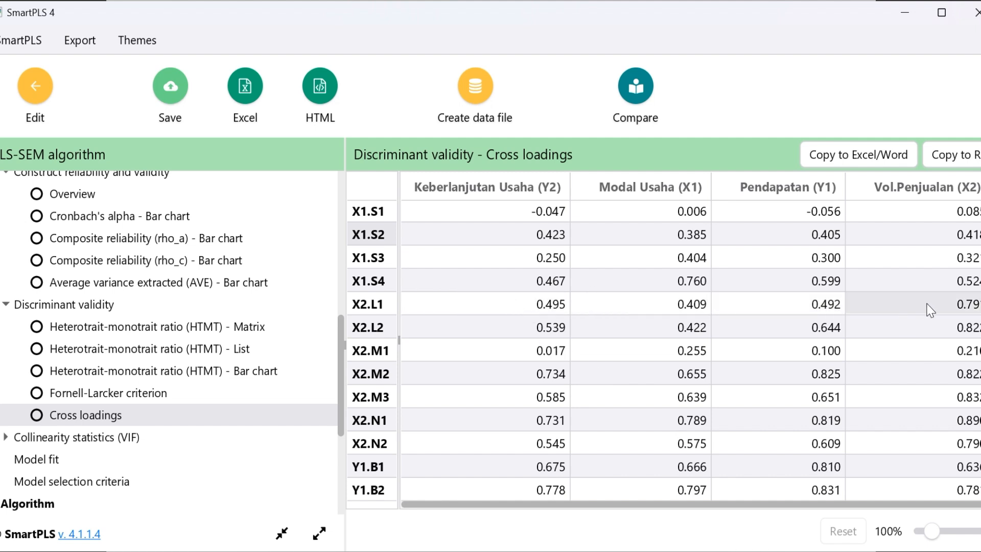
left_click_drag(930, 310, 932, 436)
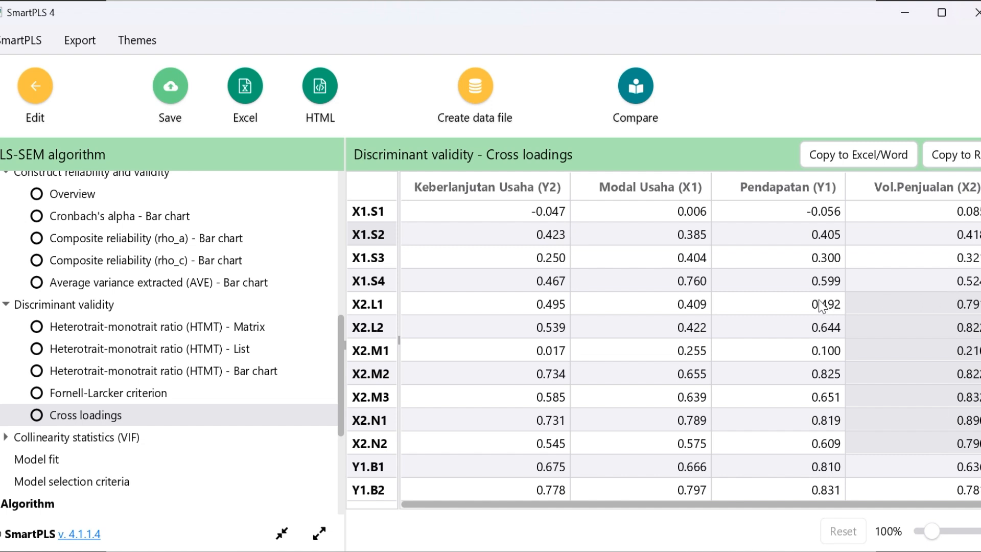
scroll(827, 326, "down", 1)
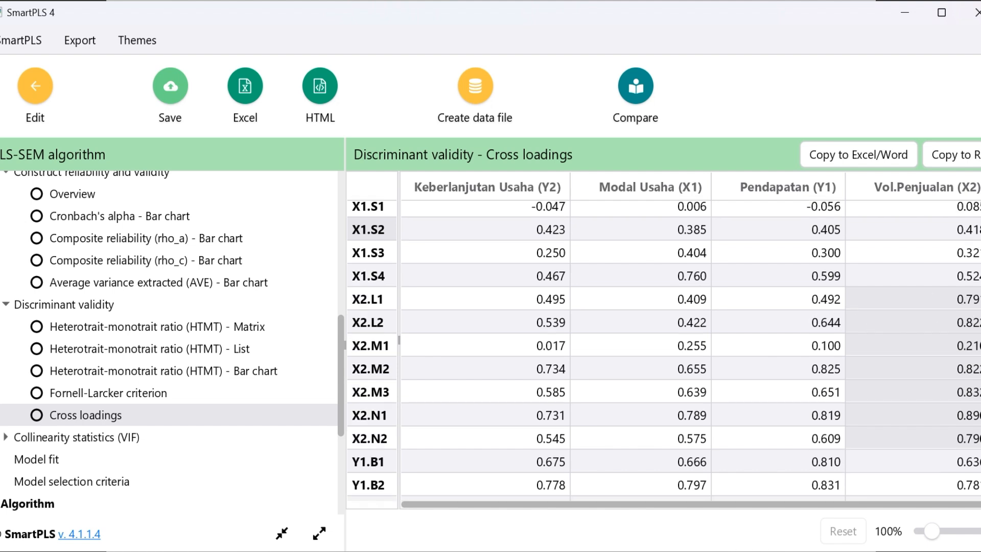
scroll(664, 350, "down", 3)
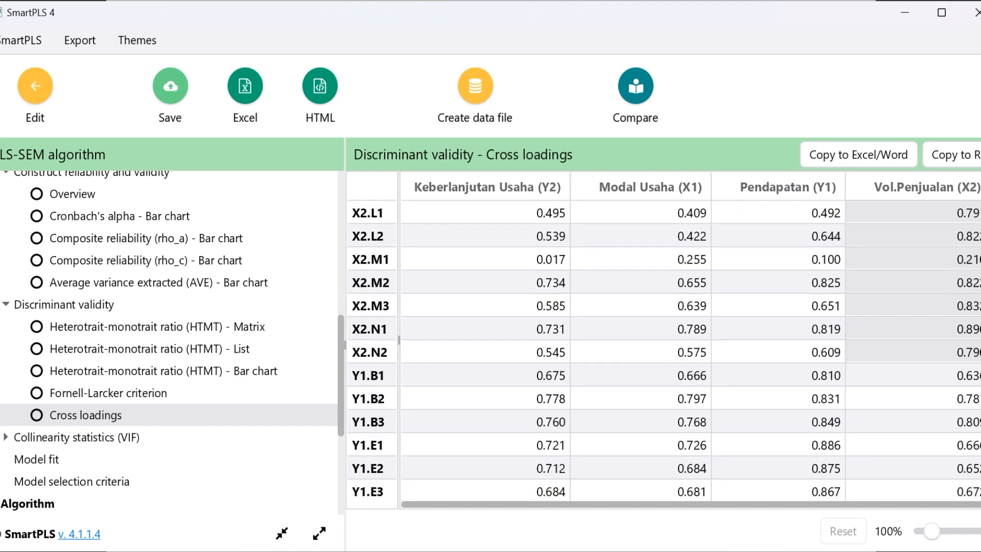
Mark the Pendapatan (Y1) cross loadings of indicators Y1.B1 to Y1.R2 and compare them with the other columns
scroll(664, 350, "up", 2)
scroll(777, 338, "down", 3)
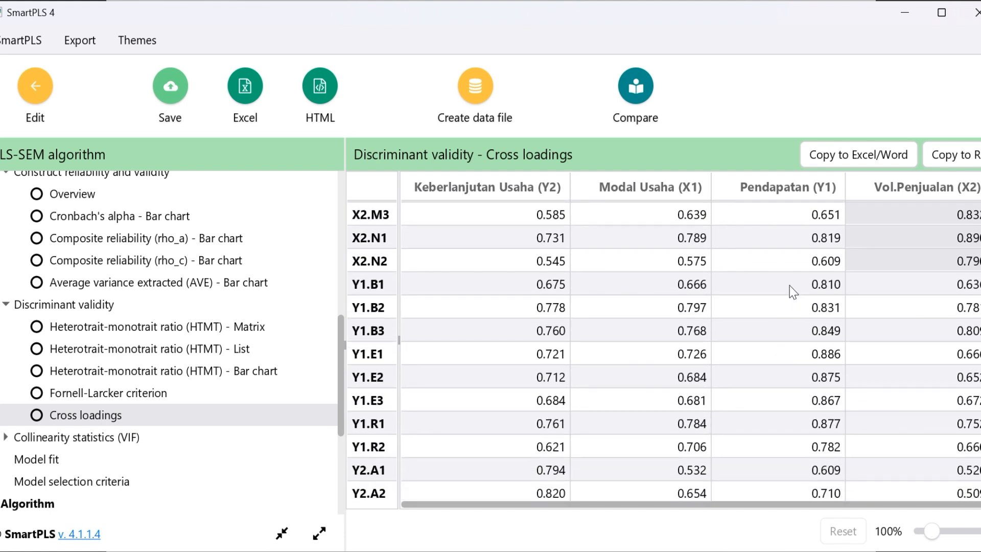
left_click_drag(790, 284, 821, 440)
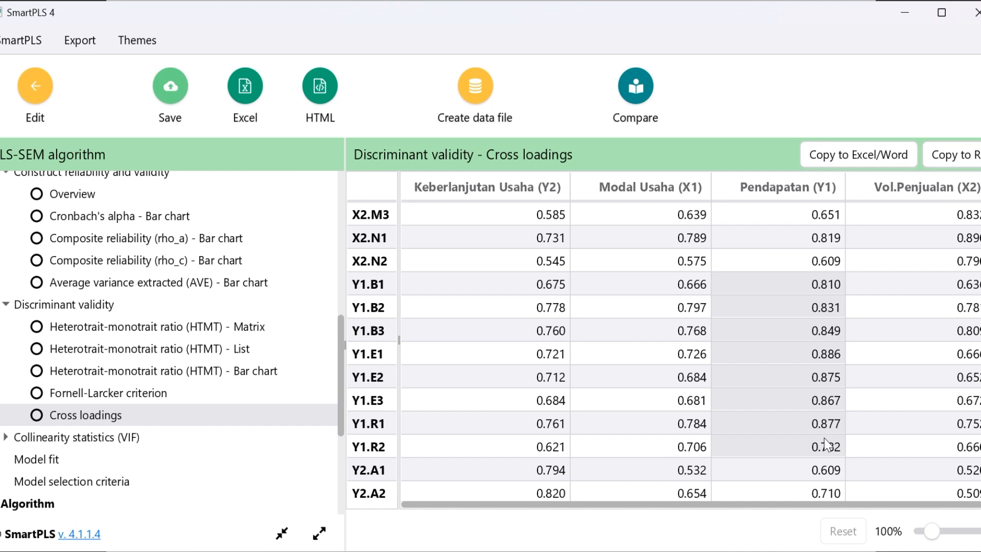
left_click(826, 443)
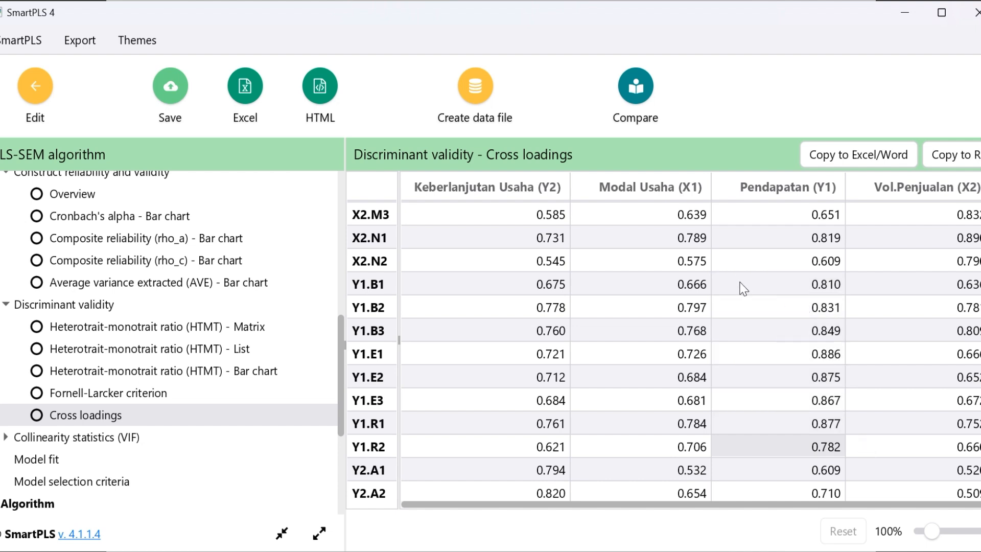
left_click_drag(778, 283, 807, 440)
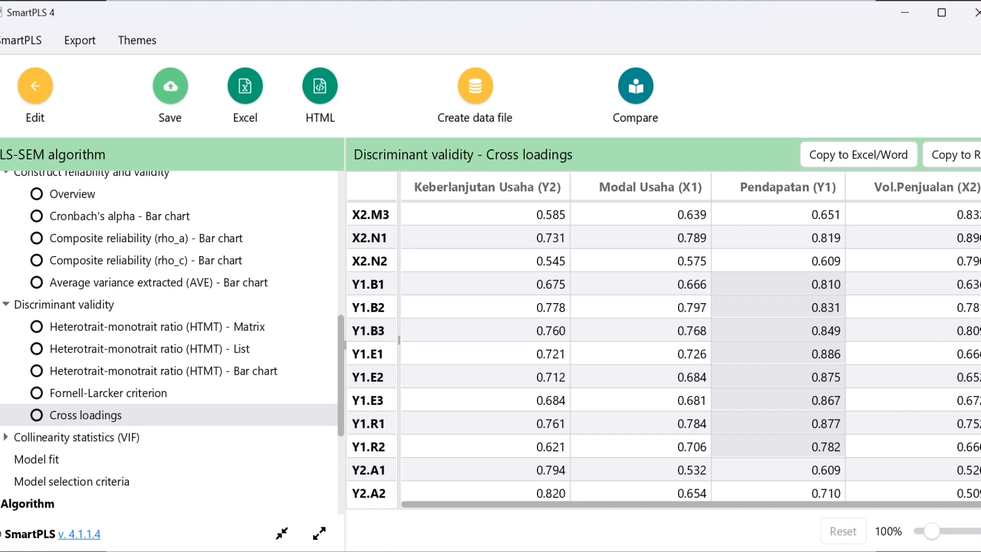
Mark the Keberlanjutan Usaha (Y2) cross loadings of indicators Y2.A1 to Y2.O2 for comparison with the other constructs
scroll(664, 349, "down", 3)
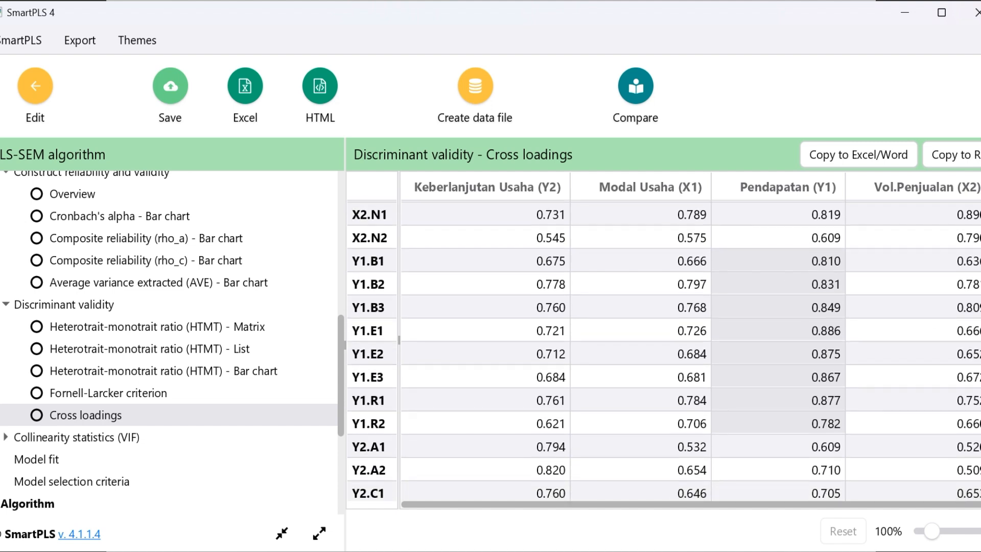
scroll(664, 348, "down", 3)
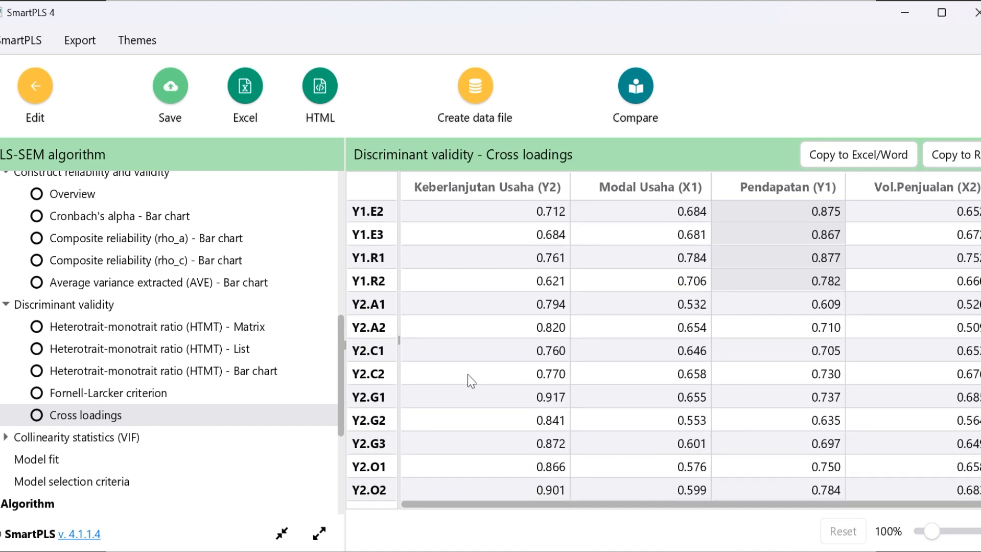
left_click_drag(425, 296, 558, 489)
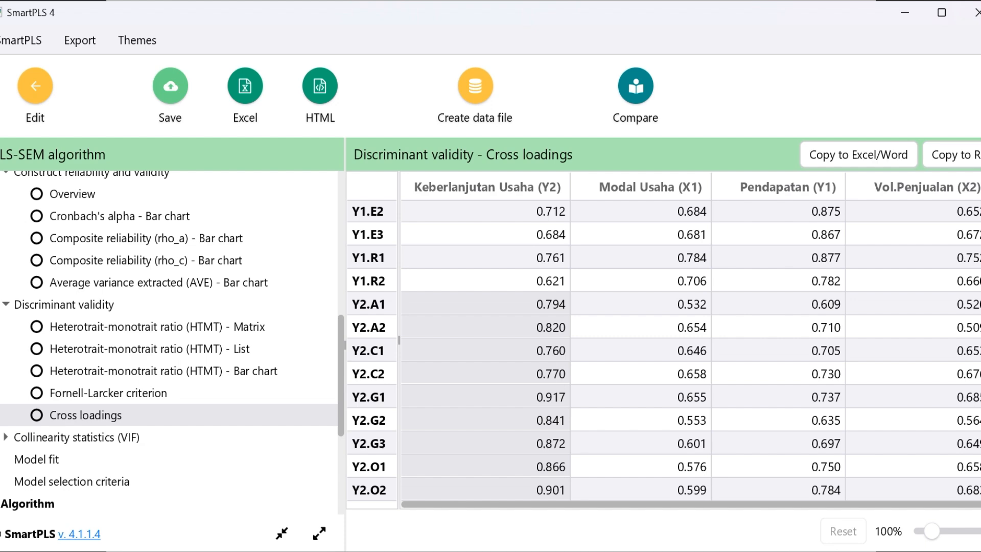
Recheck the cross loadings of the X1 indicators, focusing on X1.S2 under Modal Usaha (X1)
scroll(972, 271, "up", 6)
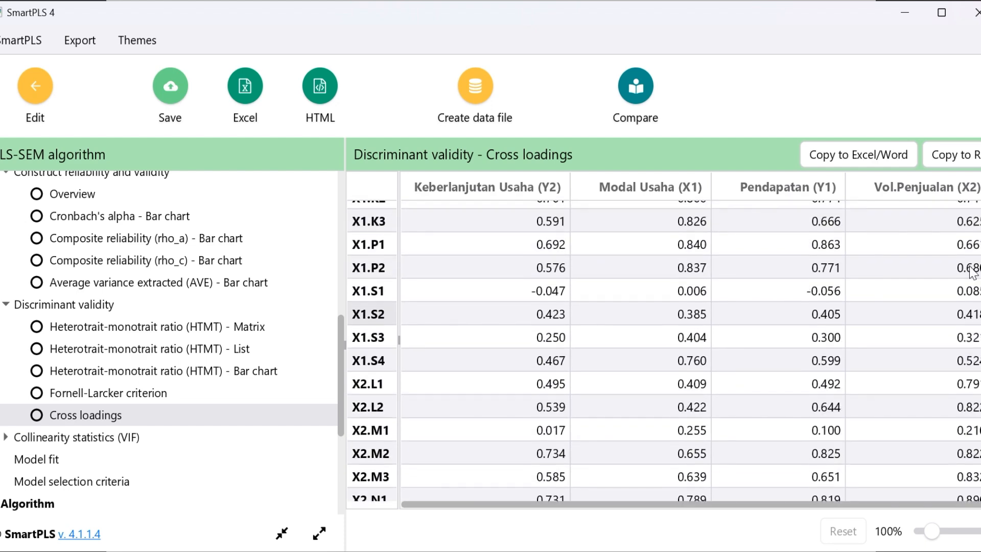
scroll(972, 271, "up", 2)
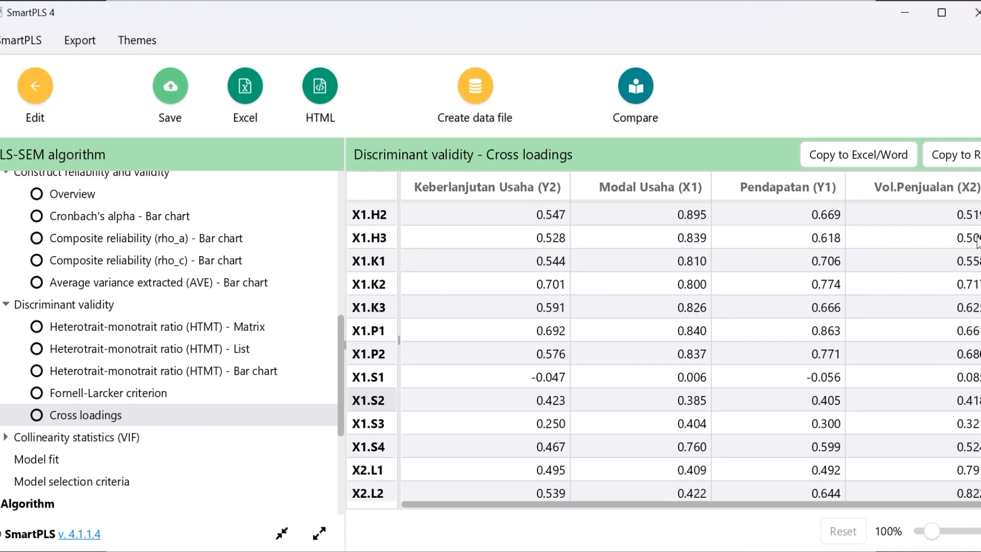
scroll(978, 235, "up", 1)
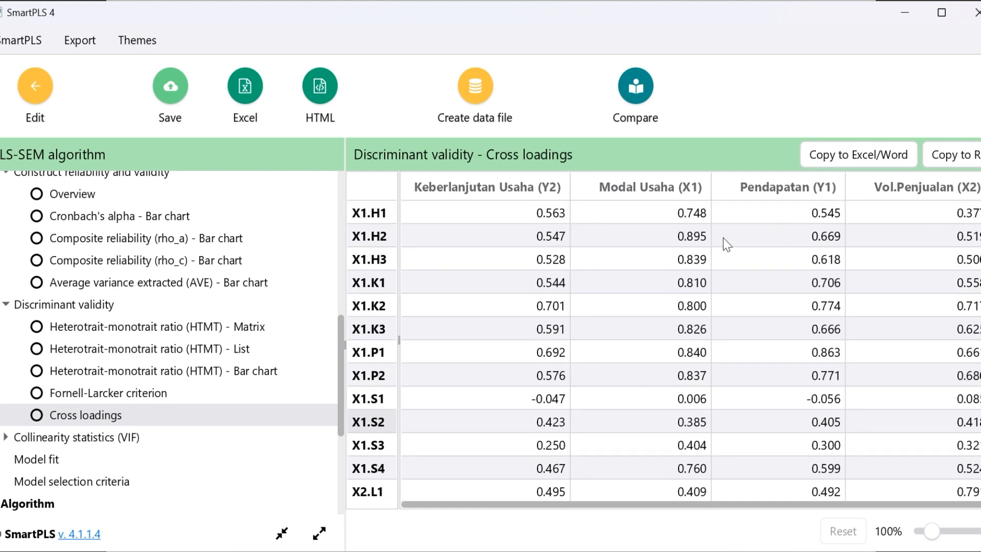
left_click_drag(680, 215, 701, 478)
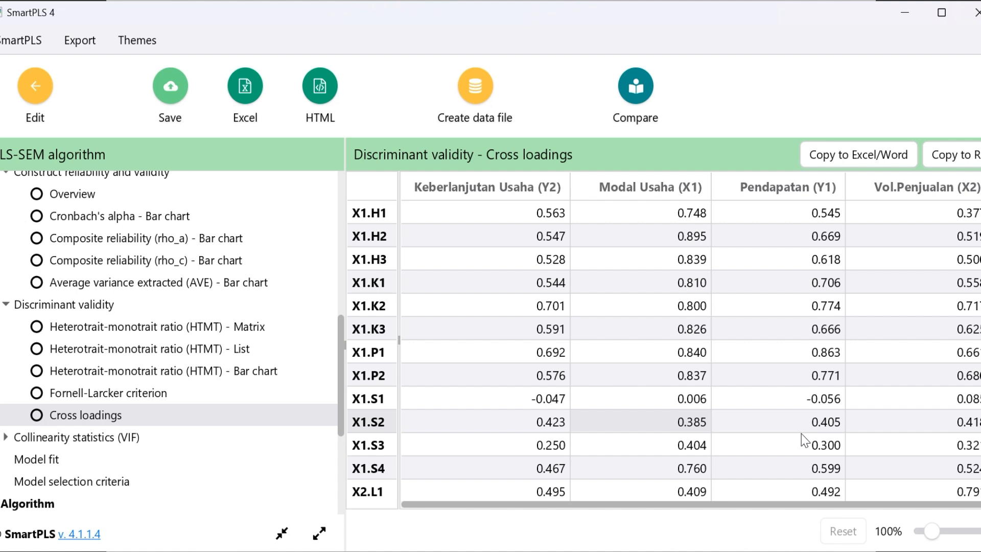
Review the X2 indicators' cross loadings and compare X2.M2's loading on Pendapatan (Y1) with its loading on Vol.Penjualan (X2)
scroll(803, 439, "down", 3)
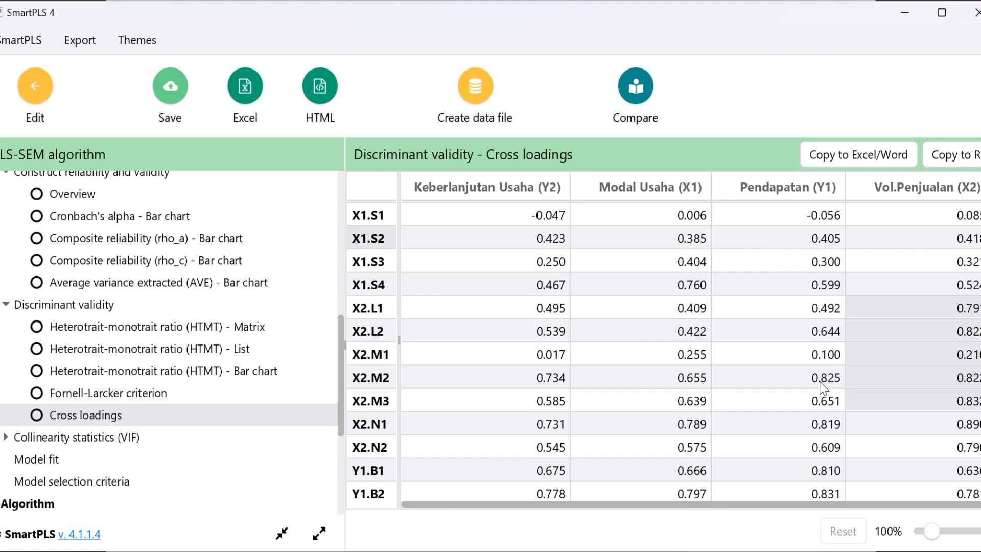
left_click(821, 383)
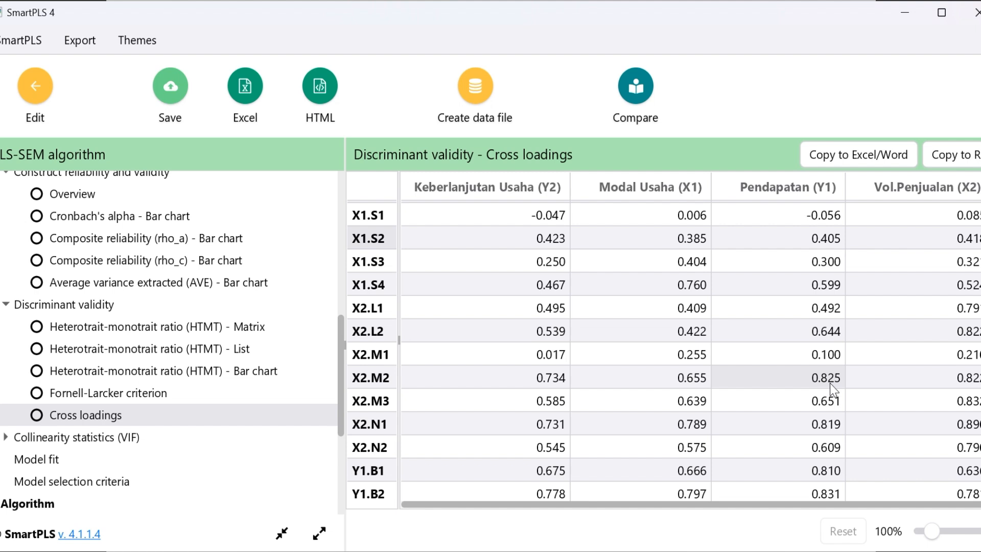
key("Right")
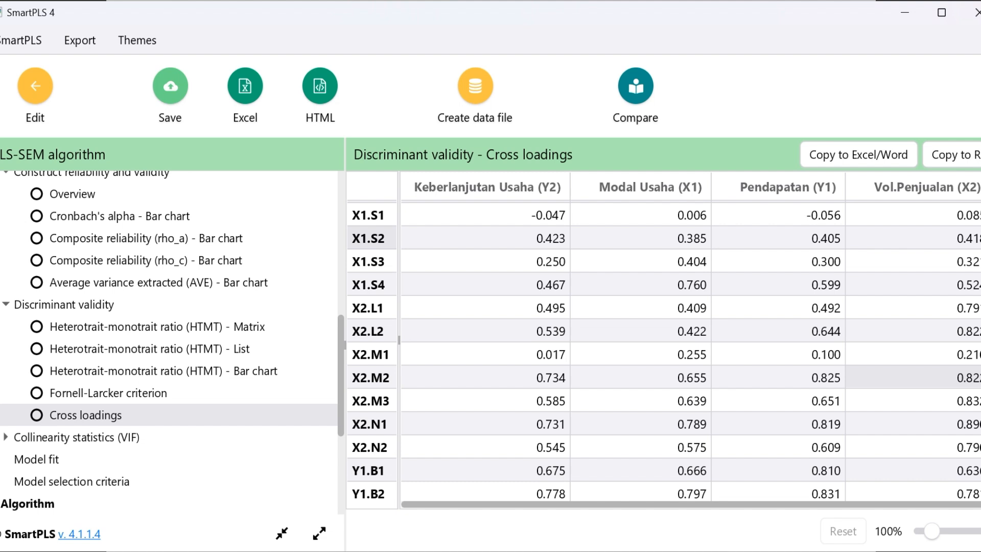
scroll(664, 352, "up", 3)
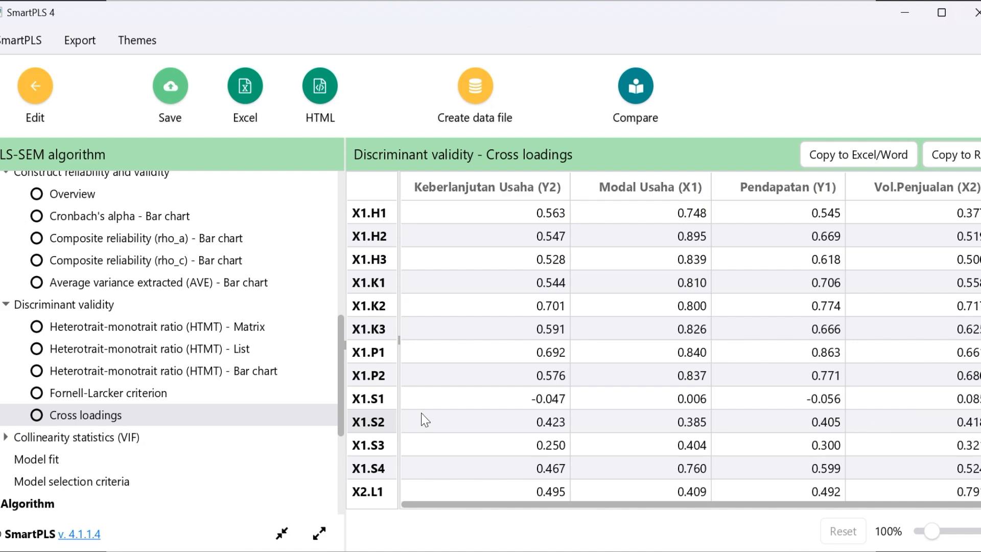
Reopen the outer loadings matrix and mark the Modal Usaha indicators X1.S1 to X1.S3
scroll(328, 299, "up", 5)
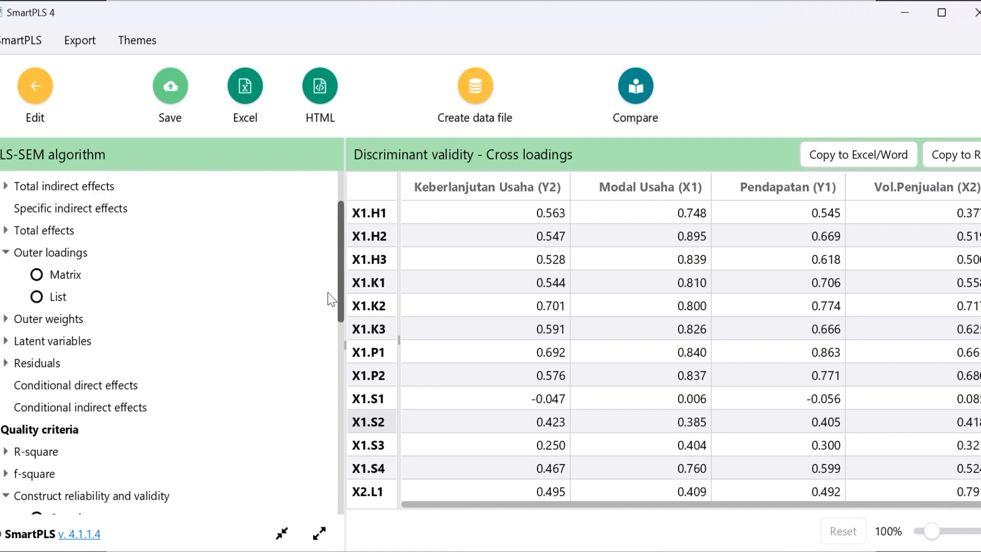
scroll(329, 291, "up", 2)
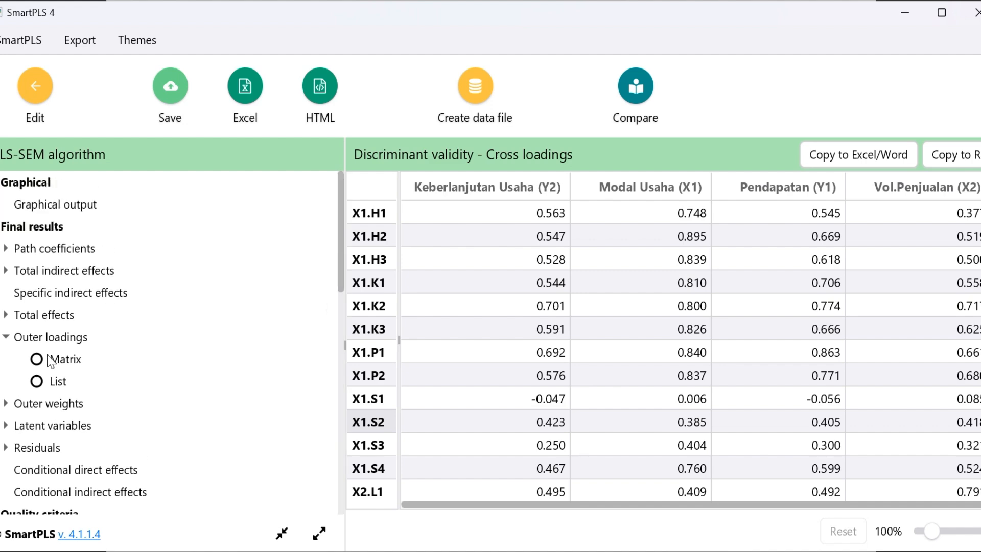
left_click(46, 384)
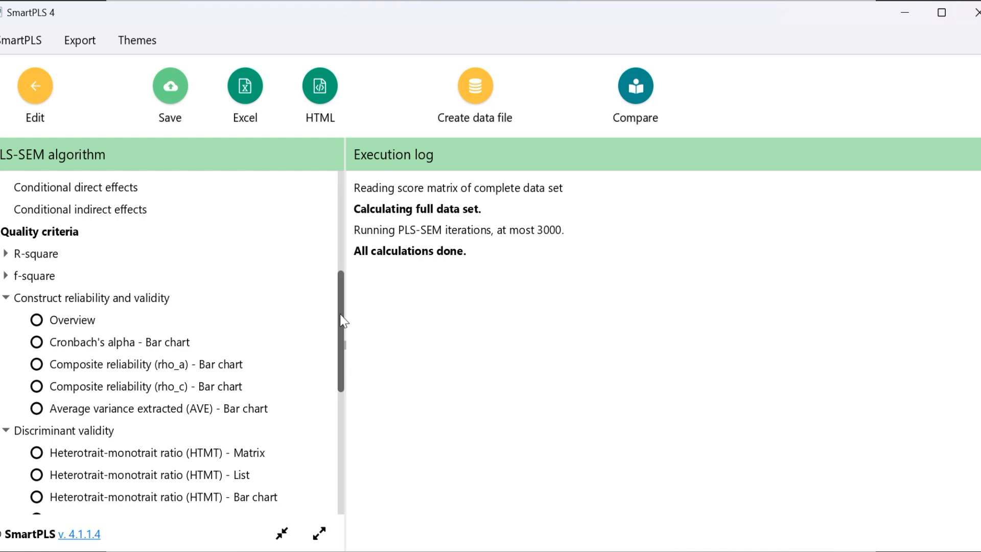
left_click_drag(344, 322, 342, 297)
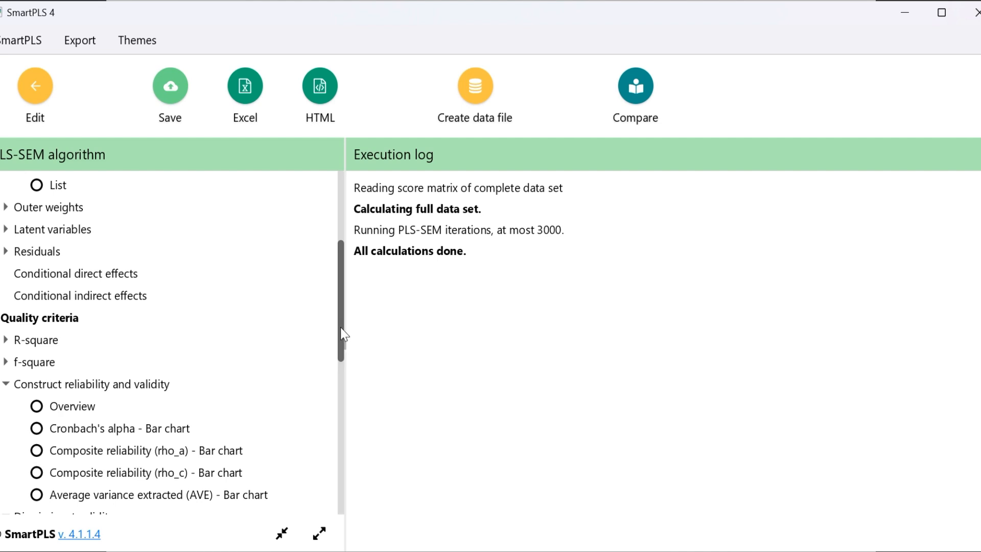
left_click_drag(340, 330, 336, 266)
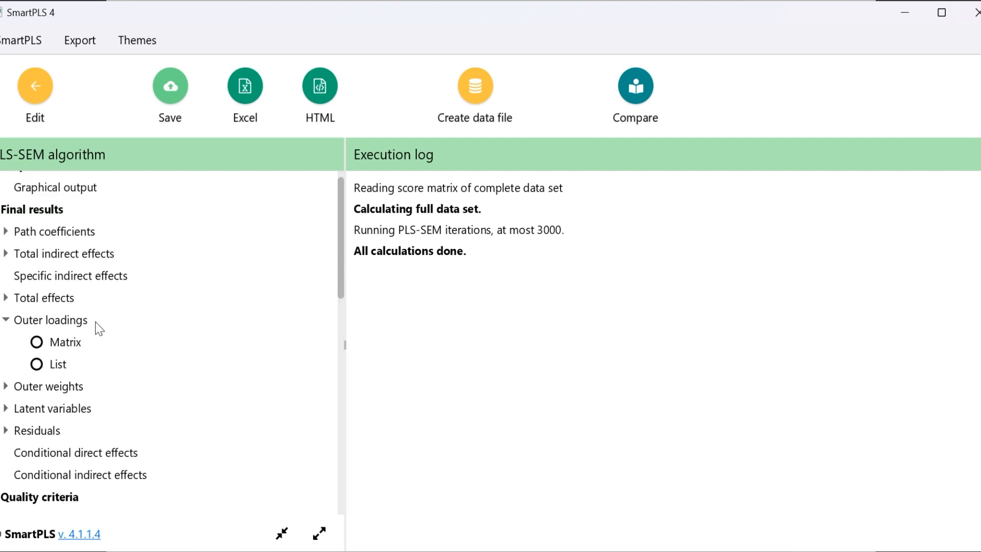
left_click(45, 341)
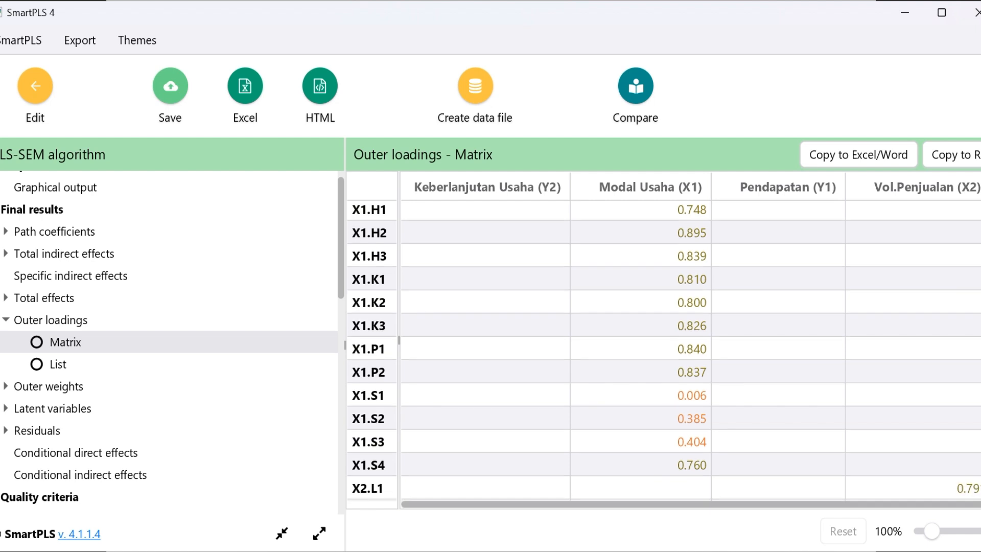
scroll(664, 350, "down", 5)
scroll(663, 350, "up", 3)
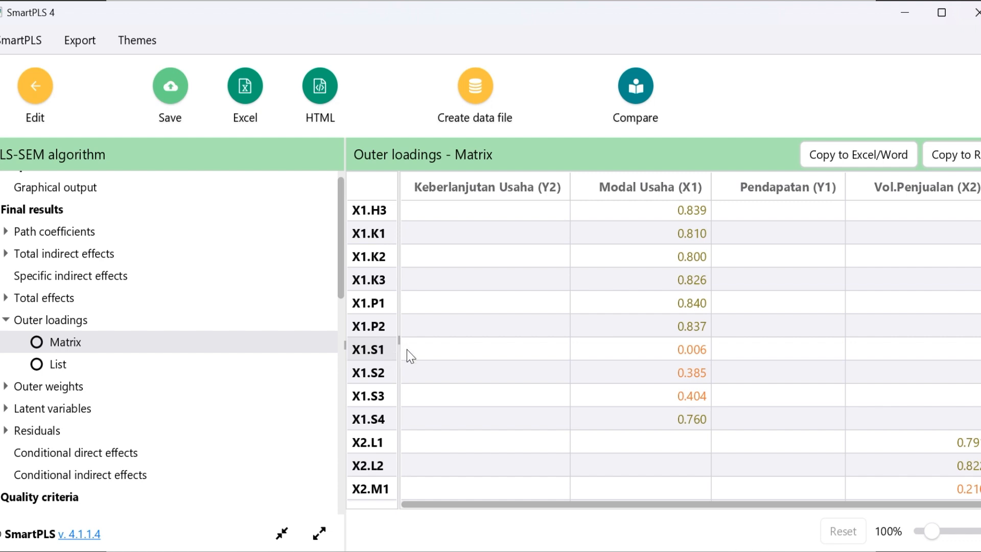
mouse_move(407, 350)
left_mouse_down()
mouse_move(648, 364)
mouse_move(690, 394)
left_mouse_up()
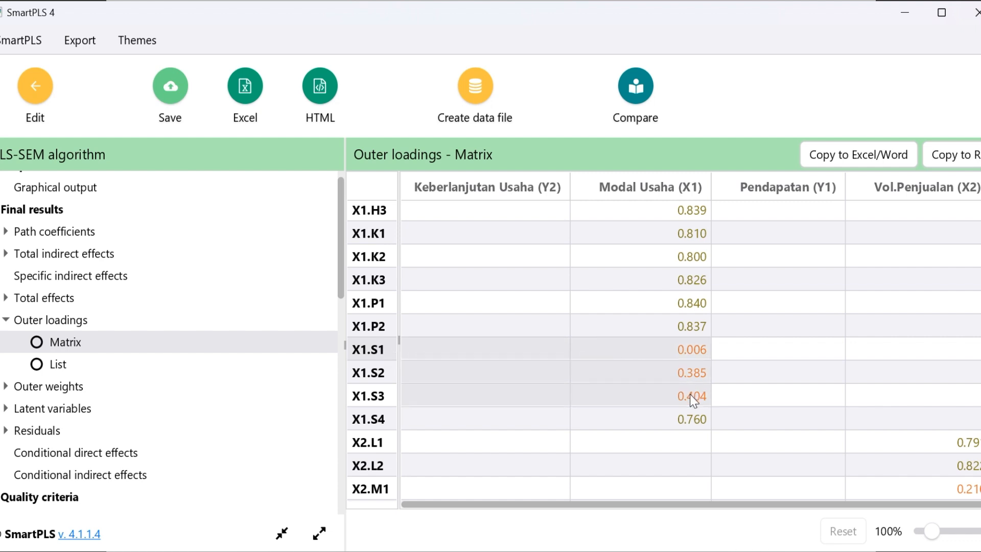
Mark the Modal Usaha outer loadings of X1.S1 to X1.S3 again and review them alongside the neighbouring X2 and Y1 indicators
left_click(542, 359)
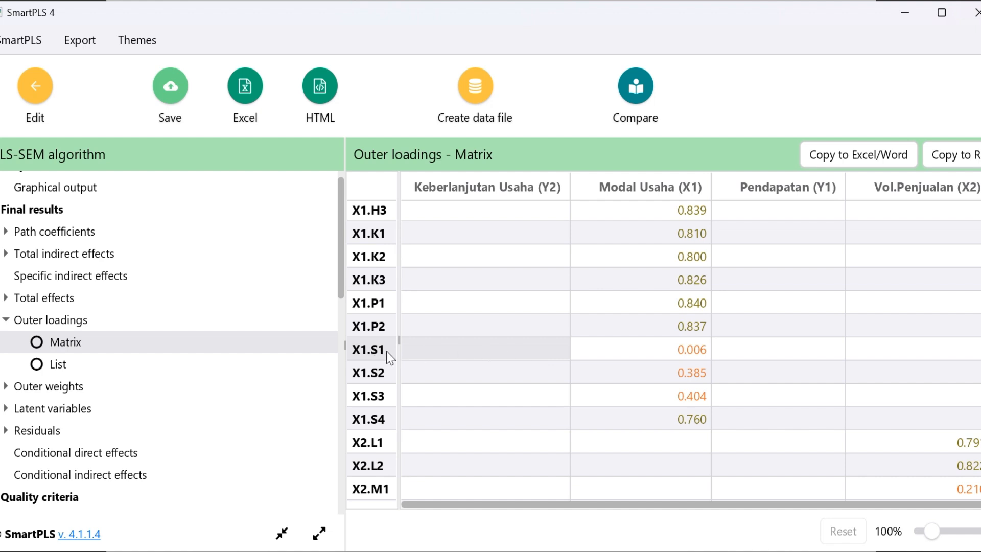
mouse_move(474, 351)
left_mouse_down()
mouse_move(694, 373)
mouse_move(697, 406)
left_mouse_up()
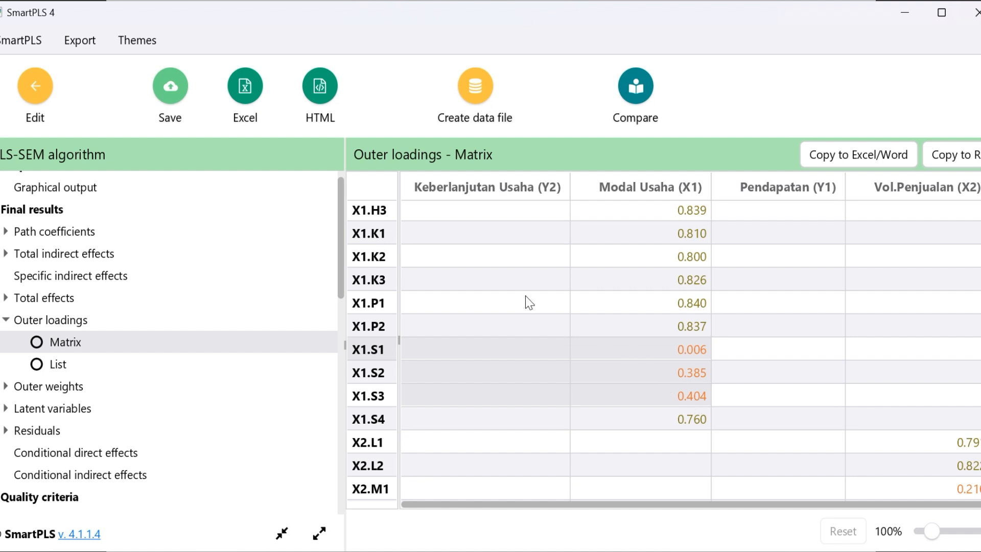
left_click(579, 327)
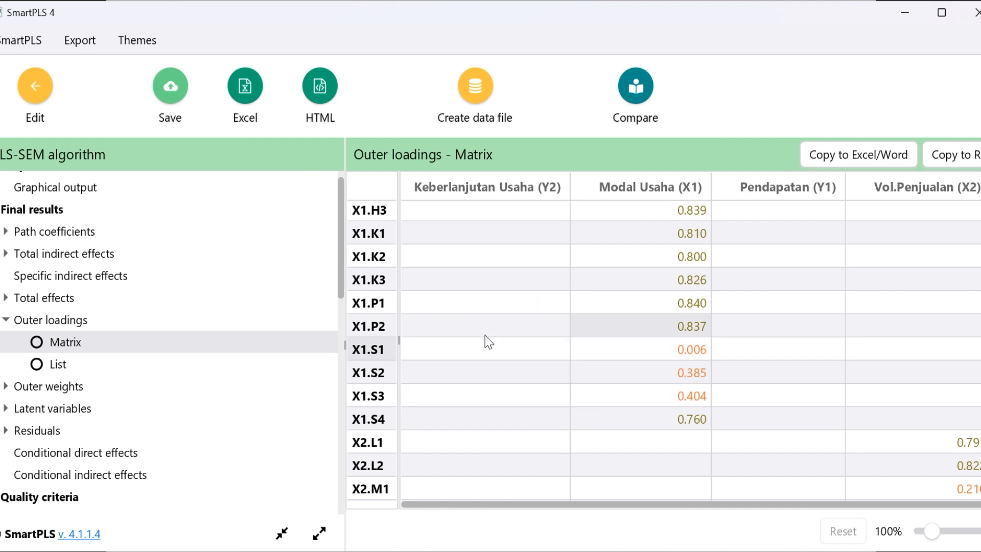
left_click_drag(467, 350, 686, 393)
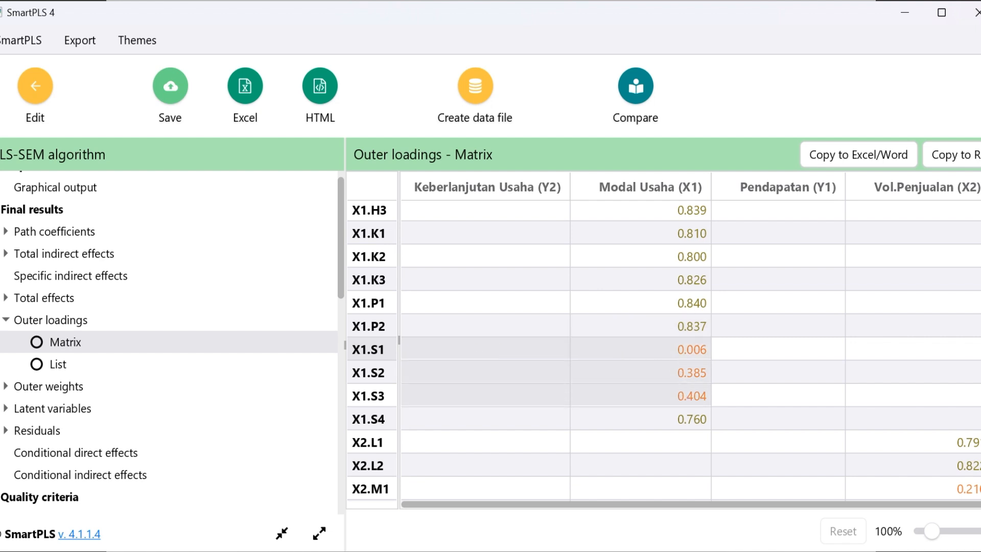
scroll(665, 350, "down", 4)
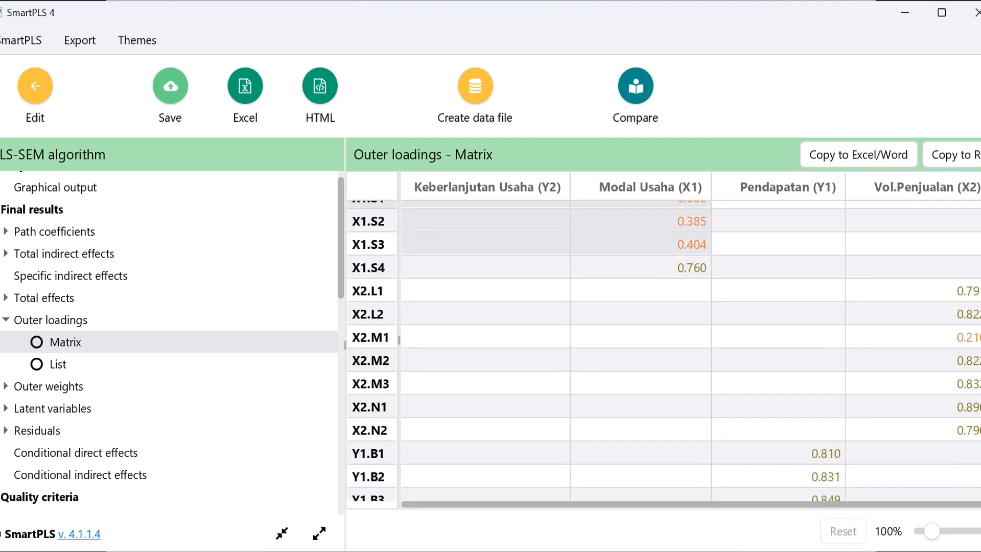
scroll(665, 351, "up", 5)
scroll(664, 351, "down", 3)
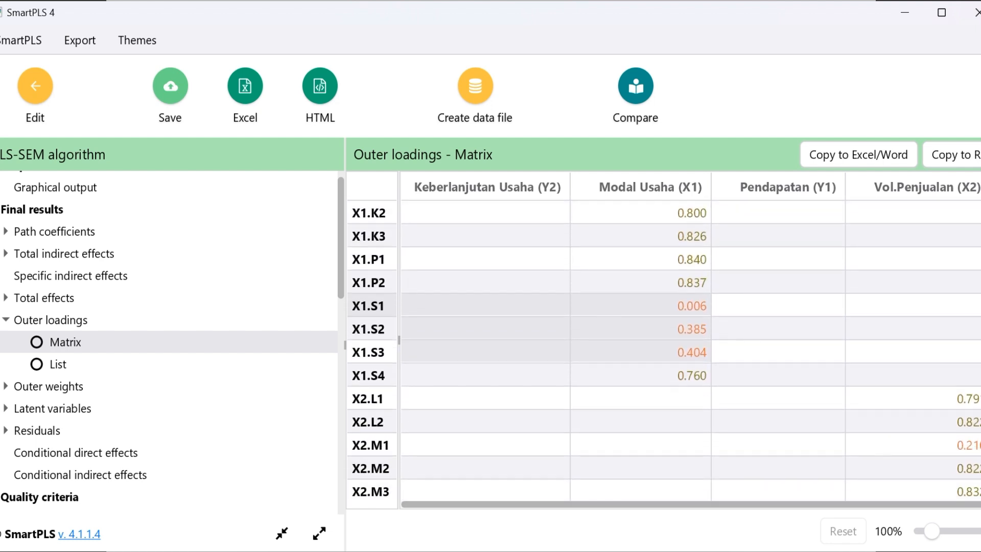
scroll(664, 351, "up", 3)
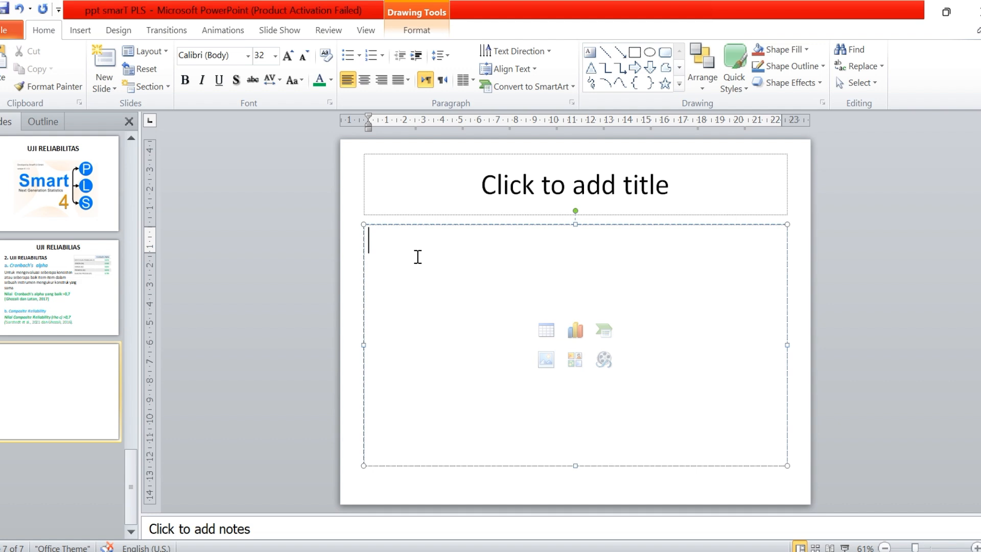
Switch to PowerPoint and enter the line "Item yang tidak valid :" in the content placeholder of the new slide 7
type("i")
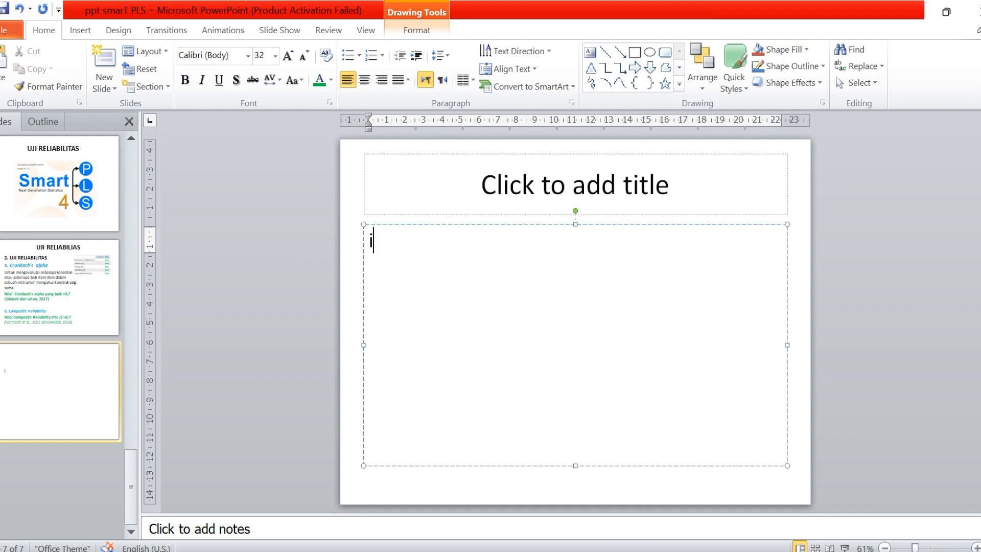
type("ten")
key("BackSpace")
type("m yang tidak ")
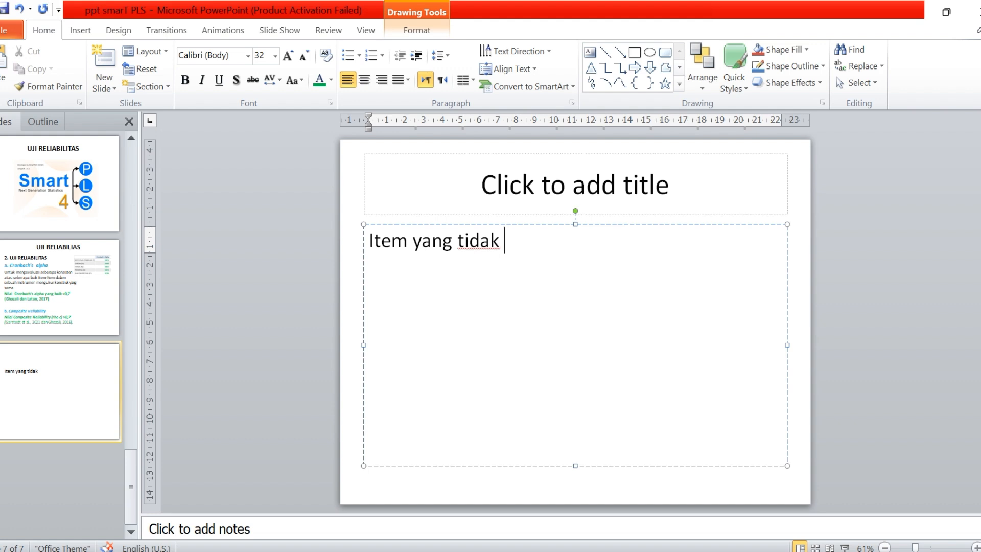
type("valid :")
Check the indicator code in the SmartPLS outer loadings and list X1.S1 under the heading line on the PowerPoint slide, followed by a new line
key("alt+Tab")
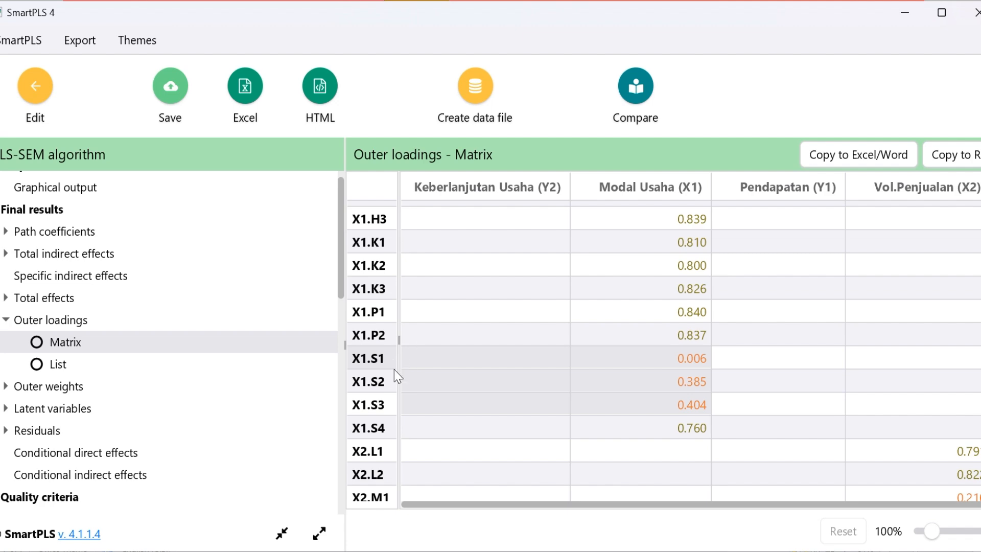
key("alt+Tab")
type("Z")
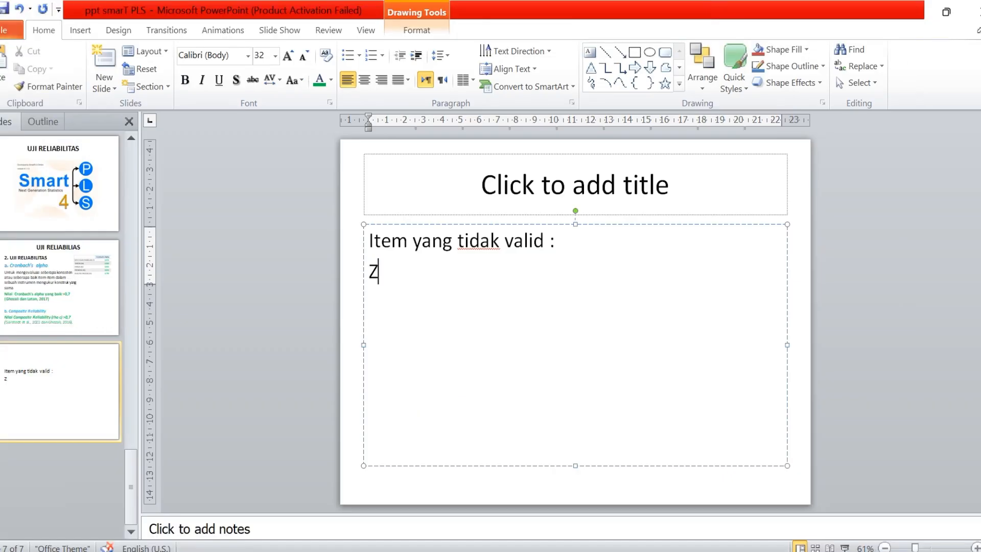
key("BackSpace")
type("X1.S1")
key("shift+Left")
key("shift+Left")
key("shift+Left")
key("shift+Left")
key("shift+Left")
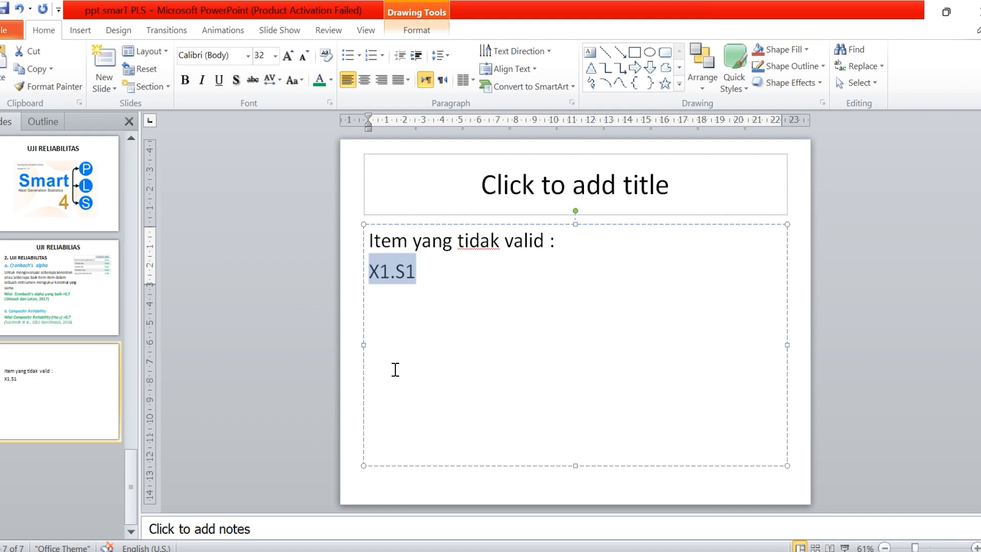
left_click(458, 279)
key("Return")
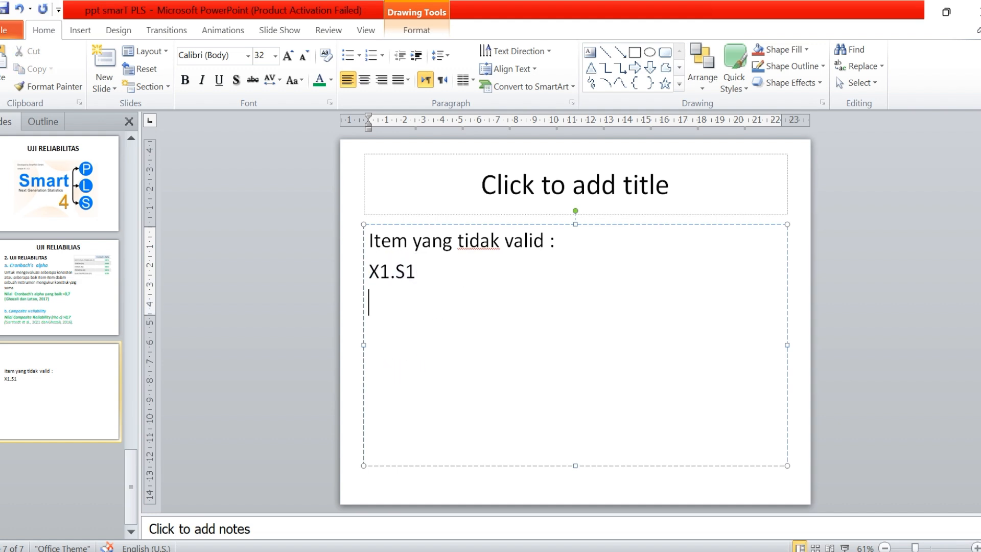
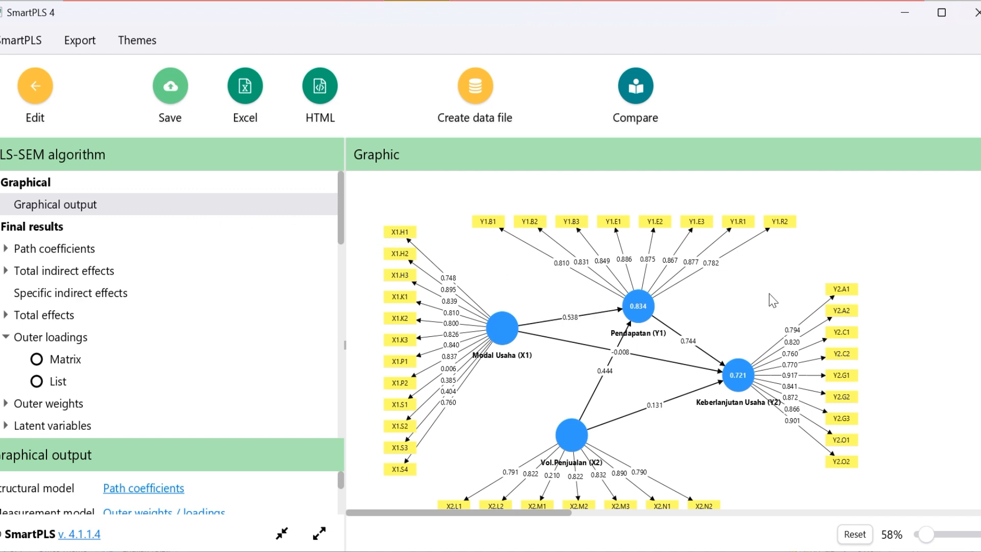
Examine the indicator loadings of Modal Usaha and Vol.Penjualan in the graphical output and compare them with the invalid-item list in PowerPoint
scroll(828, 276, "down", 1)
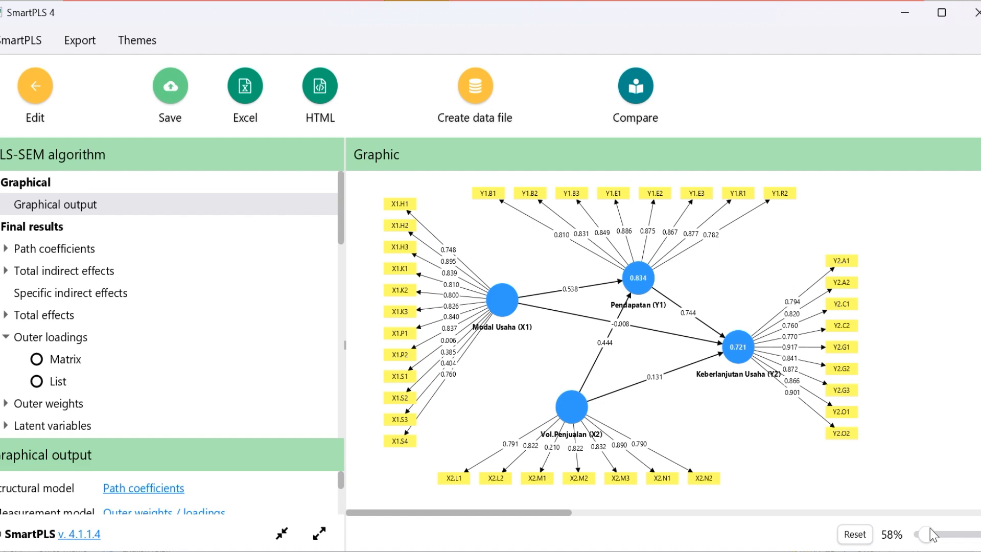
left_click_drag(930, 529, 941, 536)
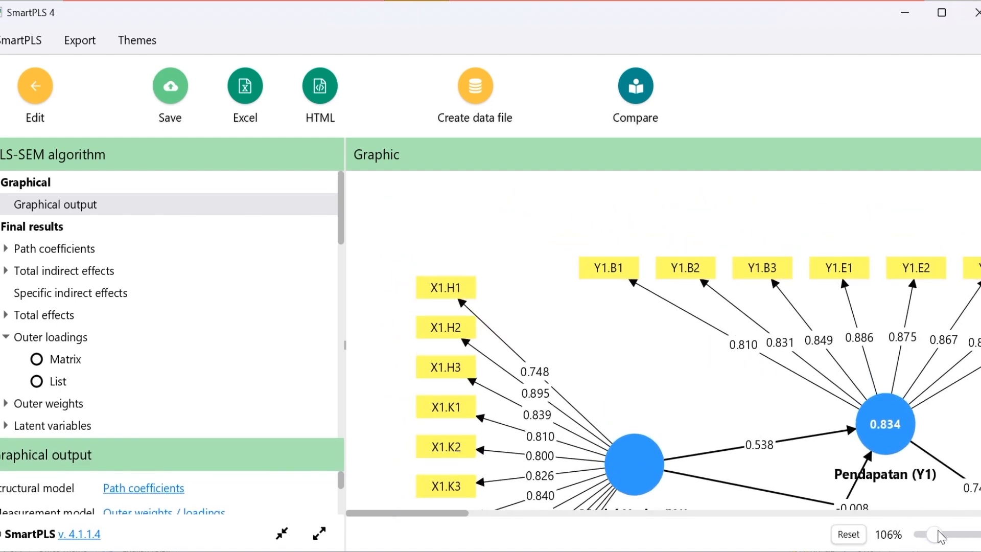
scroll(840, 275, "down", 5)
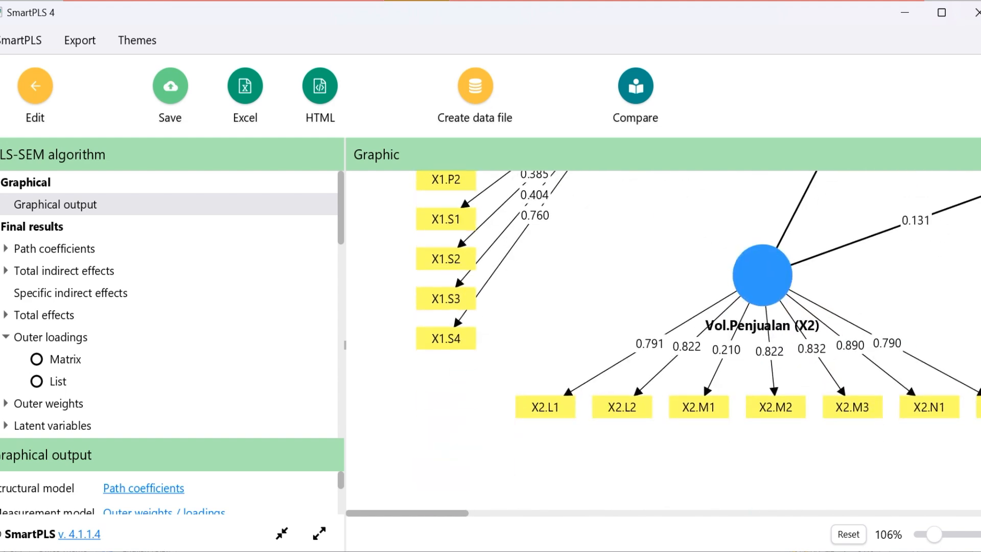
scroll(698, 340, "up", 1)
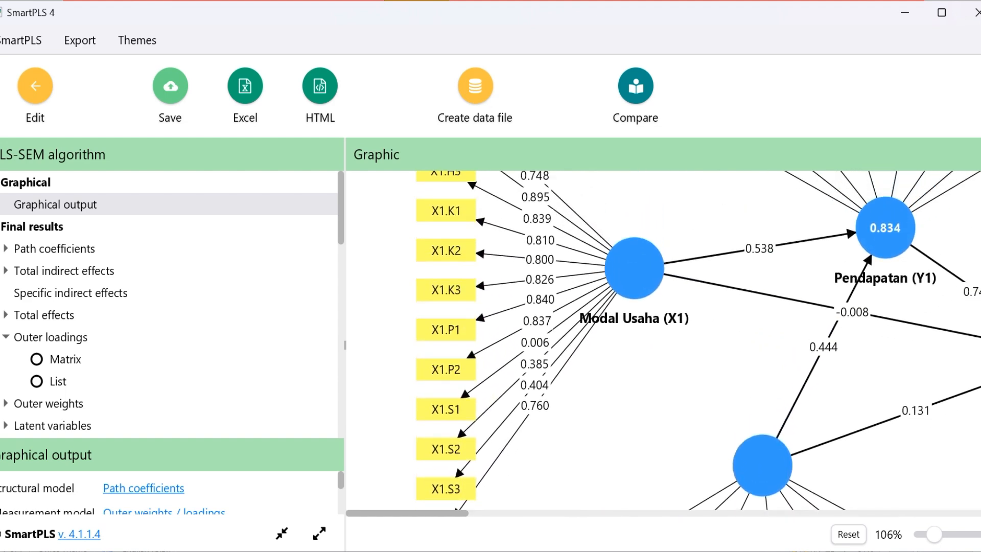
scroll(948, 234, "up", 1)
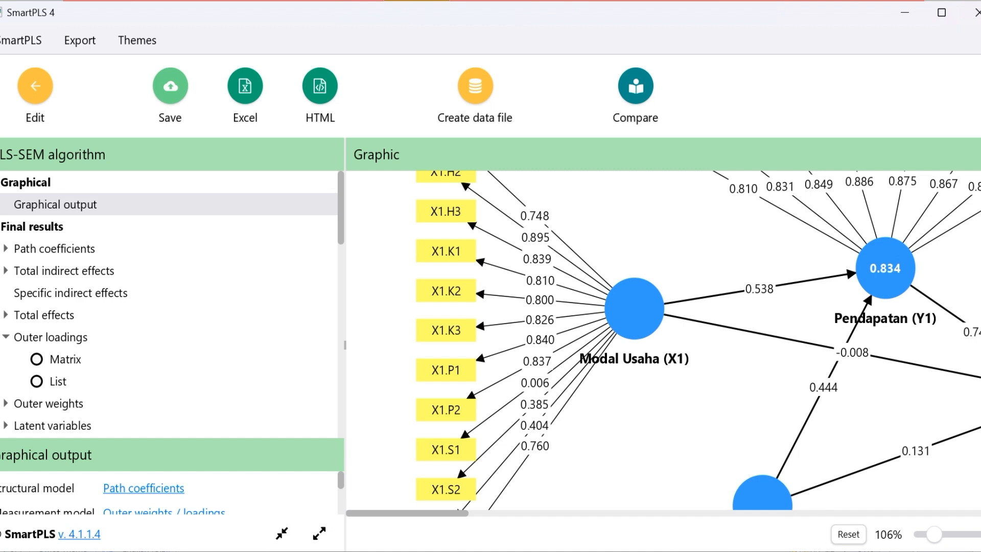
left_click(696, 551)
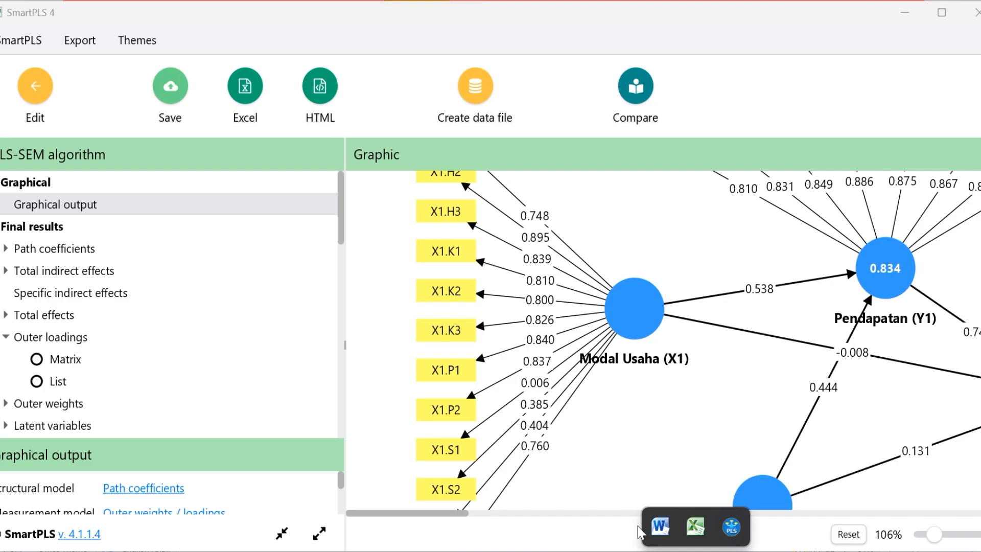
key("alt+Tab")
key("alt+Tab")
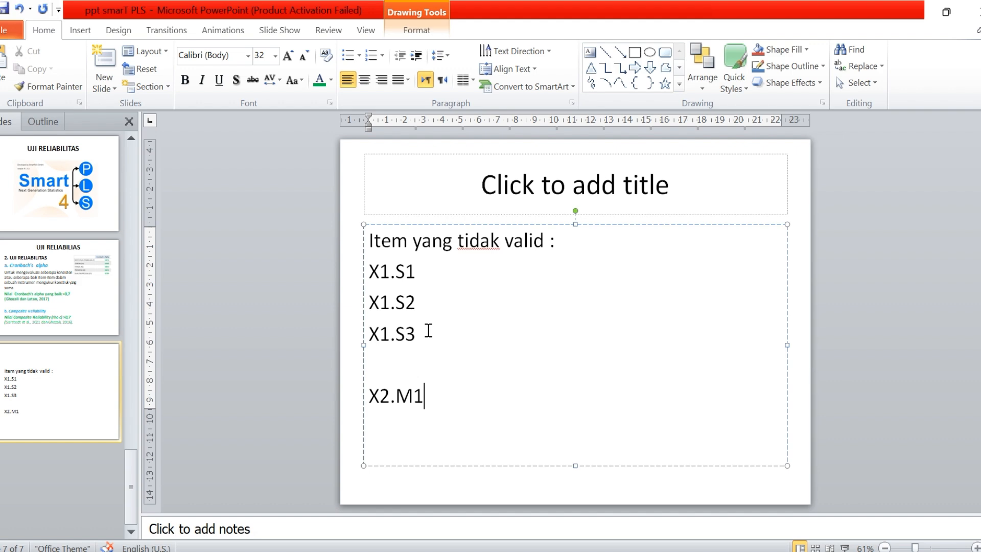
key("alt+Tab")
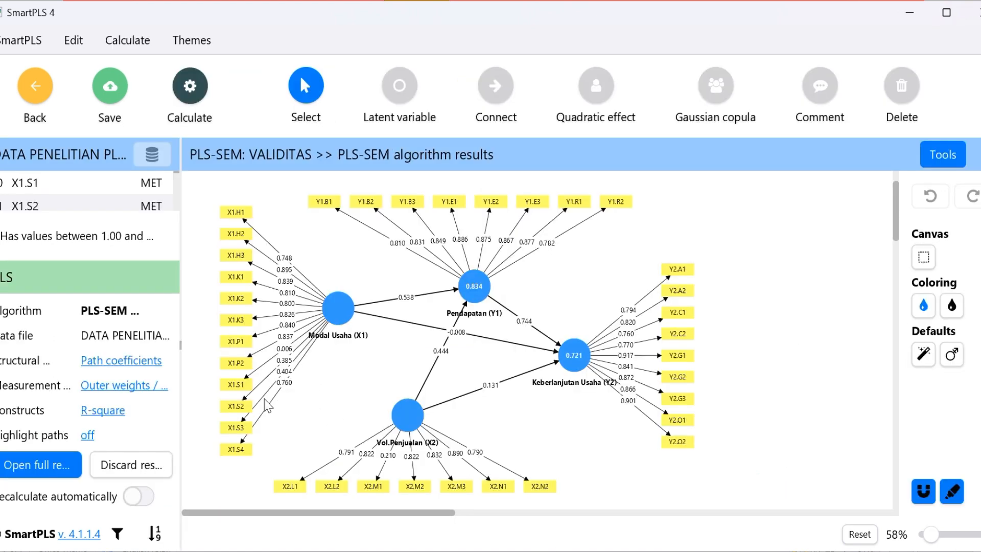
Delete the invalid indicator X1.S1 of Modal Usaha (X1) from the VALIDITAS model in SmartPLS
left_click(233, 392)
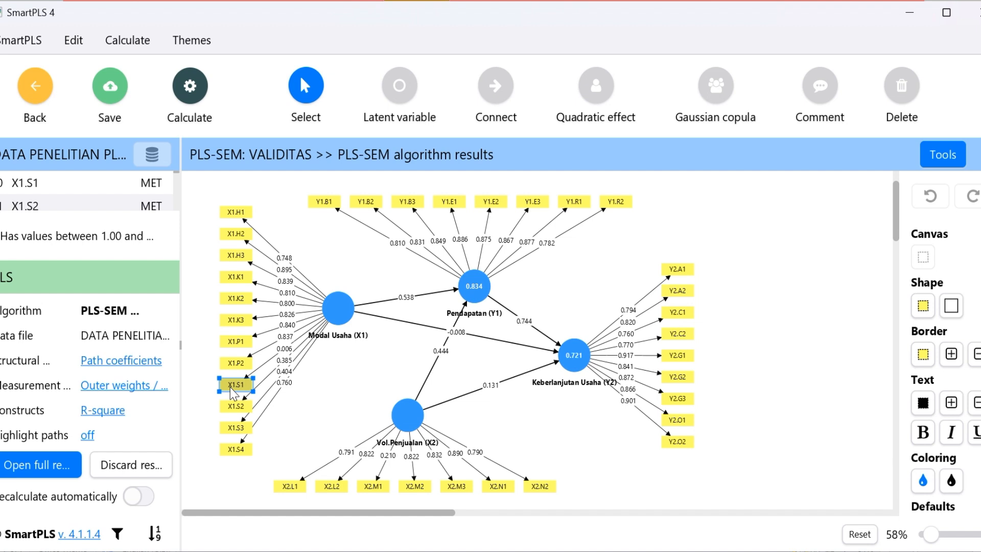
left_click(284, 349)
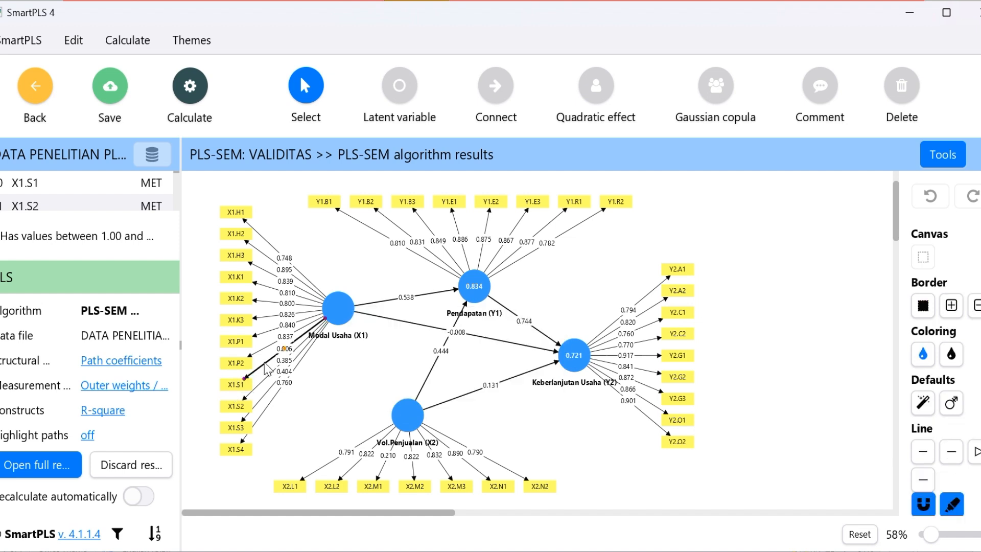
left_click(236, 385)
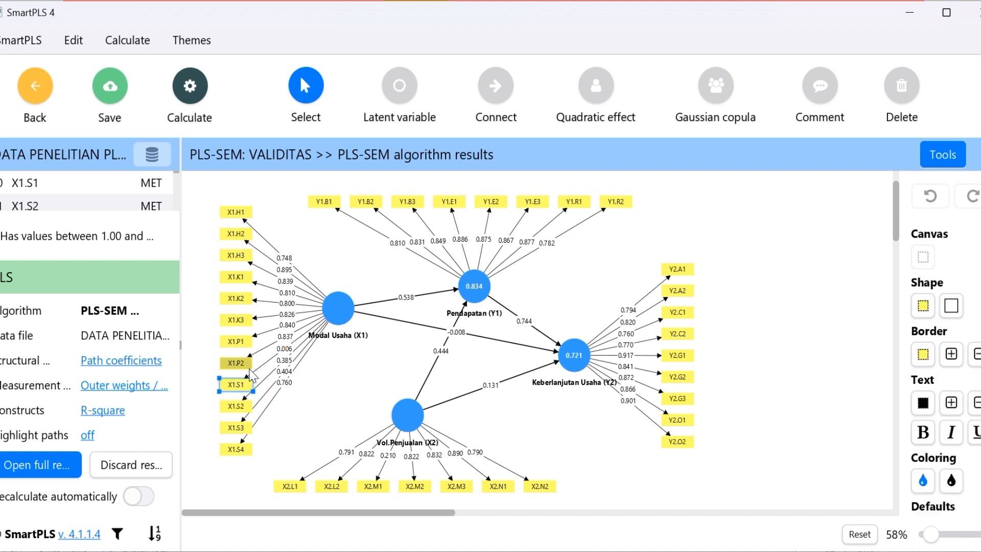
left_click(251, 375)
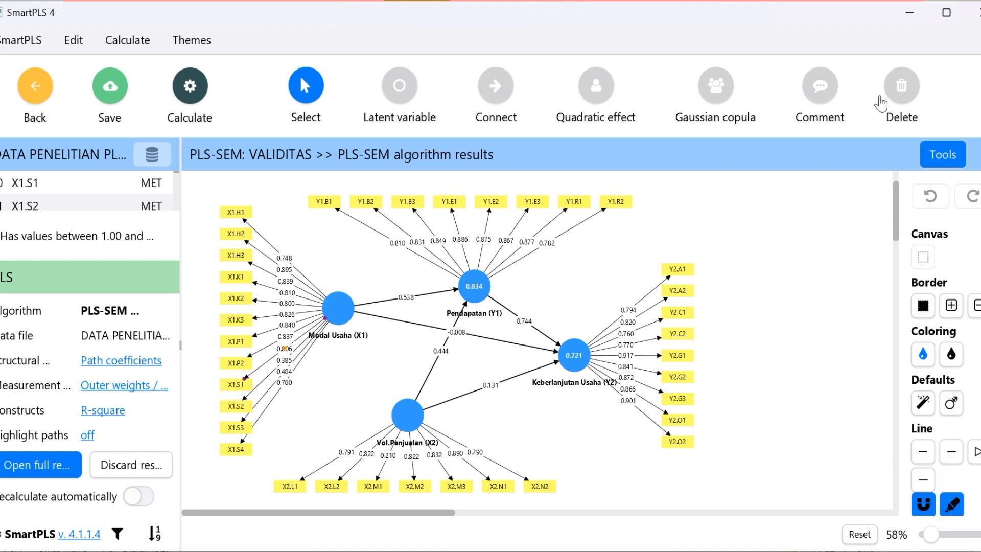
left_click(908, 100)
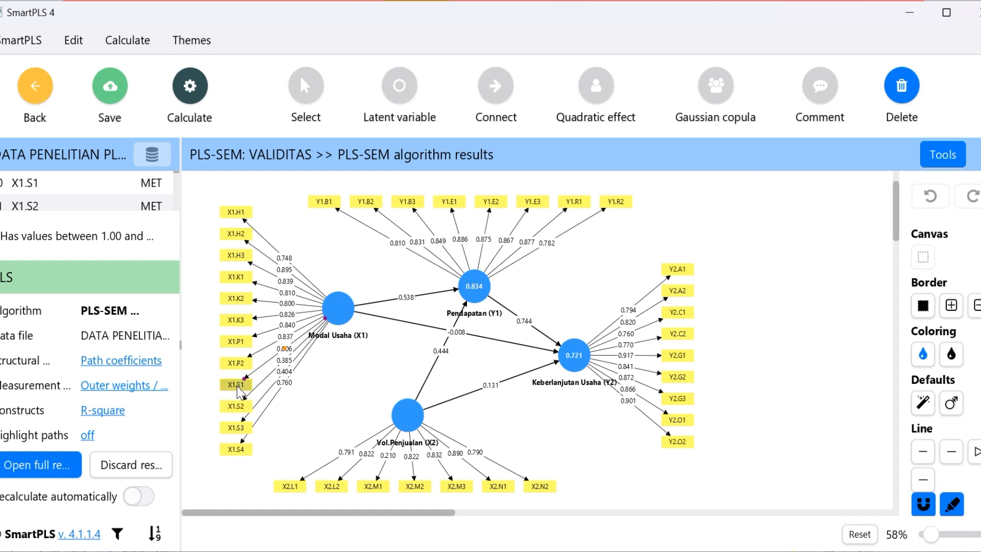
left_click(237, 388)
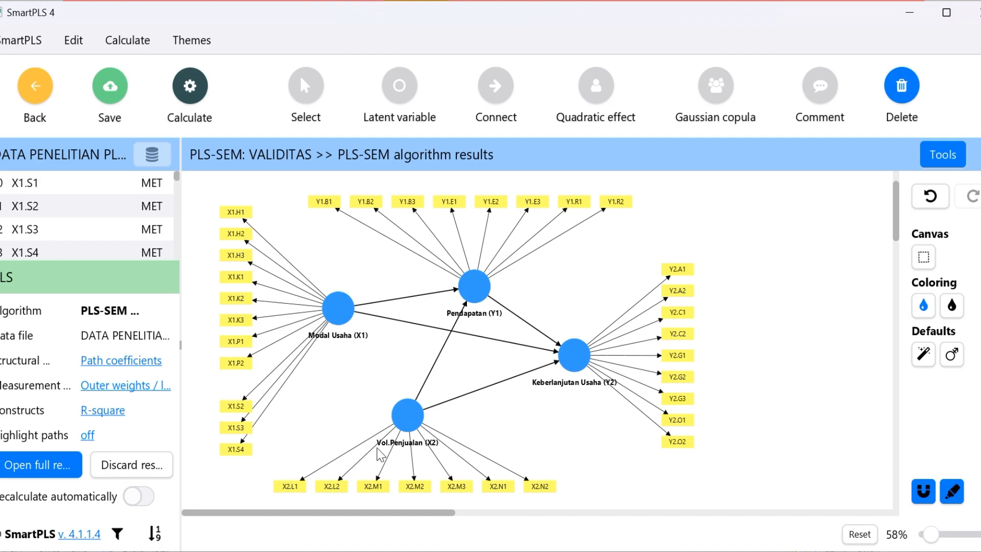
Check the invalid-item list in PowerPoint and delete indicators X1.S2, X1.S3 and X2.M1 from the SmartPLS model
left_click(584, 551)
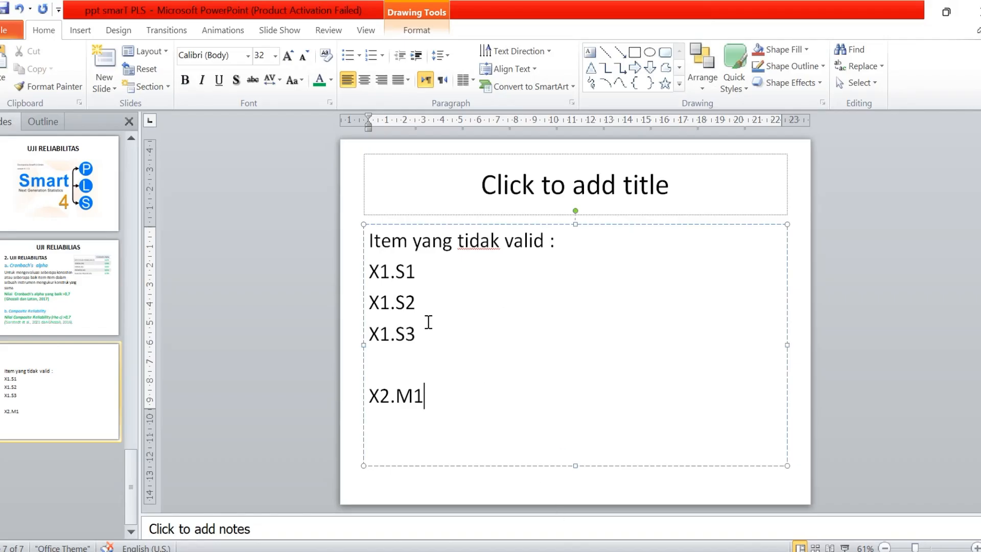
key("alt+Tab")
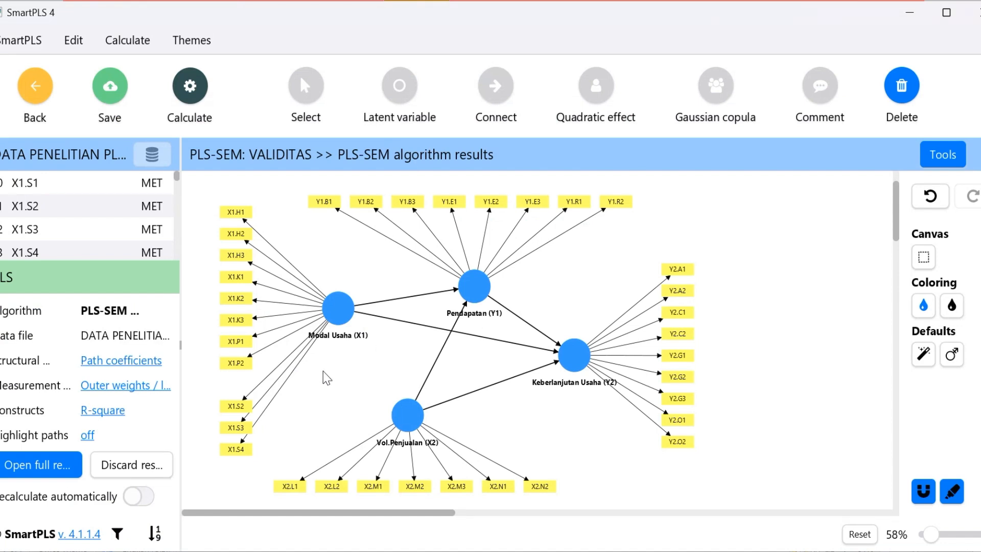
left_click(244, 405)
key("Delete")
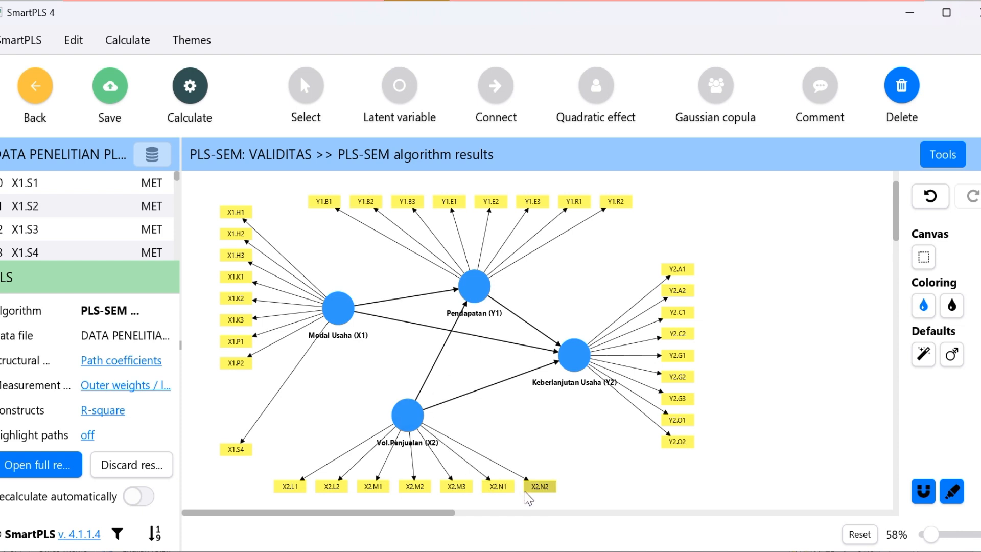
left_click(366, 490)
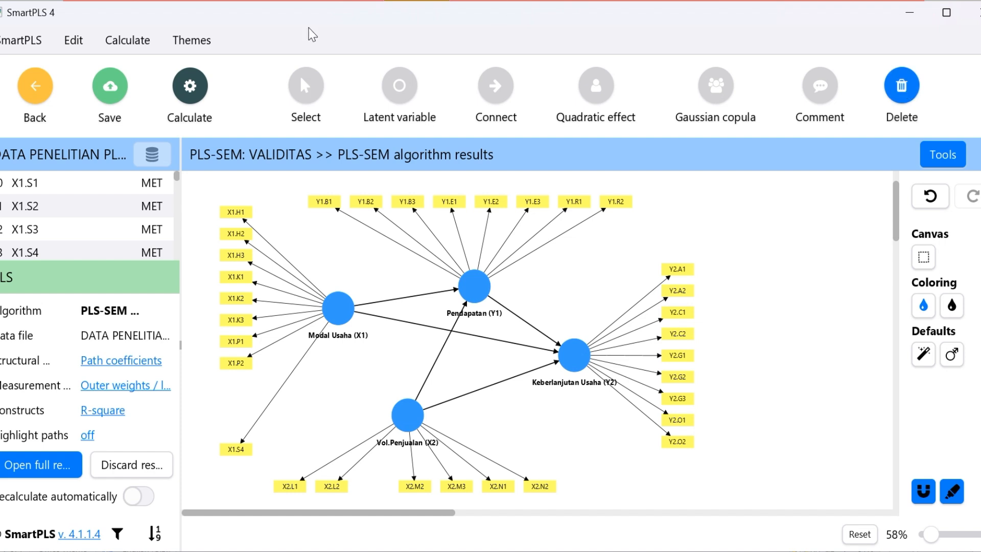
Return to selection mode and move indicator X1.S4 up directly beneath X1.P2 to close the gap
left_click(317, 98)
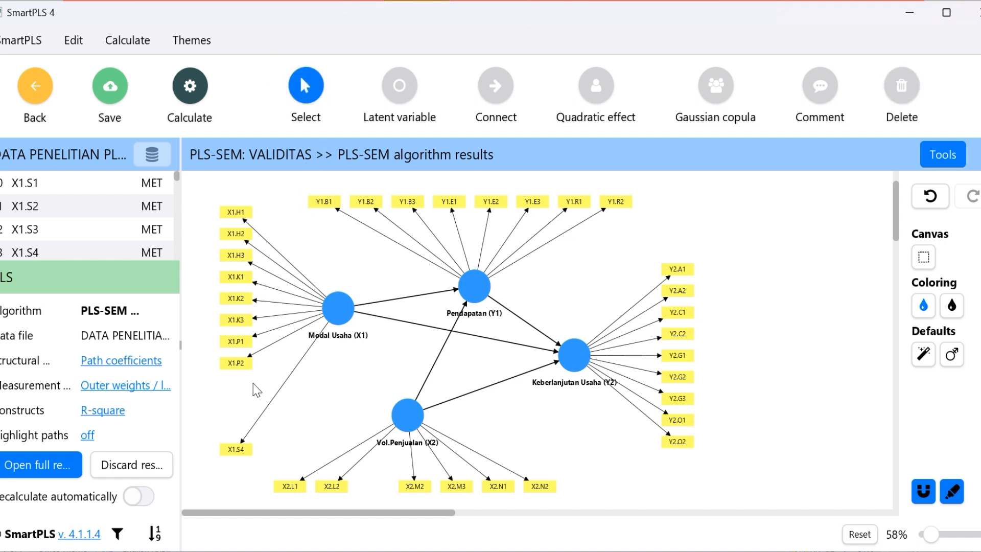
left_click(249, 431)
left_click(249, 445)
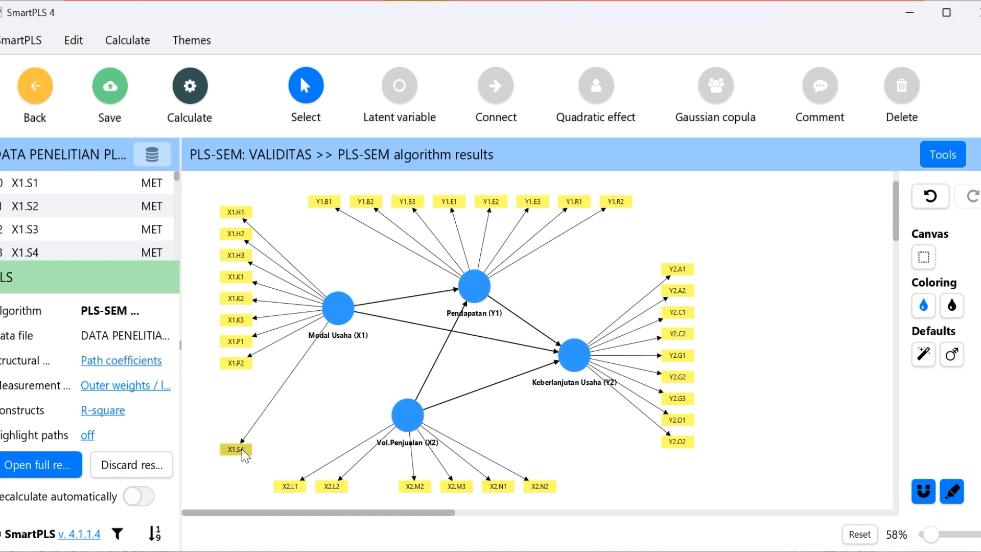
left_click_drag(249, 445, 246, 389)
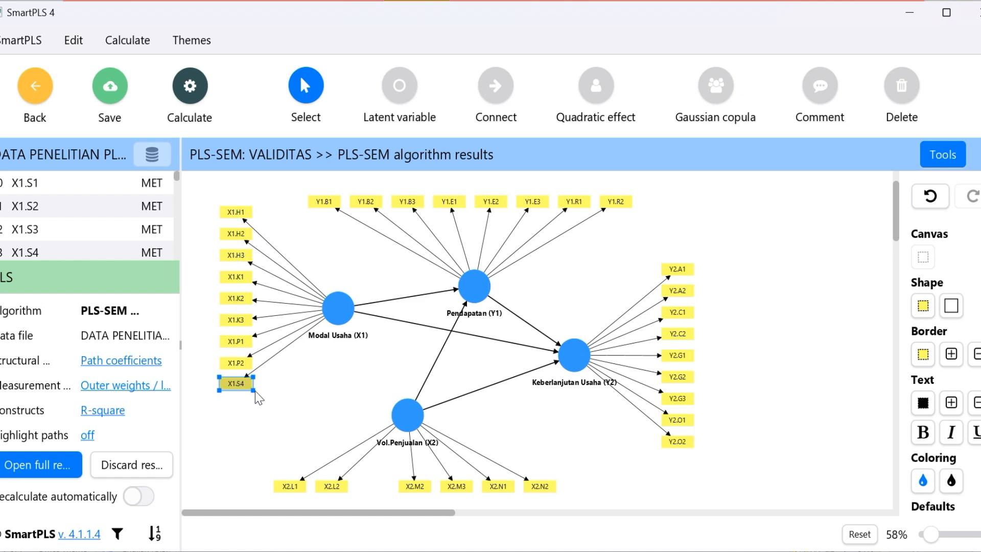
Rearrange the remaining Vol.Penjualan (X2) indicators into one evenly spaced row, closing the gap between X2.L2 and X2.M2
mouse_move(339, 493)
left_mouse_down()
mouse_move(358, 494)
mouse_move(313, 489)
mouse_move(321, 489)
left_mouse_up()
left_click_drag(413, 485, 394, 487)
left_click_drag(456, 489, 436, 494)
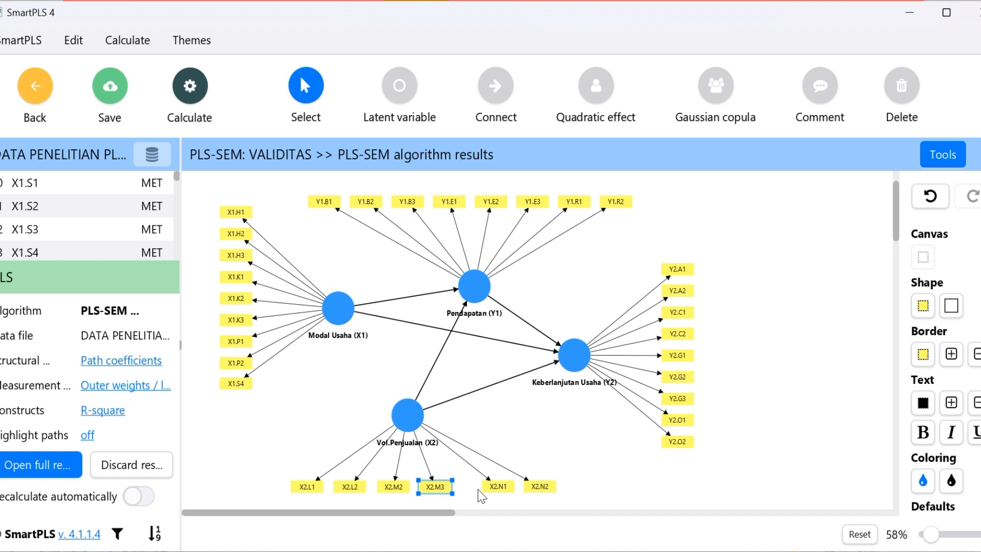
left_click(619, 475)
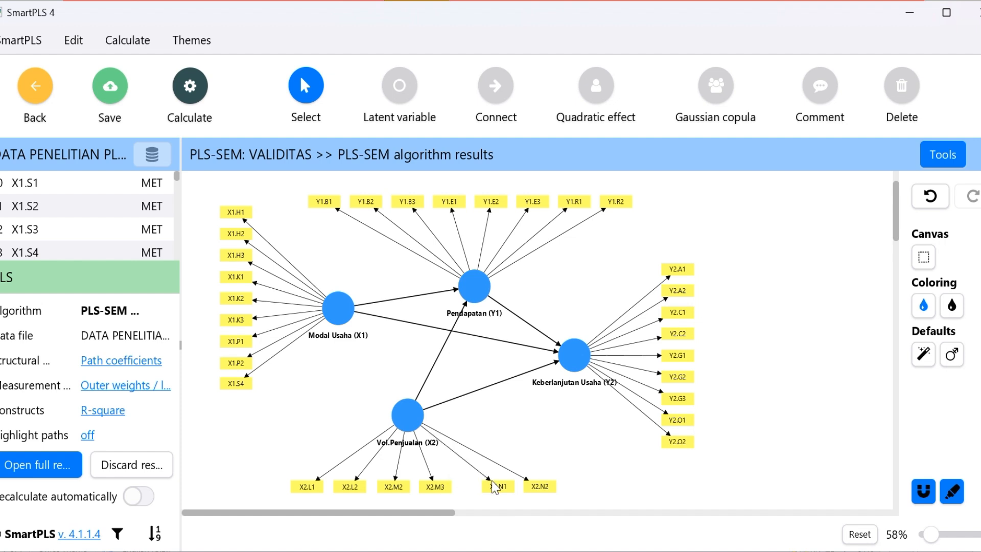
left_click_drag(494, 487, 520, 494)
left_click(536, 493)
Reposition the latent variables Vol.Penjualan (X2), Keberlanjutan Usaha (Y2) and Pendapatan (Y1) with their indicators to tidy the path diagram
left_click_drag(407, 422, 403, 393)
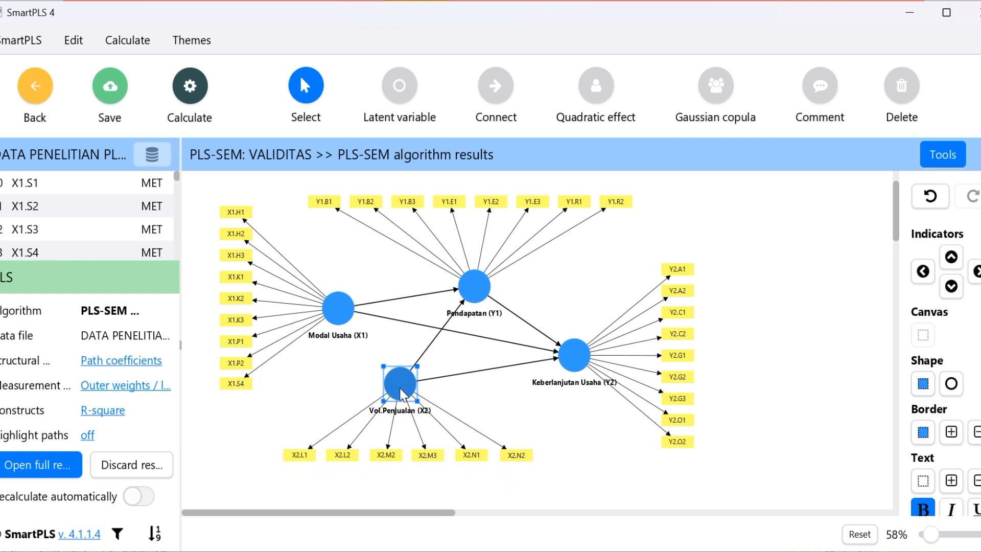
left_click_drag(578, 359, 554, 366)
left_click(400, 382)
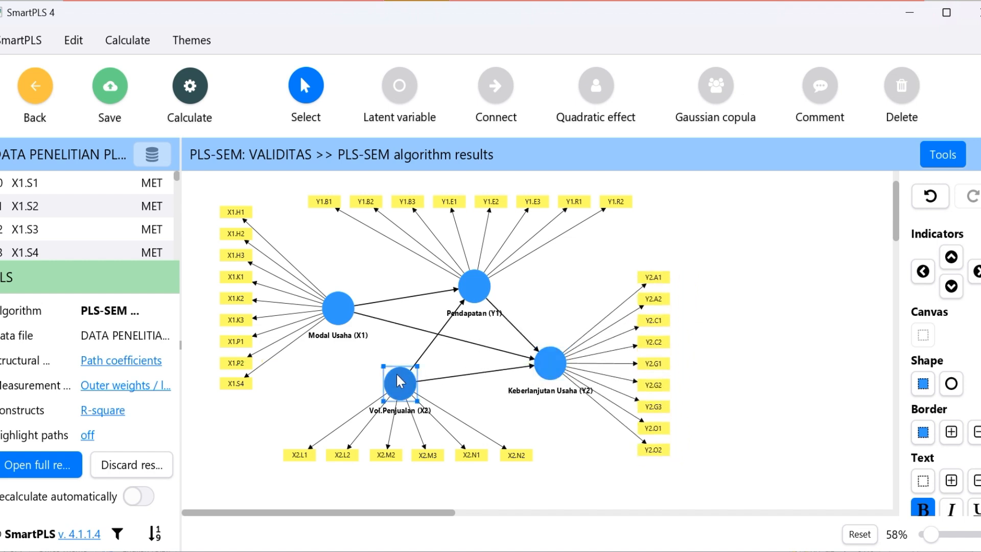
left_click_drag(400, 382, 378, 392)
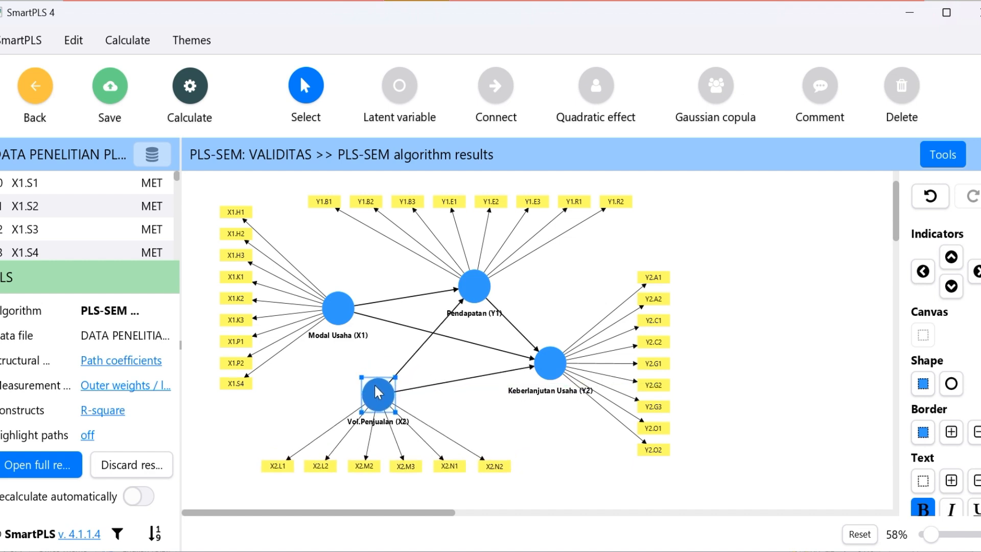
left_click_drag(554, 374, 575, 374)
left_click(484, 287)
mouse_move(484, 287)
left_mouse_down()
mouse_move(505, 281)
mouse_move(493, 280)
left_mouse_up()
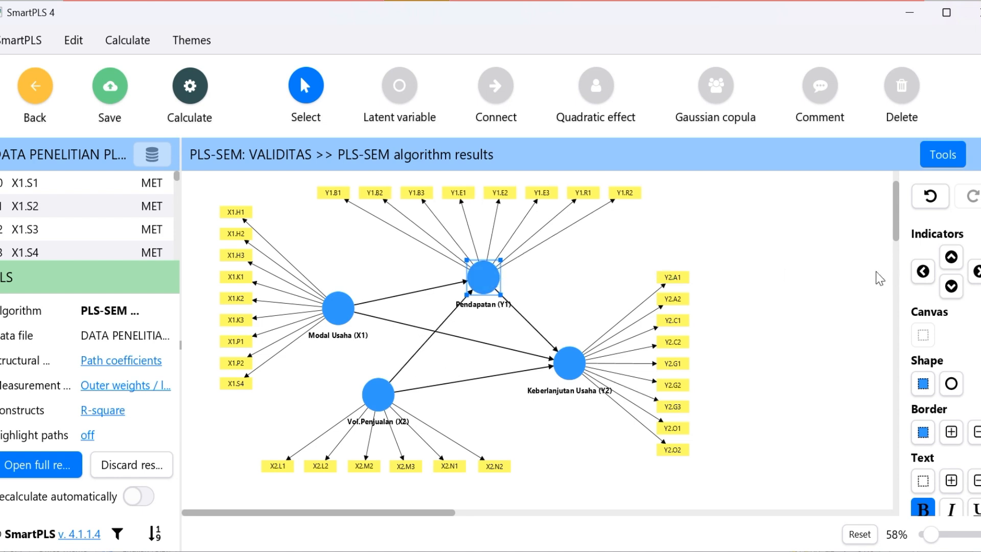
left_click(795, 278)
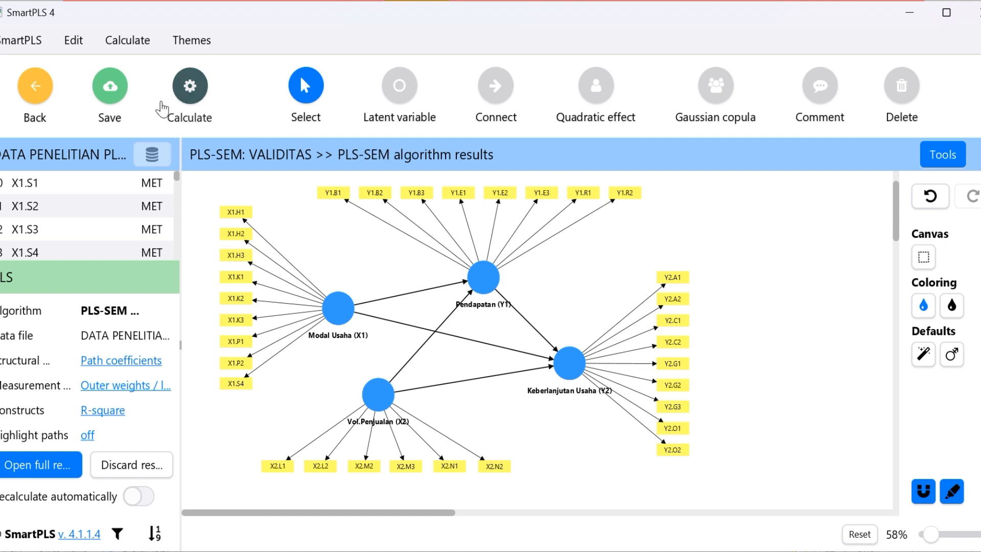
Recalculate the model with the PLS-SEM algorithm using path weighting, standardized results and default initial weights, and review the reported diagram
left_click(192, 102)
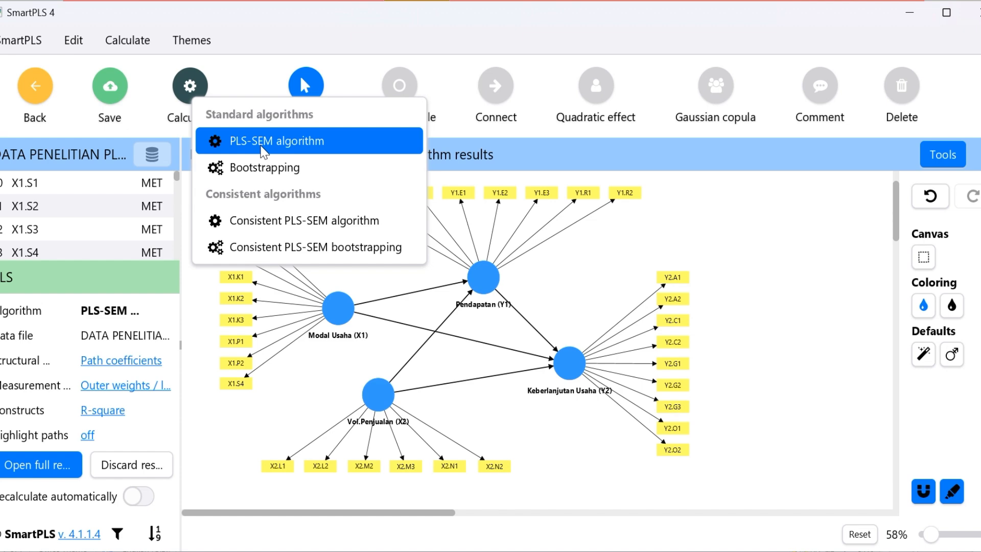
left_click(263, 151)
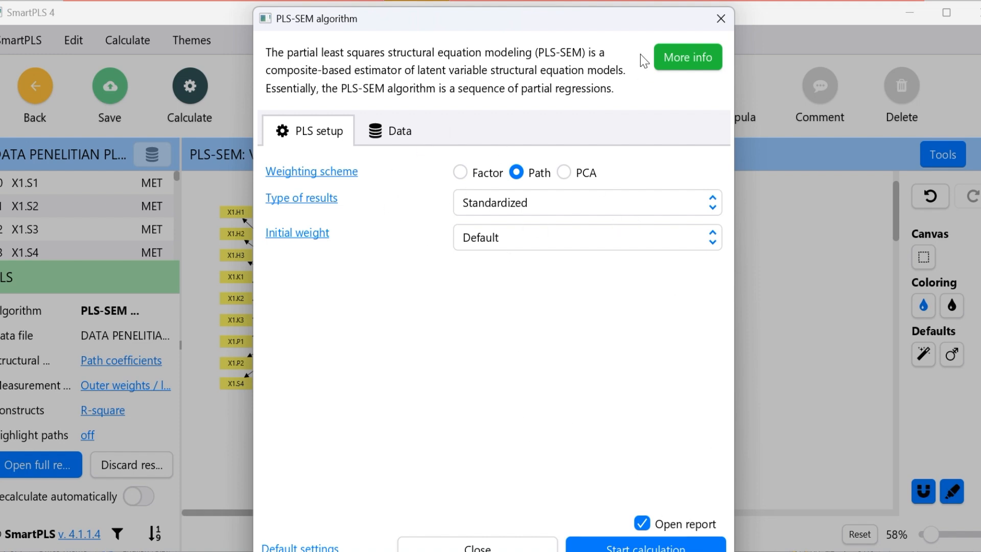
mouse_move(628, 16)
left_mouse_down()
mouse_move(618, 0)
mouse_move(618, 10)
left_mouse_up()
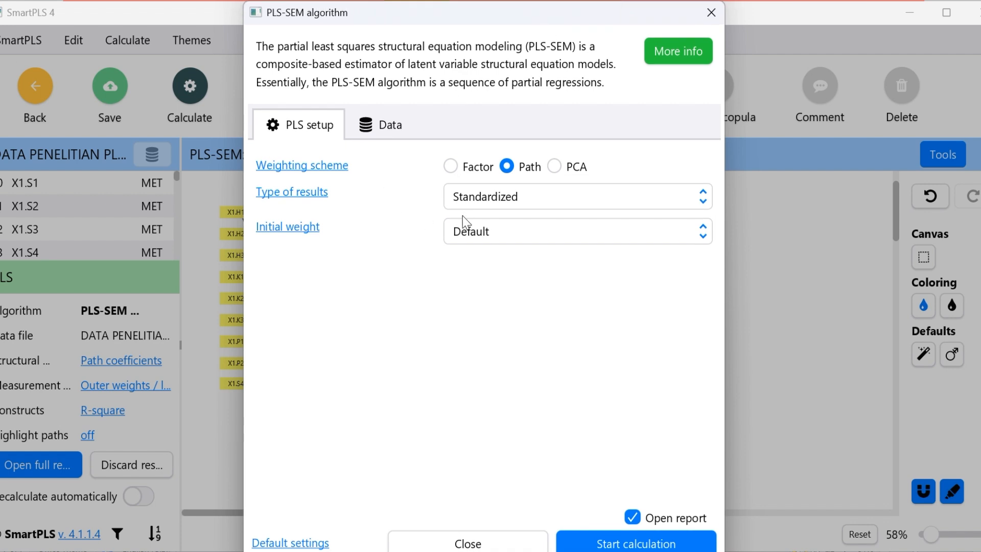
left_click(652, 544)
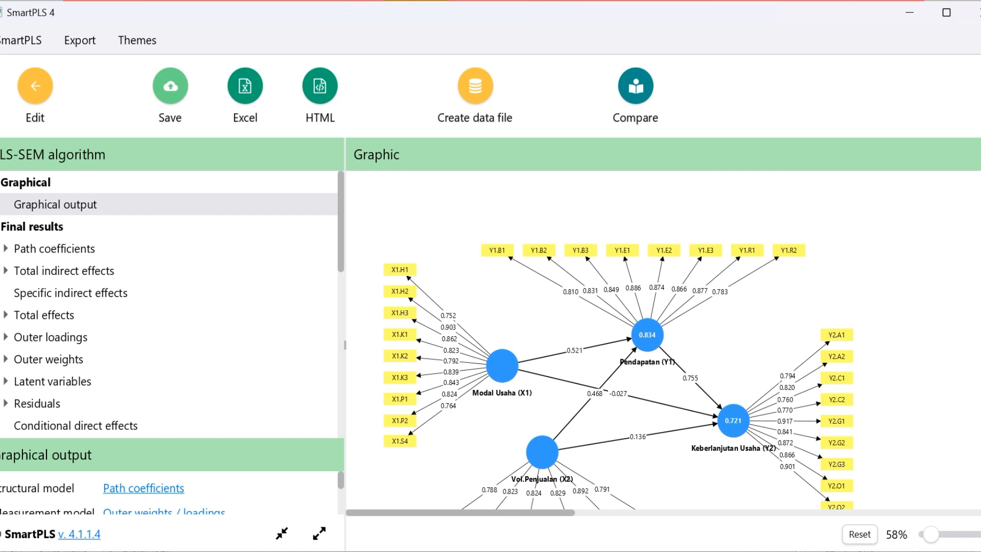
left_click_drag(980, 283, 978, 282)
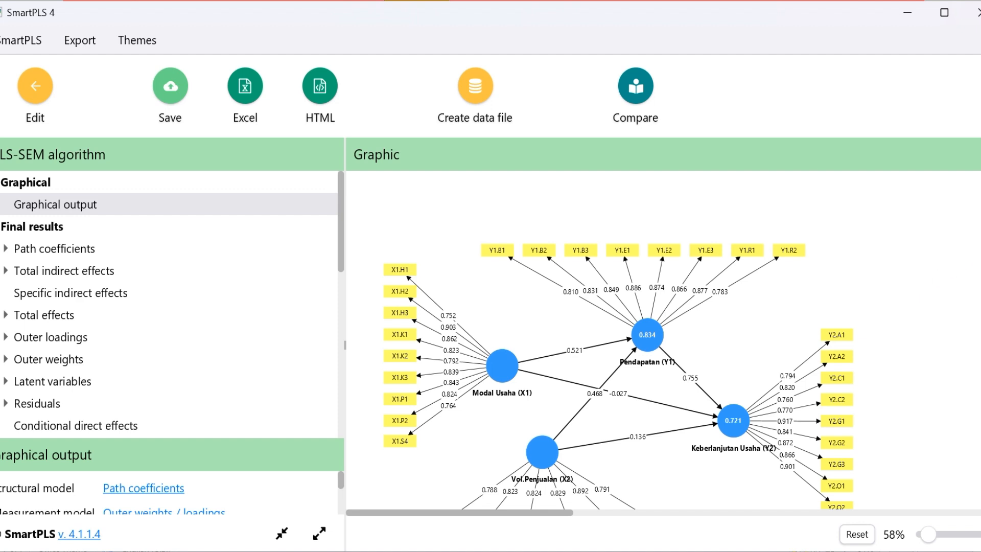
scroll(618, 339, "down", 3)
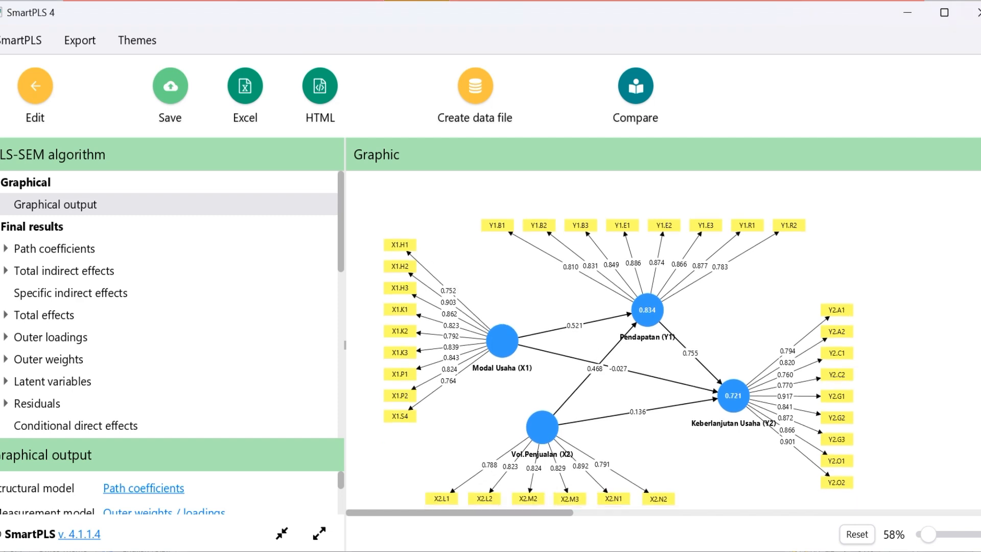
scroll(618, 340, "up", 1)
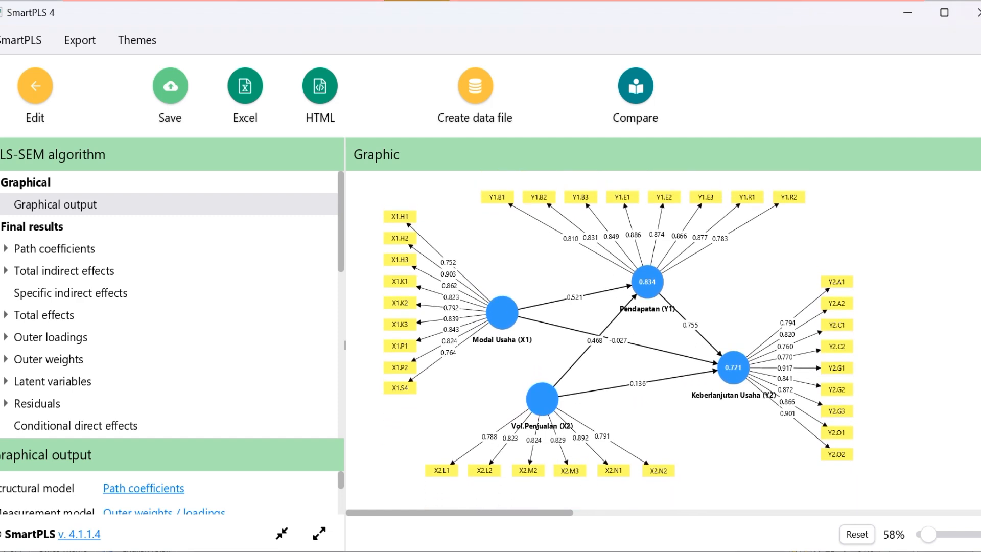
Examine the outer loadings of the remaining indicators in the graphical output, particularly those of Vol.Penjualan (X2)
scroll(618, 337, "up", 1)
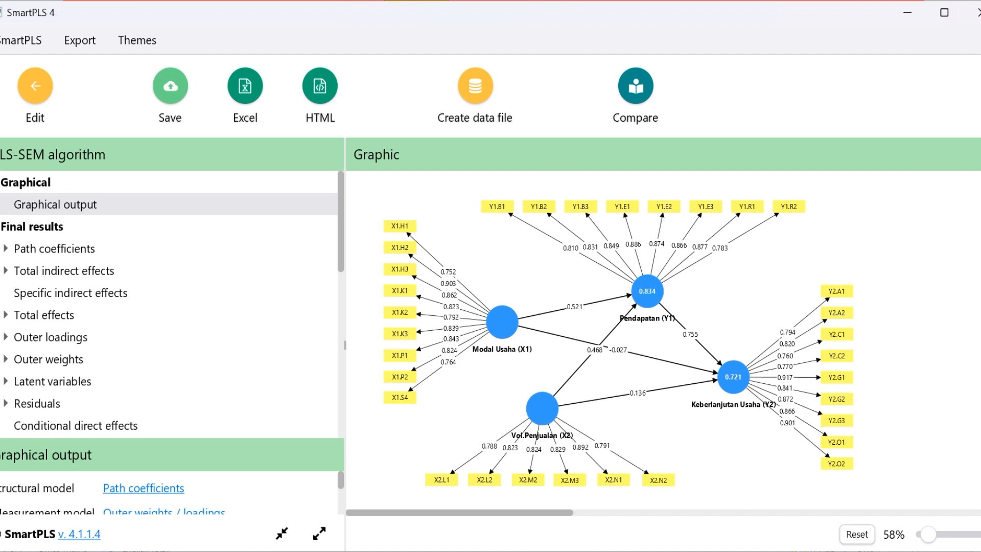
scroll(618, 337, "down", 2)
scroll(618, 337, "up", 1)
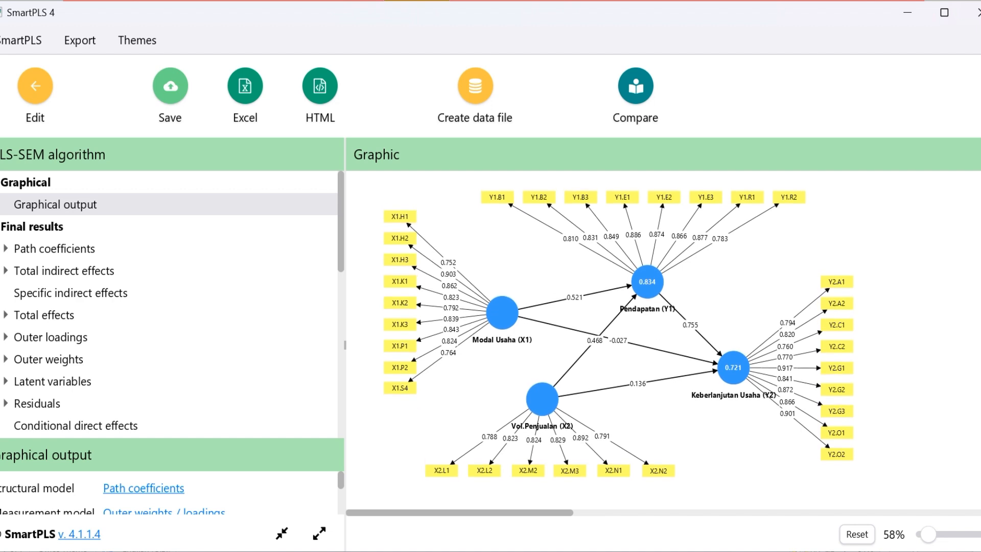
scroll(619, 338, "up", 1)
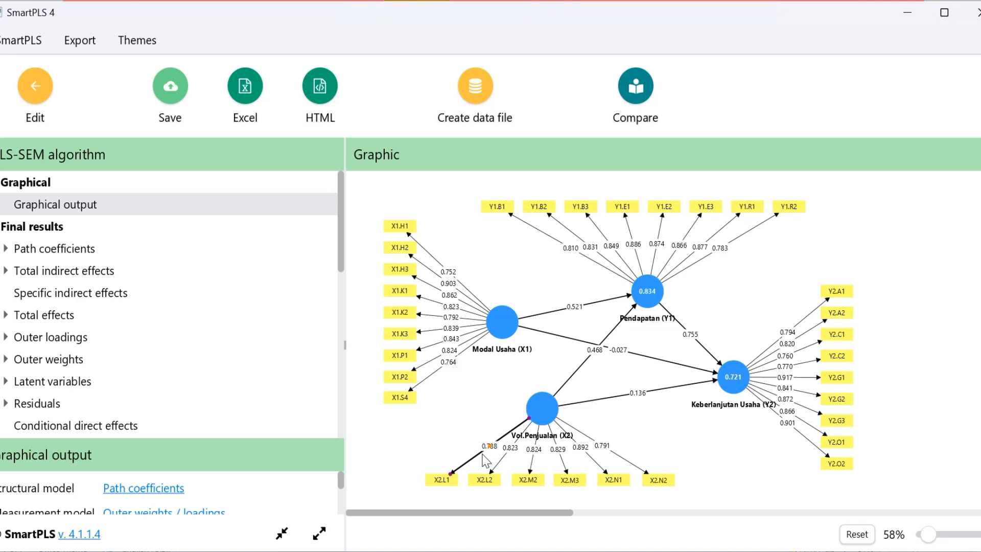
left_click_drag(482, 452, 607, 453)
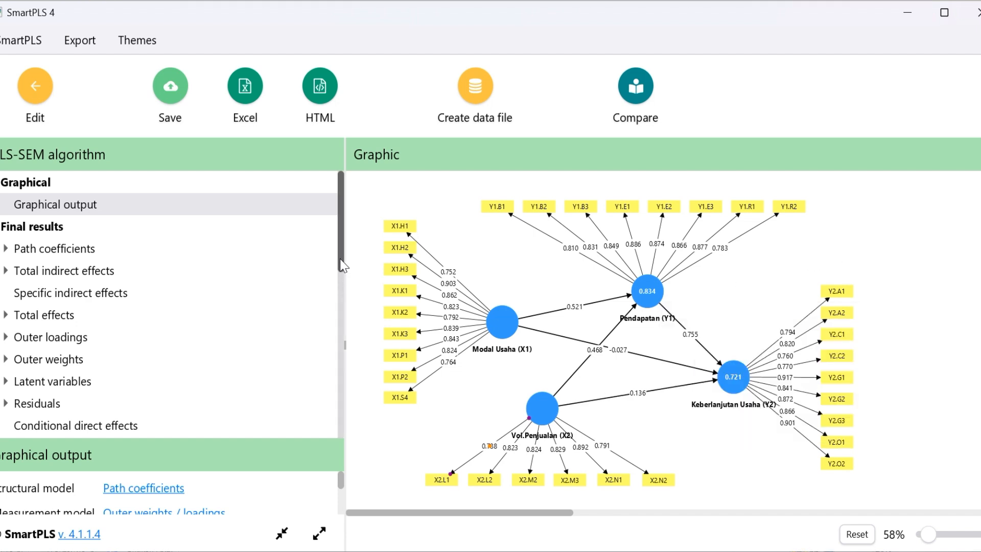
Show the outer loadings as a list and check the values of all indicators from X1.H1 to Y2.O2
left_click_drag(341, 265, 341, 291)
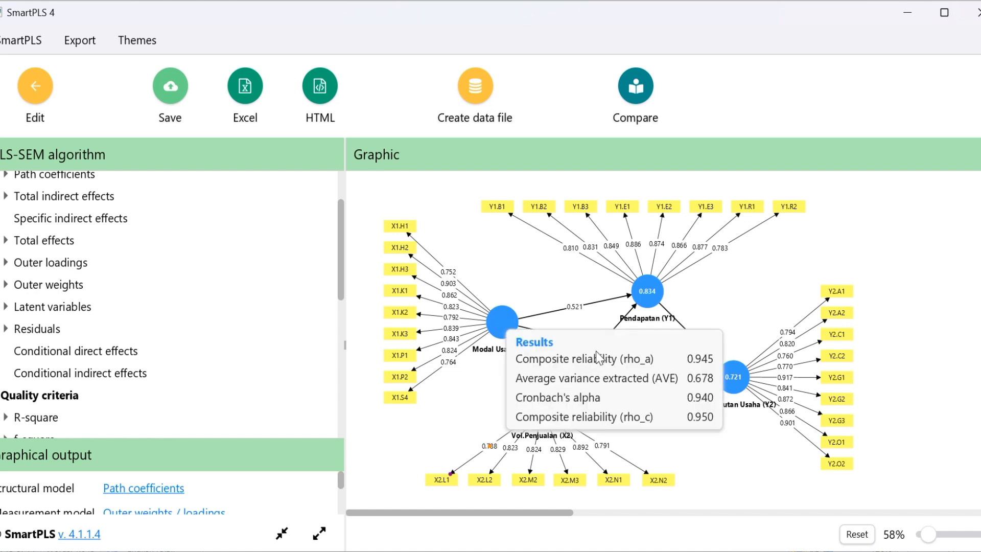
left_click(59, 264)
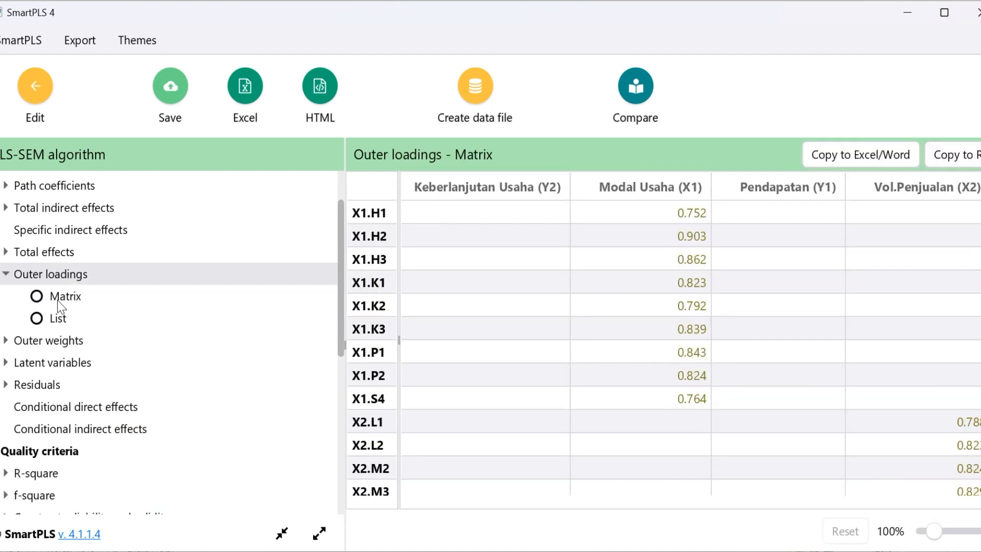
left_click(39, 326)
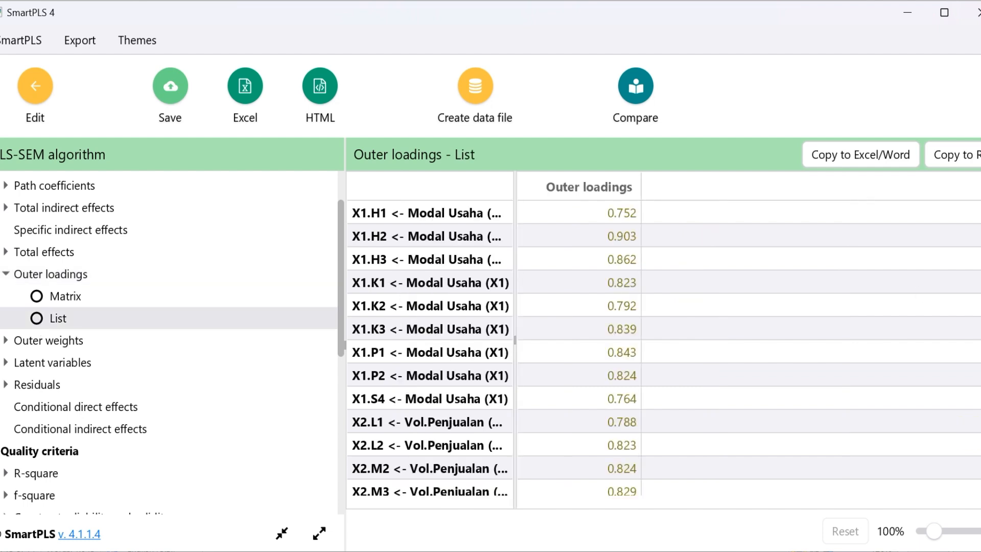
scroll(664, 348, "down", 6)
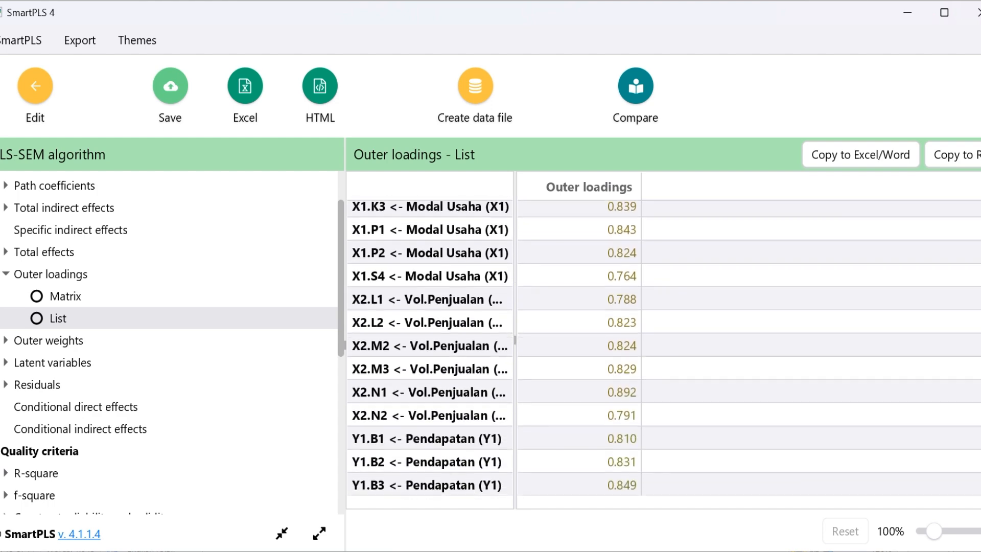
scroll(663, 348, "up", 6)
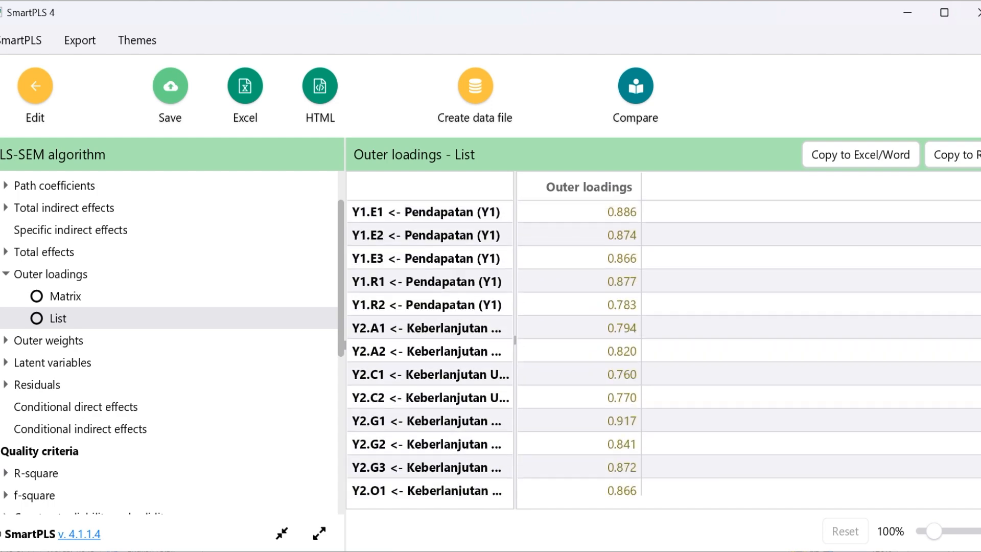
scroll(663, 348, "down", 1)
scroll(664, 348, "down", 5)
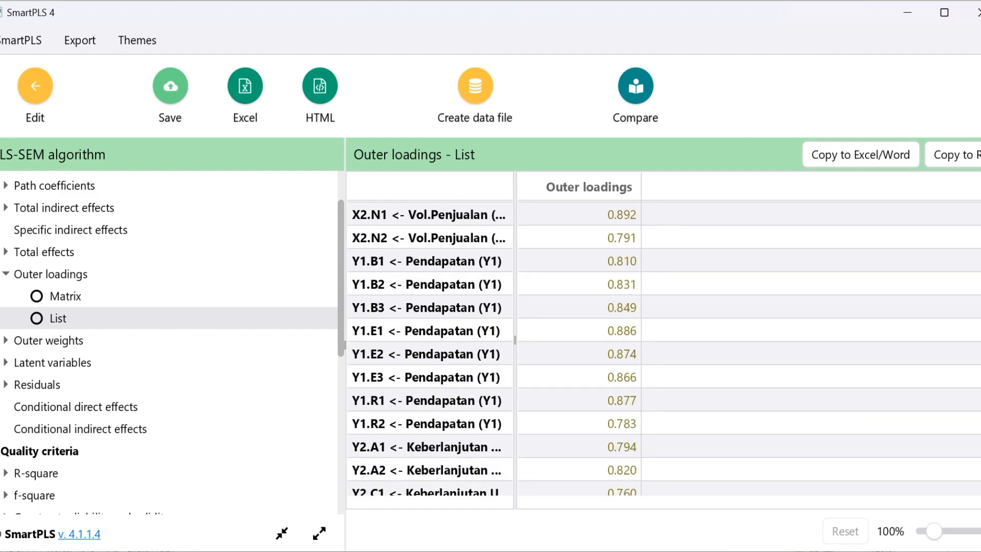
scroll(663, 347, "up", 6)
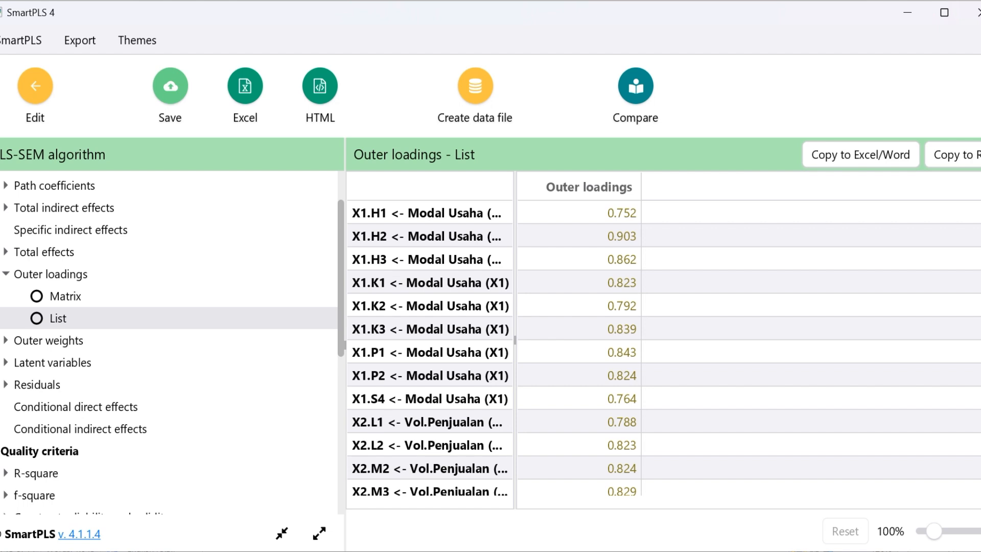
scroll(664, 347, "down", 5)
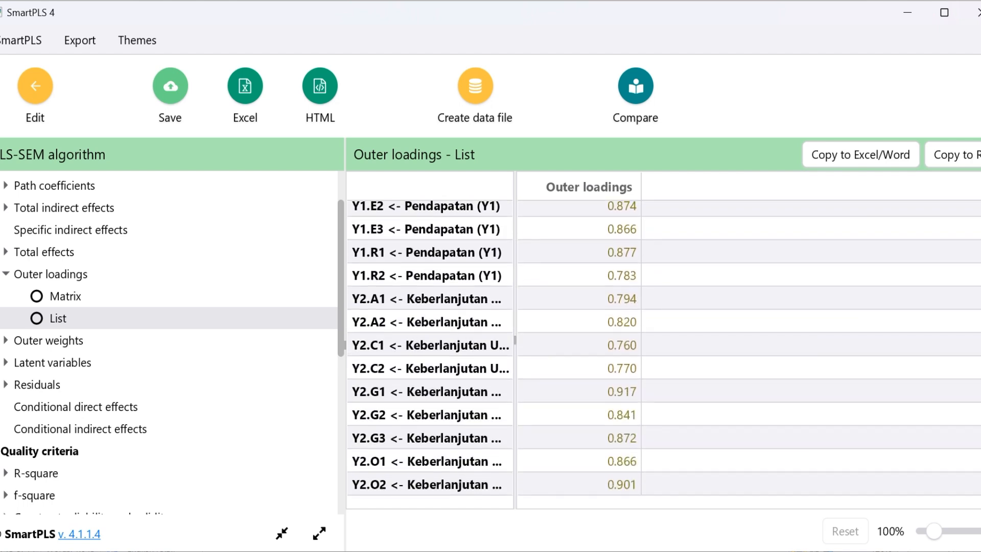
scroll(664, 348, "up", 6)
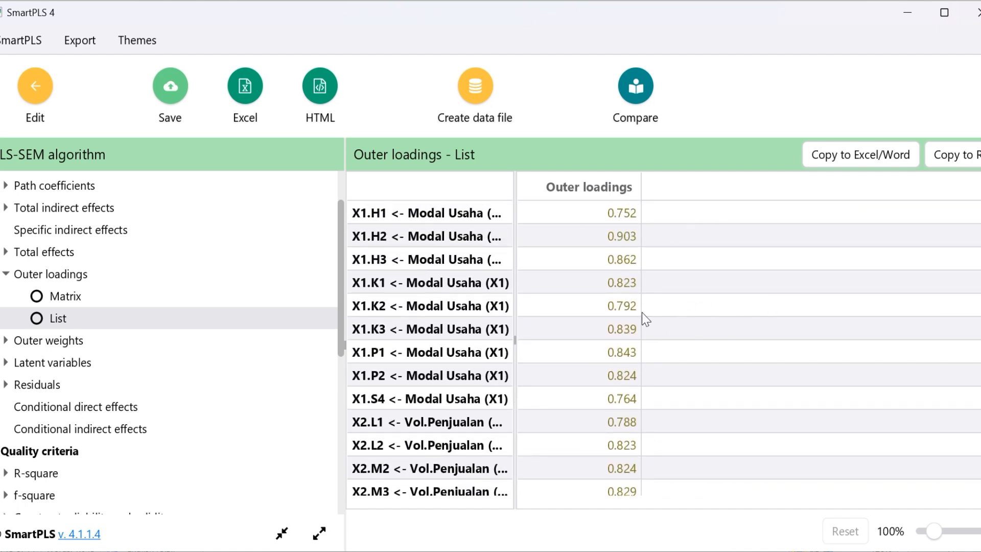
scroll(664, 348, "down", 6)
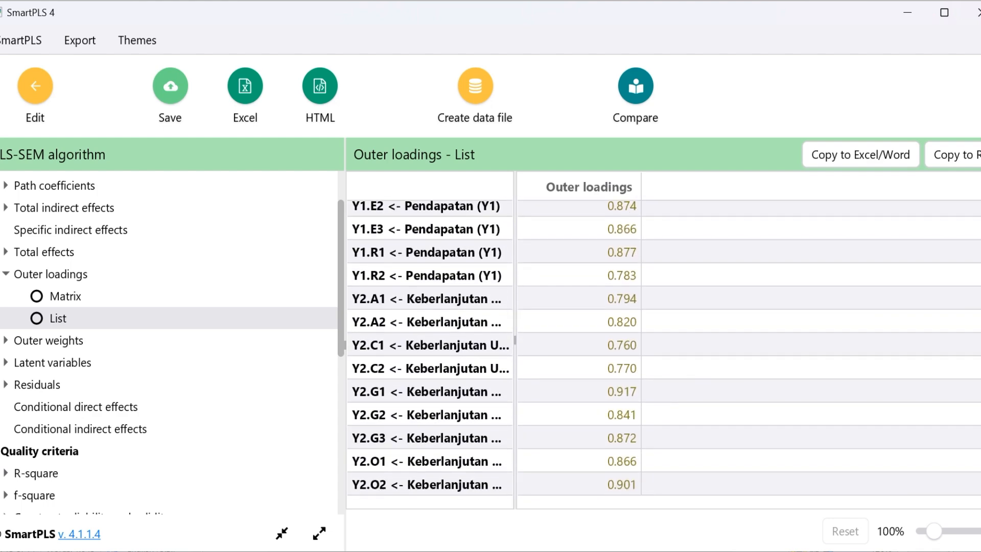
scroll(973, 250, "up", 6)
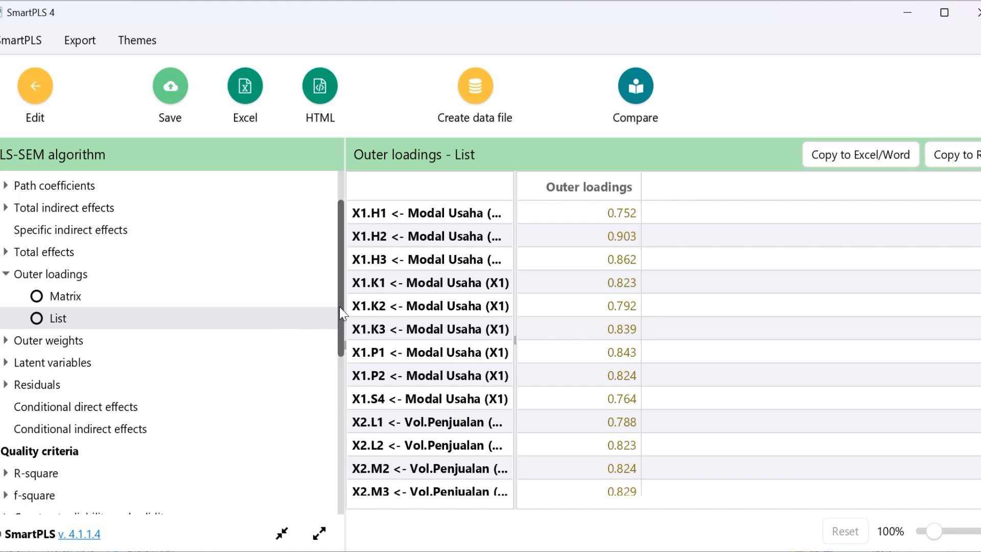
Open the discriminant validity results and display the heterotrait-monotrait ratio (HTMT) as a matrix
left_click_drag(339, 307, 356, 365)
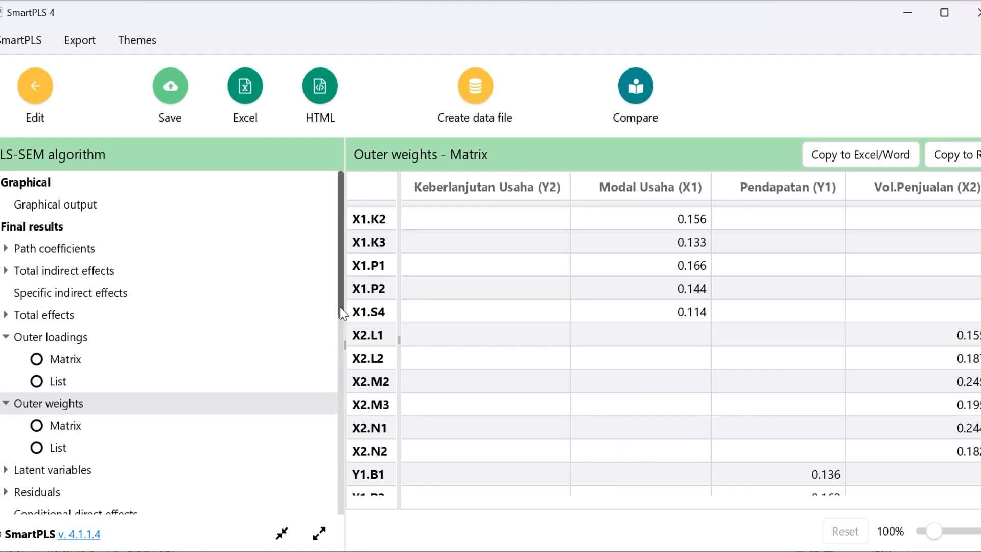
left_click_drag(337, 304, 364, 451)
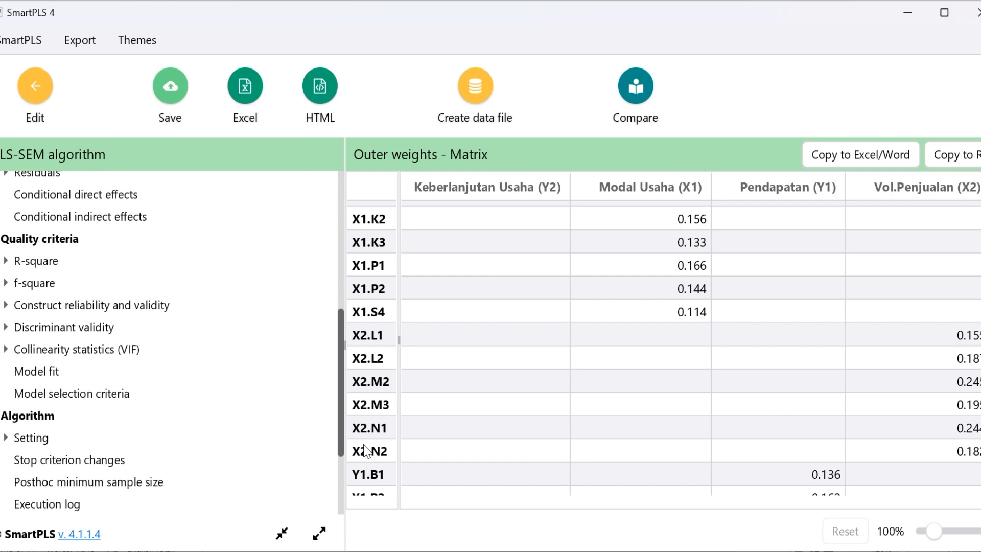
left_click(56, 332)
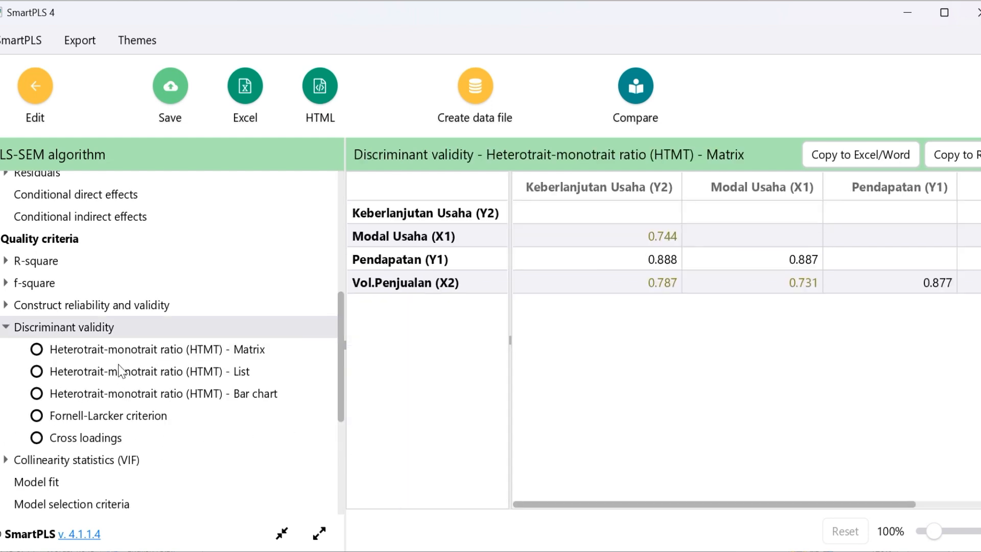
left_click(39, 352)
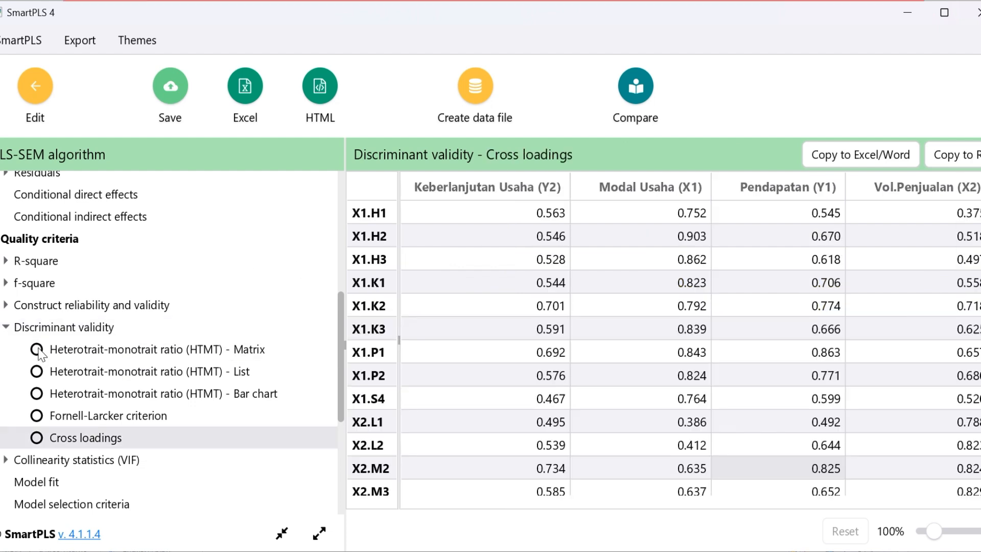
left_click(39, 351)
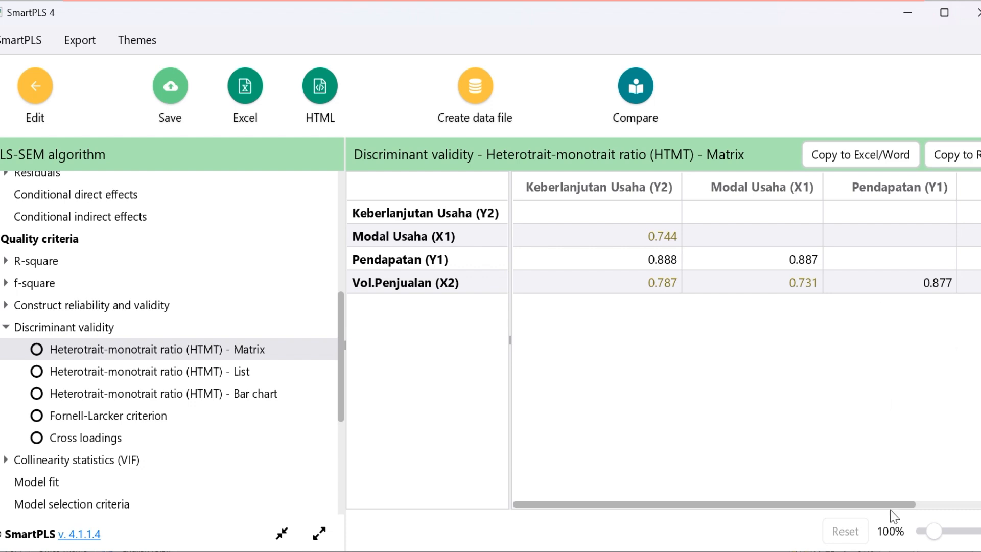
mouse_move(904, 504)
left_mouse_down()
mouse_move(980, 505)
mouse_move(862, 509)
mouse_move(980, 504)
mouse_move(896, 500)
mouse_move(906, 502)
left_mouse_up()
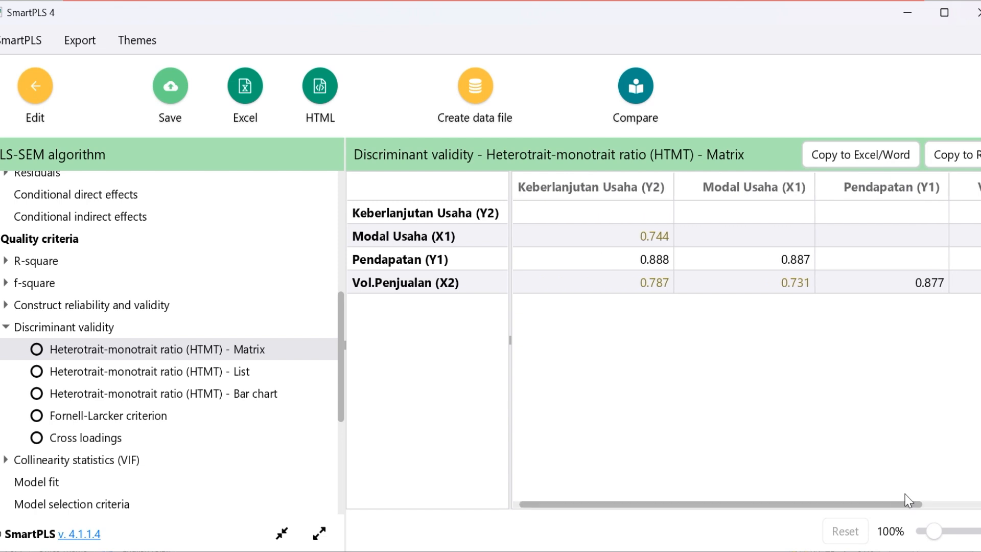
Compare the HTMT matrix in SmartPLS with the < 0,9 criterion on the UJI VALIDITAS slide in PowerPoint
key("alt+Tab")
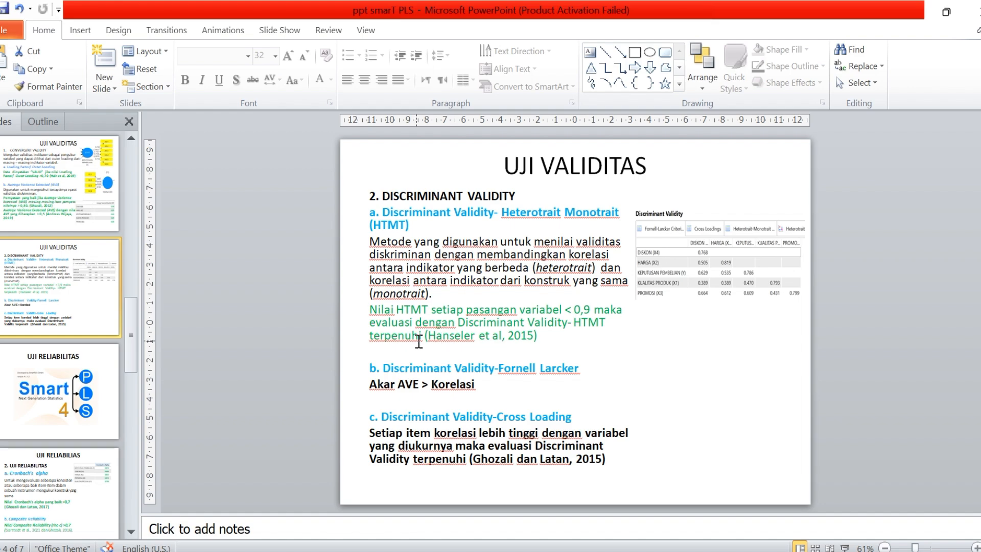
key("alt+Tab")
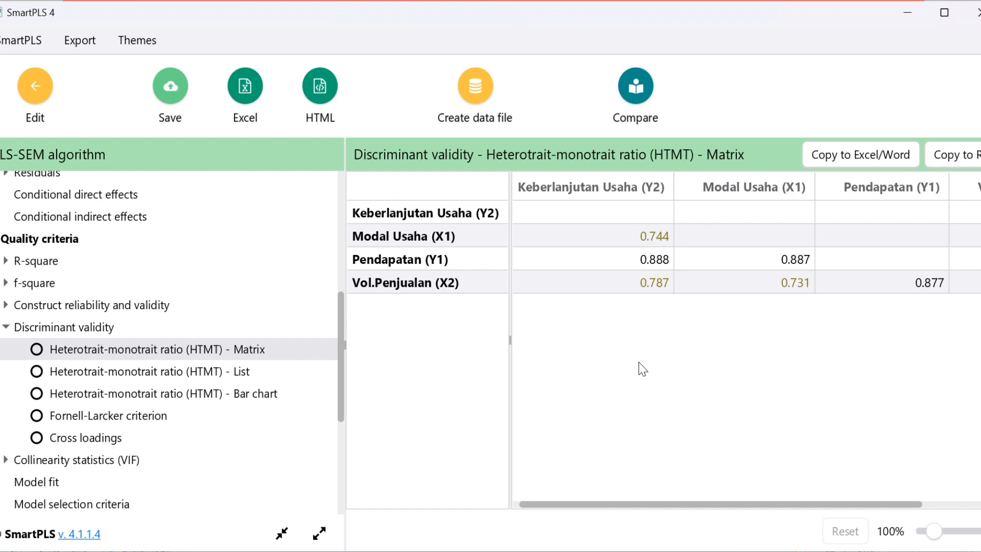
key("Left")
scroll(639, 363, "left", 1)
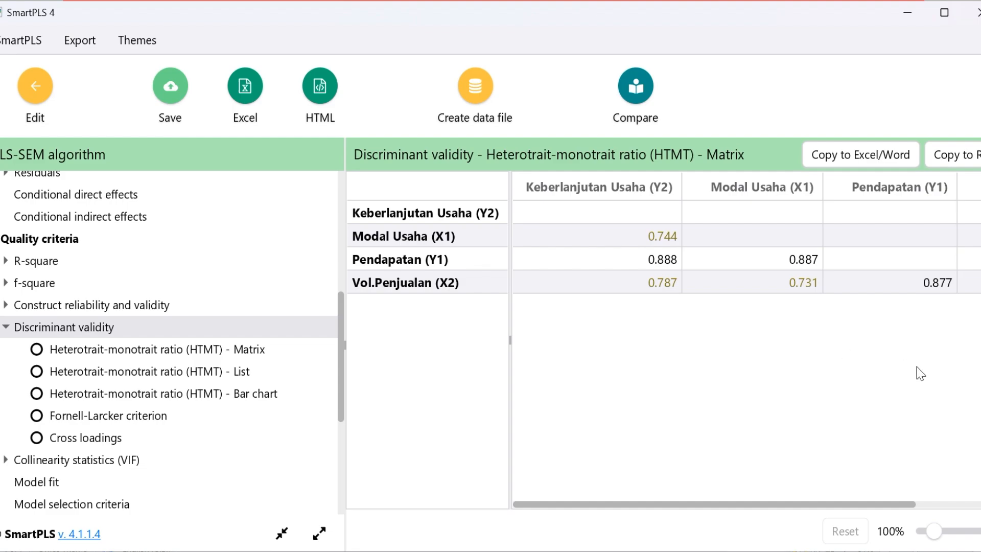
key("alt+Tab")
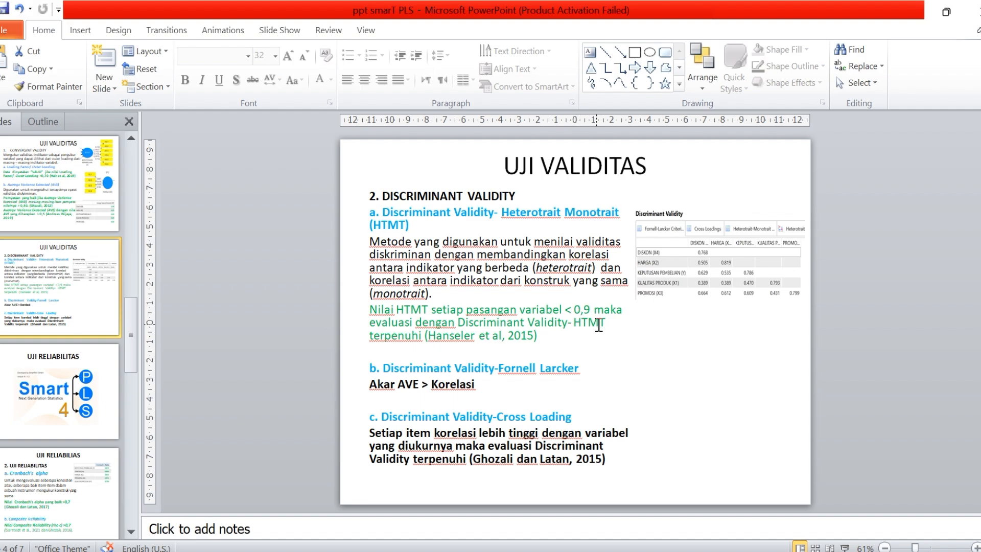
Check the SmartPLS cross loadings against the PowerPoint criterion, highlighting the own-construct values of the Pendapatan (Y1) and Keberlanjutan Usaha (Y2) indicators
key("alt+Tab")
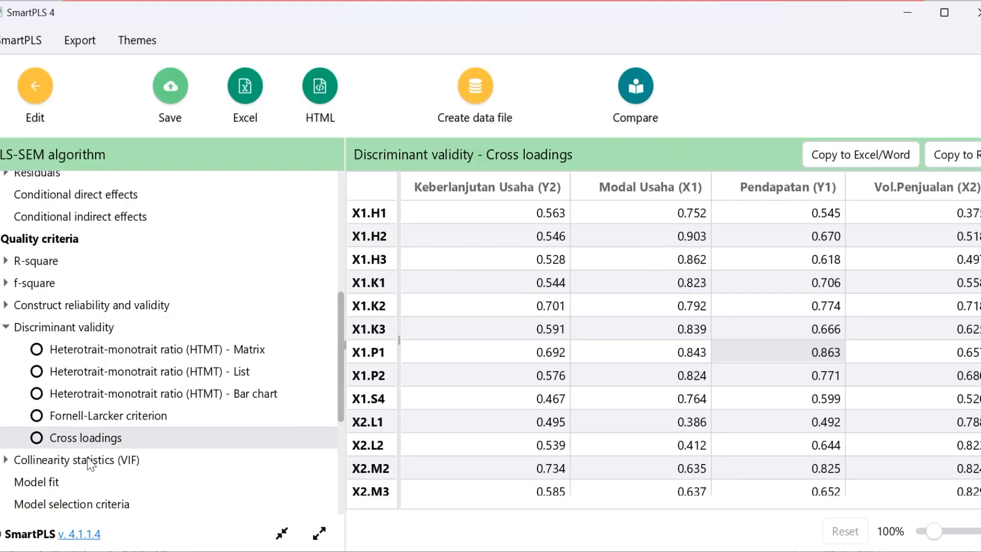
key("alt+Tab")
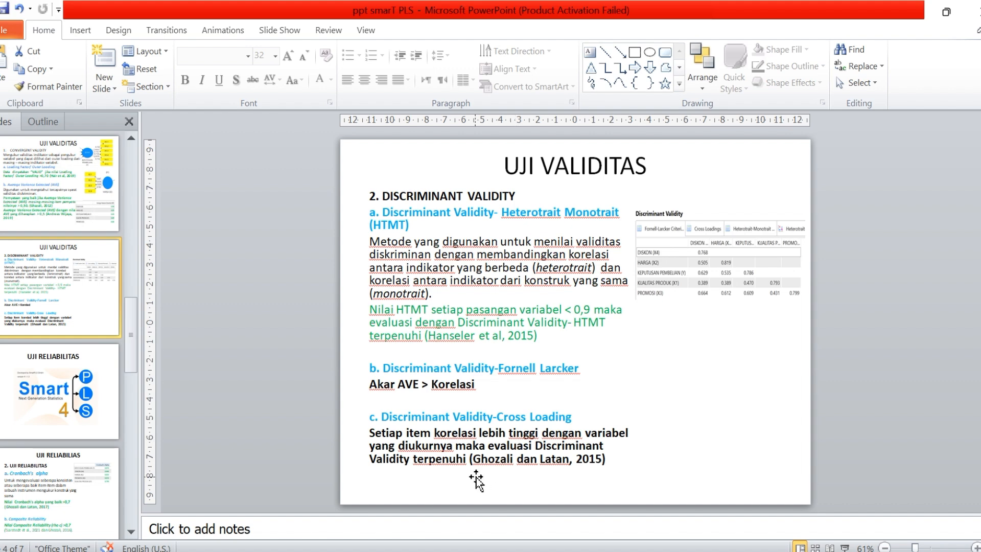
left_click_drag(797, 261, 824, 422)
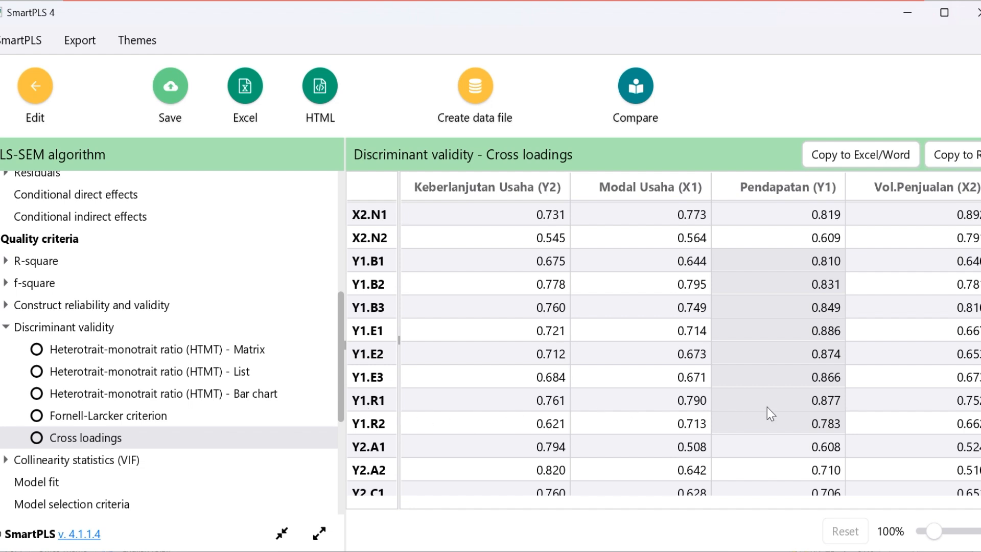
scroll(489, 365, "down", 3)
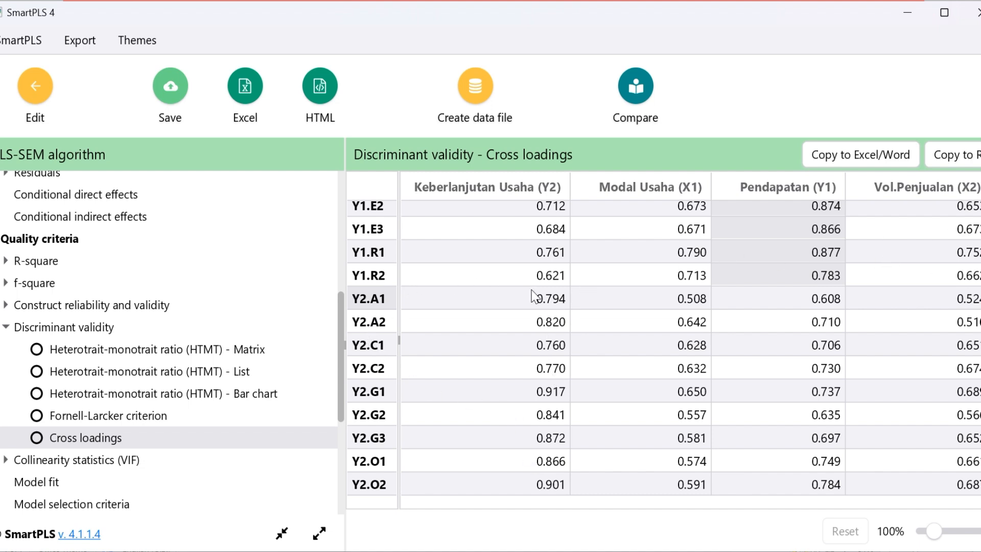
left_click_drag(538, 300, 552, 490)
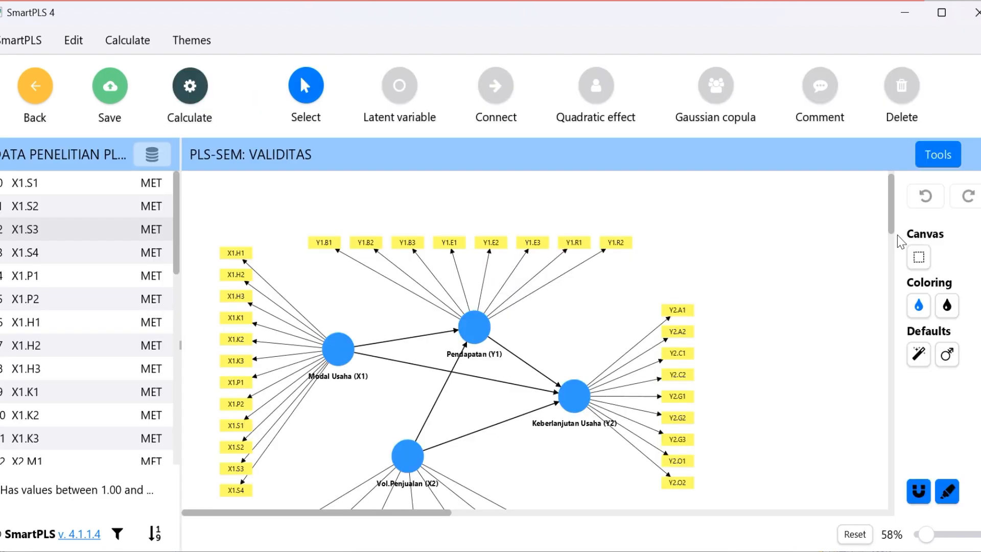
Calculate the VALIDITAS model including X1.S1, X1.S2, X1.S3 and X2.M1 with PLS-SEM, path weighting, standardized results and default initial weights, and review the diagram
left_click_drag(893, 231, 893, 238)
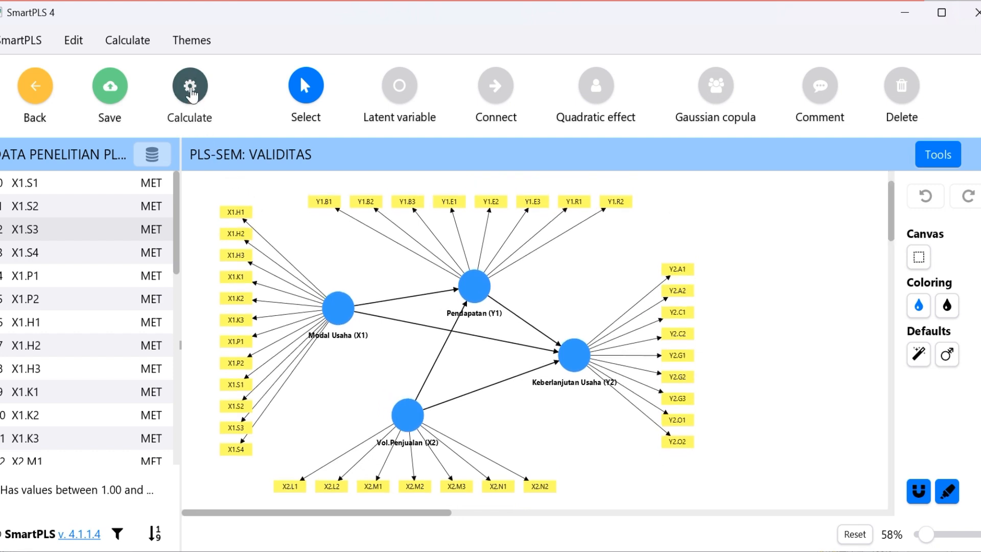
left_click(191, 94)
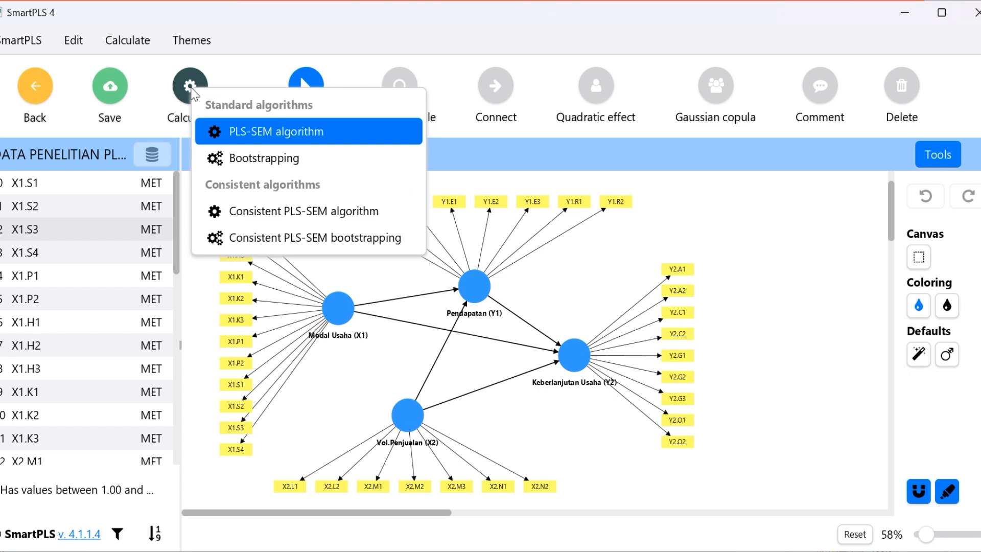
left_click(267, 133)
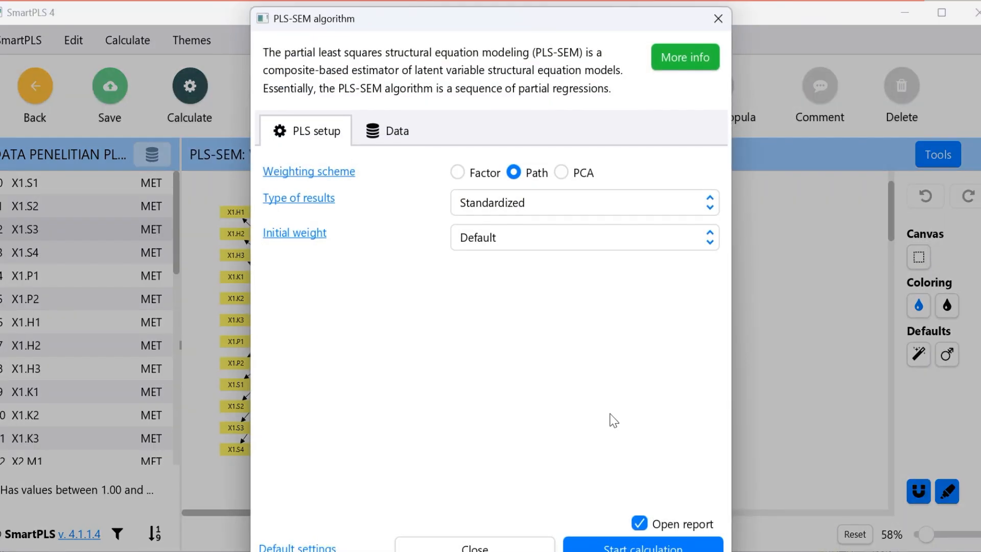
left_click(667, 545)
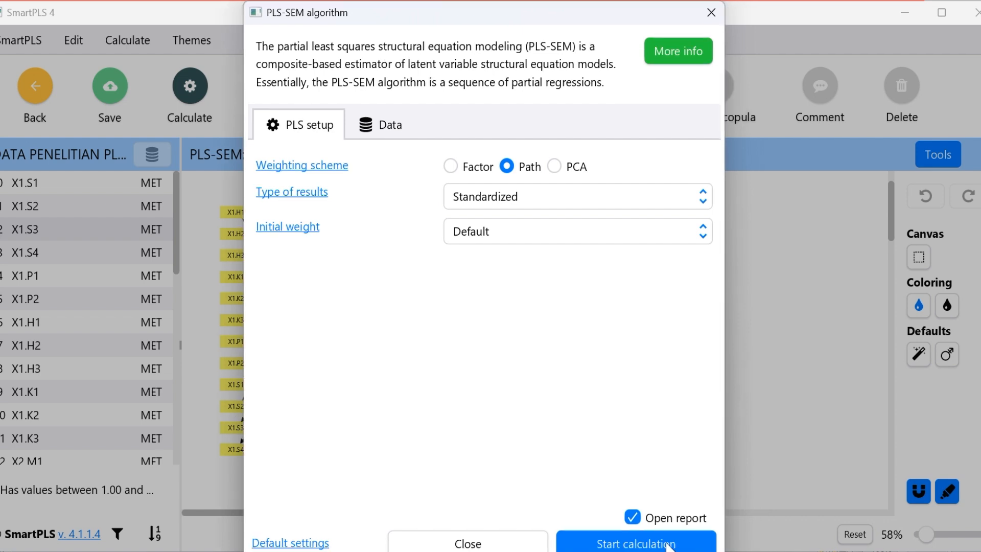
left_click_drag(544, 14, 544, 7)
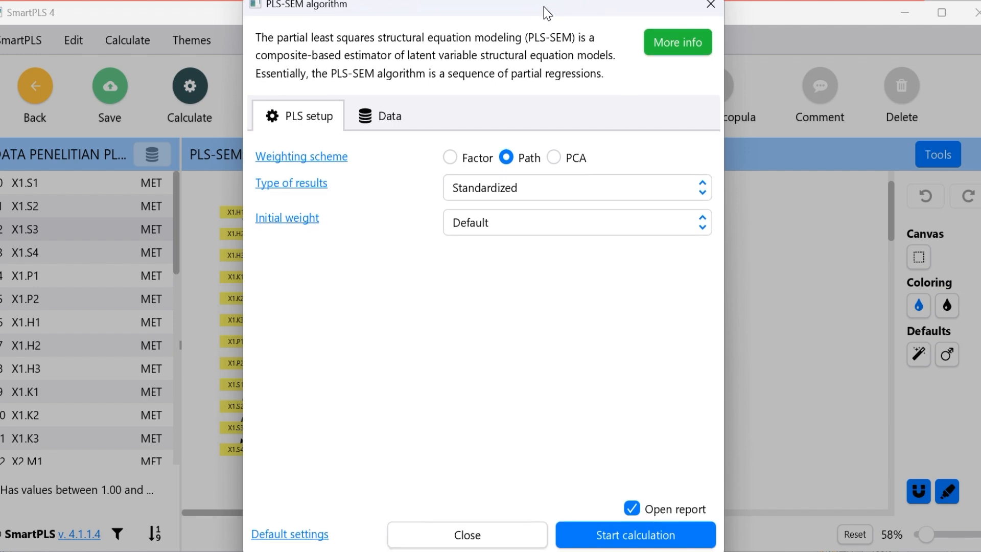
left_click(660, 545)
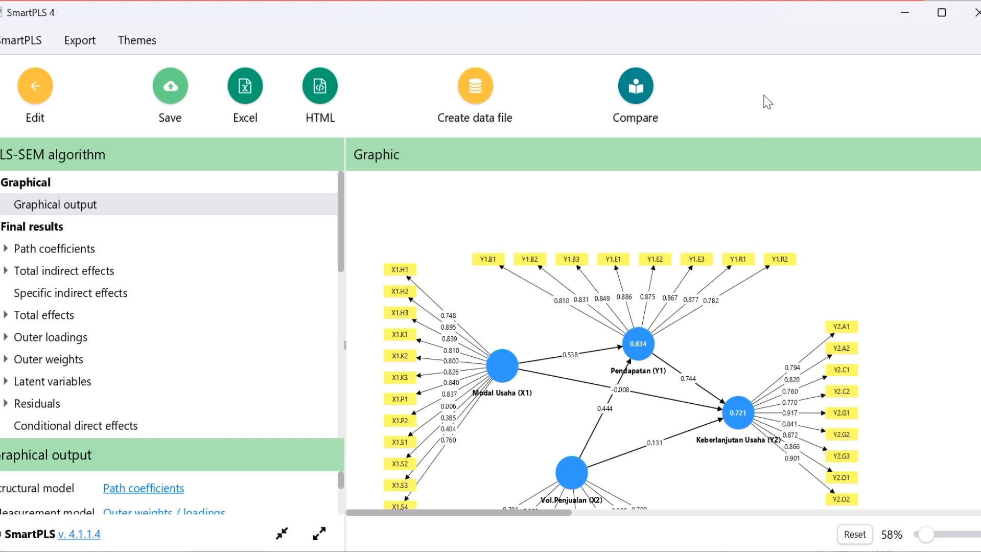
scroll(654, 374, "down", 3)
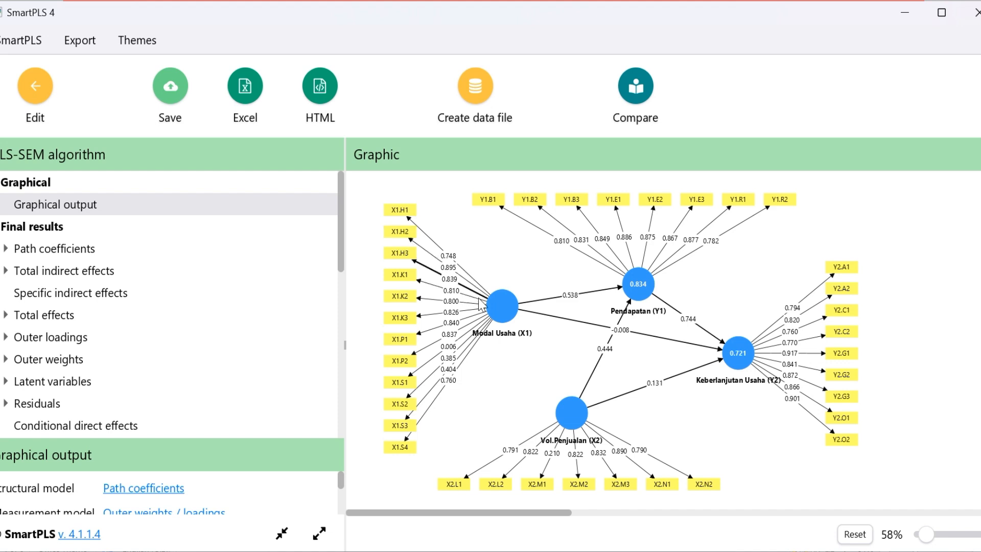
mouse_move(644, 270)
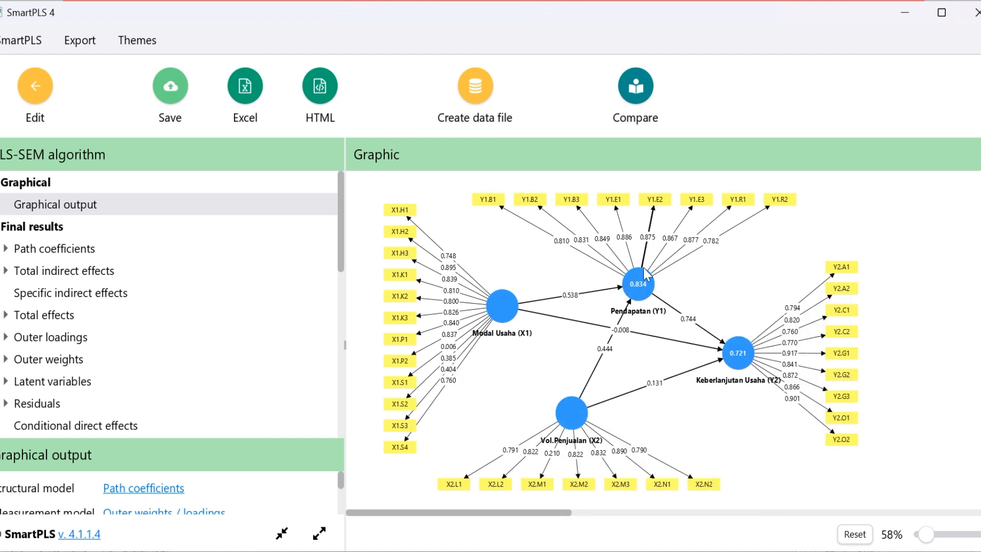
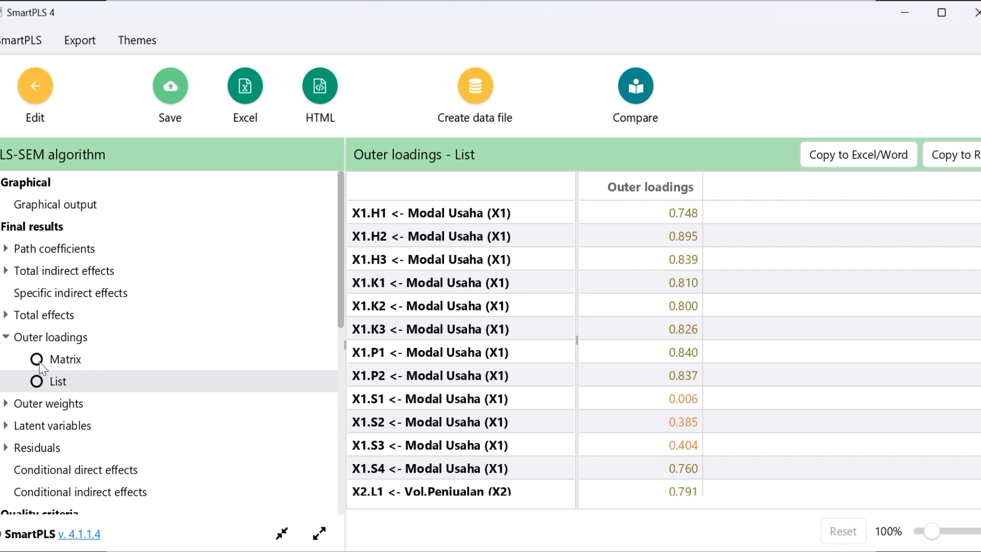
Display the outer loadings as a matrix and review the values of all indicators from X1.H1 to Y2.O2
left_click(42, 366)
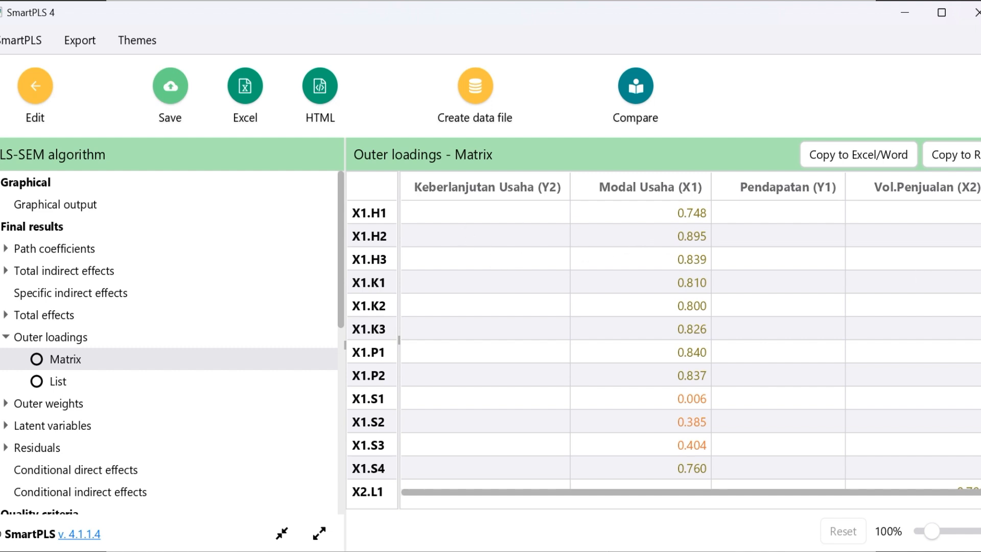
left_click_drag(921, 260, 920, 351)
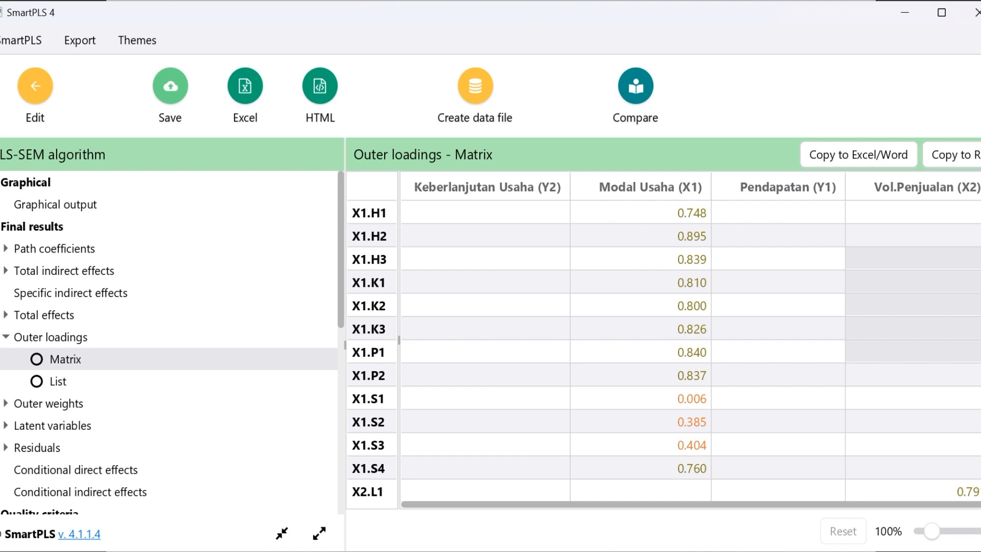
scroll(665, 351, "down", 5)
scroll(664, 351, "up", 1)
scroll(664, 351, "up", 4)
scroll(664, 350, "down", 5)
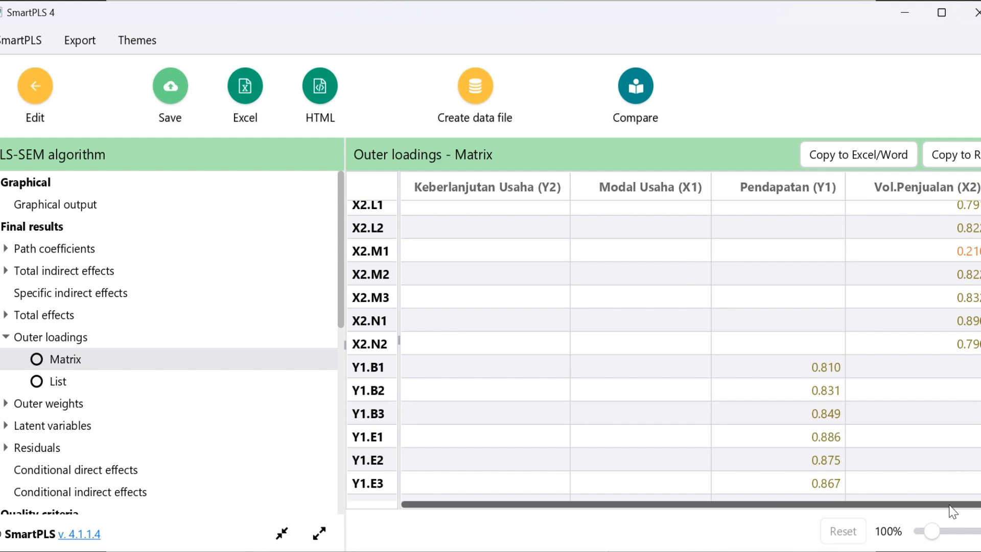
scroll(664, 350, "down", 5)
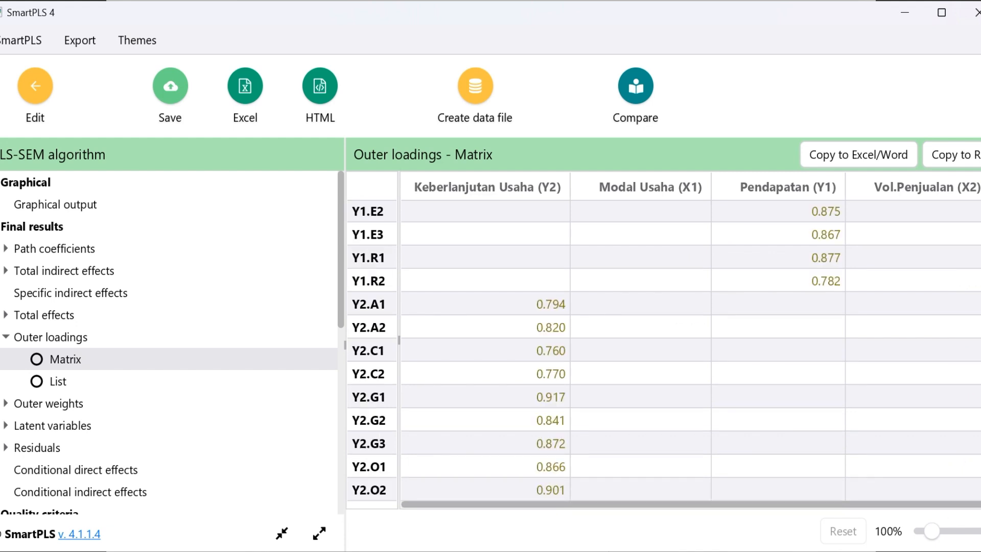
scroll(923, 226, "up", 10)
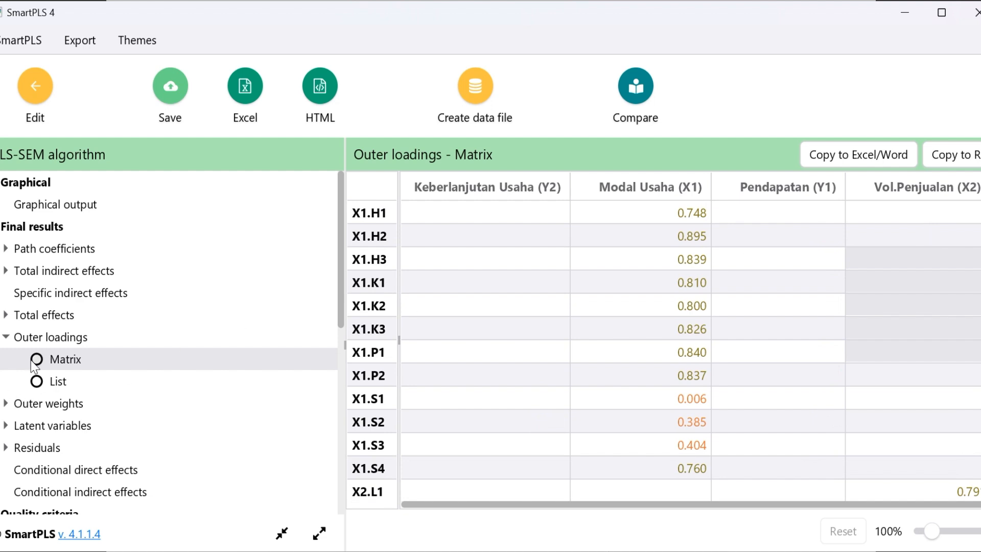
Display the outer loadings as a list and highlight the Modal Usaha (X1) values of X1.H1 to X1.P2 and X1.S4
left_click(37, 389)
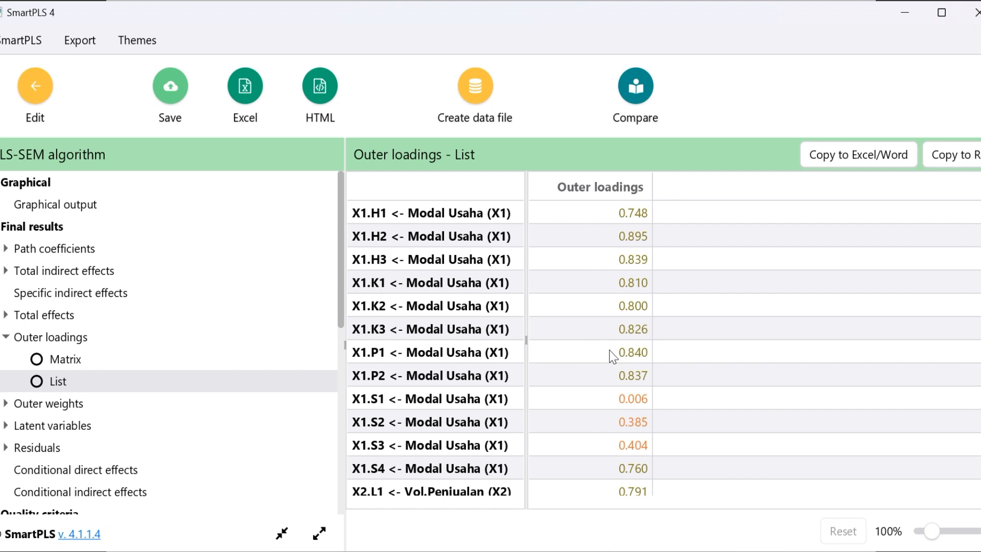
left_click(634, 382)
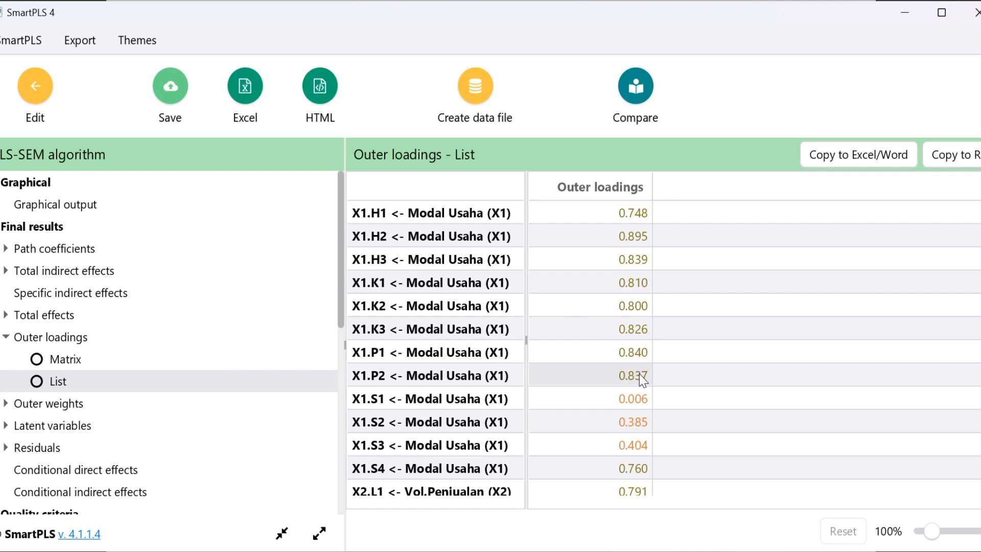
left_click_drag(626, 212, 633, 377)
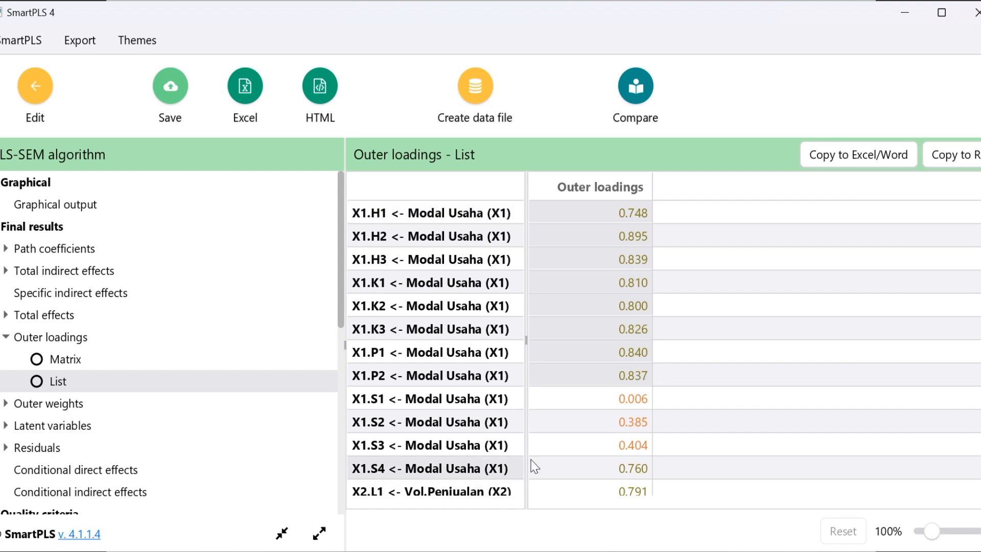
left_click(629, 468)
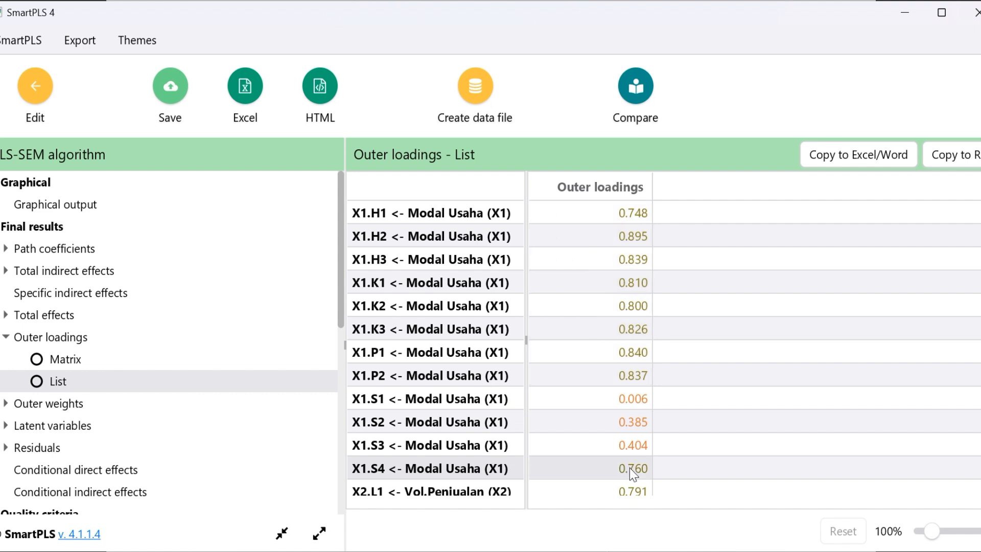
Examine the outer loadings of X1.S1, X1.S2 and X1.S3, highlighting them against the other Modal Usaha (X1) indicators
left_click_drag(557, 398, 596, 434)
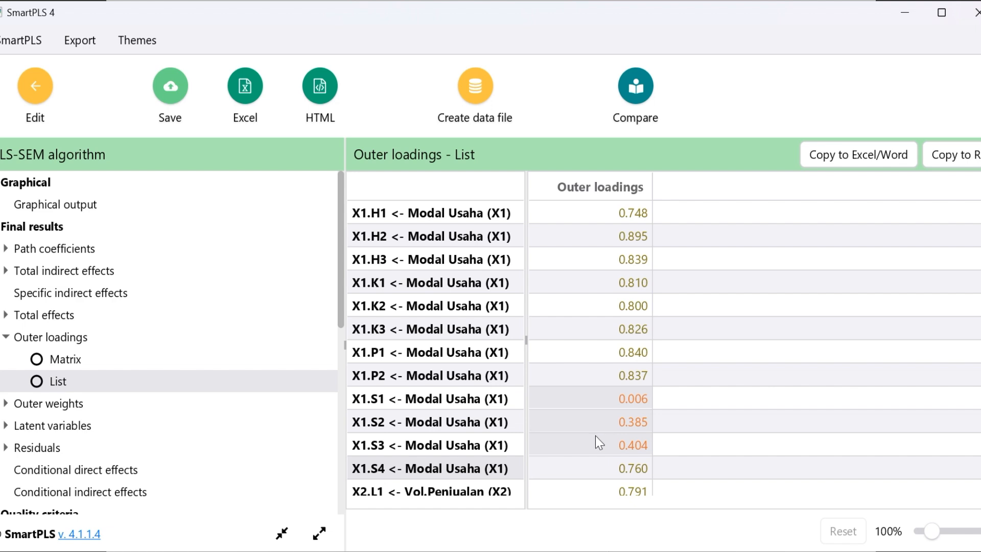
left_click(385, 402)
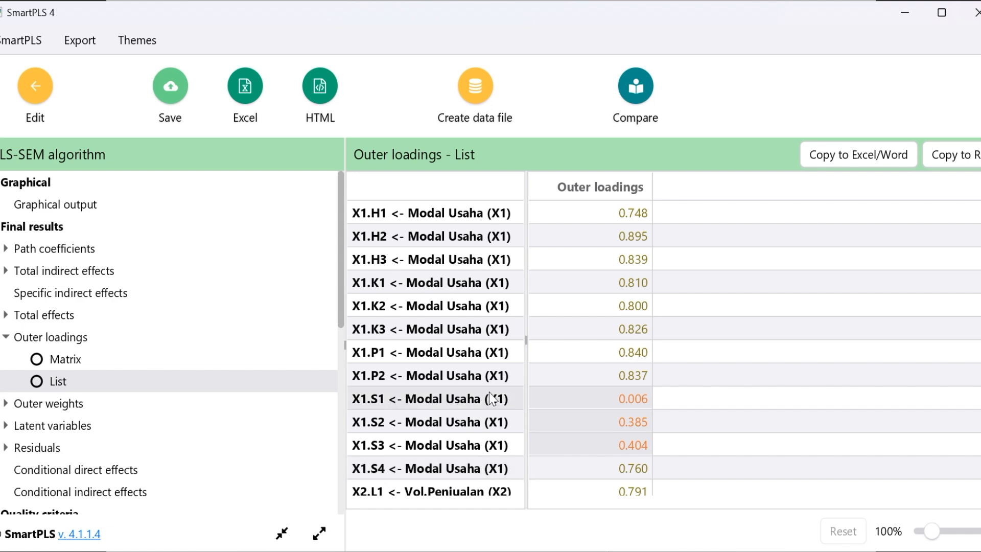
left_click(499, 452)
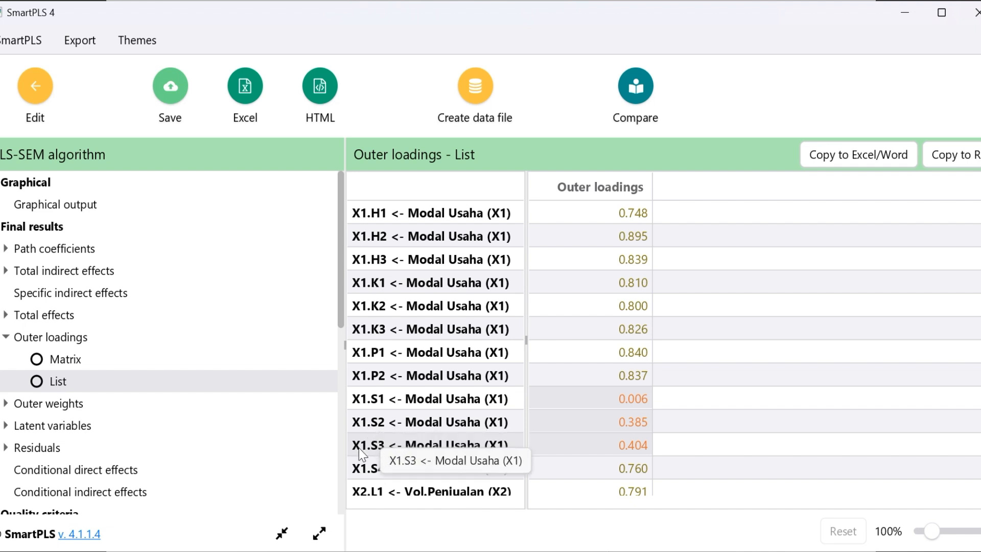
left_click(586, 400)
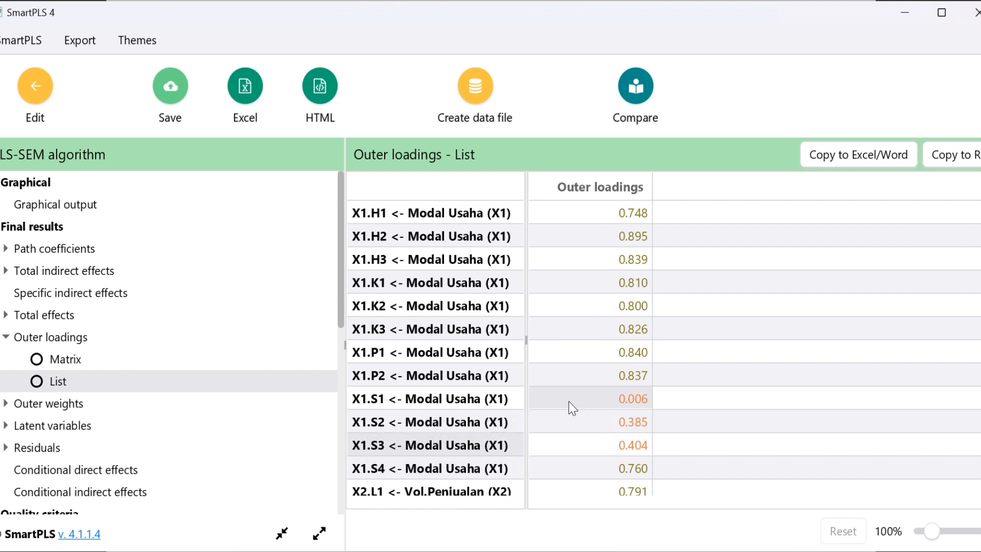
left_click(628, 444)
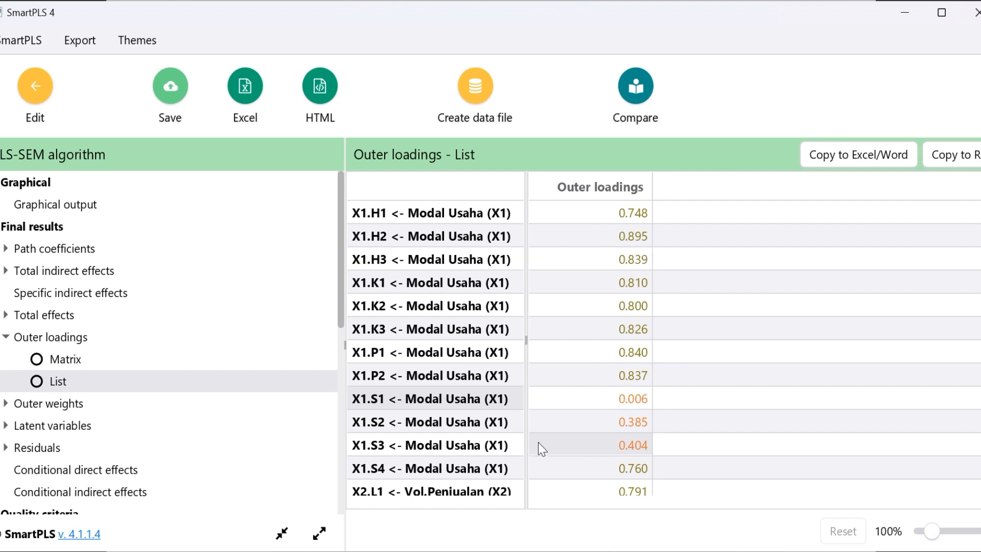
left_click_drag(613, 216, 646, 449)
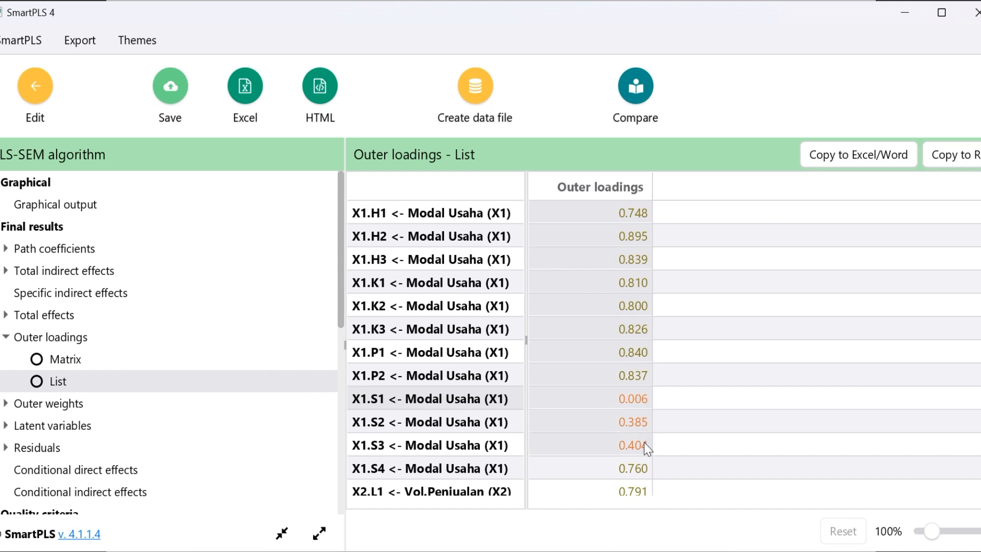
left_click(633, 395)
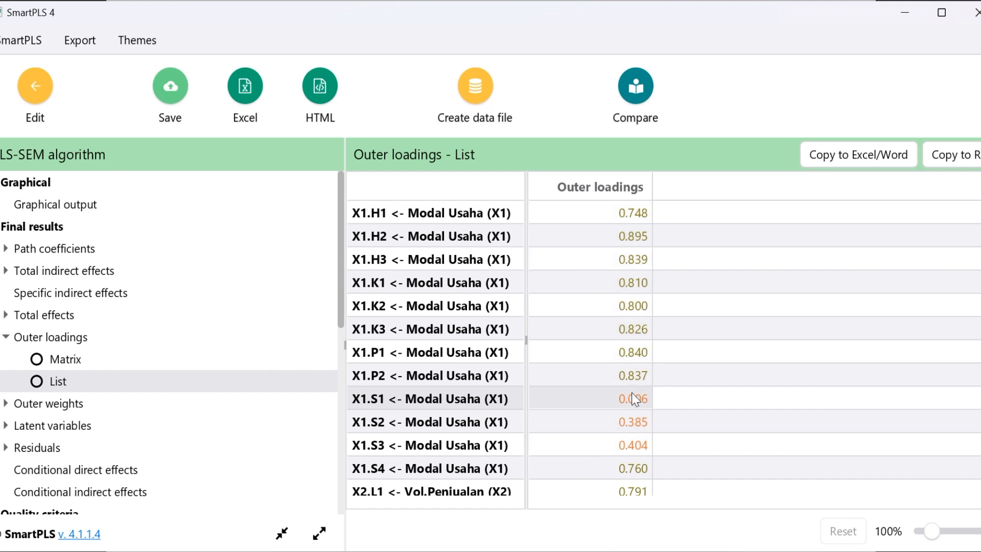
Compare the X1.S1 to X1.S3 loadings in SmartPLS with the >0,70 Outer Loading criterion on the UJI VALIDITAS slide in PowerPoint
left_click(644, 453)
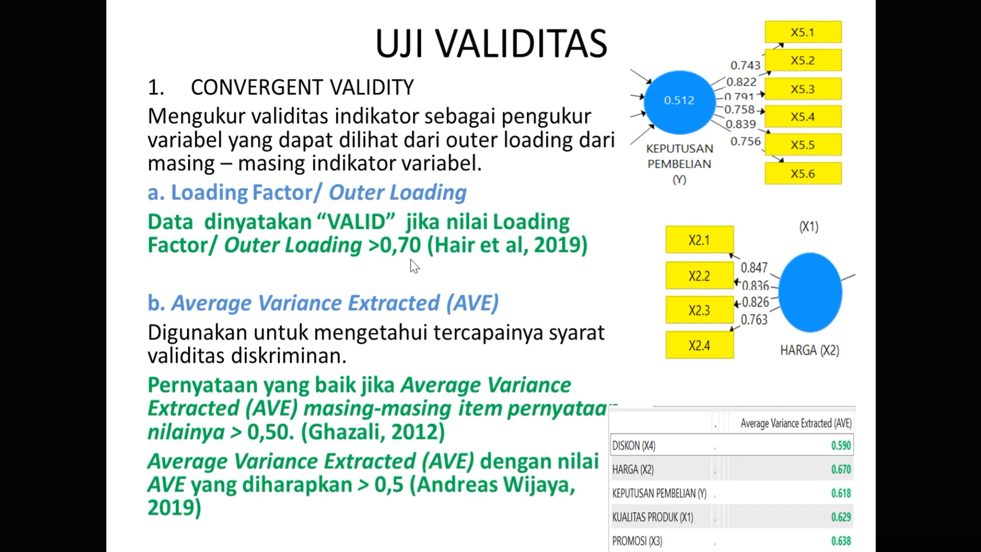
key("alt+Tab")
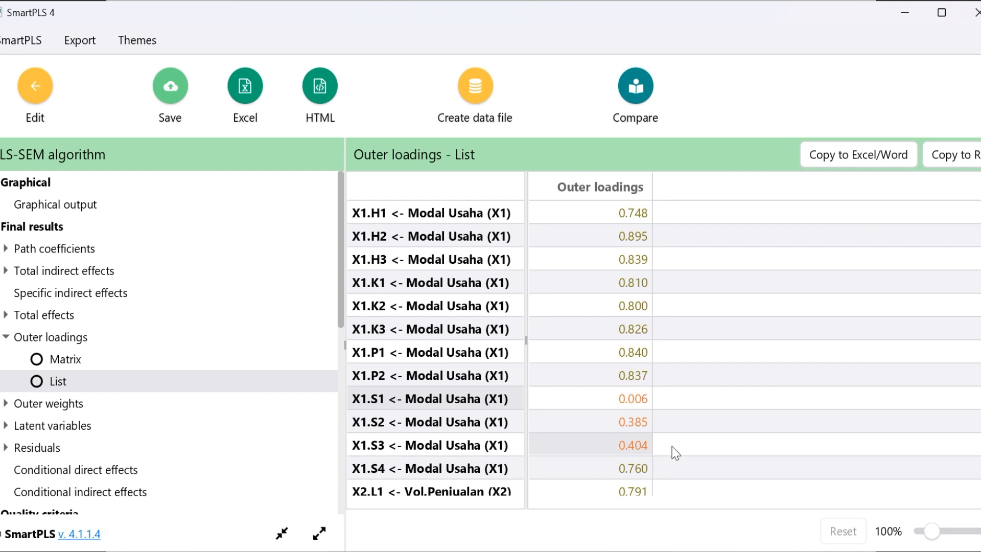
left_click_drag(629, 397, 633, 442)
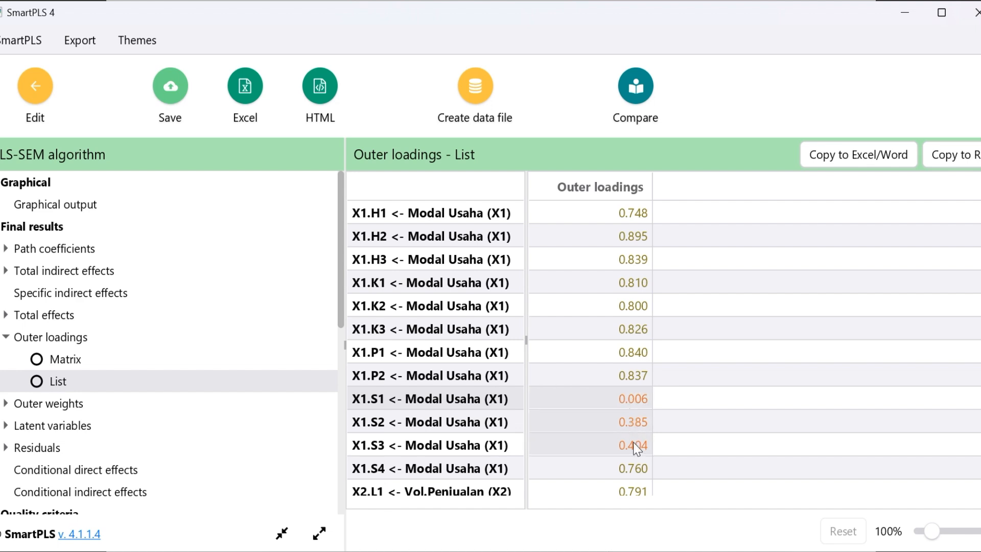
left_click(676, 416)
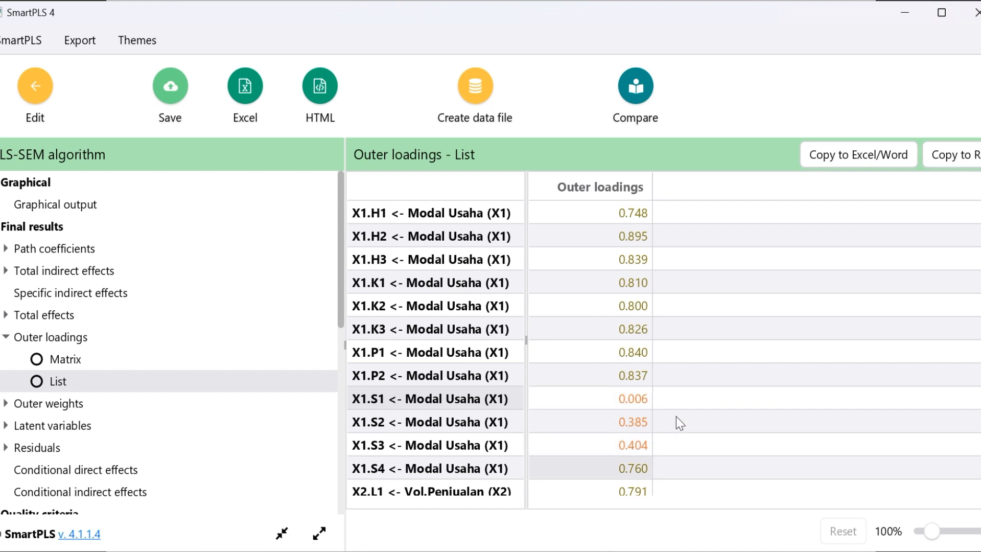
Review the outer loadings of the Vol.Penjualan (X2) indicators, highlighting X2.M1 and checking X2.M2 to X2.N2
scroll(676, 416, "down", 5)
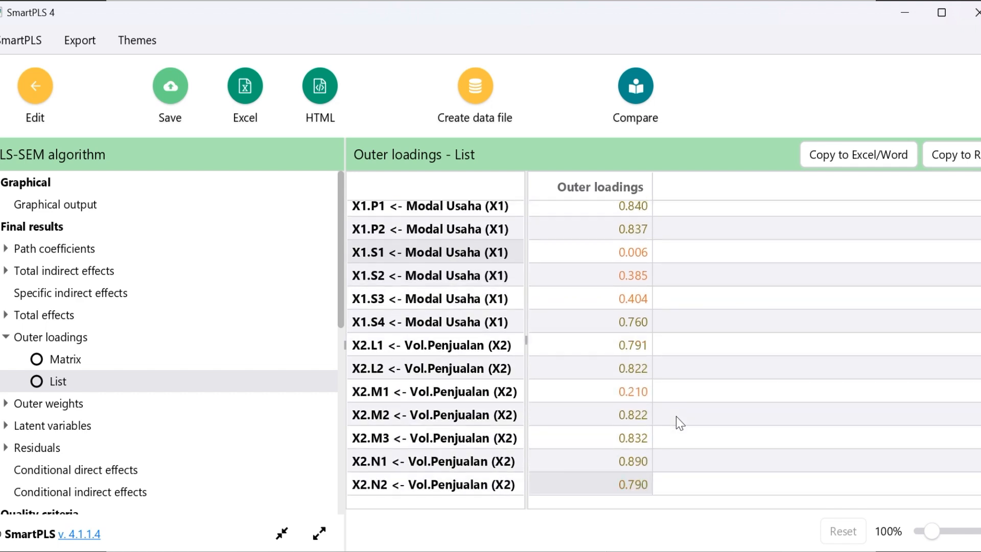
scroll(676, 416, "down", 3)
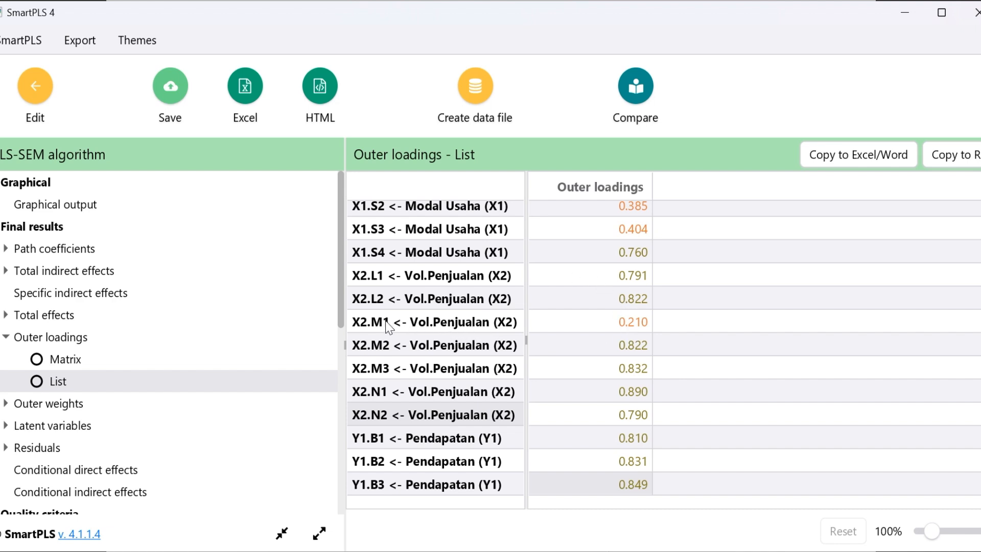
left_click(647, 328)
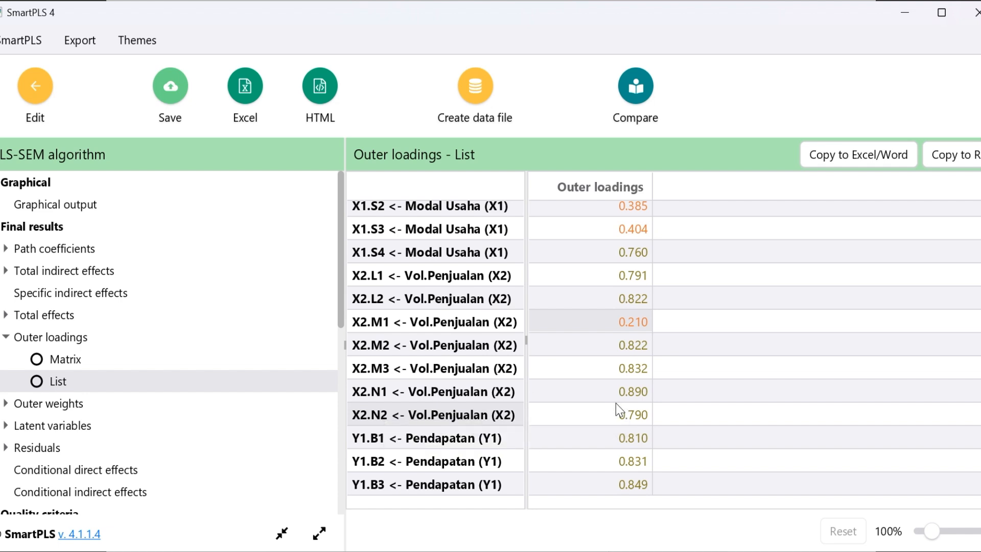
left_click_drag(640, 345, 639, 417)
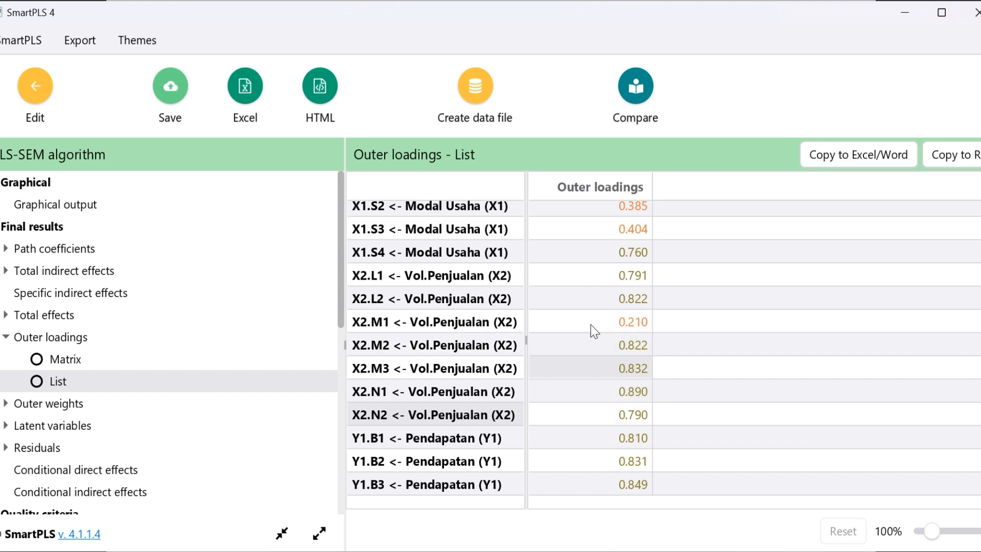
Highlight the Pendapatan (Y1) and Keberlanjutan Usaha (Y2) outer loadings in SmartPLS and compare them with the >0,70 criterion in PowerPoint
scroll(591, 324, "down", 2)
scroll(591, 324, "down", 2)
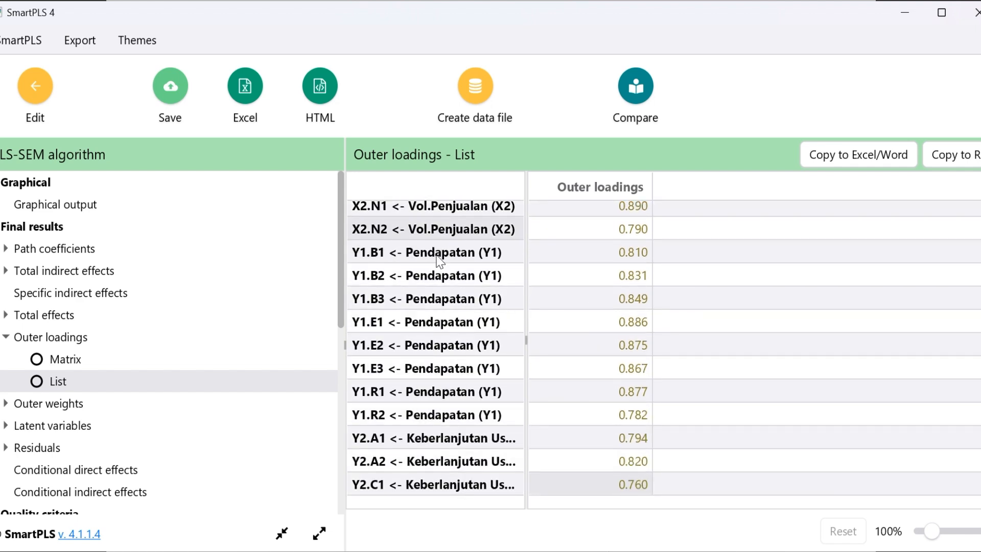
left_click(602, 258)
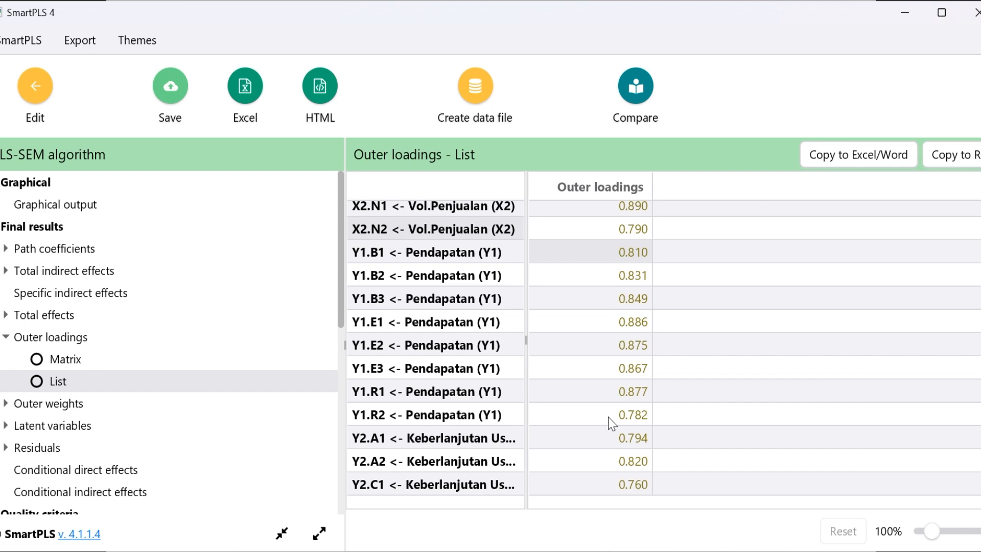
left_click_drag(558, 252, 609, 414)
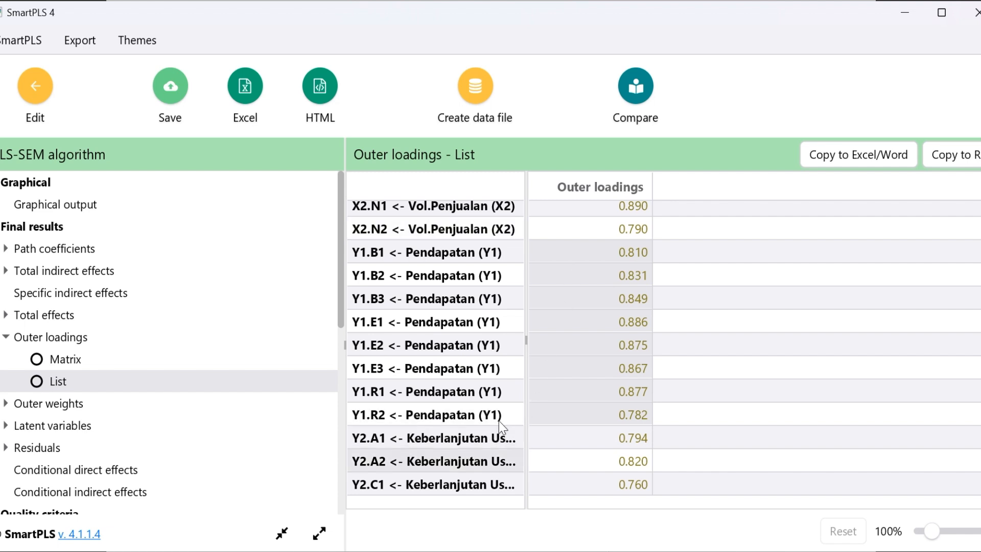
scroll(499, 421, "down", 3)
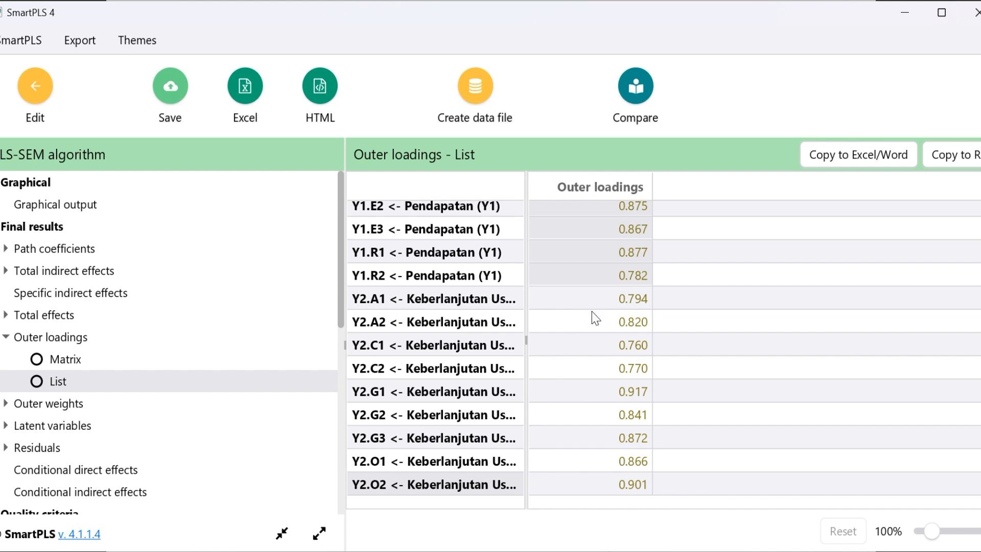
left_click_drag(614, 300, 621, 481)
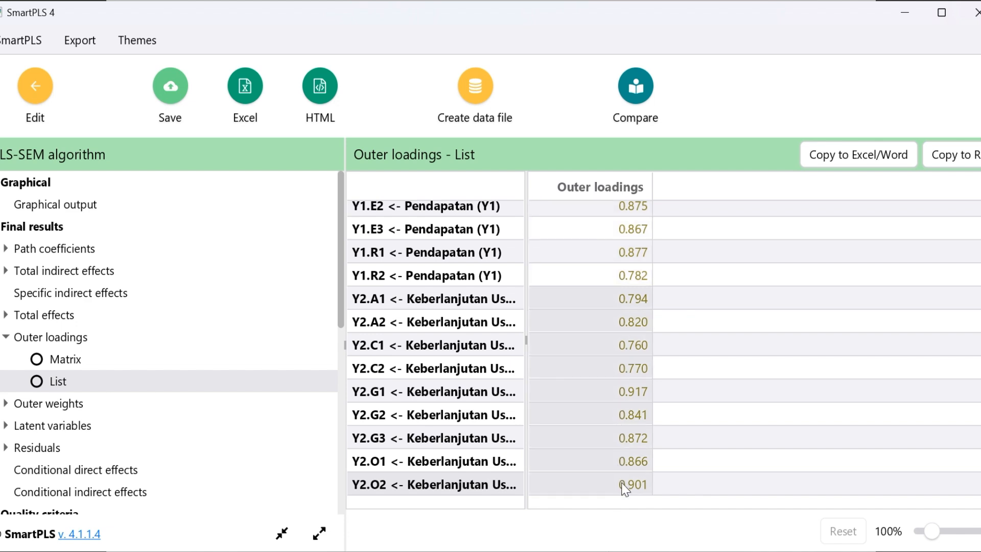
key("alt+Tab")
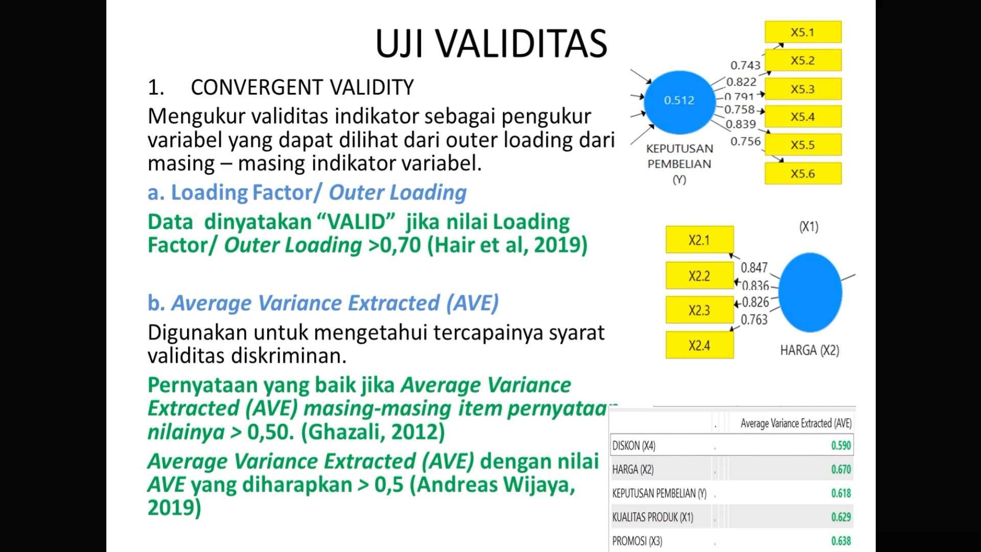
key("alt+Tab")
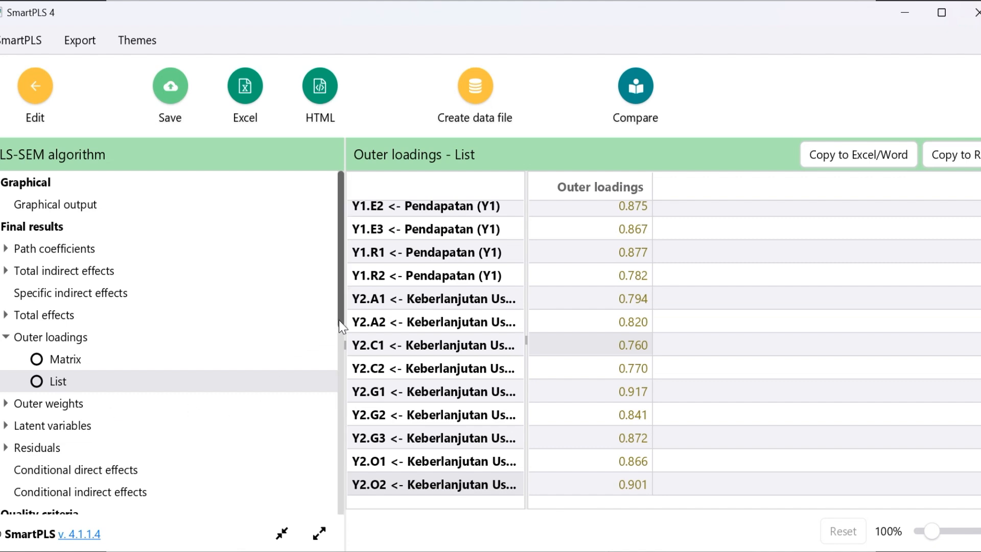
Open the construct reliability and validity overview in the quality criteria results
scroll(339, 319, "down", 5)
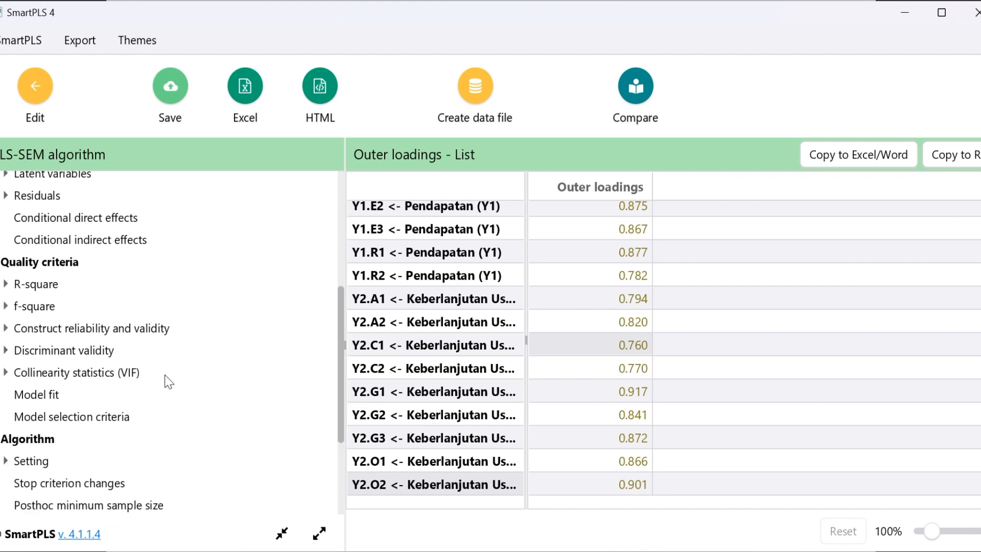
left_click(87, 329)
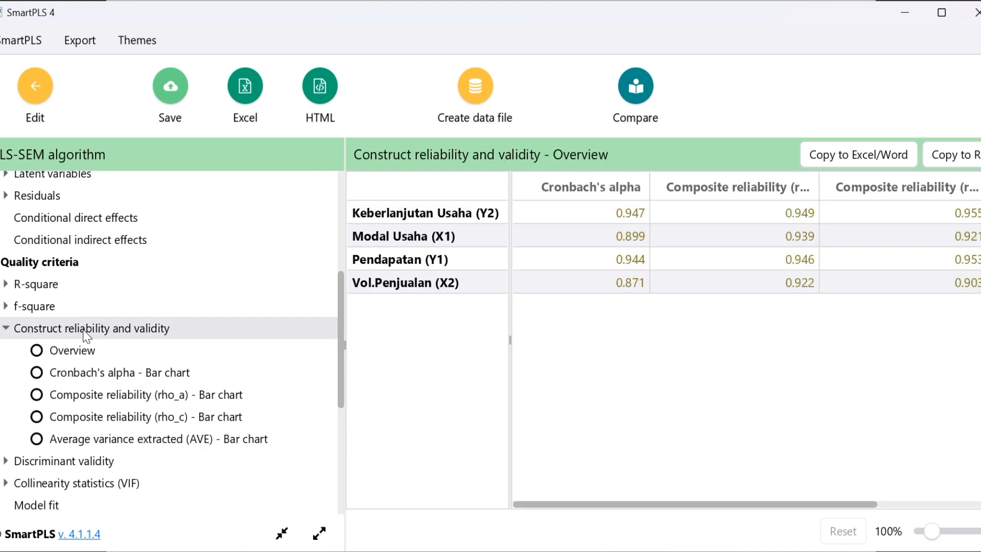
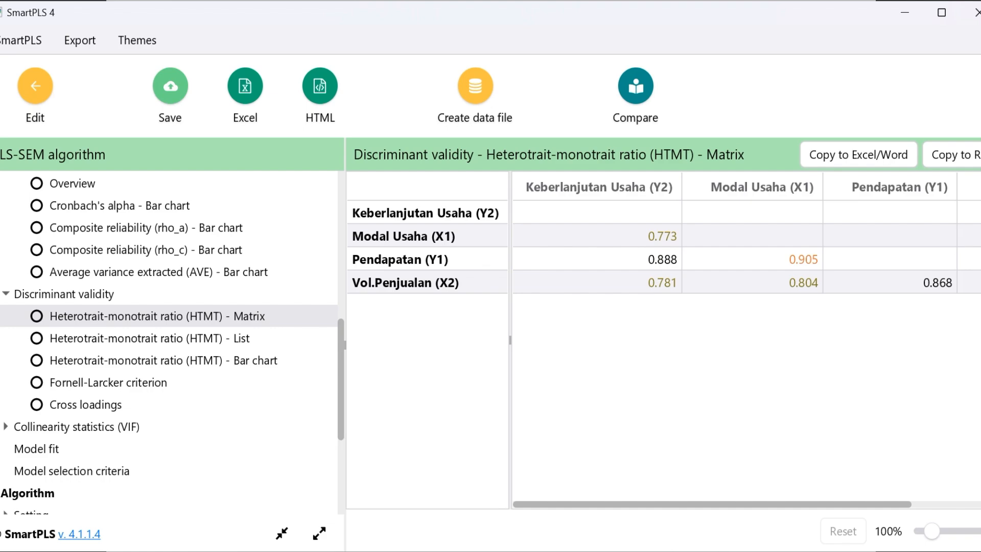
Check the HTMT matrix against the <0,9 criterion in PowerPoint and the SmartPLS Fornell-Larcker table against Akar AVE > Korelasi
key("alt+Tab")
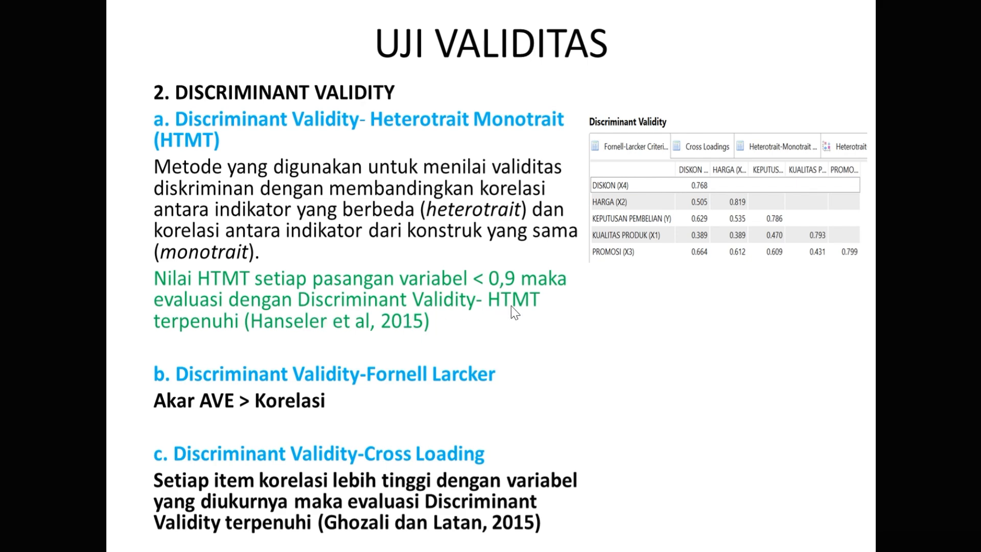
key("alt+Tab")
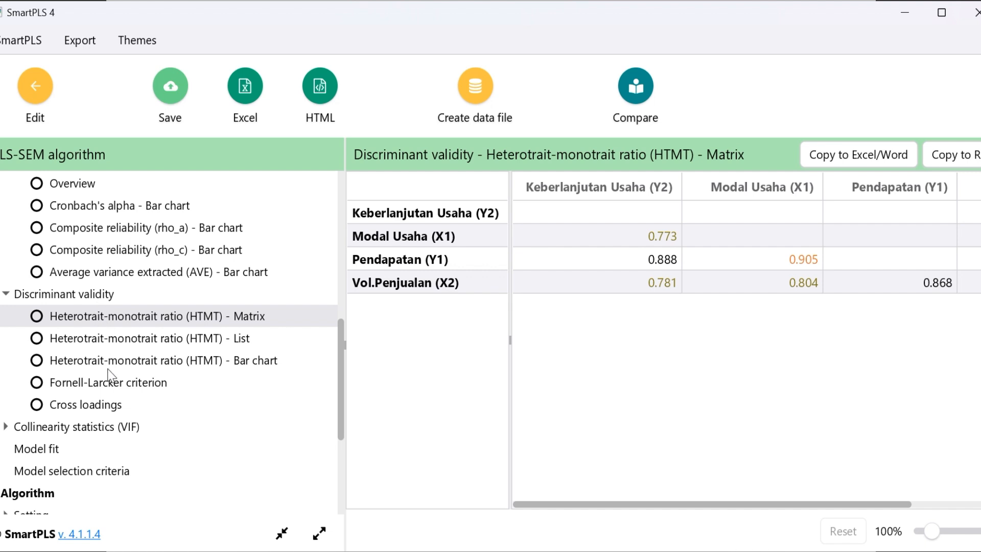
left_click(71, 389)
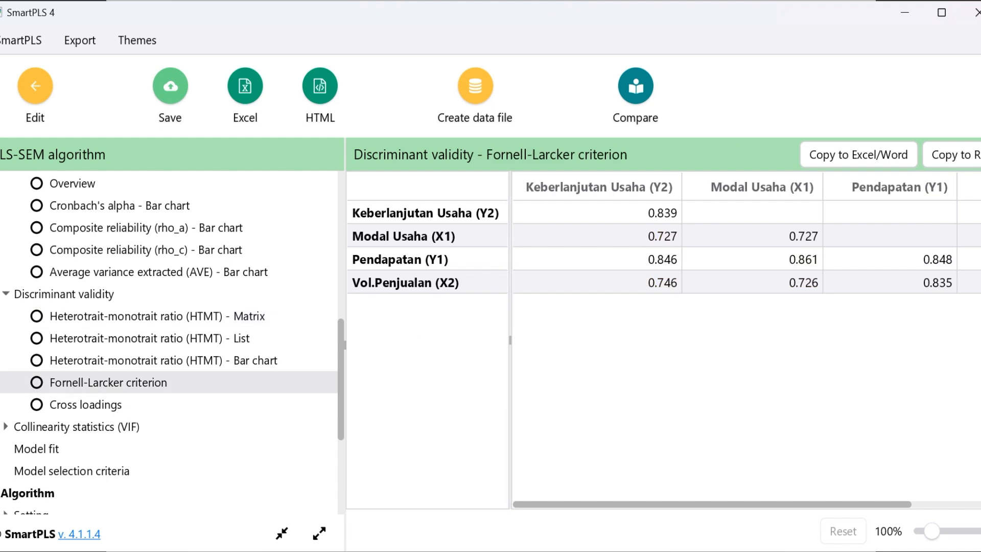
key("alt+Tab")
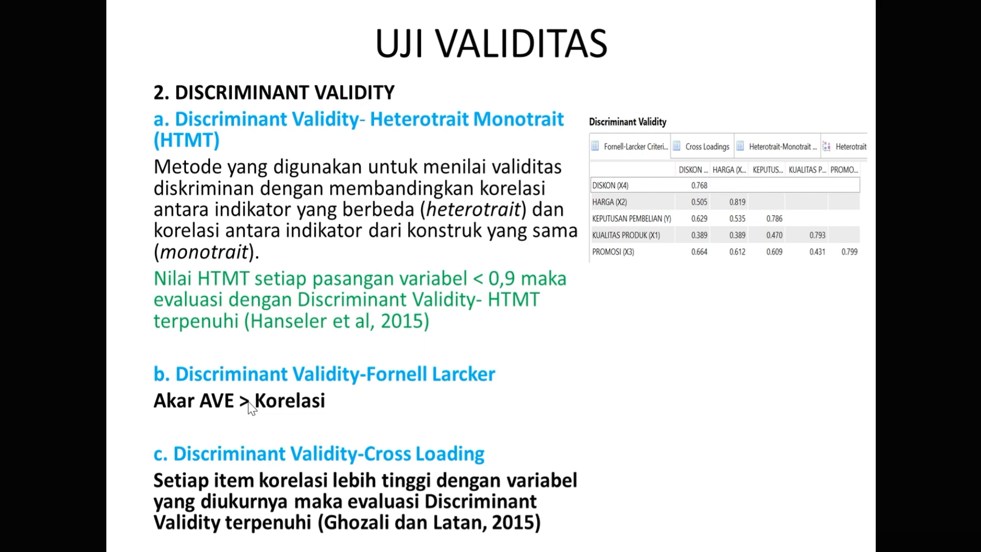
key("alt+Tab")
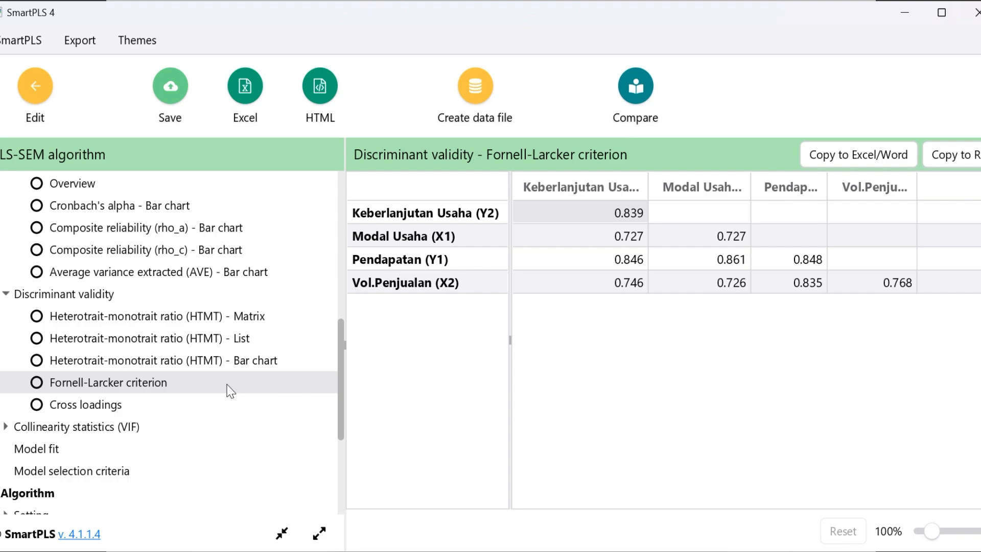
key("alt+Tab")
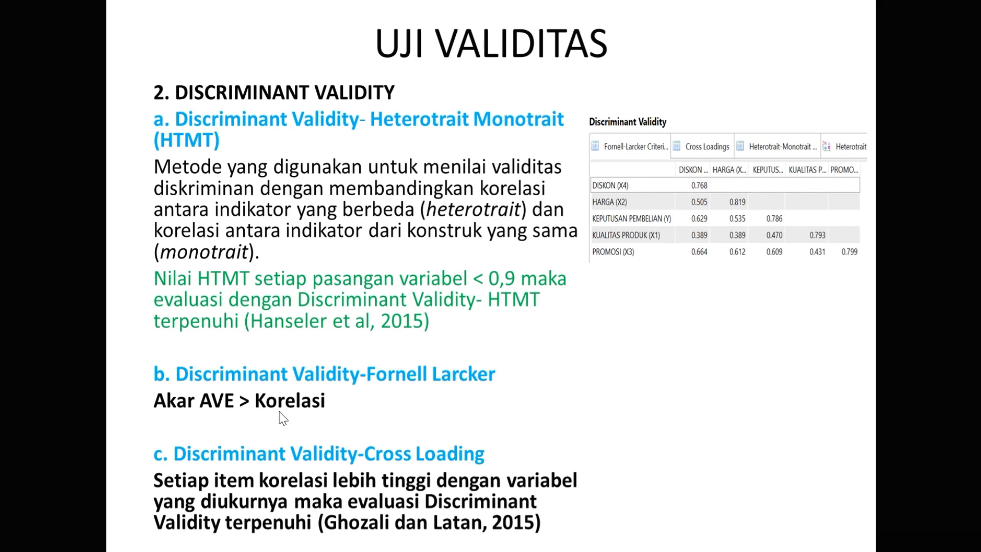
key("alt+Tab")
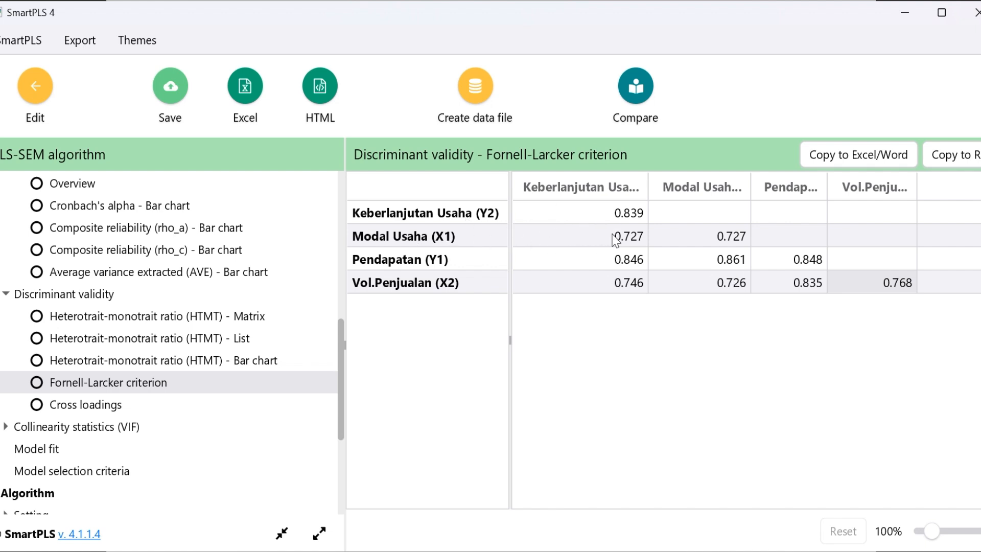
Highlight the Modal Usaha (X1) and Pendapatan (Y1) correlations with Keberlanjutan Usaha (Y2), and sort the Fornell-Larcker table ascending by Pendapatan
left_click(628, 240)
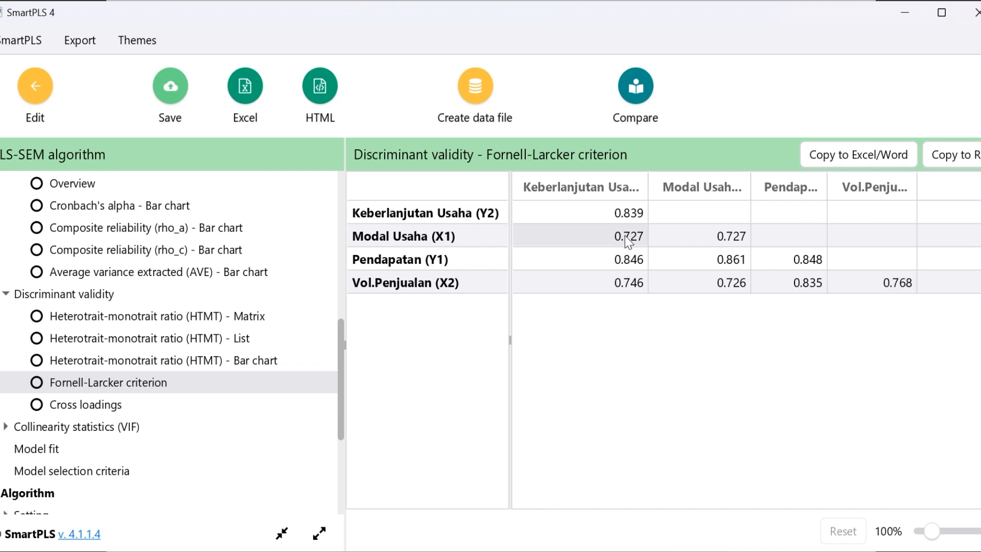
left_click(458, 263)
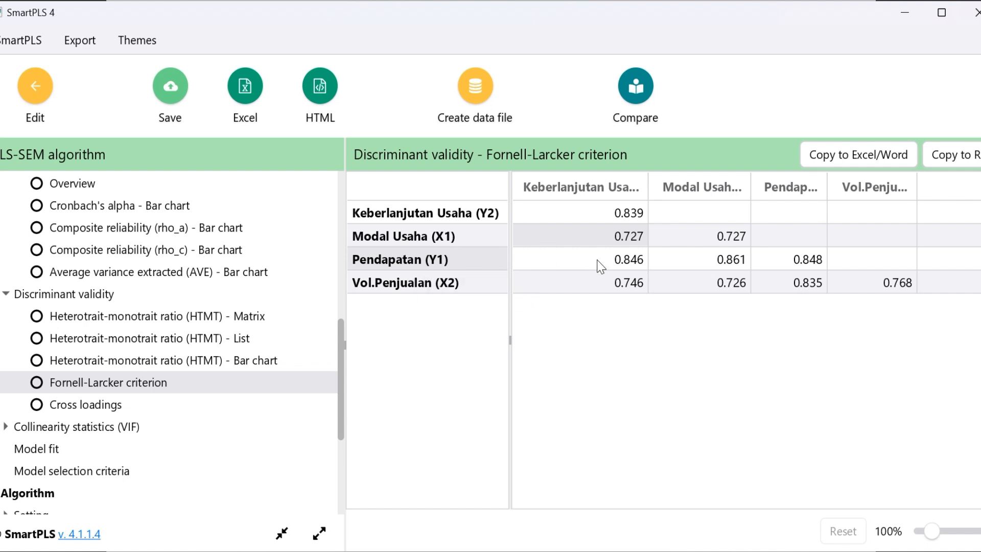
left_click(620, 261)
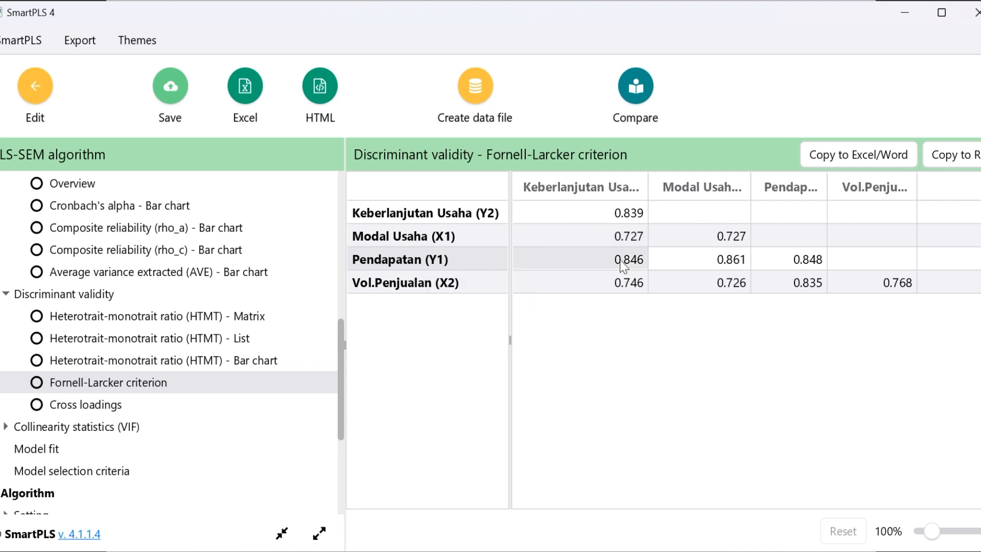
left_click(435, 287)
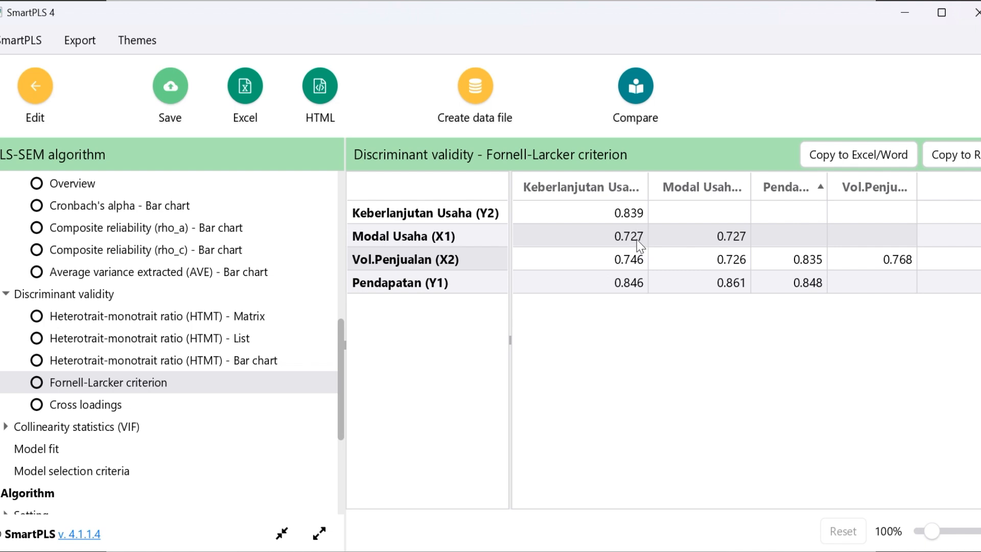
Compare the Keberlanjutan Usaha (Y2) diagonal value with its correlations, and inspect the Modal Usaha (X1) diagonal and the Vol.Penjualan-Pendapatan correlation
left_click(630, 210)
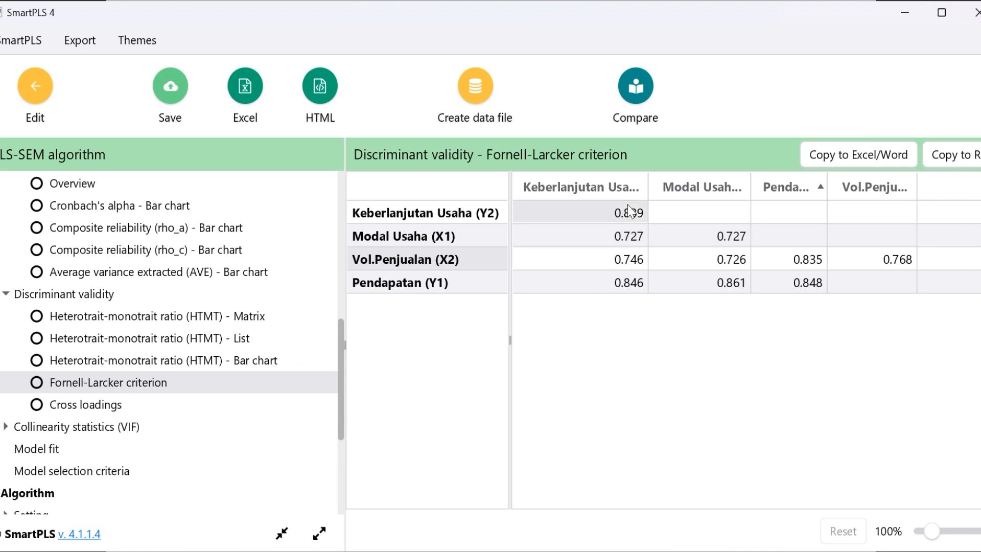
left_click(636, 242)
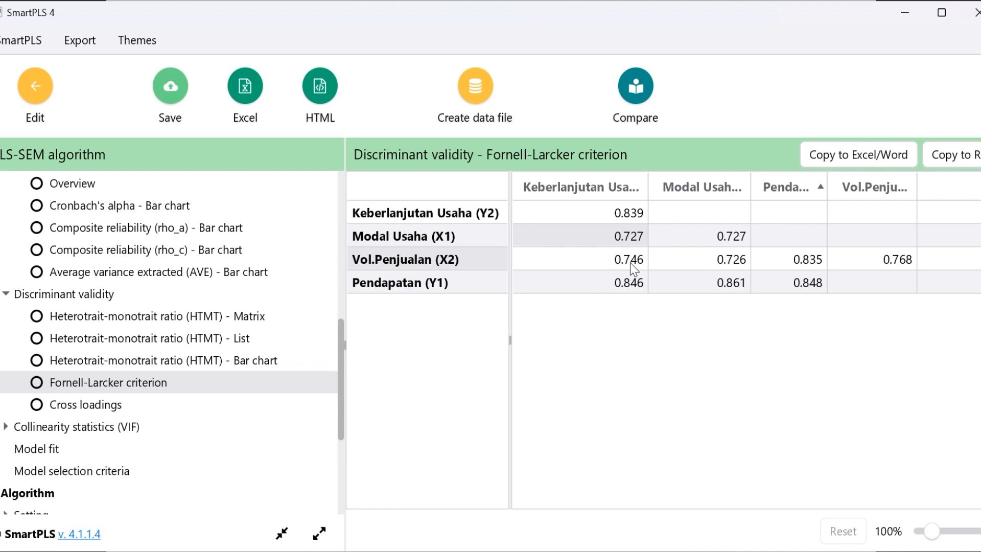
left_click(630, 262)
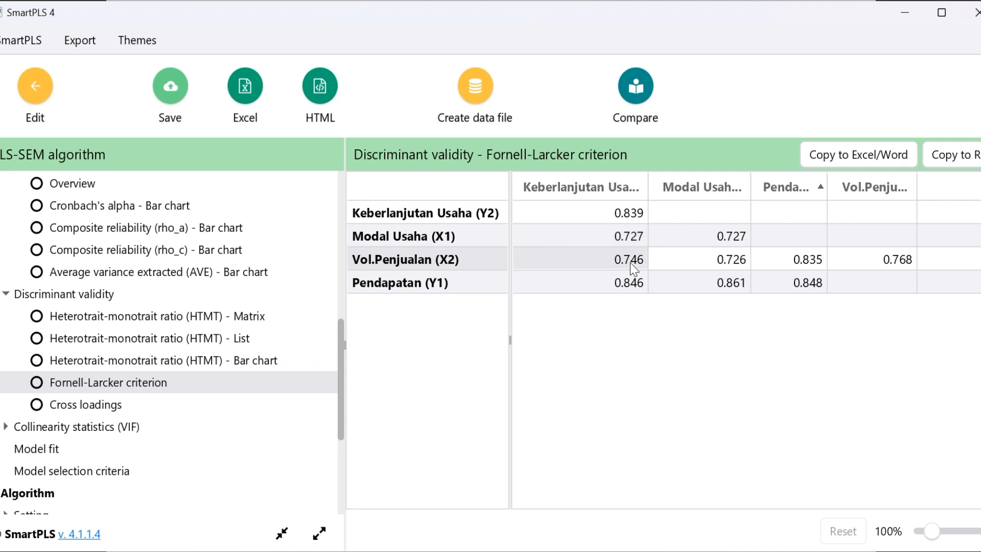
left_click(637, 291)
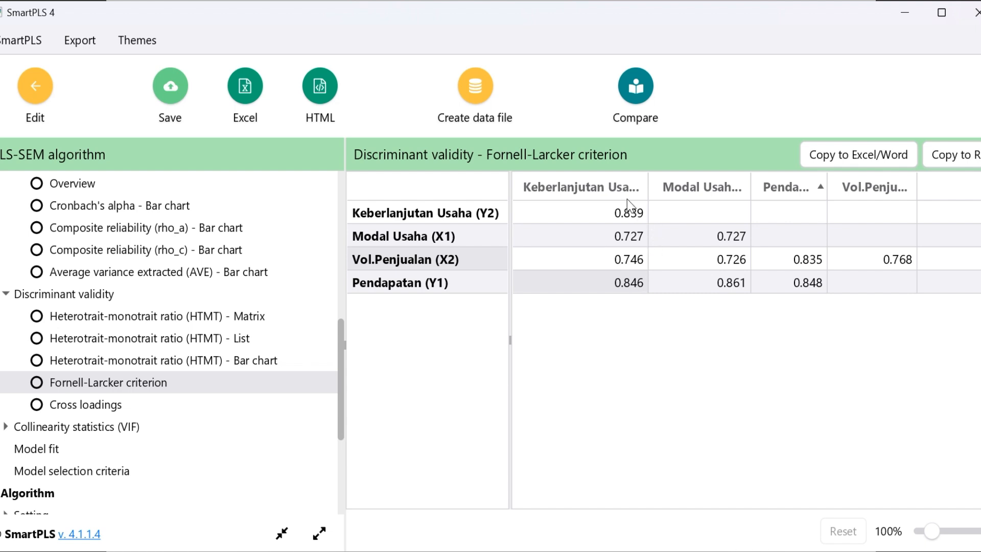
left_click(632, 212)
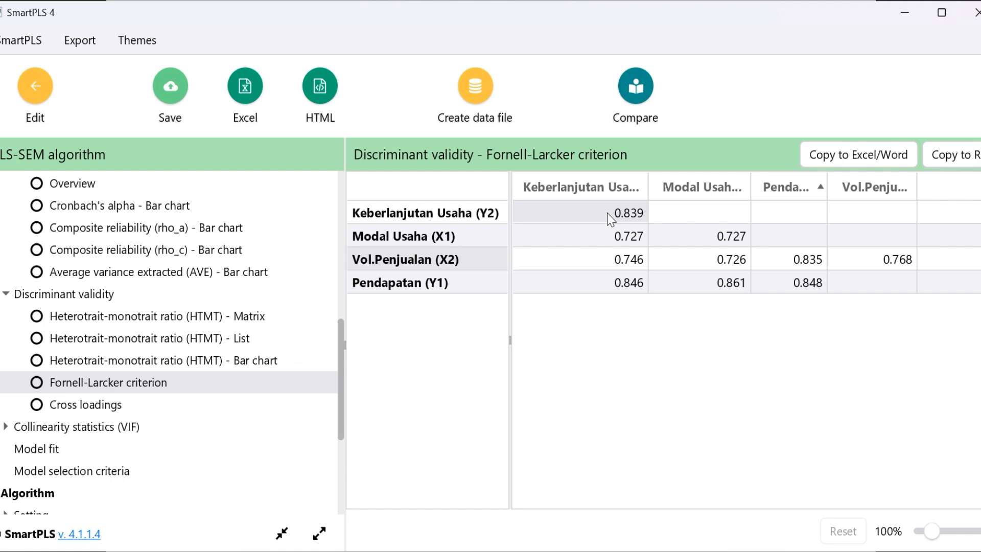
left_click(734, 241)
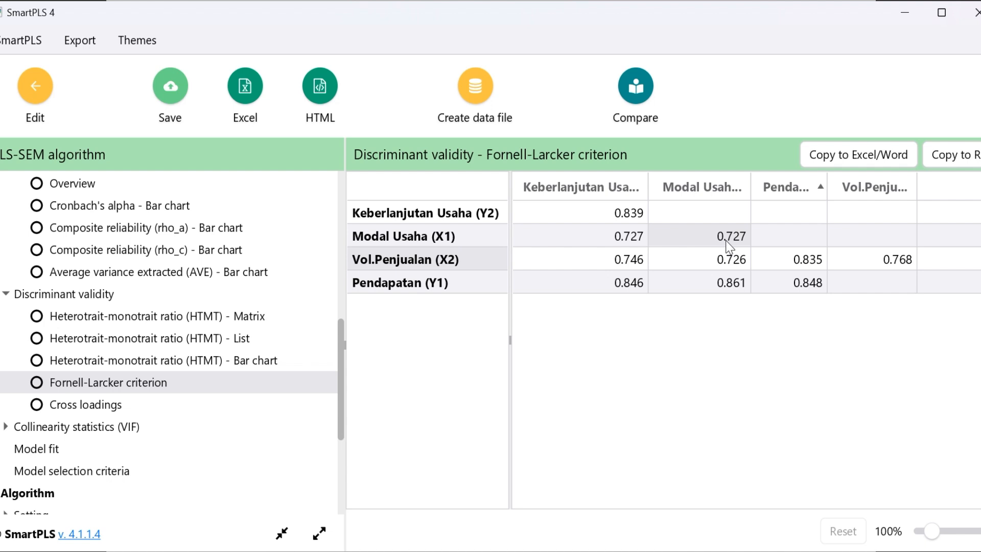
left_click(812, 269)
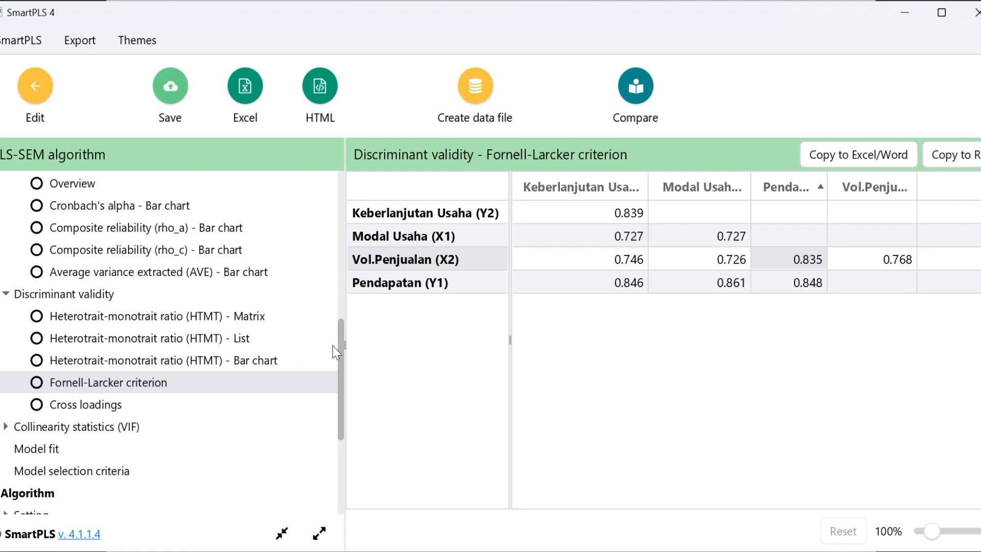
Open the list view of the outer loadings in the final results
scroll(114, 321, "up", 5)
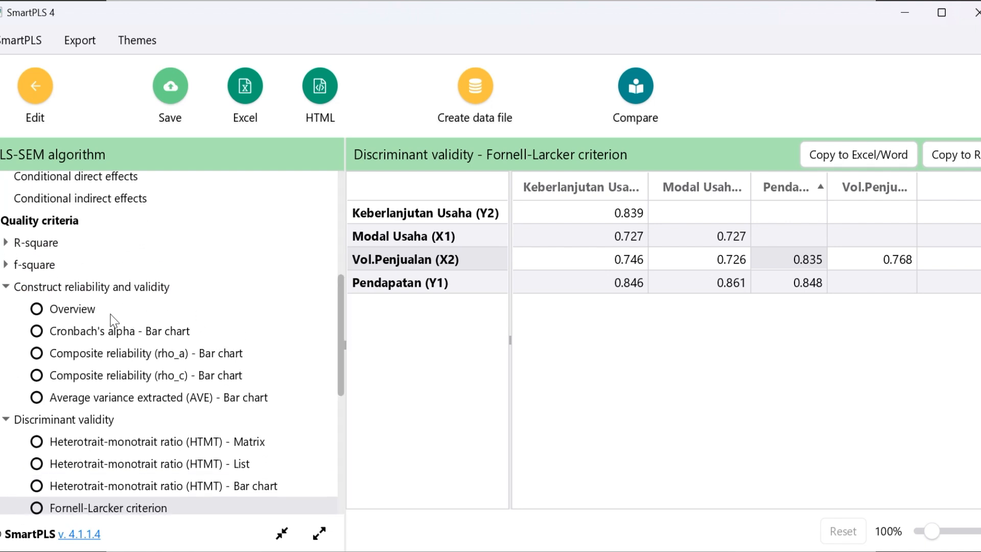
left_click(77, 293)
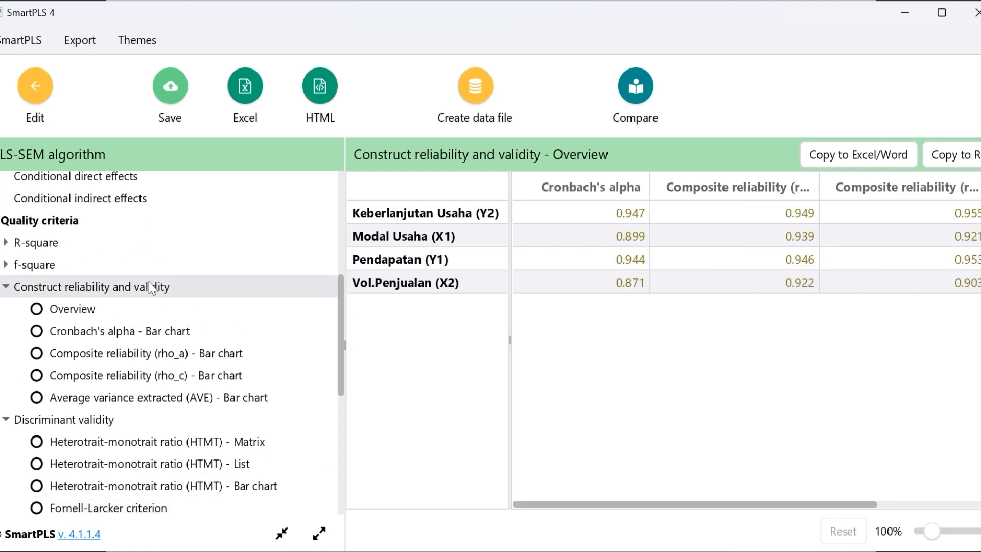
left_click(334, 330)
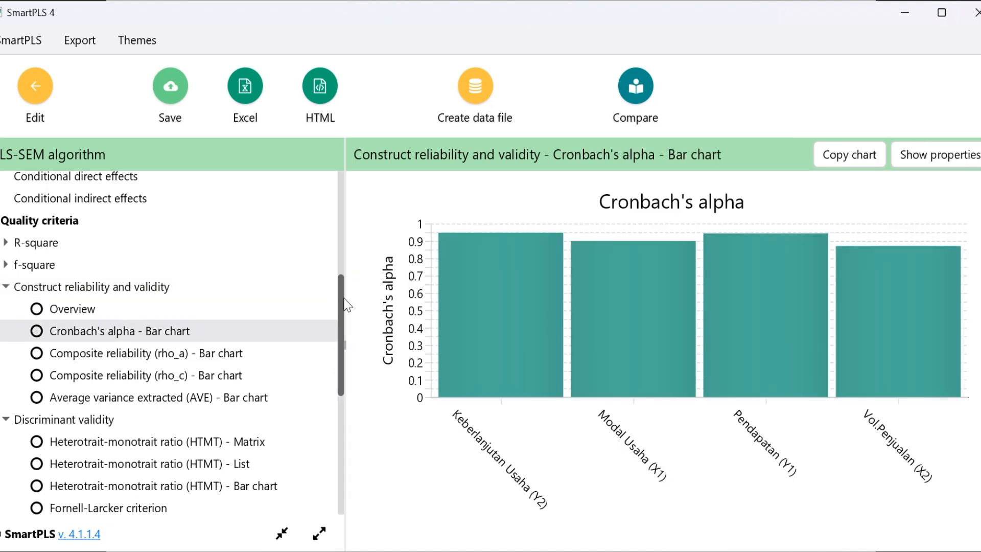
left_click_drag(343, 302, 343, 207)
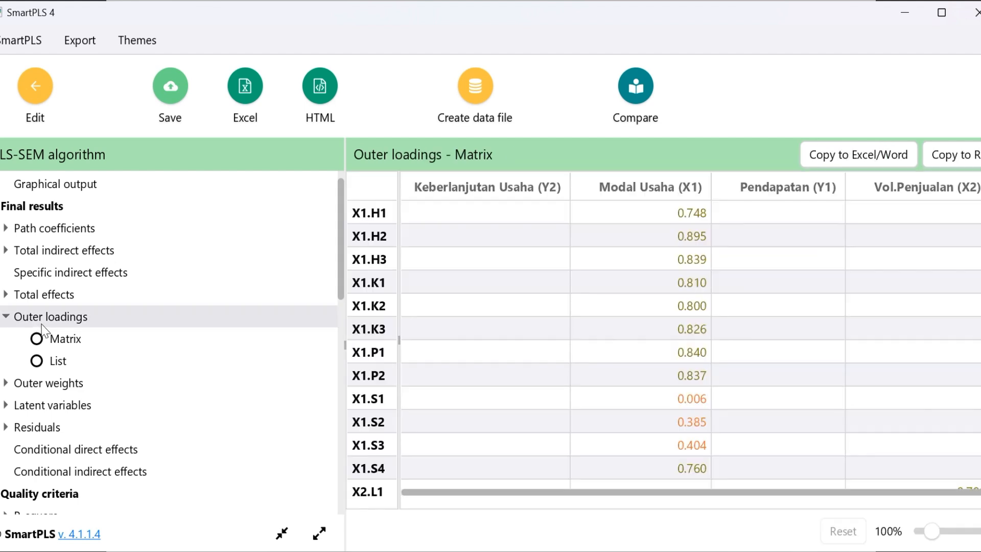
left_click(49, 336)
left_click(58, 363)
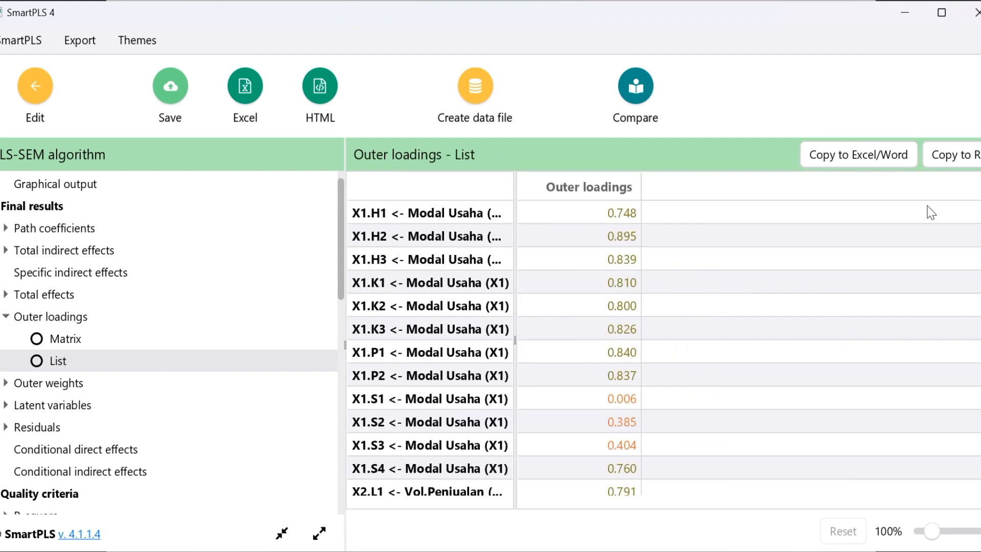
Examine the outer loadings list for weak indicators across Modal Usaha (X1), Vol.Penjualan (X2) and Pendapatan (Y1)
scroll(663, 347, "down", 8)
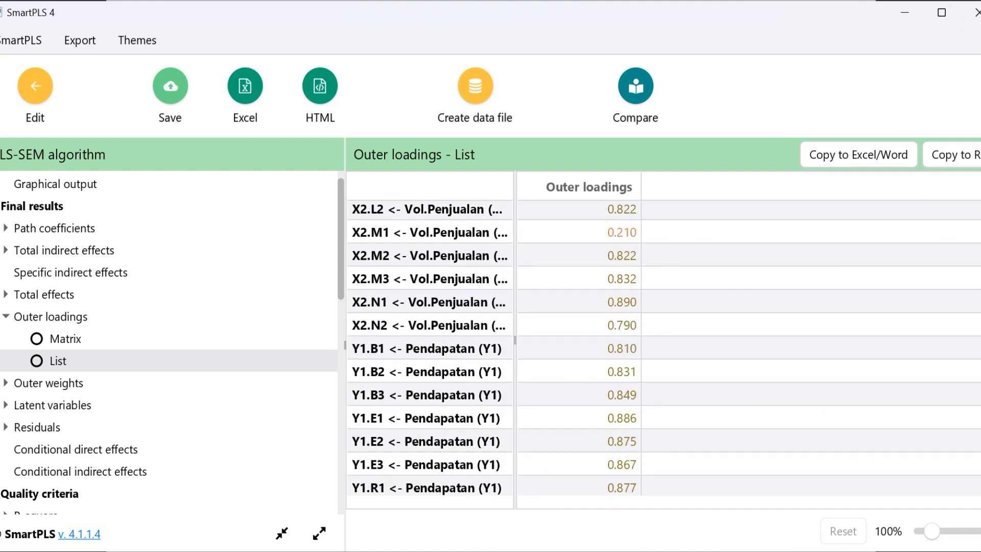
scroll(664, 351, "up", 5)
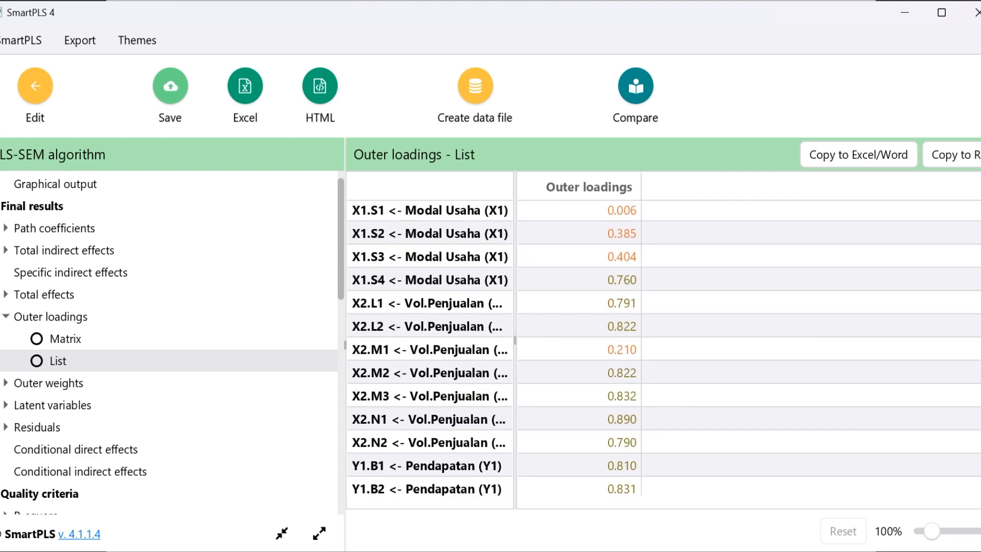
scroll(664, 348, "down", 4)
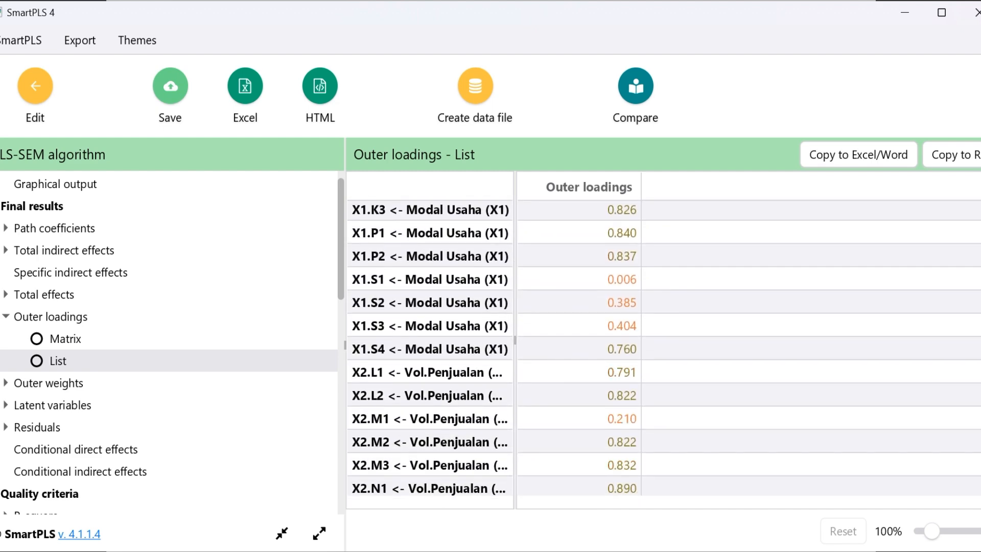
scroll(664, 348, "up", 4)
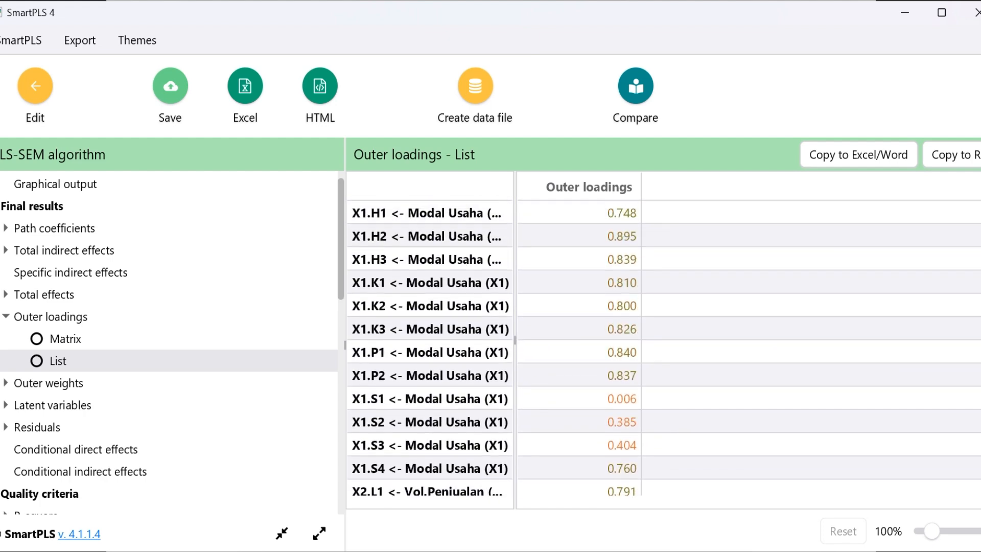
scroll(664, 348, "down", 2)
scroll(664, 348, "down", 6)
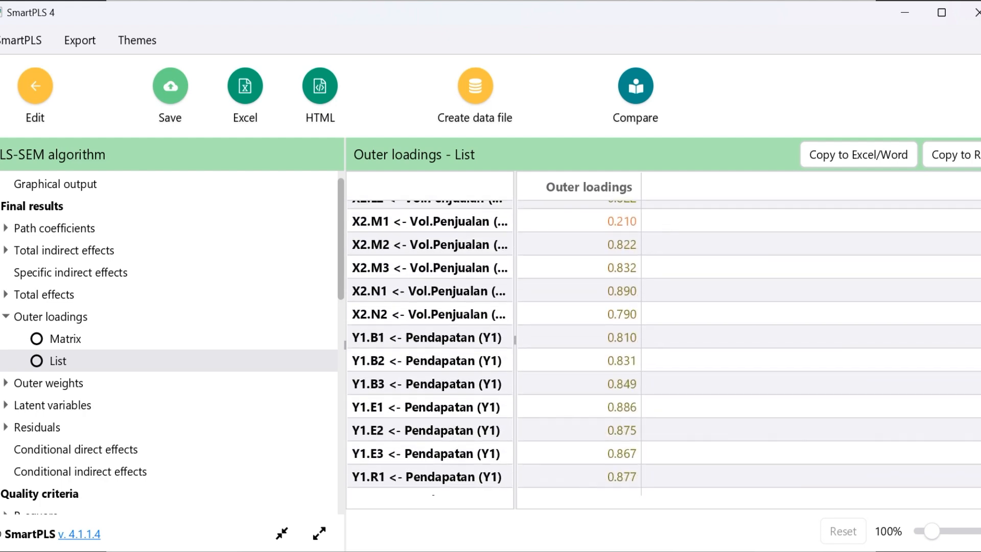
scroll(663, 348, "up", 5)
scroll(676, 244, "up", 2)
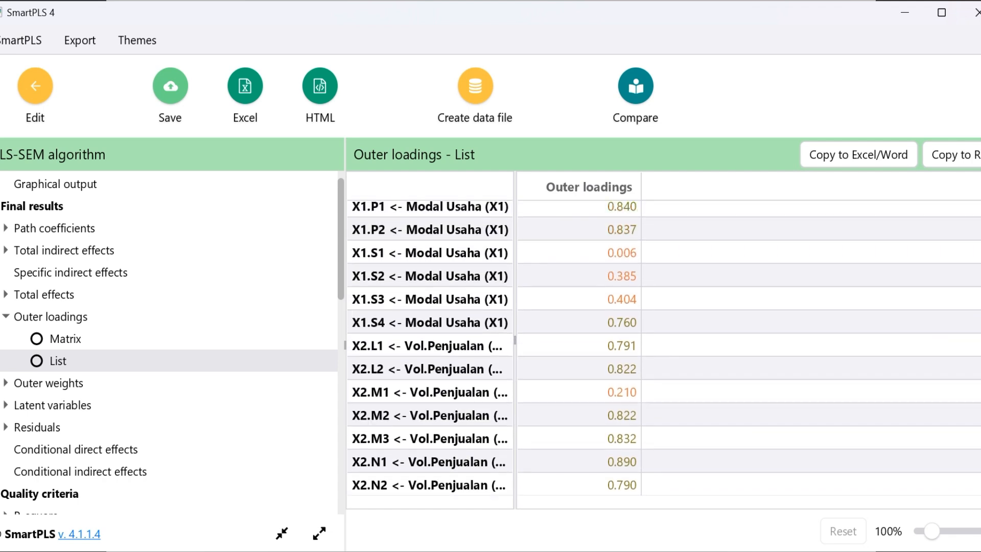
Highlight the outer loadings of X1.S1 to X1.S3 and X2.M1, and select the X1.S1 row
left_click_drag(562, 287, 602, 330)
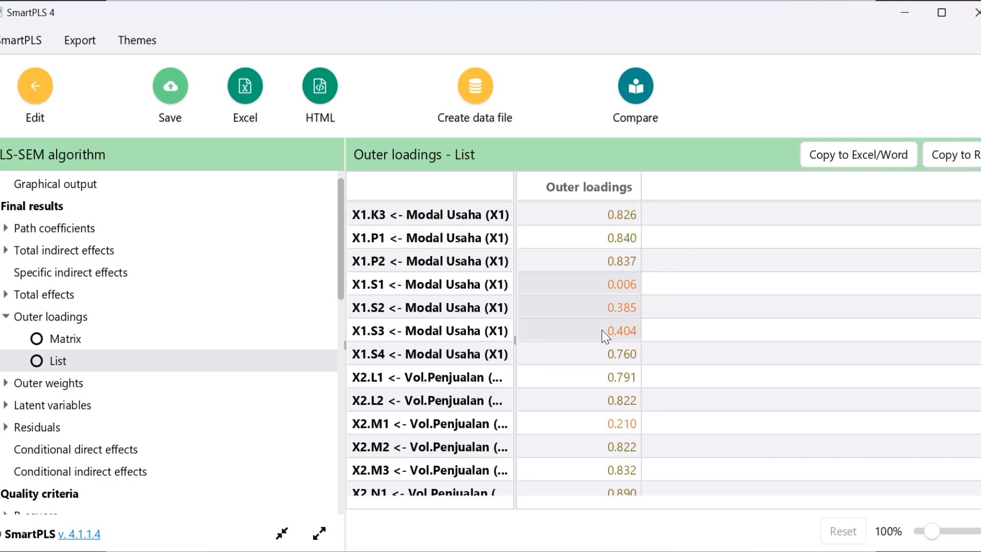
left_click(620, 428)
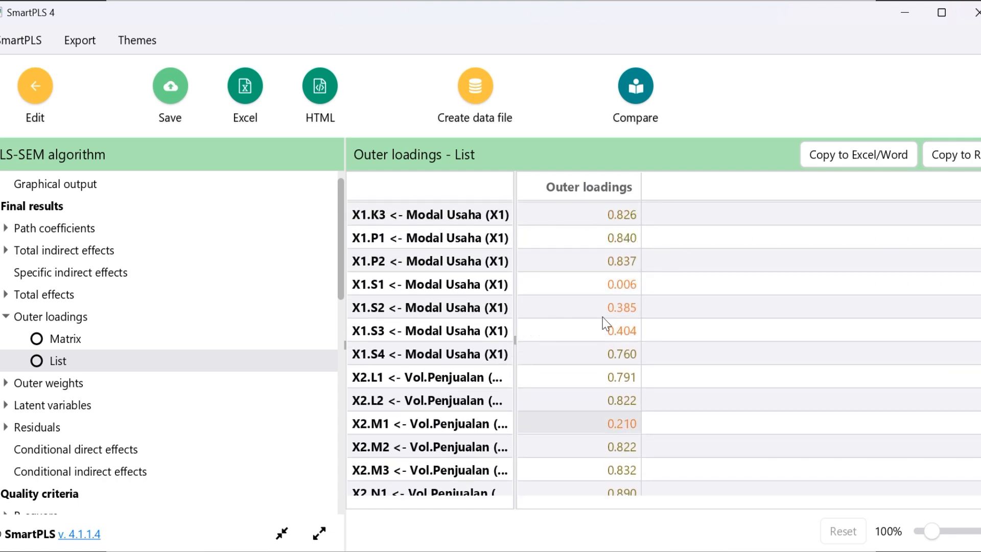
left_click_drag(589, 288, 602, 329)
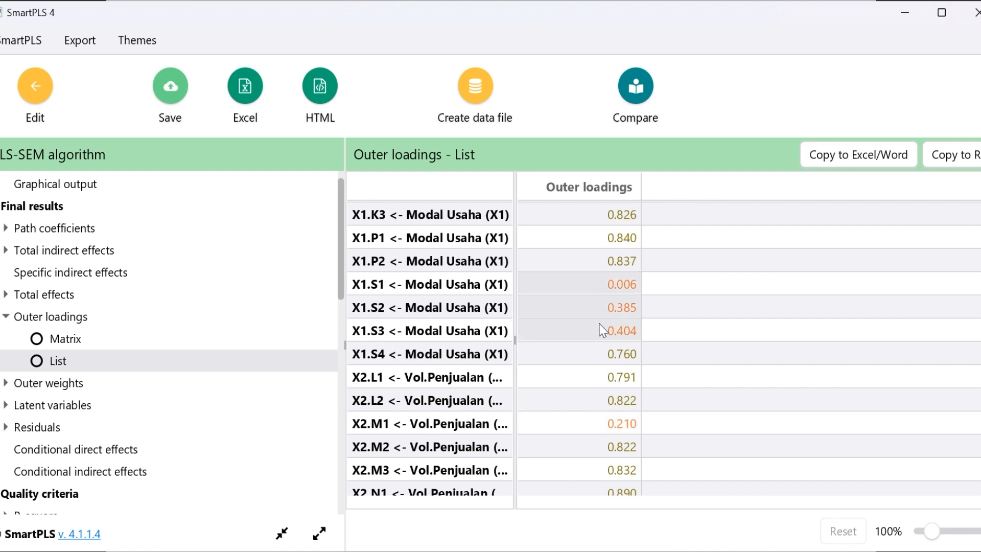
left_click(613, 428)
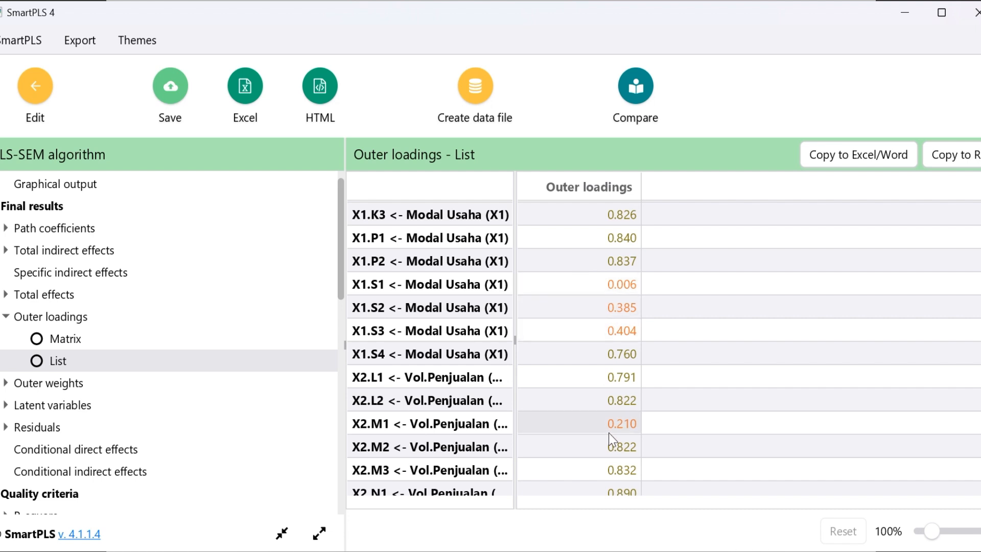
left_click(545, 281)
left_click(496, 286)
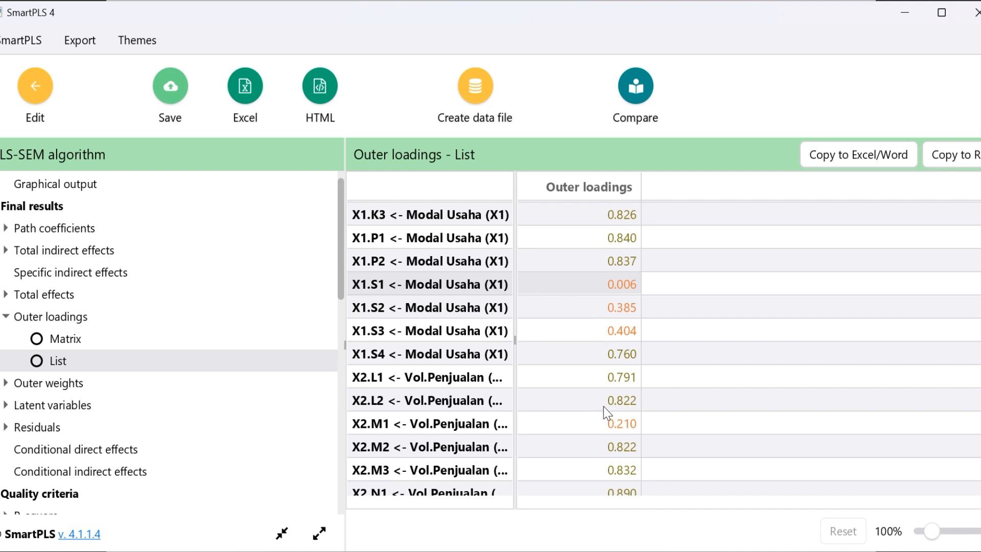
Select the outer loading of X2.M1 and open the Fornell-Larcker criterion under discriminant validity
left_click(607, 427)
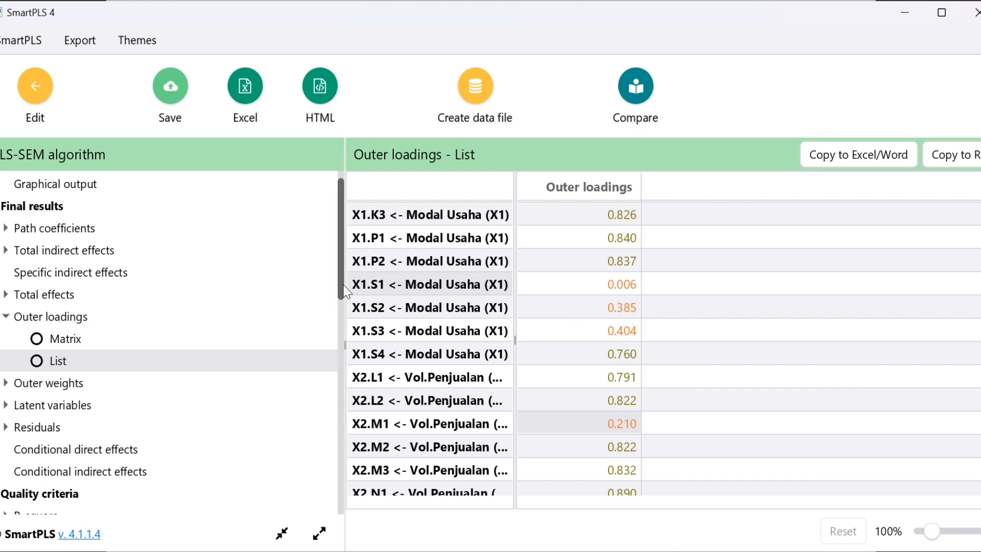
left_click_drag(345, 290, 365, 393)
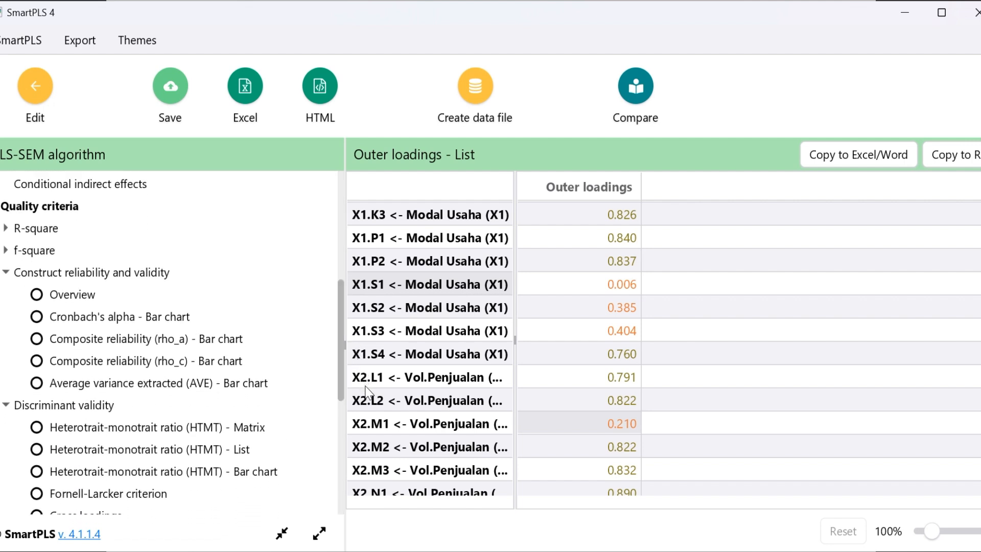
left_click_drag(338, 344, 351, 378)
left_click(108, 394)
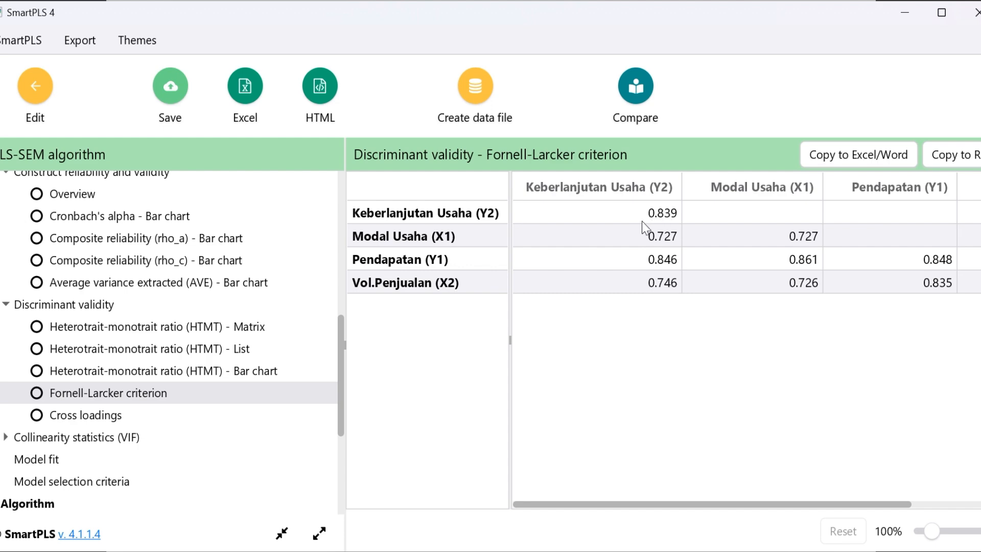
Check the Fornell-Larcker and Cross Loading criteria on the PowerPoint slide against the Fornell-Larcker table, ending back in SmartPLS
key("alt+Tab")
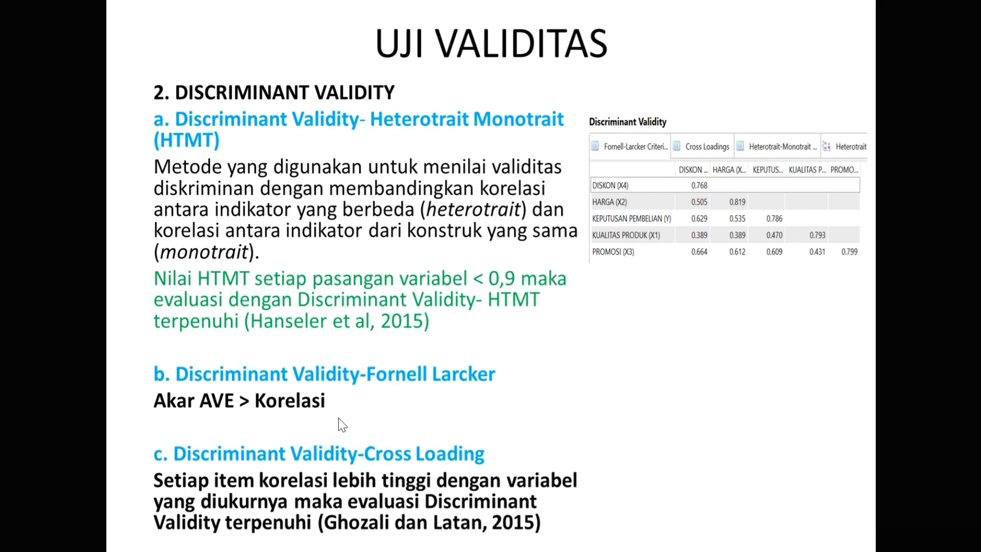
key("alt+Tab")
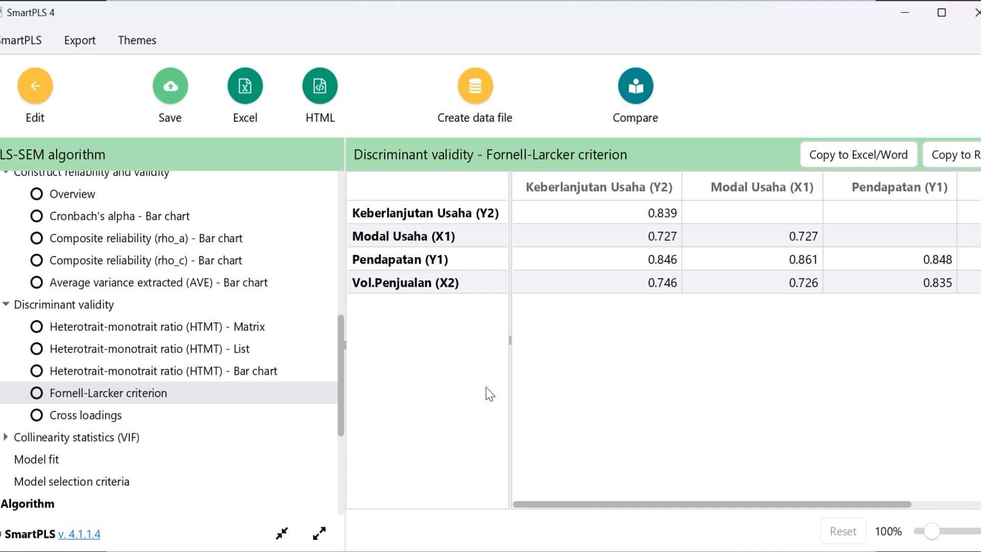
key("alt+Tab")
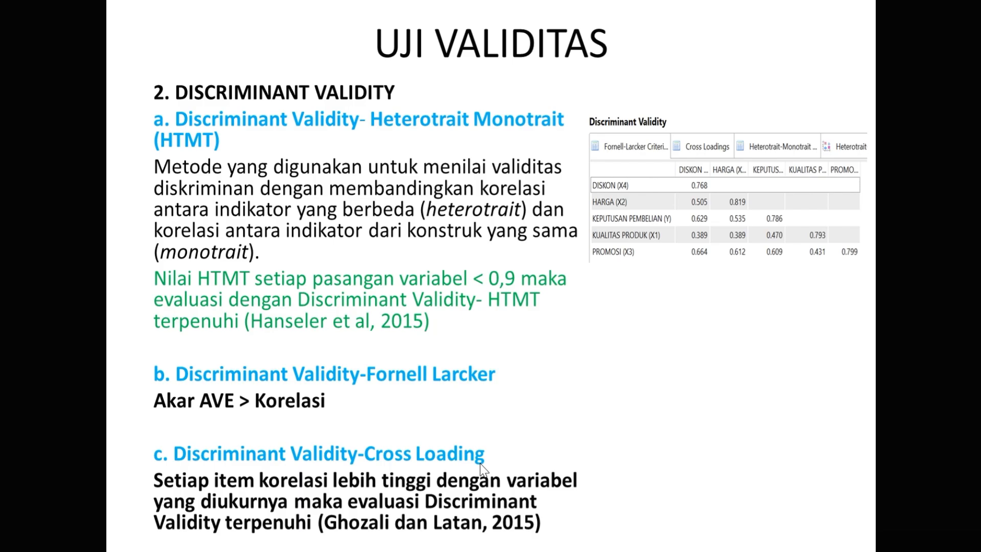
key("alt+Tab")
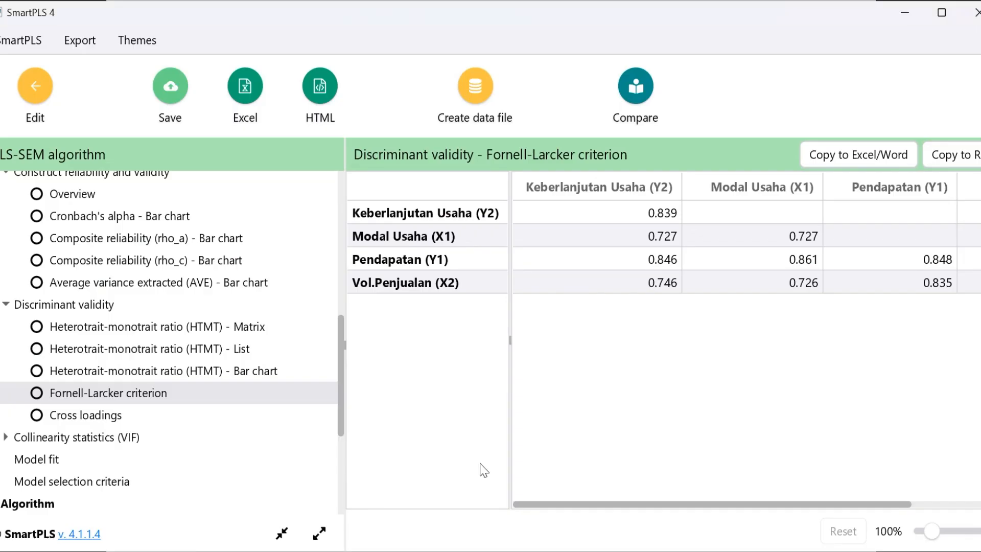
Open the discriminant validity cross loadings and look over all indicator rows from X1.H1 to Y2.O2
left_click(89, 416)
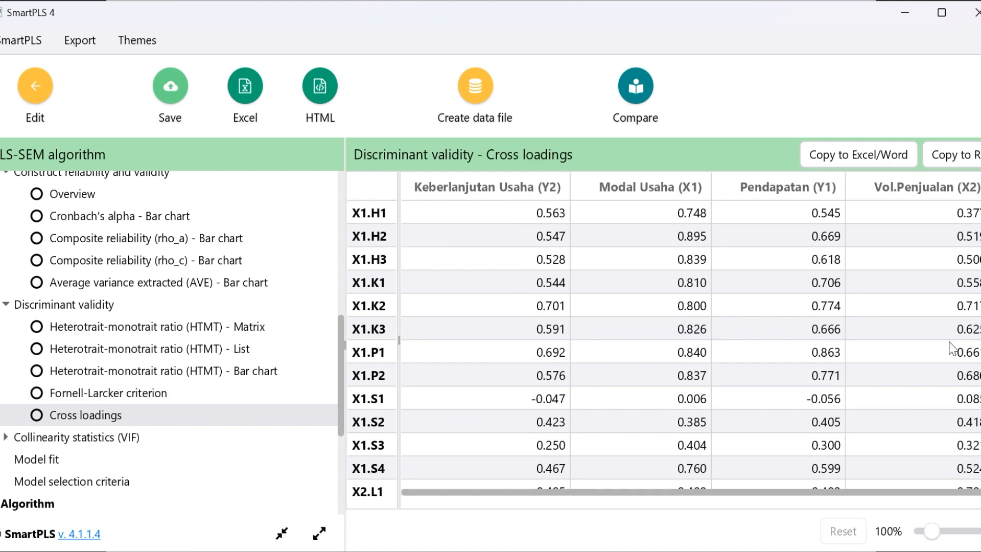
scroll(664, 340, "down", 10)
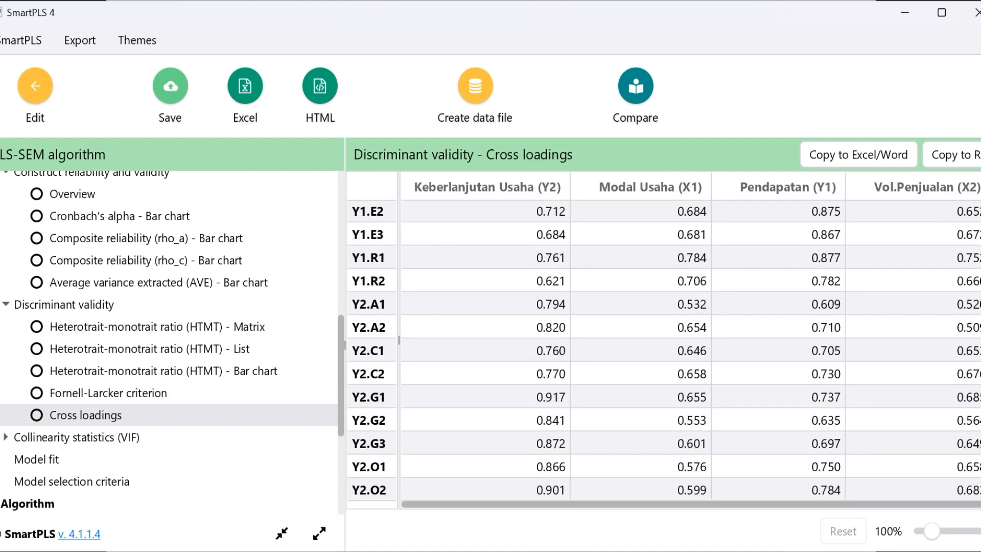
scroll(665, 340, "up", 6)
scroll(974, 230, "up", 4)
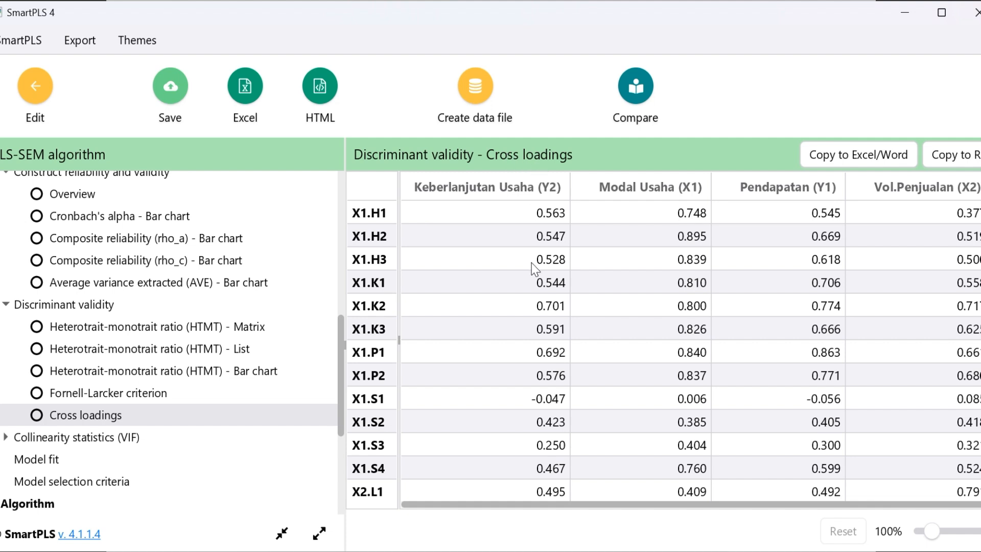
Highlight the Modal Usaha (X1) cross loadings of X1.H2 to X1.S4 and select the X1.S2 row to compare its constructs
scroll(613, 246, "down", 1)
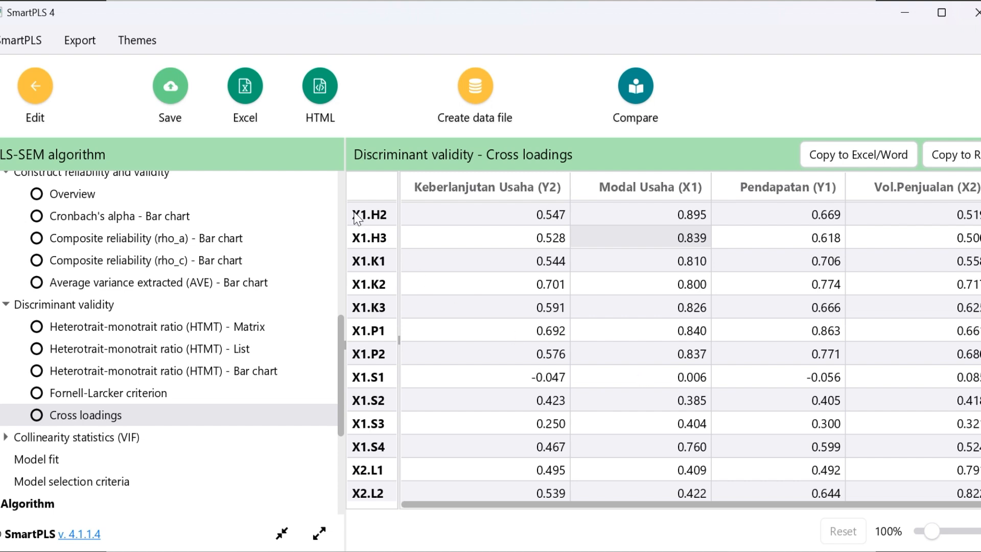
mouse_move(680, 221)
left_mouse_down()
mouse_move(697, 467)
mouse_move(701, 452)
left_mouse_up()
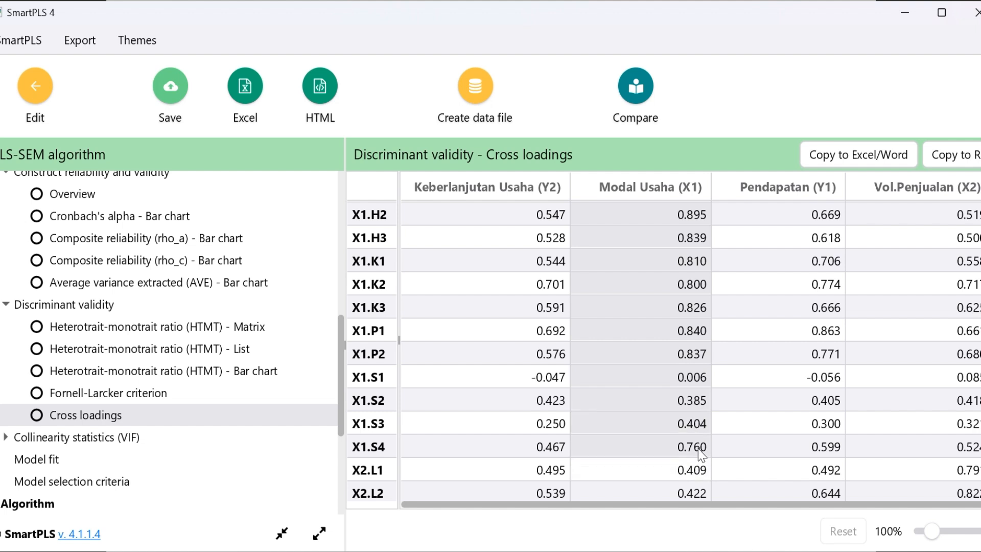
left_click(510, 385)
left_click(848, 344)
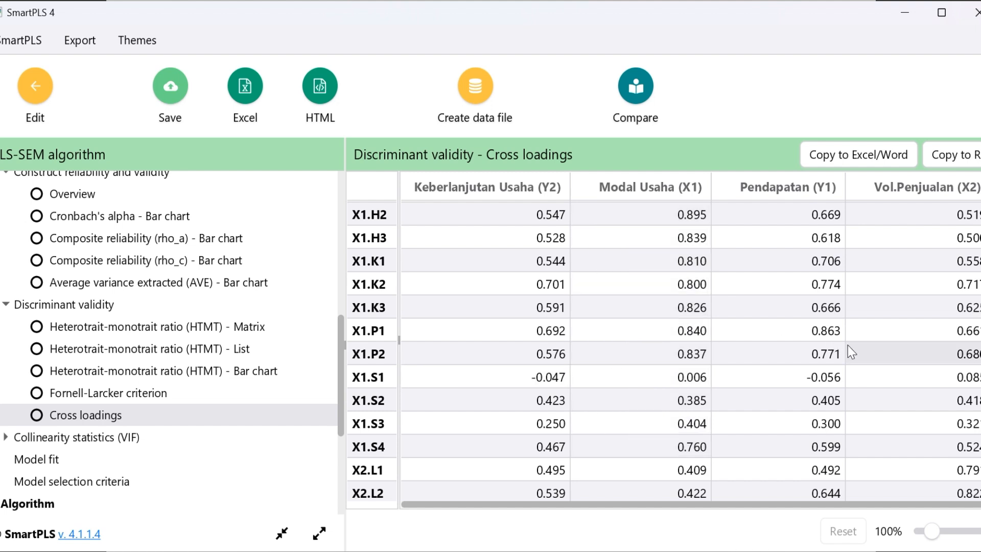
left_click_drag(690, 215, 706, 452)
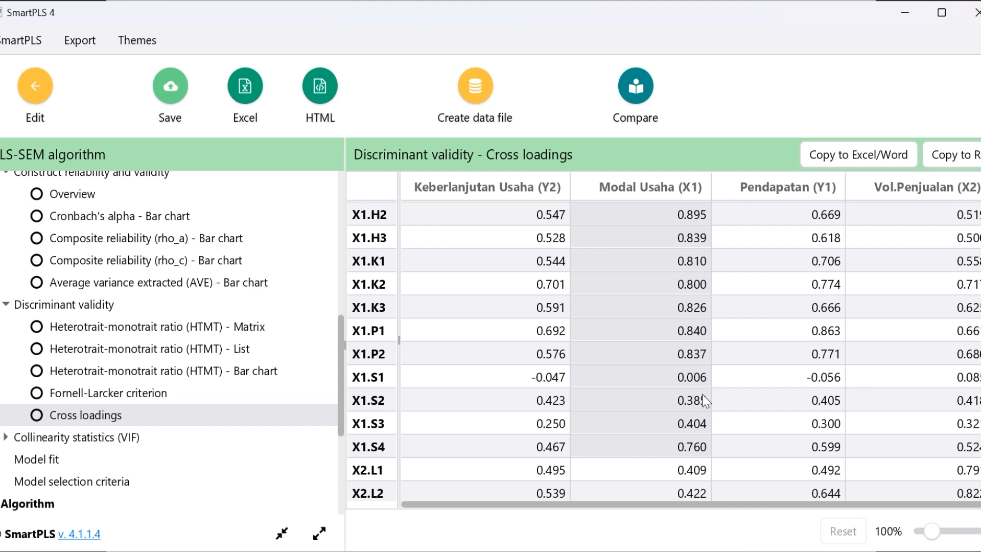
left_click(557, 409)
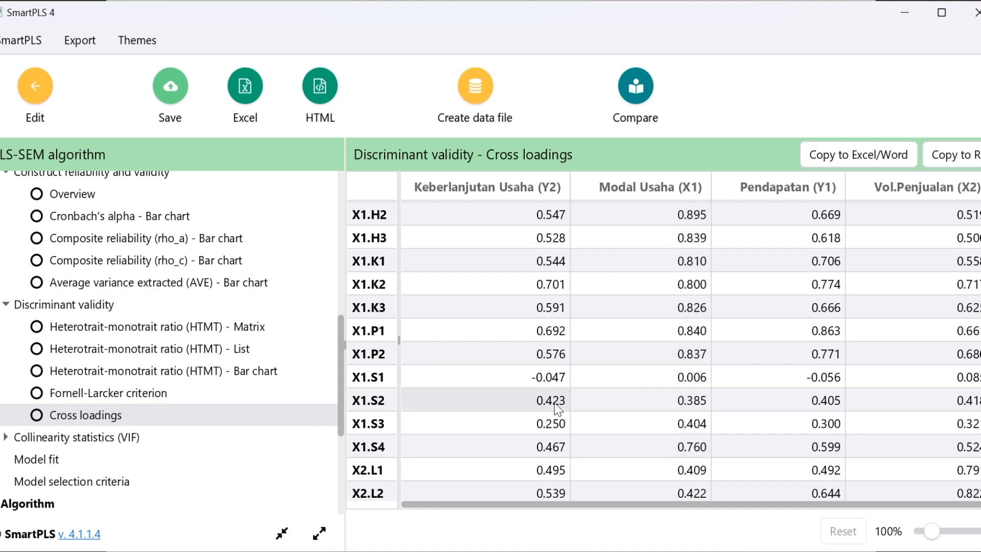
left_click(366, 402)
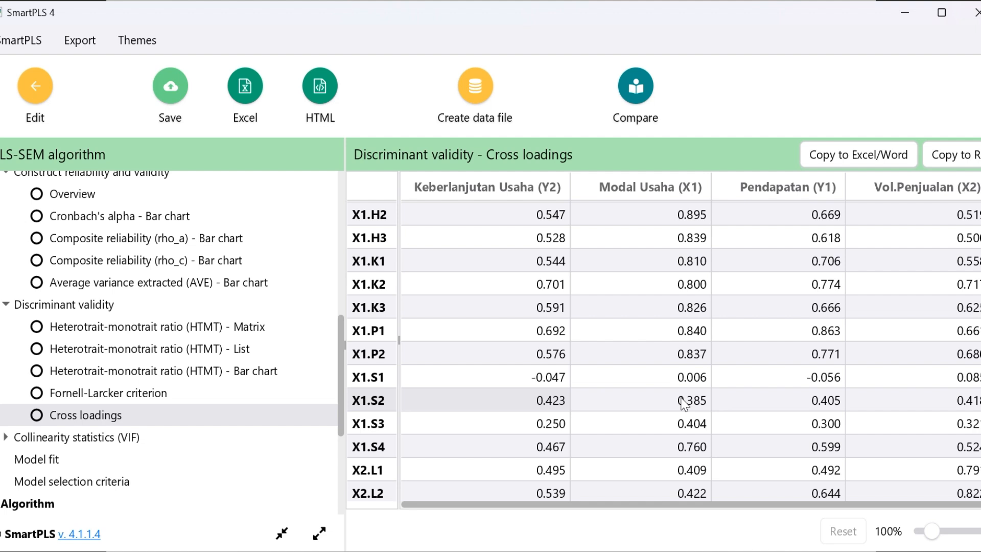
Highlight the Vol.Penjualan (X2) cross loadings of indicators X2.L1 to X2.N2 to compare them with the other constructs
scroll(682, 408, "down", 3)
key("Up")
key("Up")
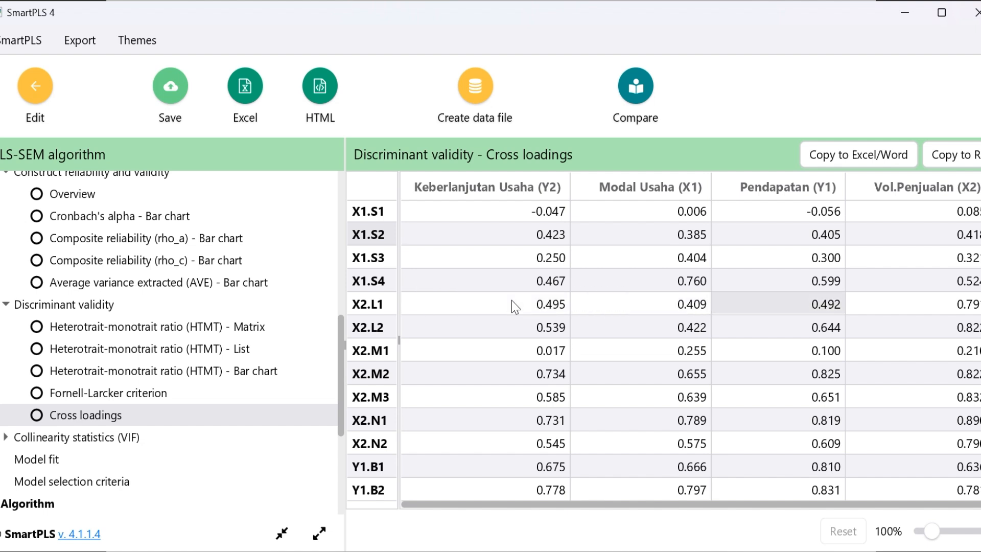
key("Right")
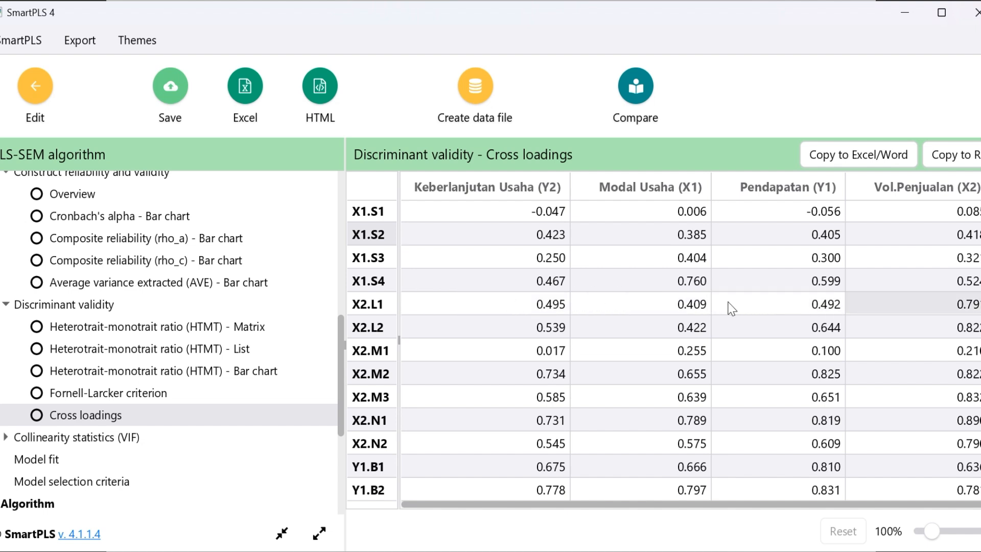
left_click_drag(930, 310, 932, 437)
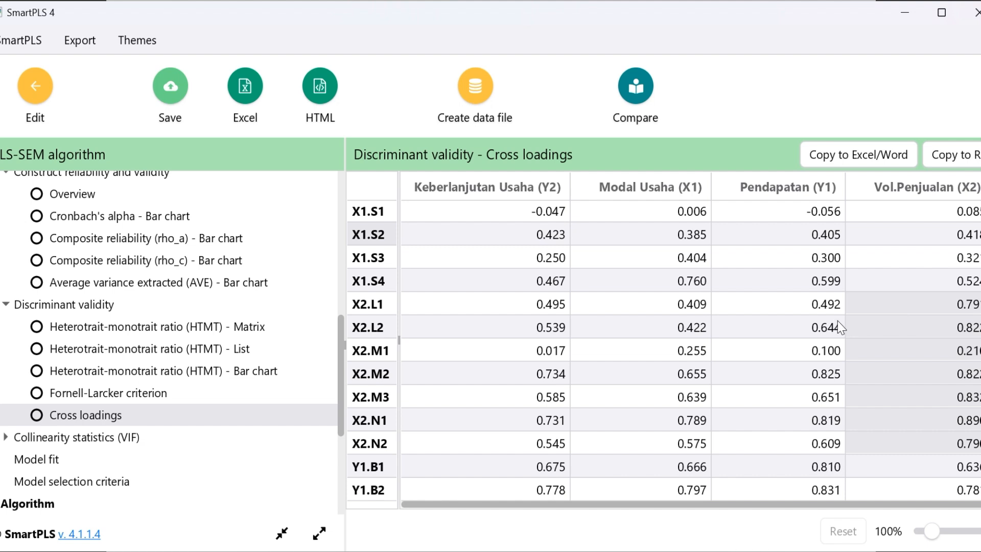
Highlight the Pendapatan (Y1) cross loadings of indicators Y1.B1 to Y1.R2 to compare them with the other constructs
scroll(940, 304, "down", 1)
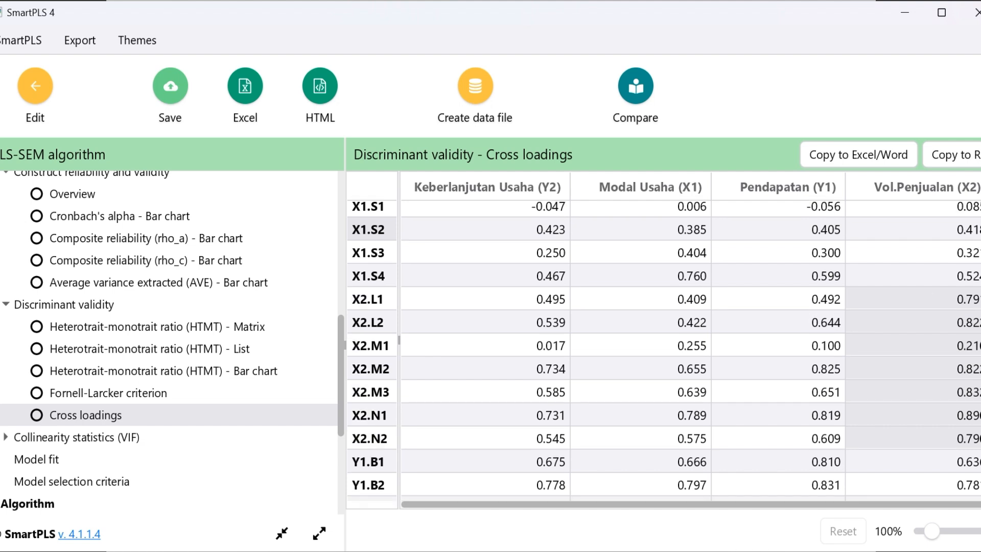
scroll(663, 350, "down", 3)
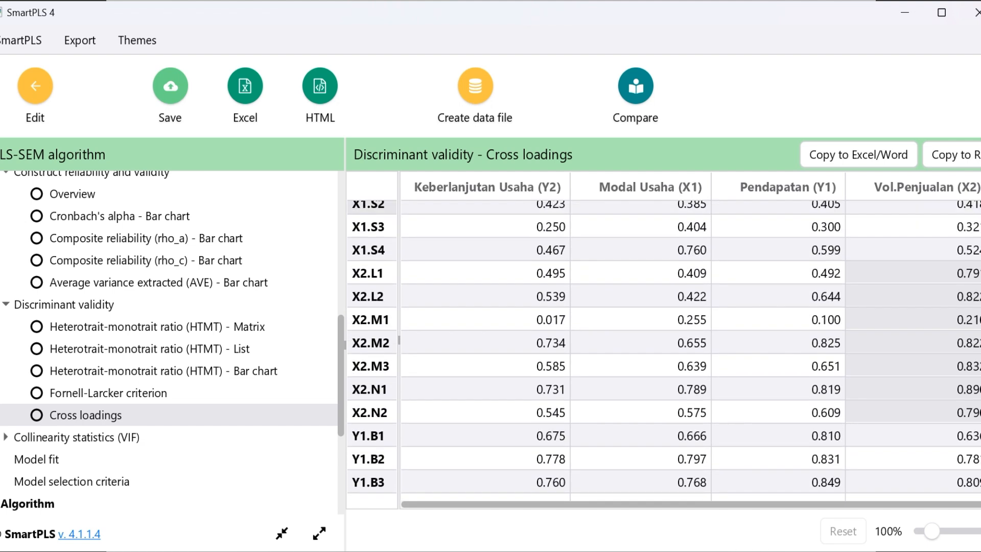
scroll(851, 406, "down", 5)
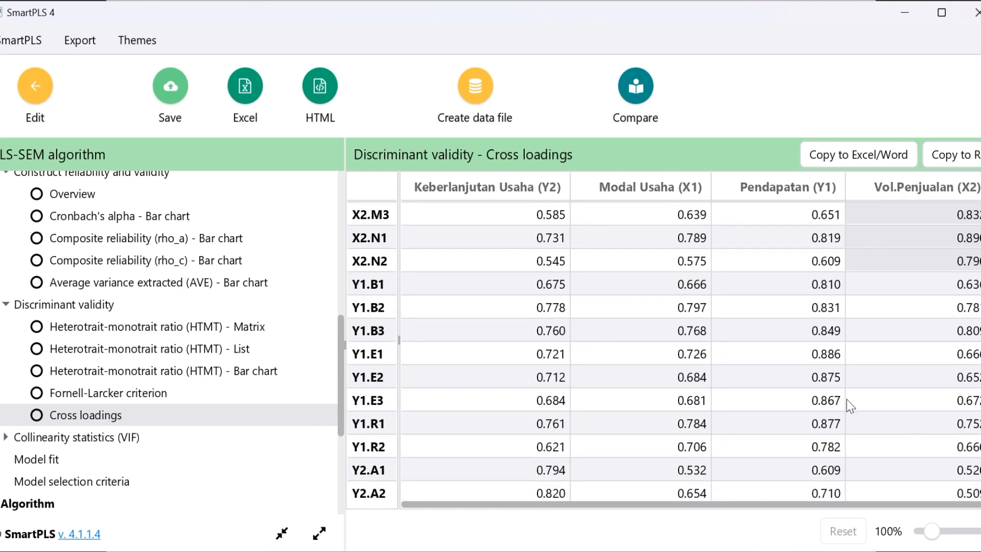
left_click_drag(789, 284, 823, 445)
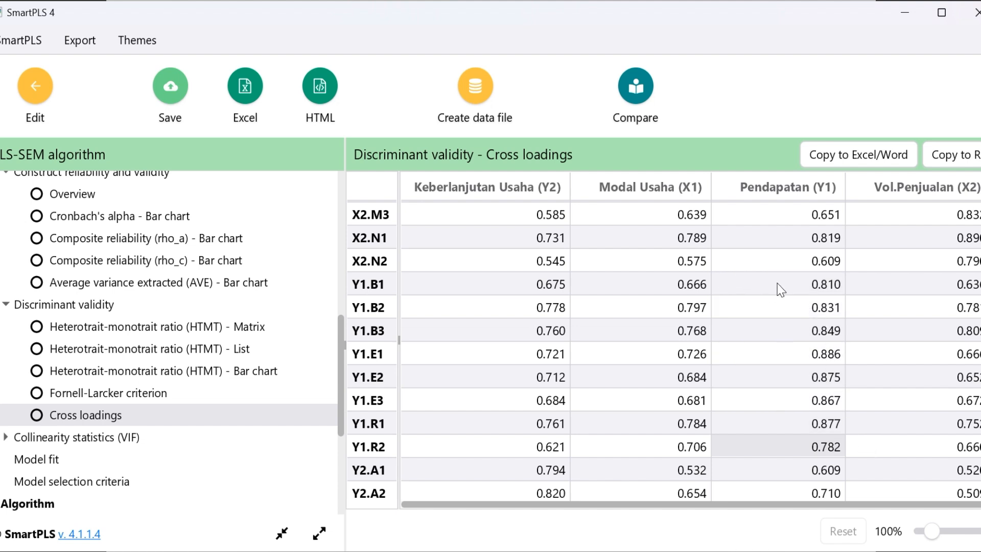
left_click_drag(777, 283, 810, 446)
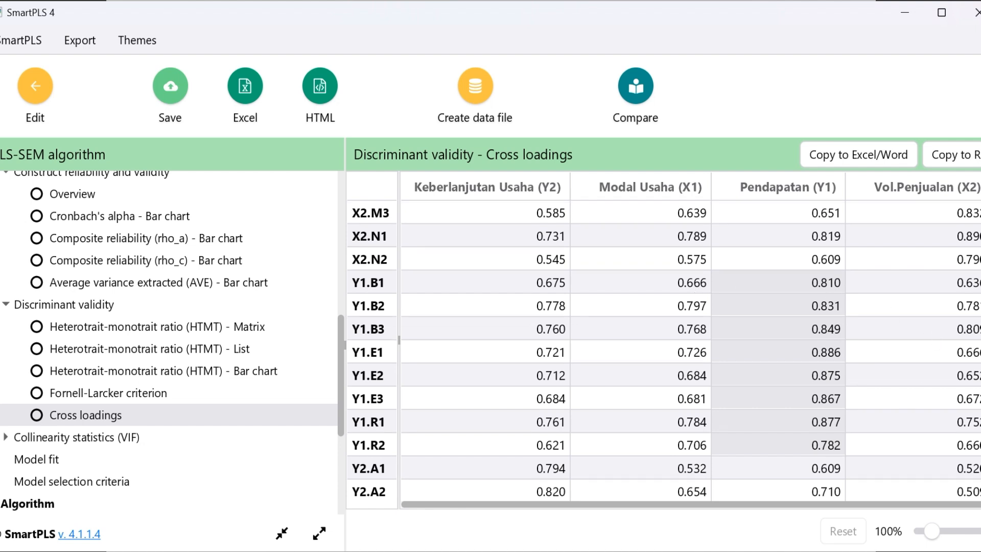
Highlight the Keberlanjutan Usaha (Y2) cross loadings of indicators Y2.A1 to Y2.O2 to compare them with the other constructs
scroll(664, 349, "down", 3)
scroll(664, 351, "down", 4)
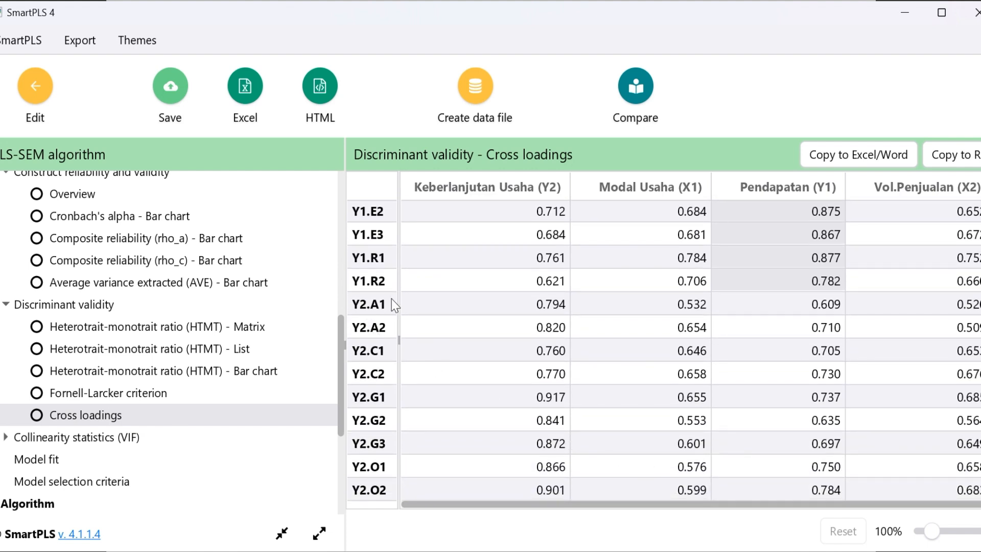
left_click_drag(545, 308, 559, 491)
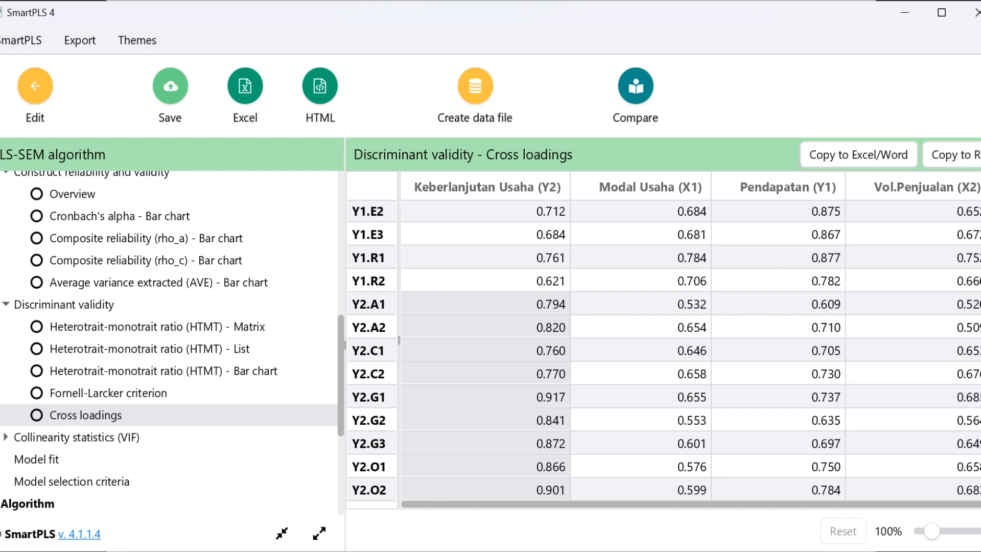
Highlight the Modal Usaha (X1) cross loadings of X1.H1 to X1.S4 again and select the X1.S2 value in that column
scroll(970, 270, "up", 8)
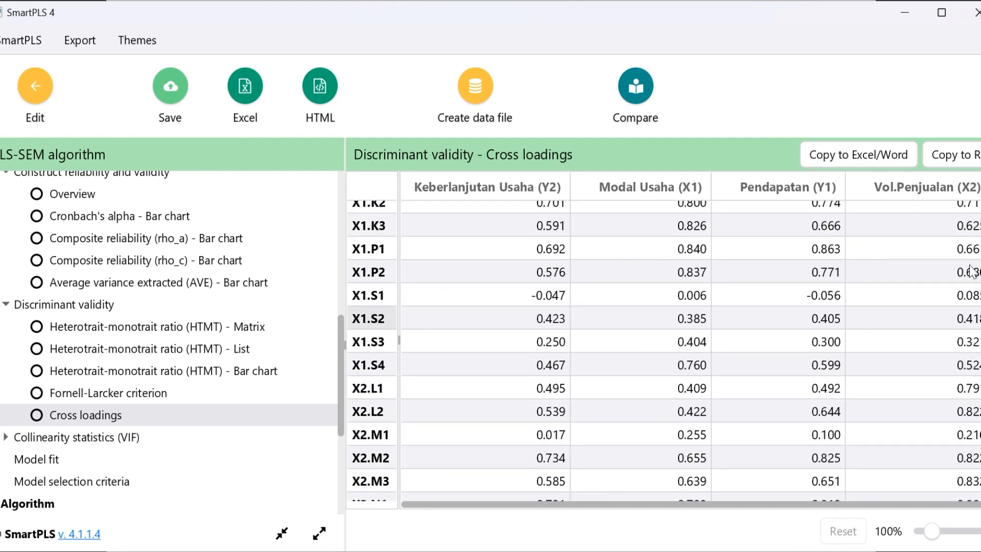
scroll(971, 271, "up", 2)
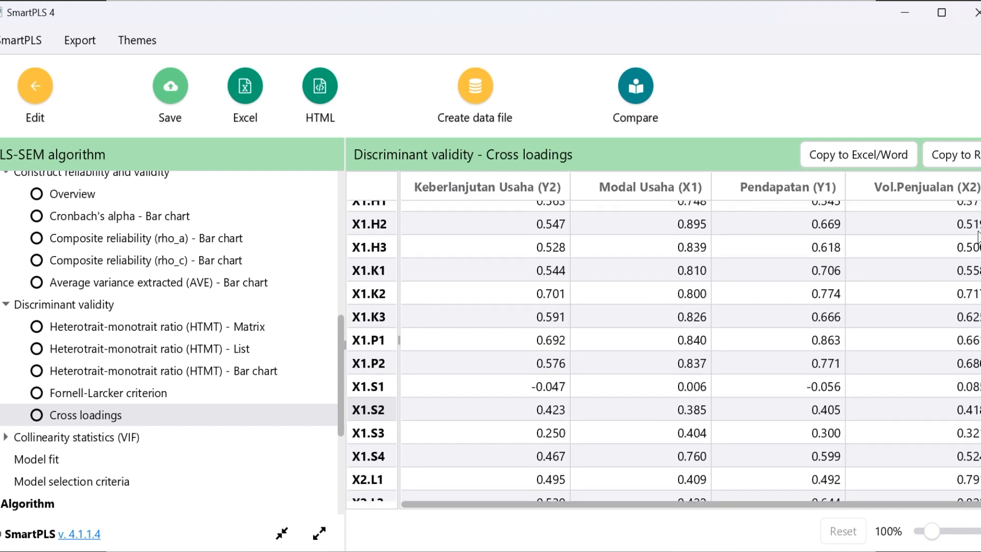
scroll(977, 235, "up", 1)
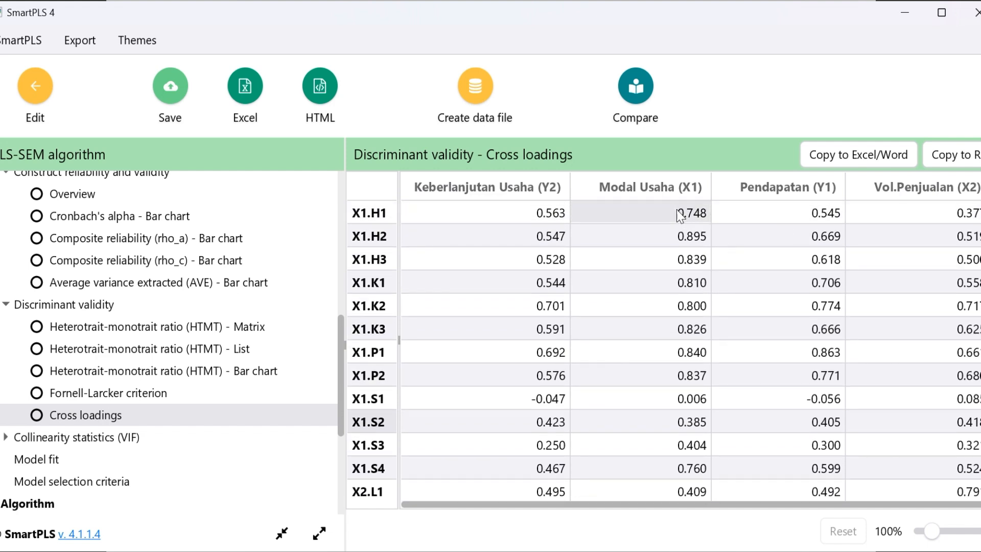
left_click_drag(680, 215, 704, 482)
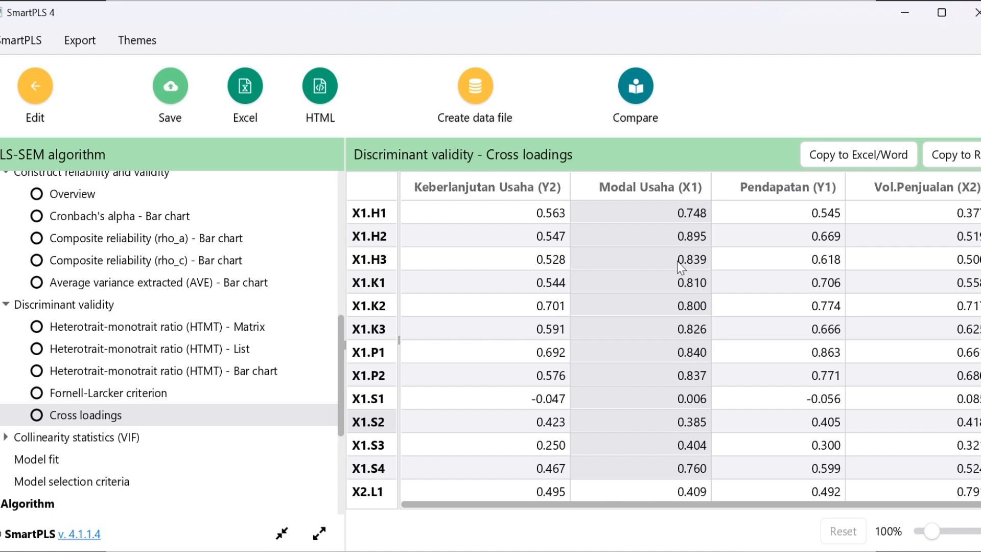
left_click(685, 424)
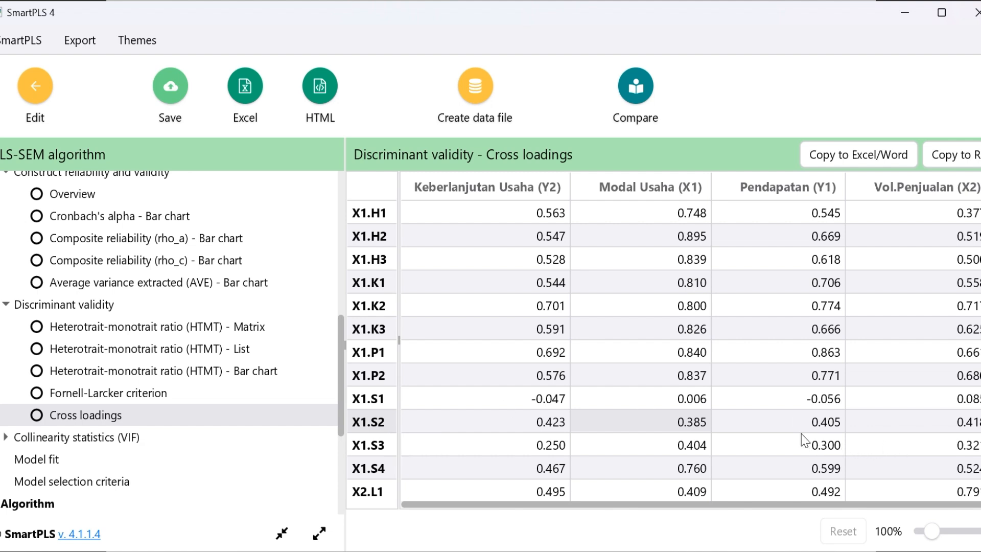
Recheck the cross loadings of the X2 indicators and reopen the outer loadings list in the final results
scroll(802, 434, "down", 3)
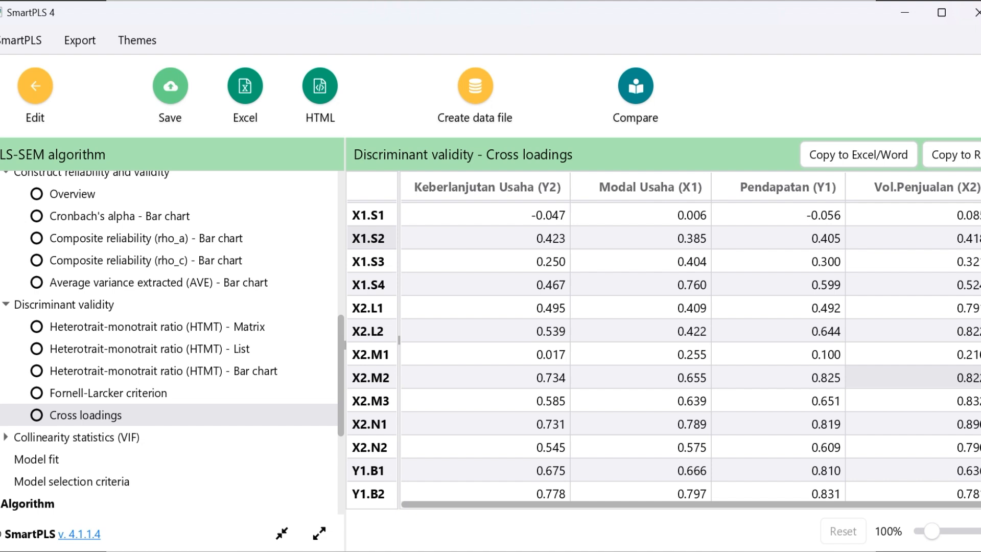
scroll(914, 377, "up", 3)
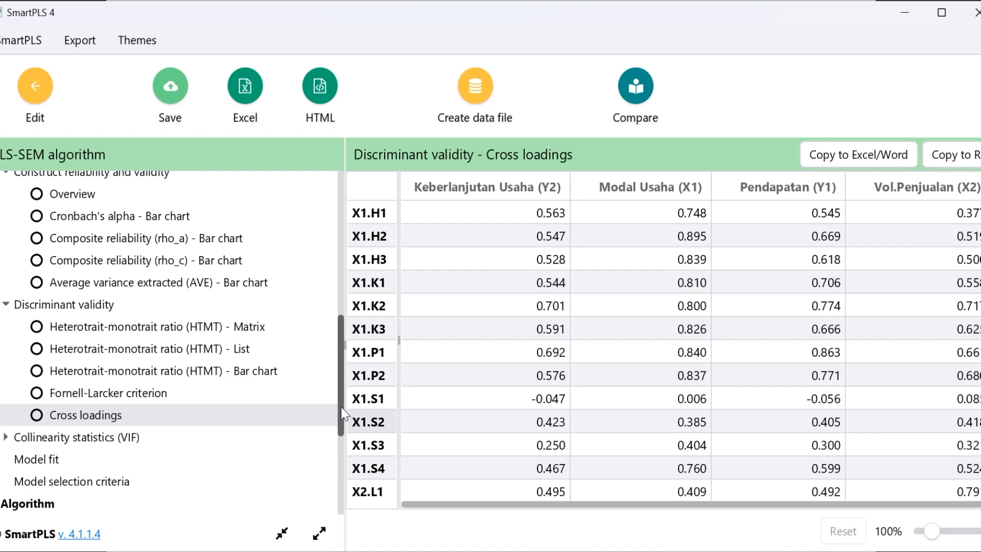
left_click_drag(342, 414, 330, 262)
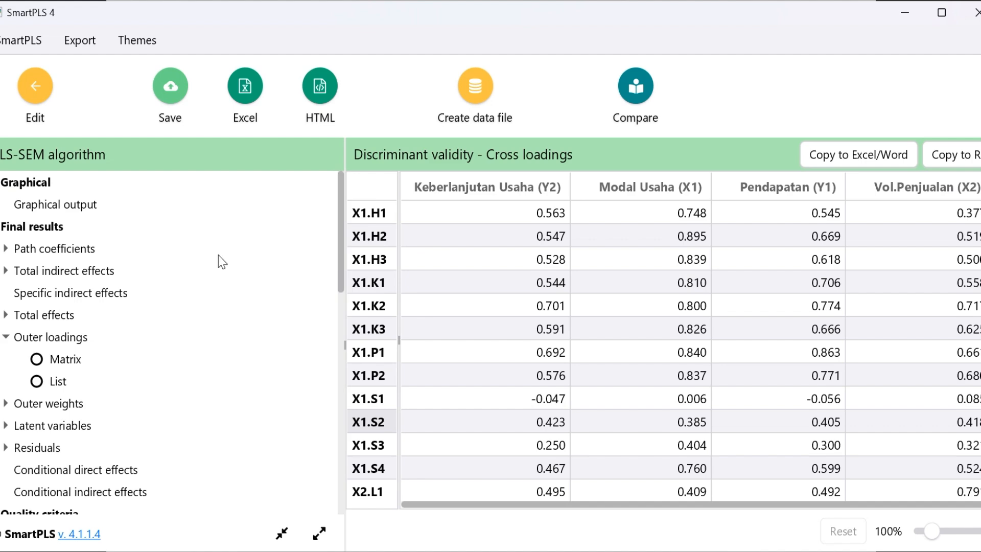
left_click(37, 381)
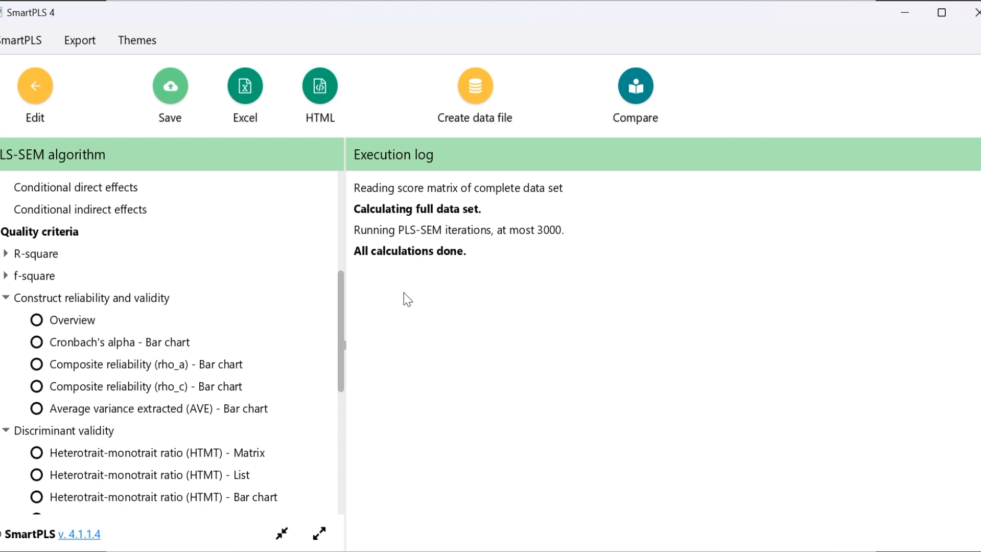
Open the outer loadings matrix in the final results and review the loadings of the Modal Usaha (X1) indicators
left_click_drag(343, 321, 343, 271)
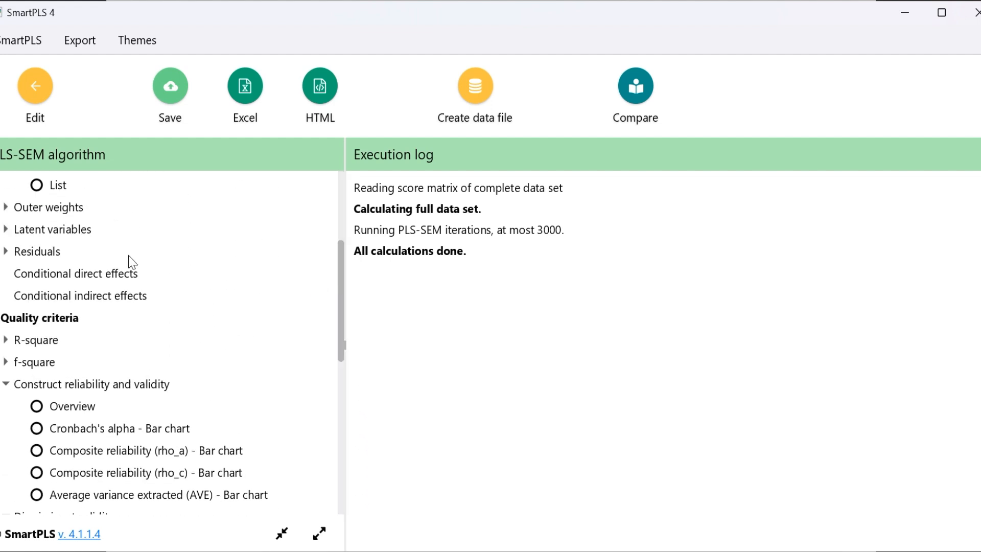
left_click_drag(339, 327, 332, 261)
left_click(48, 345)
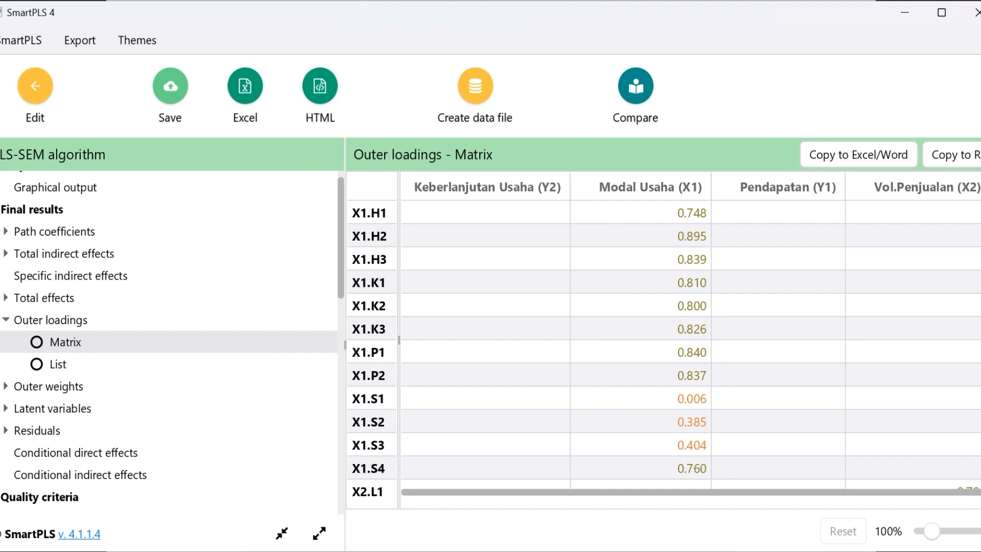
scroll(664, 348, "down", 3)
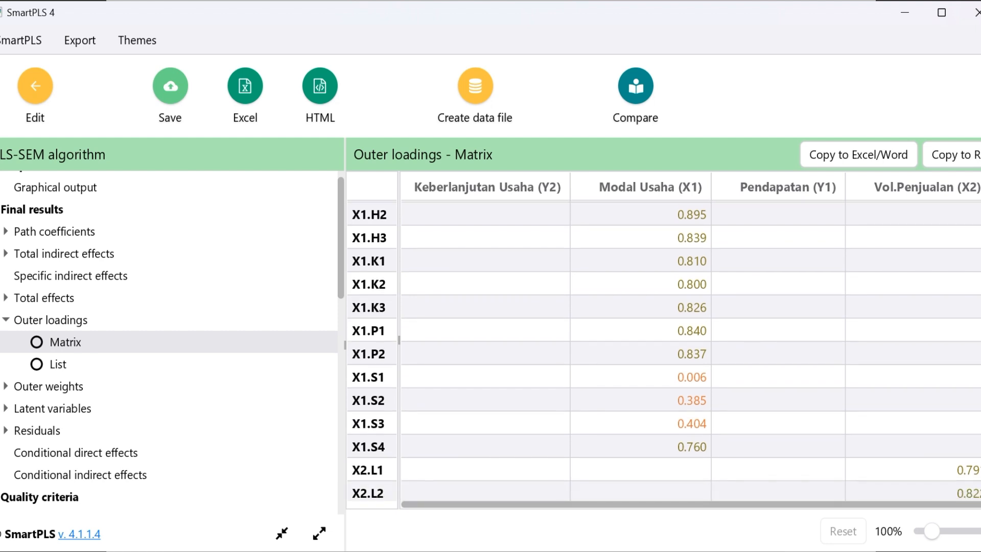
scroll(664, 348, "up", 2)
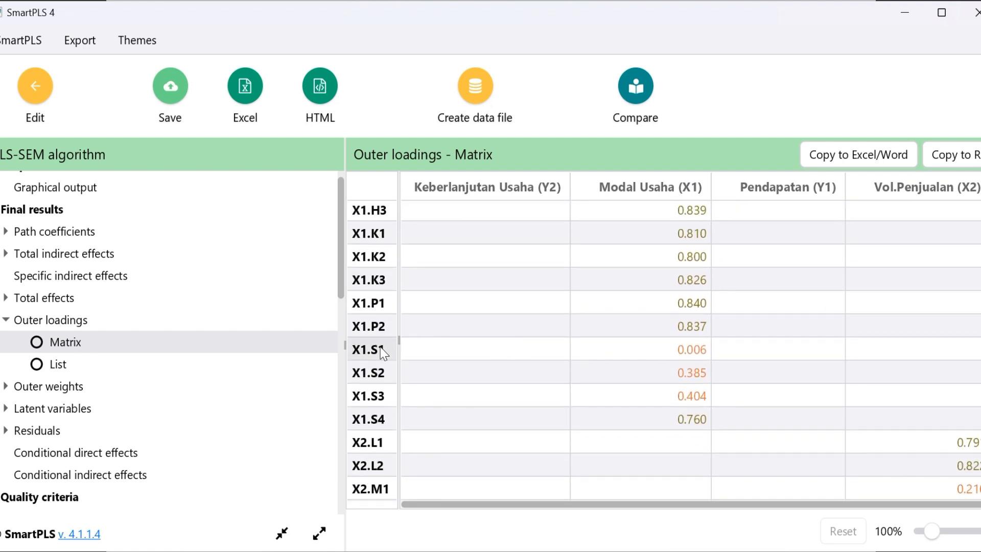
Highlight the outer loadings of X1.S1 to X1.S3 up to the Modal Usaha (X1) column and check the neighbouring X2 indicators
left_click_drag(404, 349, 689, 394)
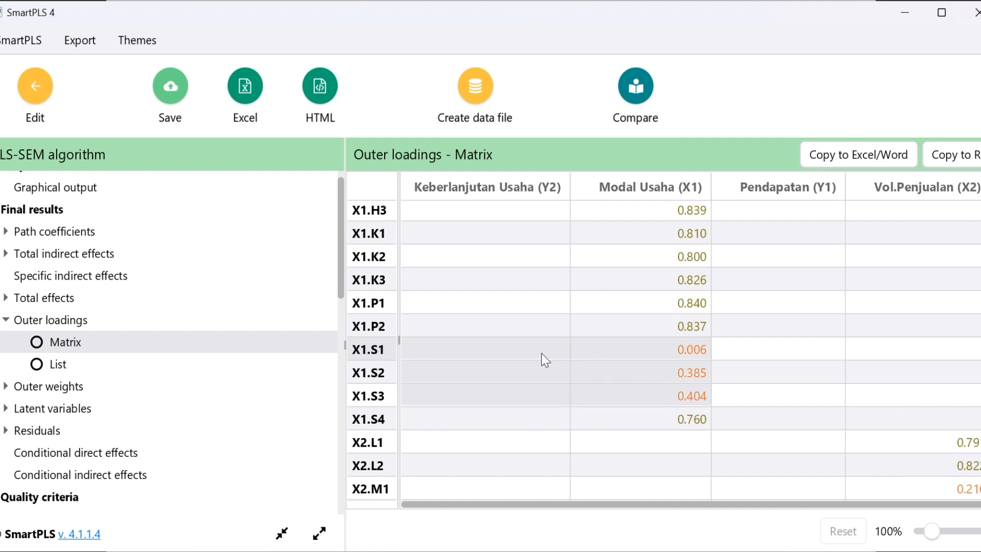
left_click_drag(543, 360, 541, 356)
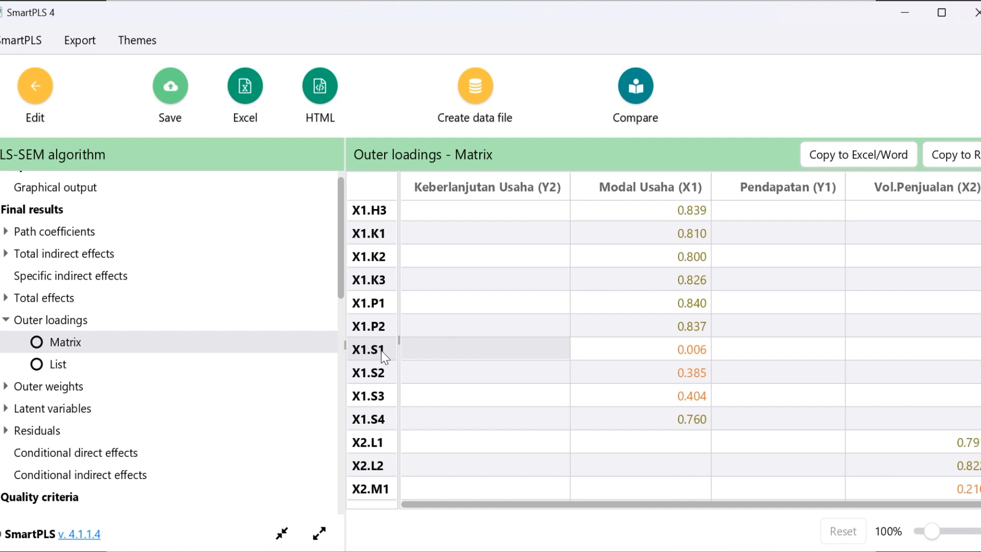
left_click_drag(439, 356, 698, 406)
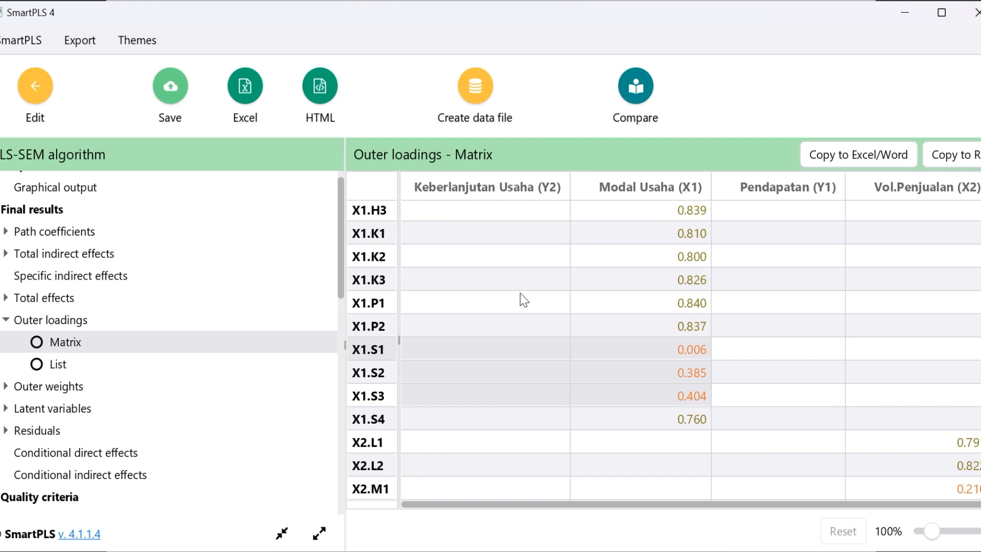
left_click(579, 327)
left_click_drag(469, 349, 686, 397)
scroll(664, 353, "down", 3)
scroll(664, 353, "up", 4)
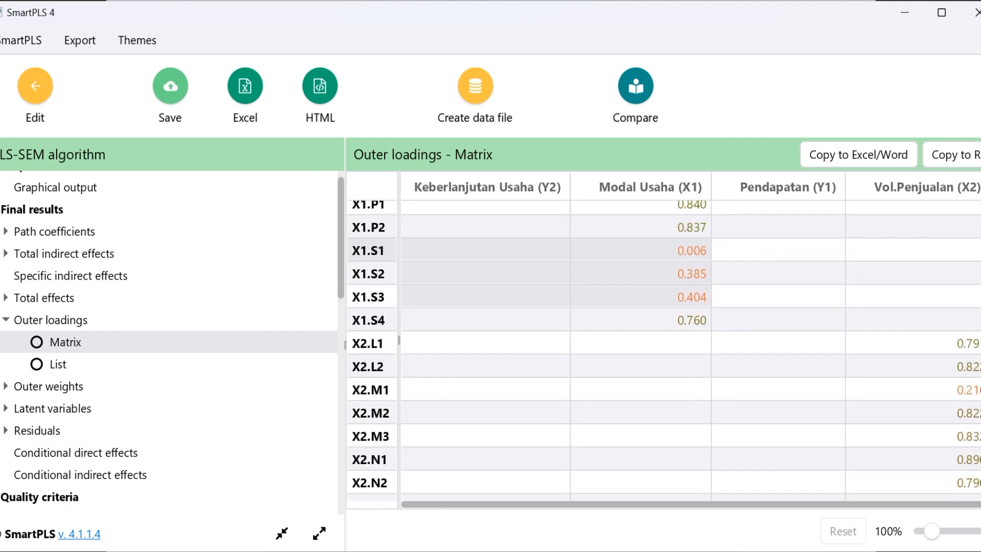
scroll(663, 350, "down", 3)
scroll(663, 350, "up", 3)
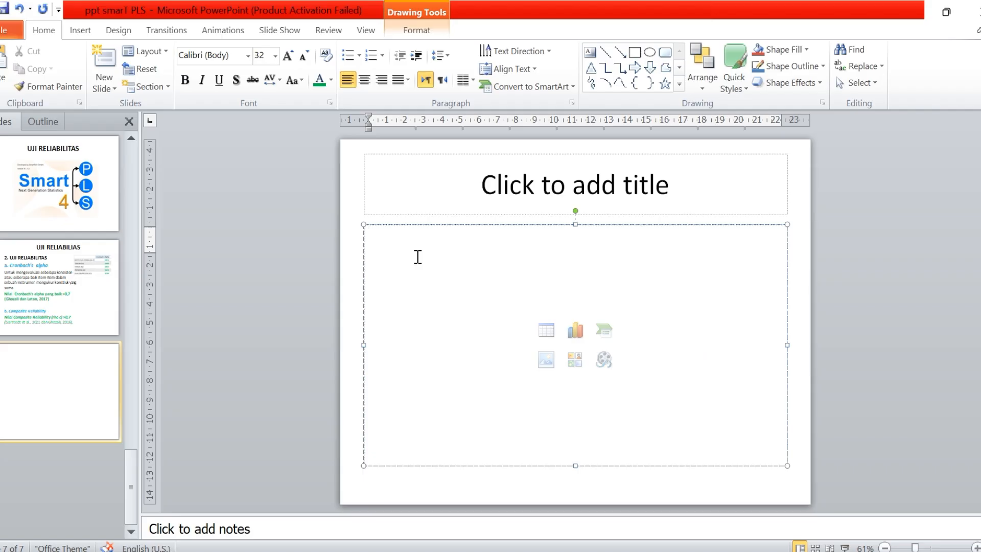
In PowerPoint, write the line "Item yang tidak valid :" in the content placeholder of the empty slide 7 and start a new line
type("iten")
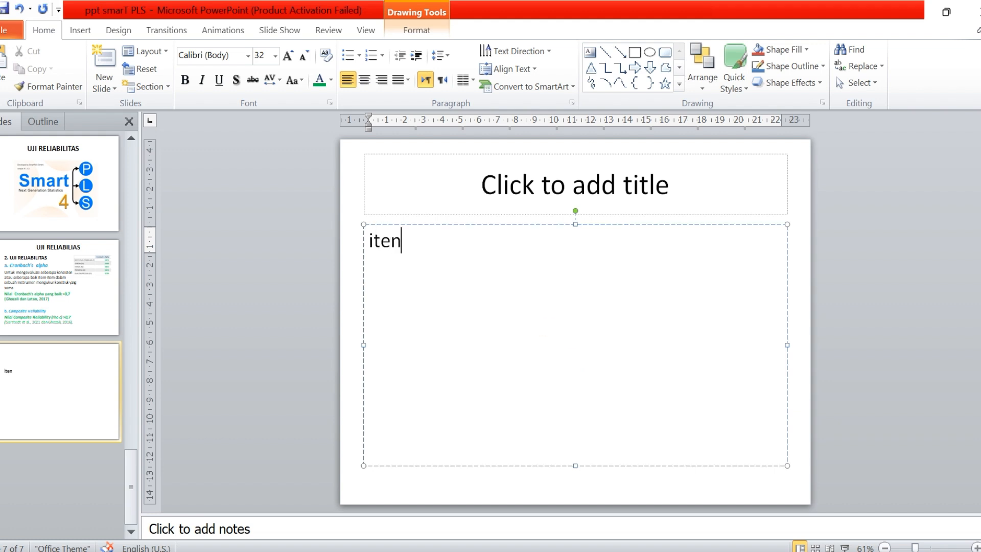
key("BackSpace")
type("m yang t")
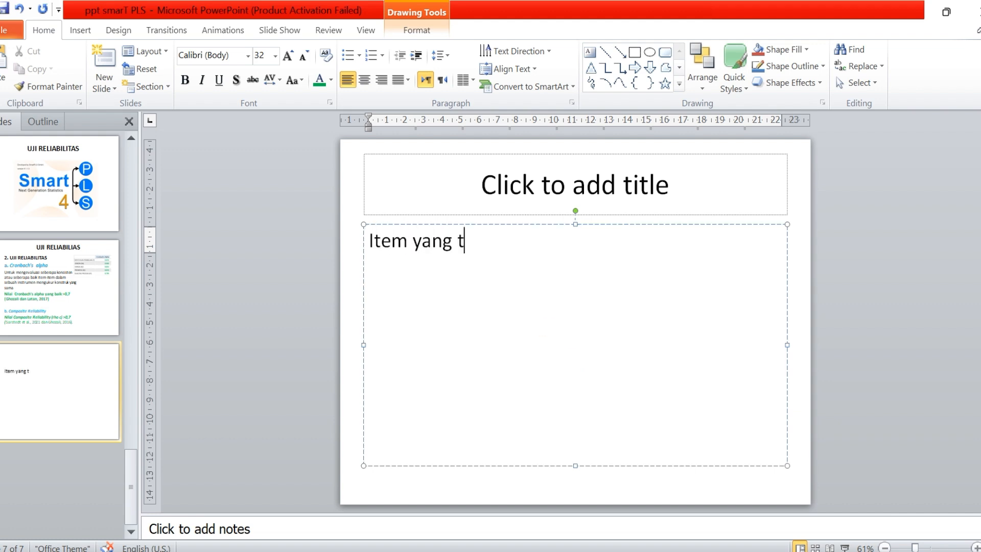
type("idak val")
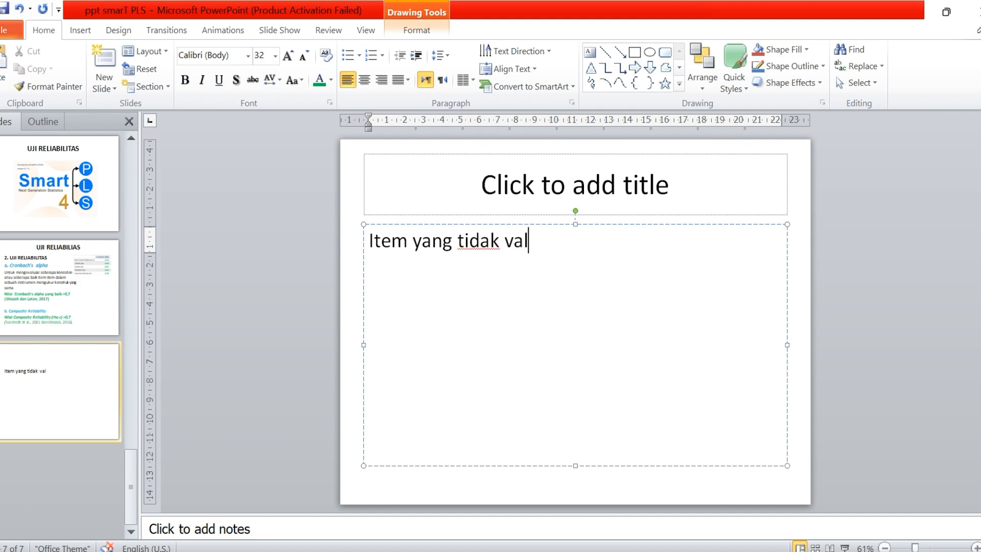
type("id :")
key("Return")
Recheck the X1 loadings in SmartPLS, then return to PowerPoint and list X1.S1 below the "Item yang tidak valid :" line
key("alt+Tab")
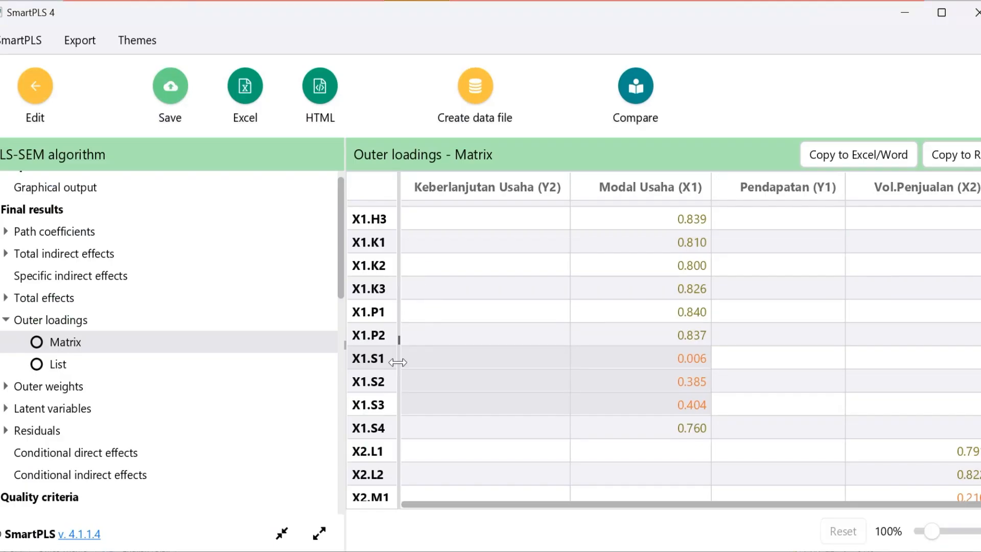
key("alt+Tab")
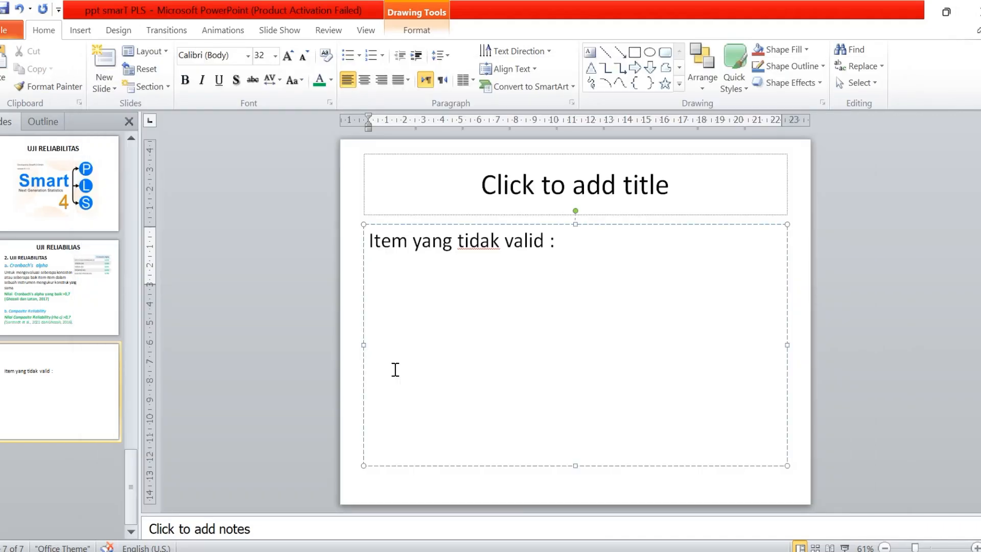
type("Z")
key("BackSpace")
type("X1.S1")
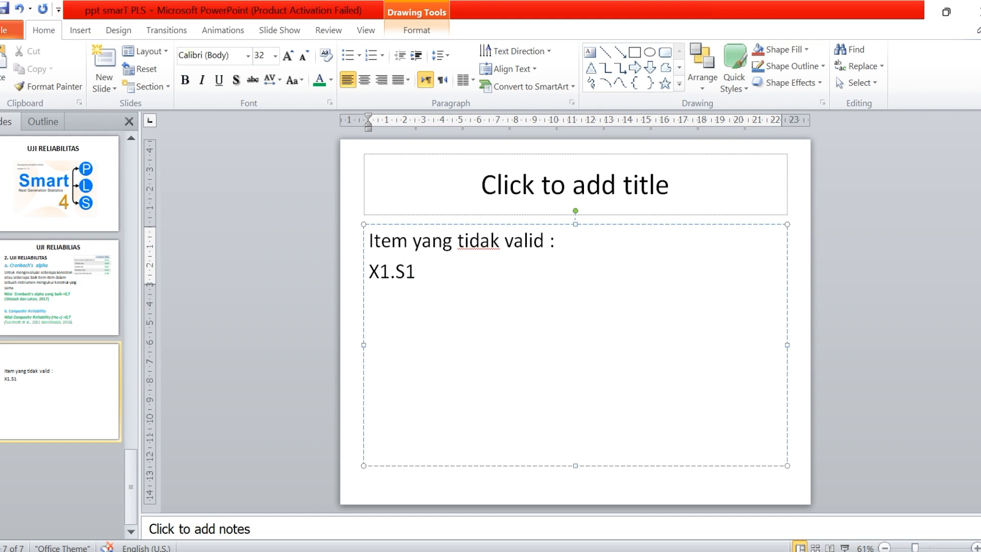
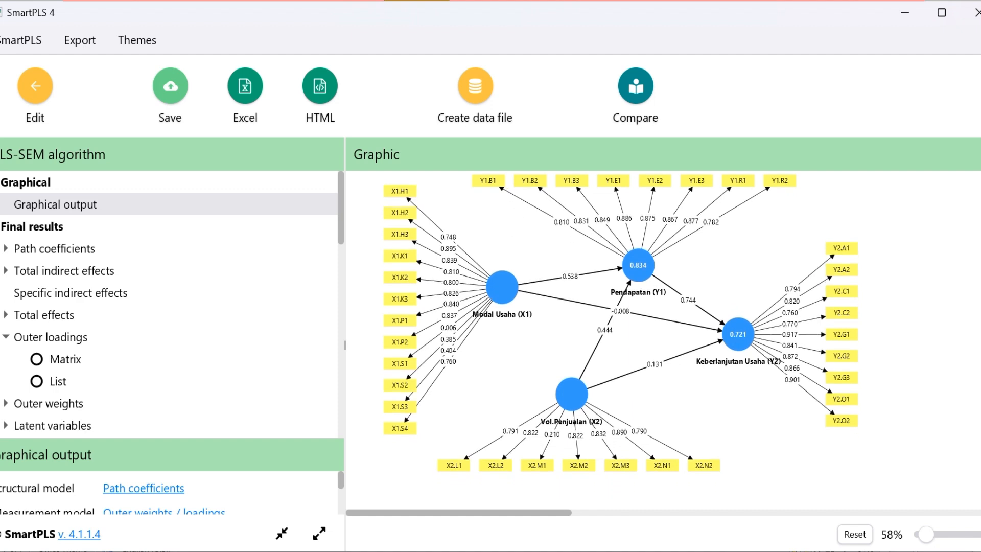
Examine the outer loadings of the Modal Usaha (X1) and Vol.Penjualan (X2) indicators in the graphical output, enlarged to 106%
scroll(621, 339, "up", 2)
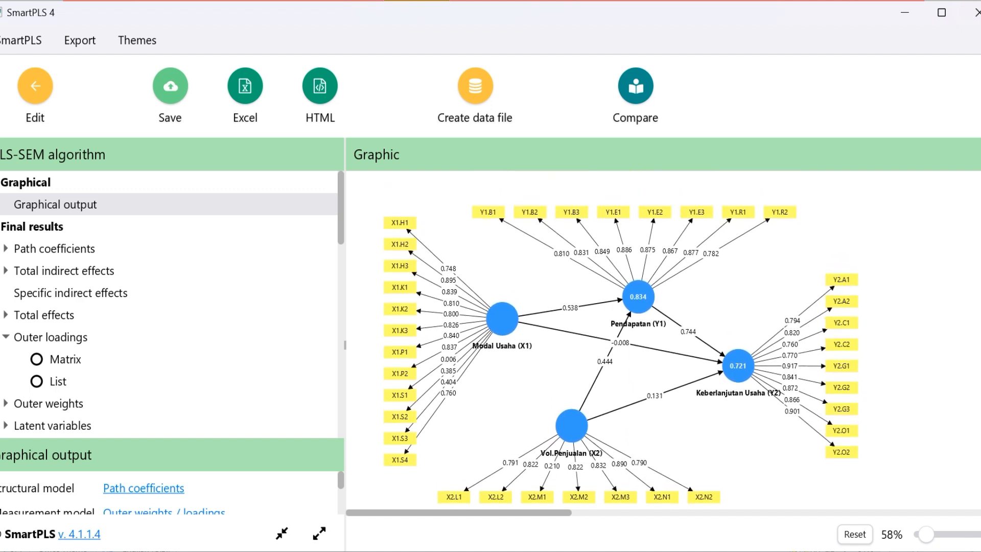
scroll(621, 340, "up", 1)
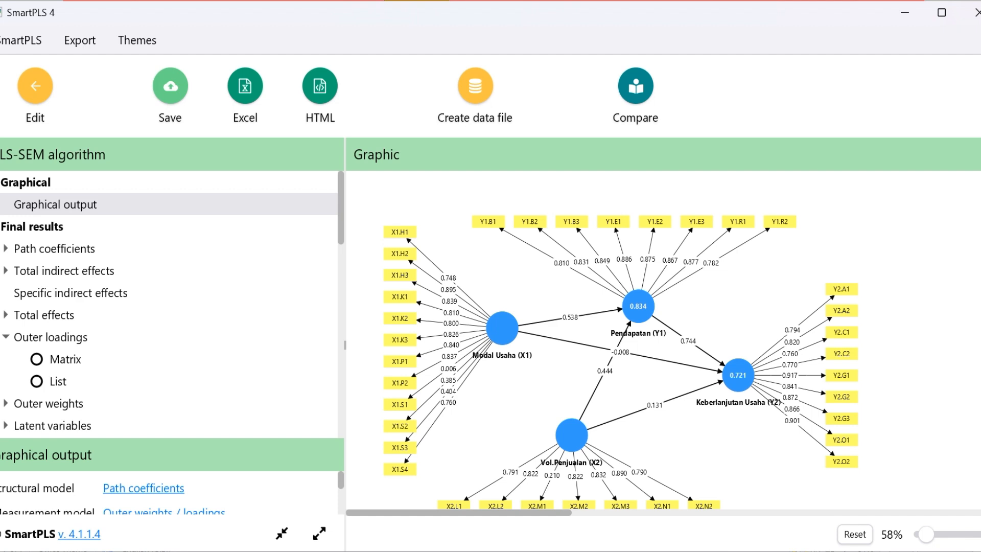
scroll(621, 337, "down", 1)
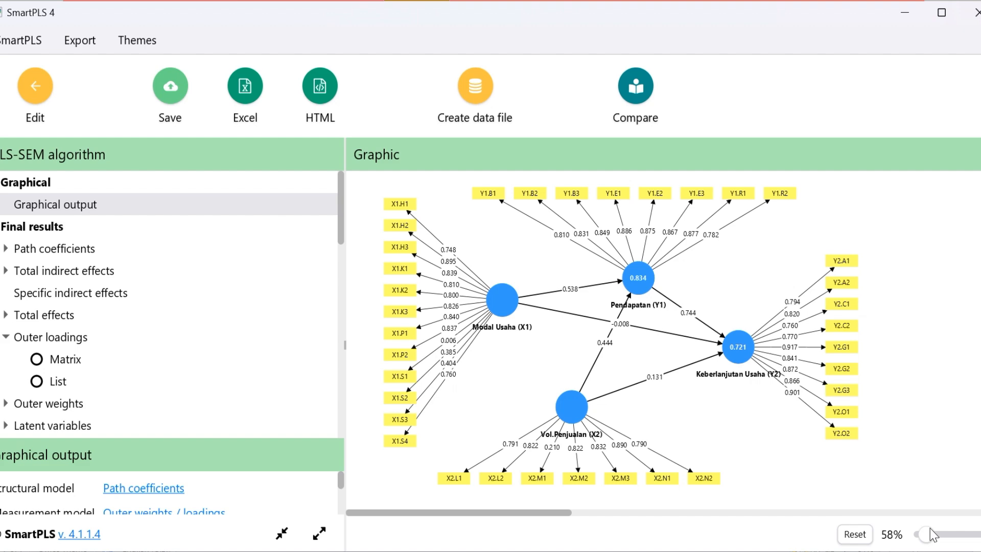
left_click_drag(932, 529, 938, 531)
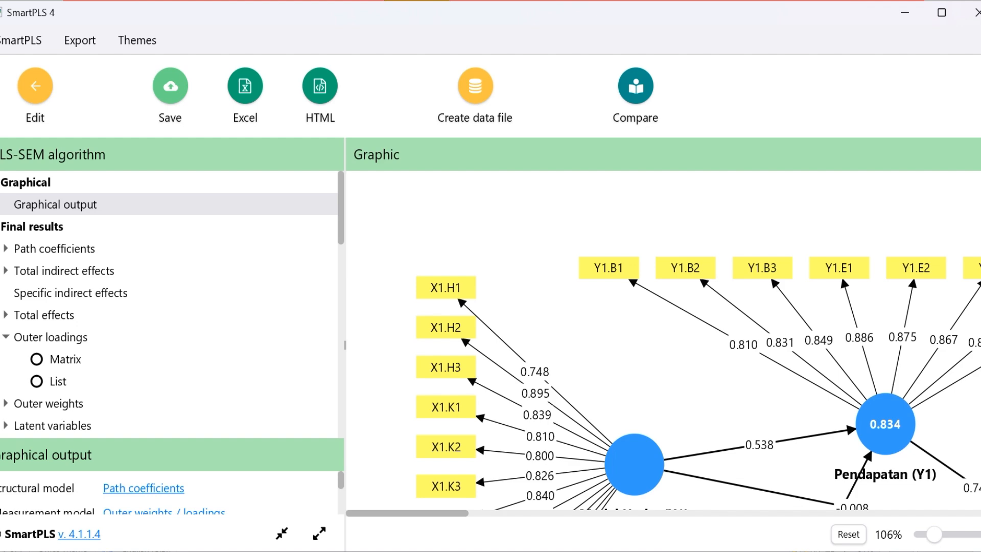
scroll(840, 275, "down", 7)
scroll(840, 274, "up", 3)
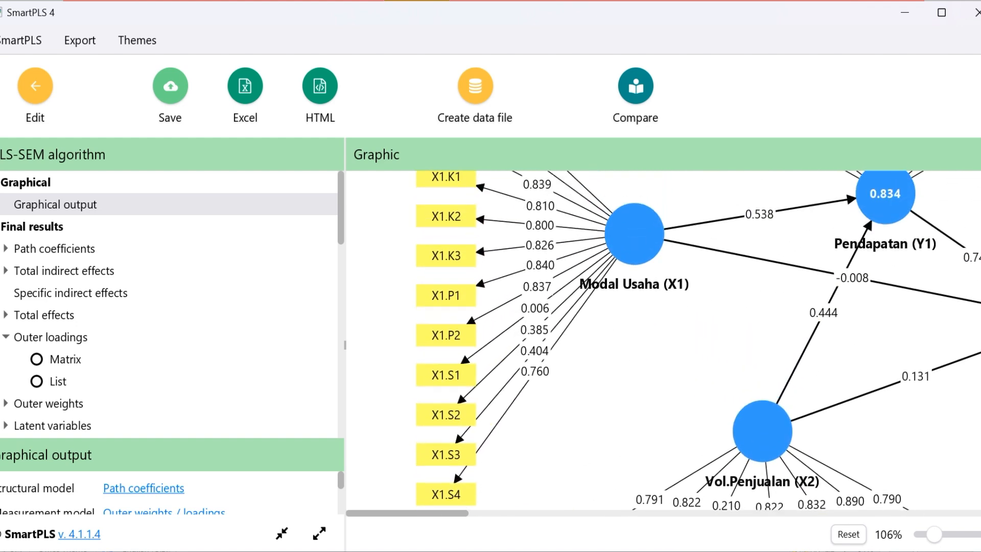
scroll(698, 341, "up", 1)
scroll(659, 331, "up", 1)
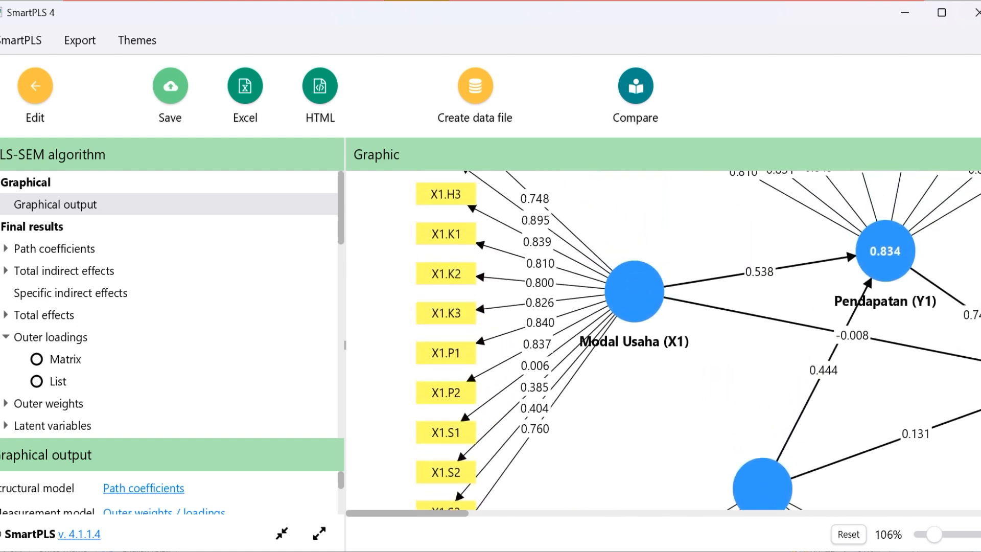
mouse_move(659, 331)
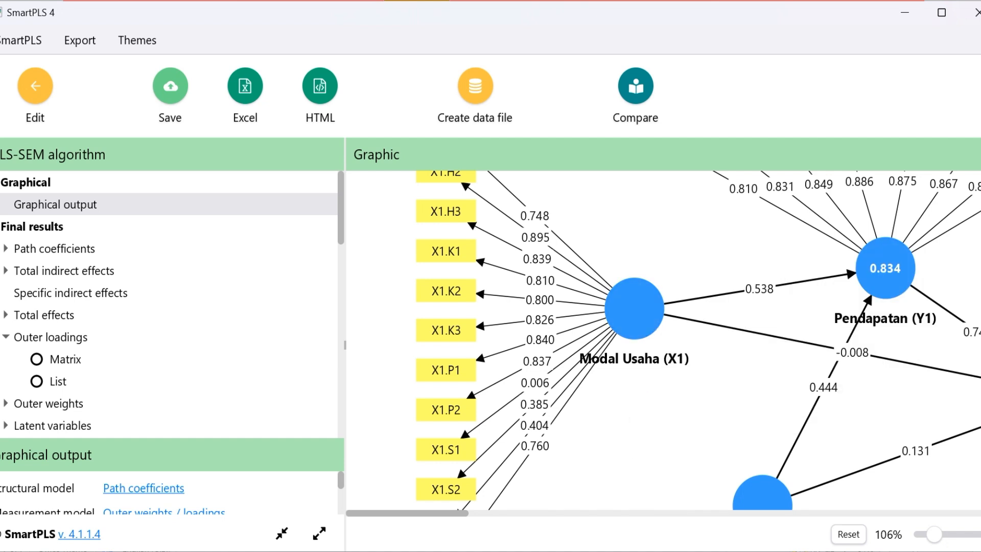
Review the "Item yang tidak valid :" list in PowerPoint, then return to the VALIDITAS model in SmartPLS for editing
left_click(695, 551)
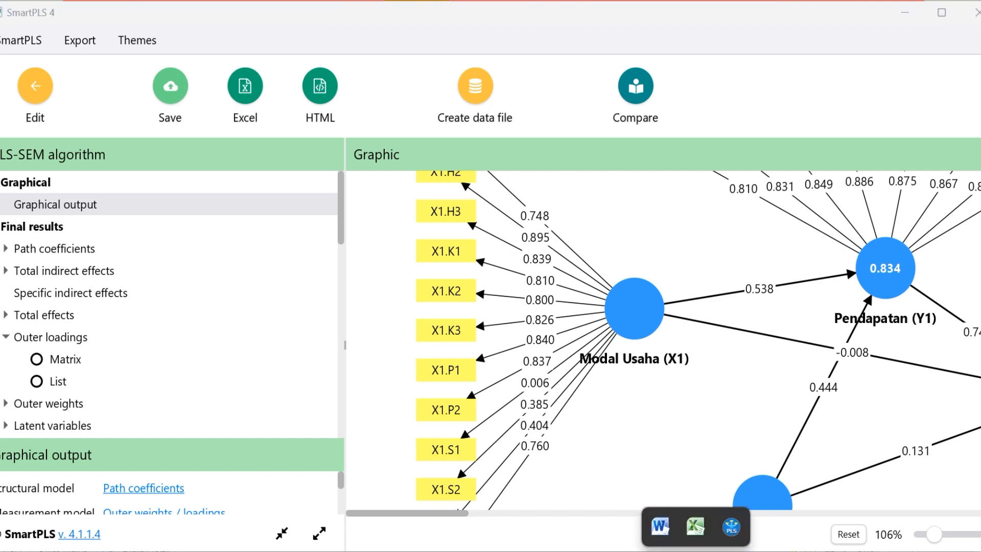
key("alt+Tab")
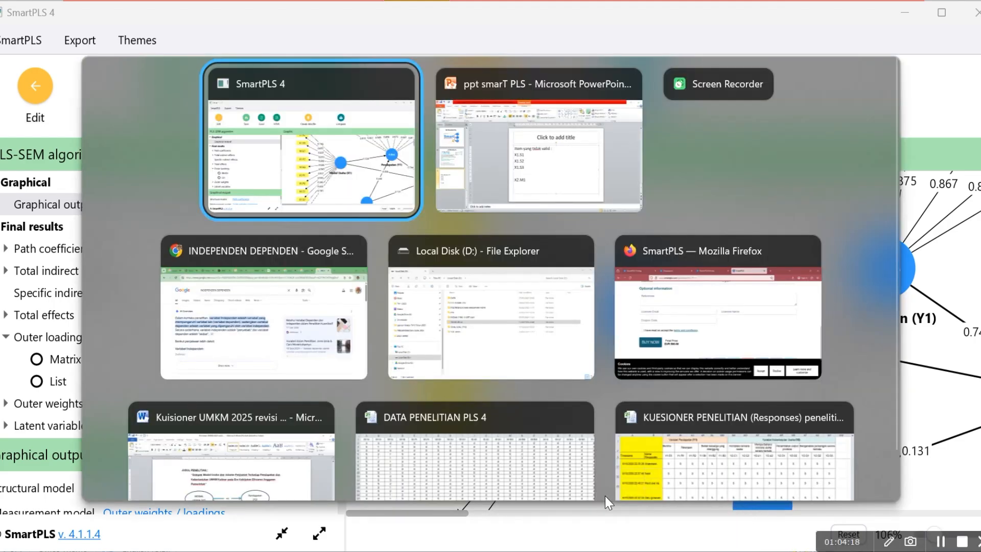
key("alt+Tab")
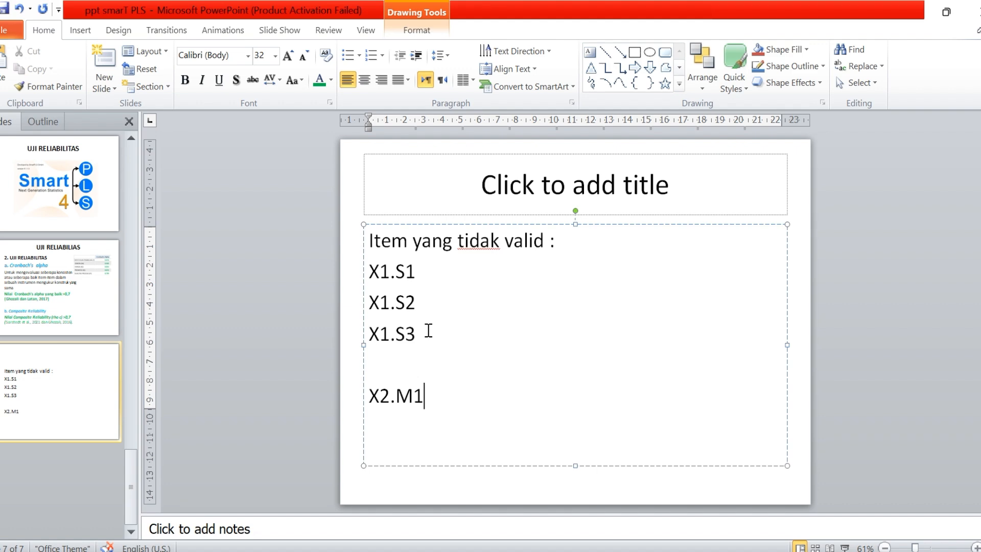
key("alt+Tab")
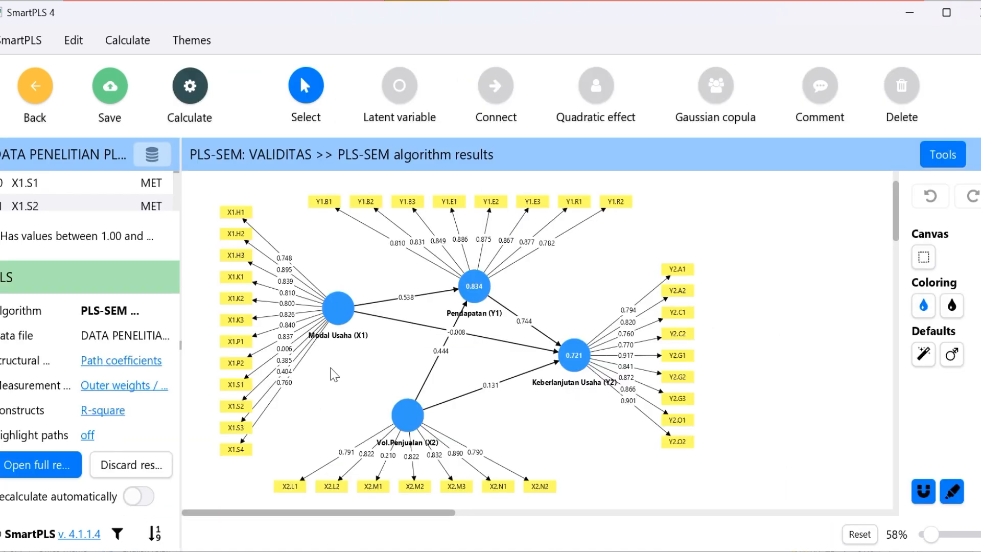
Delete the indicator X1.S1 from the Modal Usaha (X1) construct
left_click(233, 393)
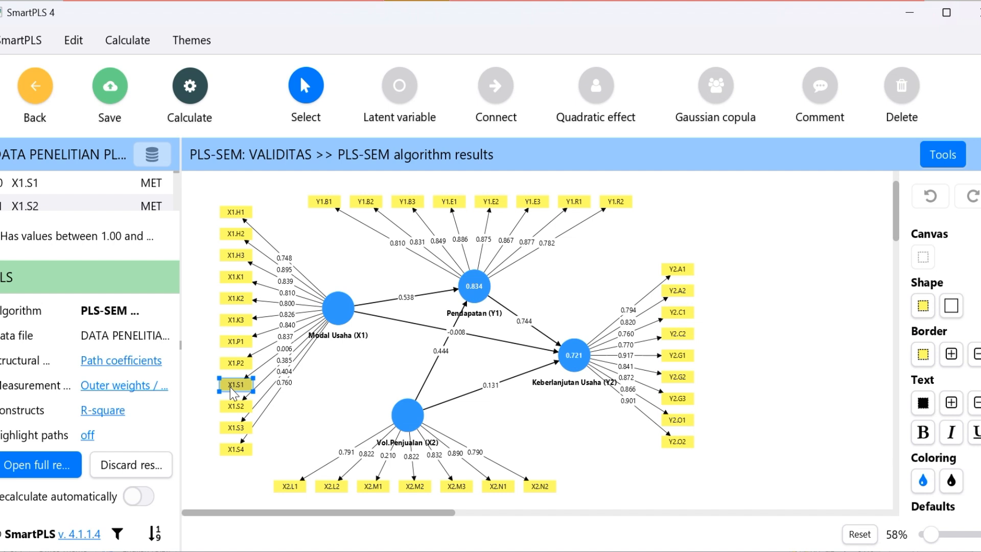
left_click(265, 364)
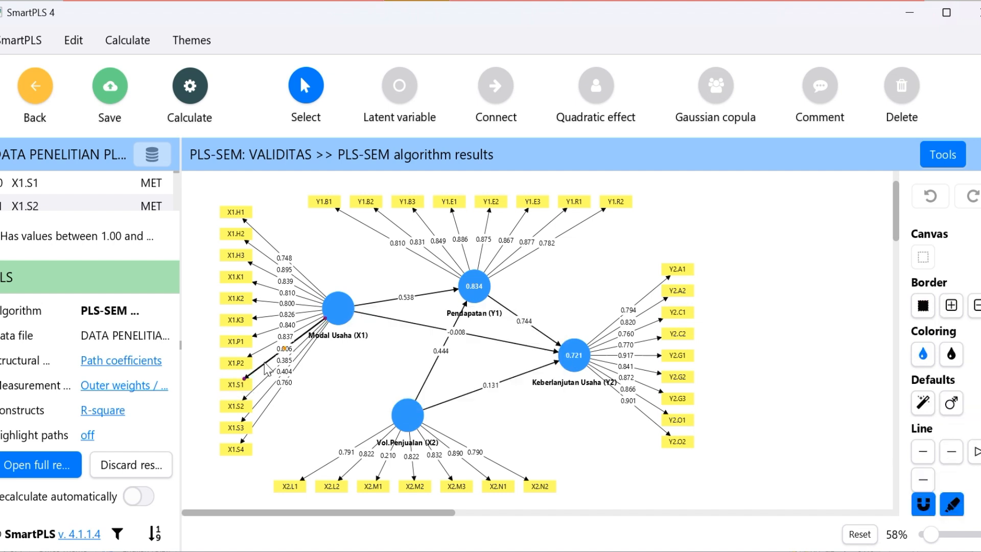
left_click(249, 380)
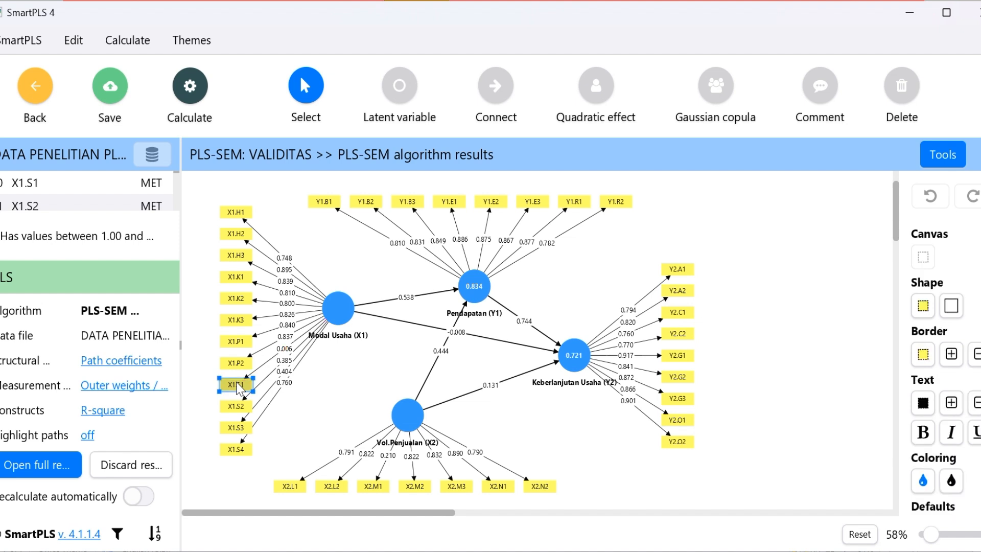
left_click(253, 373)
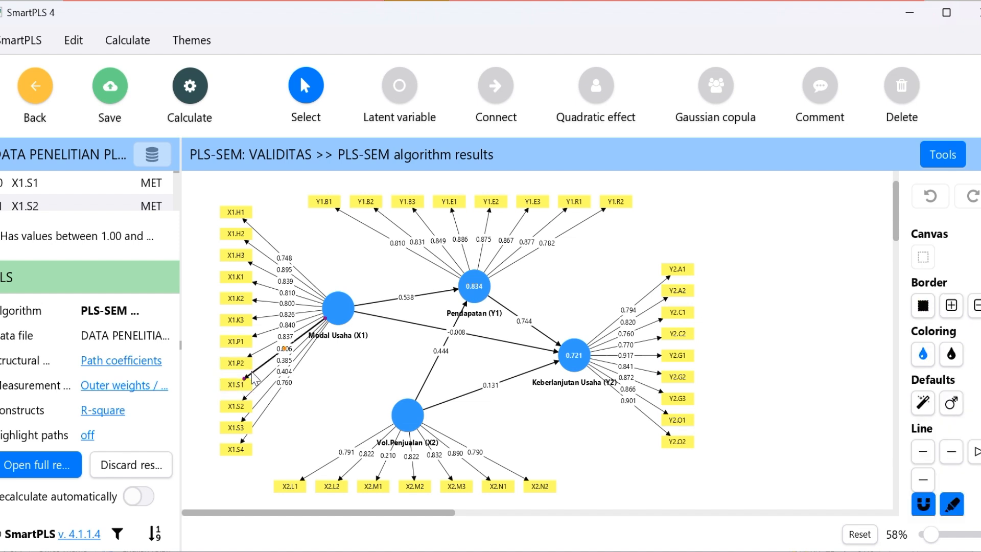
left_click(907, 100)
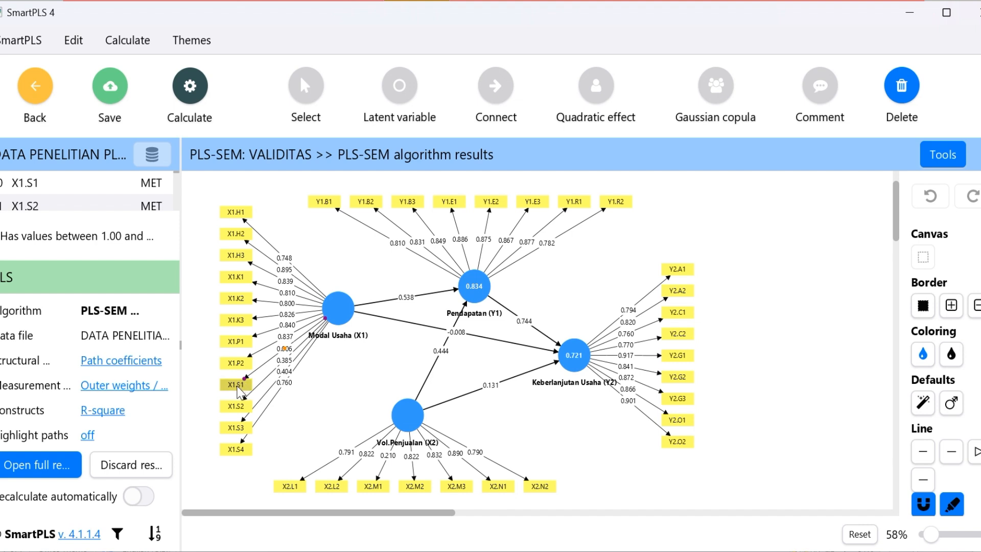
left_click(238, 387)
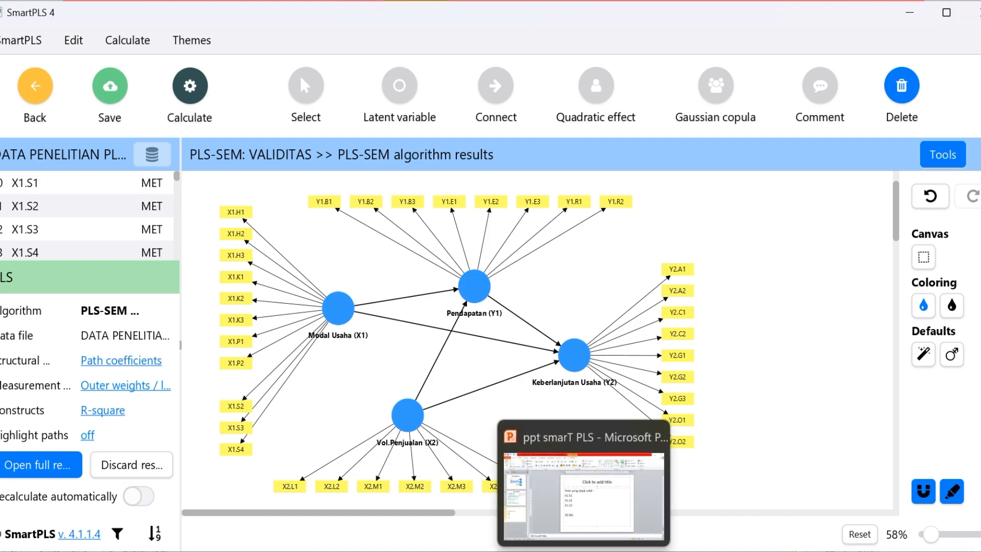
Recheck the invalid item list in PowerPoint, then delete the indicators X1.S2 and X1.S3 from Modal Usaha (X1) in SmartPLS
left_click(558, 516)
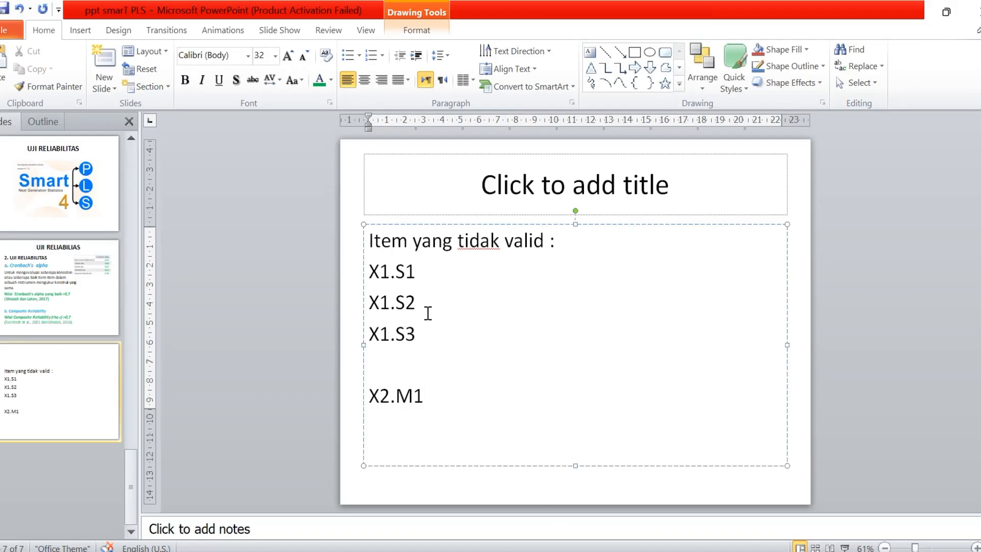
key("alt+Tab")
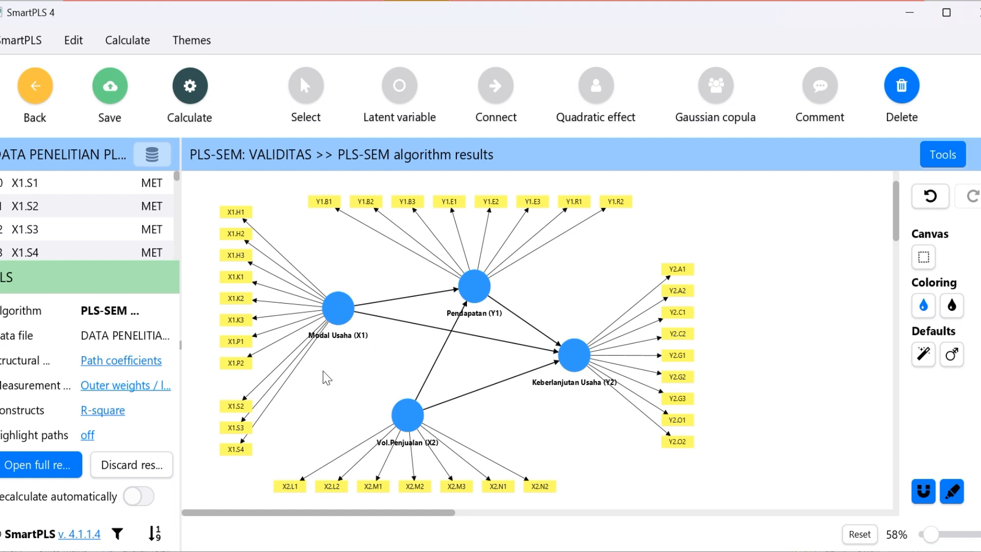
left_click(240, 404)
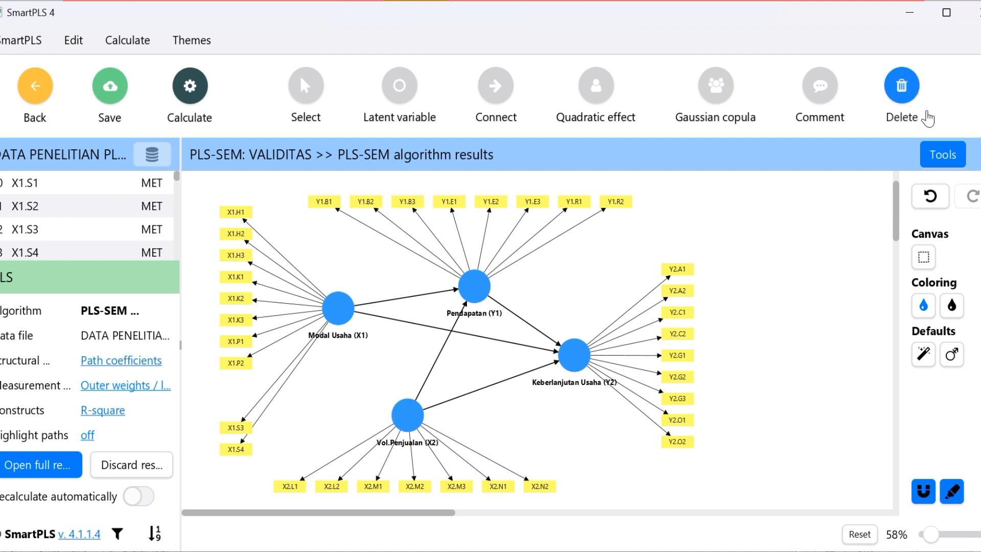
left_click(238, 432)
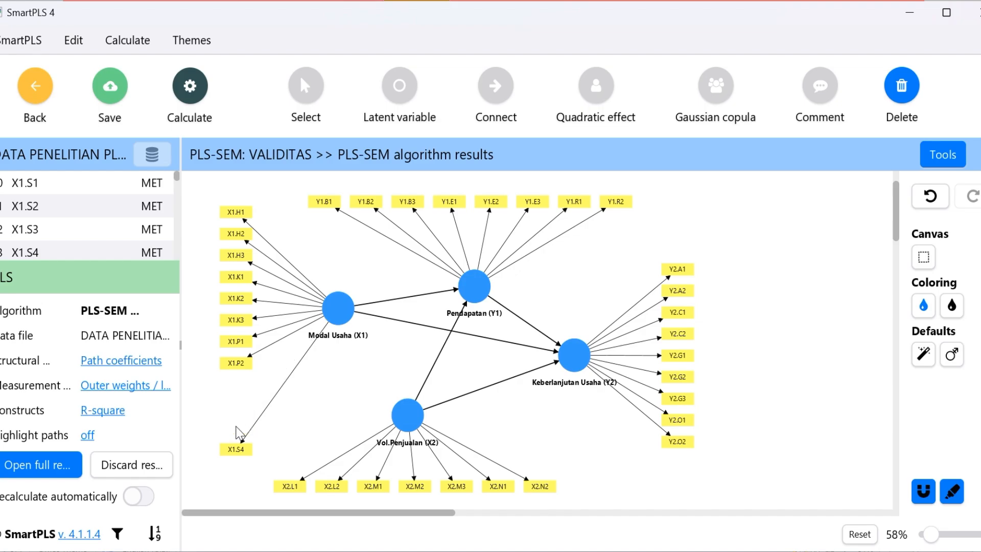
Check the last invalid item in the PowerPoint list, then delete the indicator X2.M1 from Vol.Penjualan (X2) in SmartPLS
key("alt+Tab")
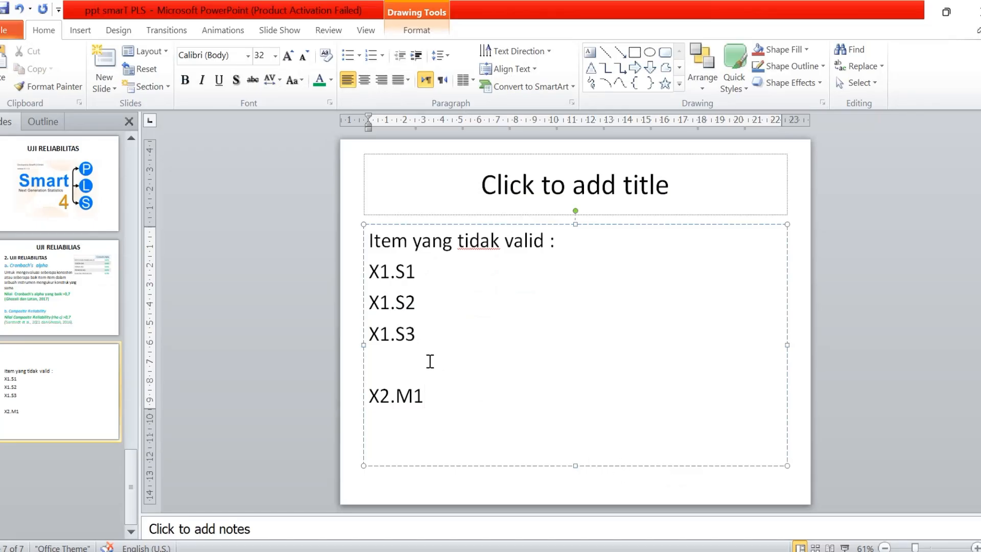
key("alt+Tab")
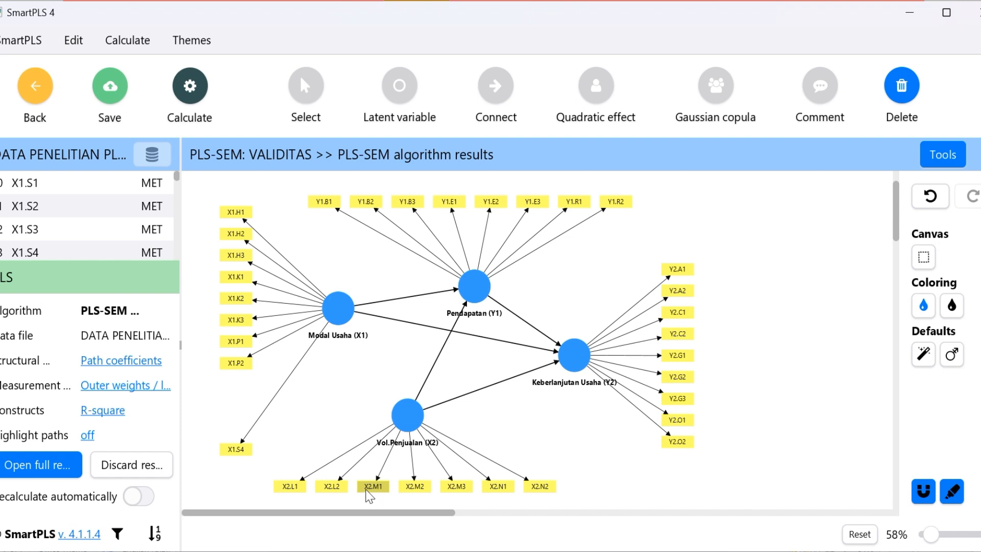
key("Delete")
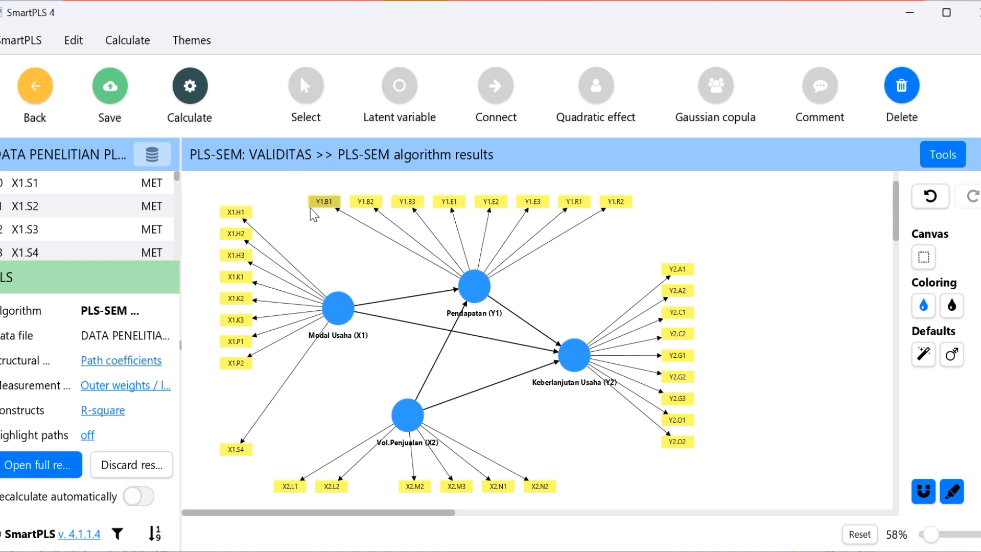
Leave deletion mode and move the X1.S4 indicator up directly beneath X1.P2 to close the gap
left_click(315, 93)
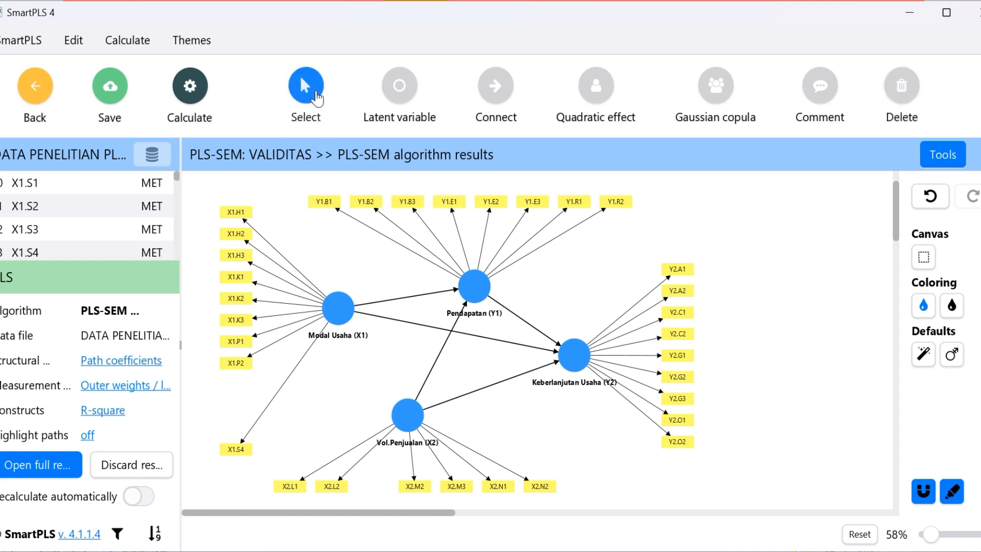
left_click(244, 449)
left_click_drag(244, 450, 246, 390)
Shift the Vol.Penjualan (X2) indicators closer together into one evenly spaced row, closing the gap between X2.L2 and X2.M2
left_click(337, 487)
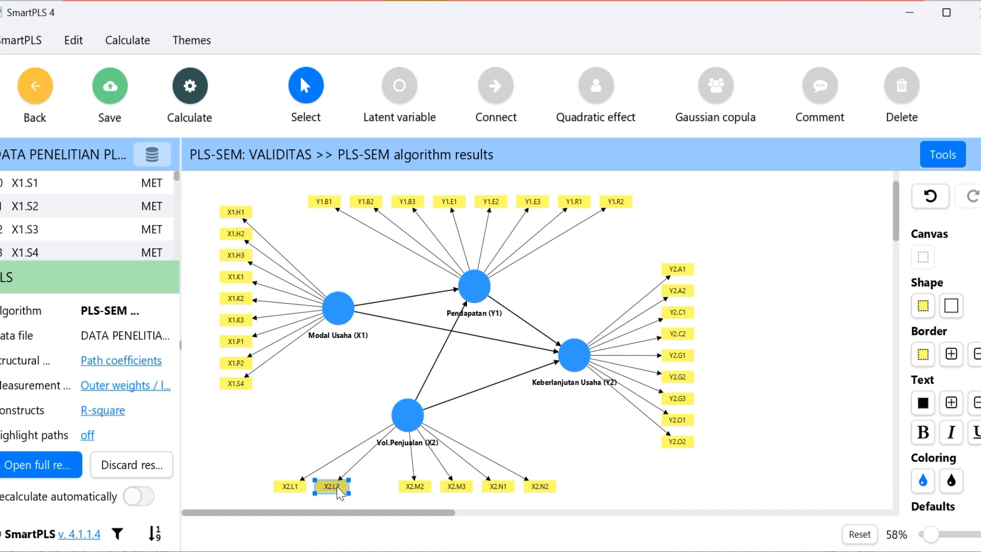
mouse_move(340, 493)
left_mouse_down()
mouse_move(357, 494)
mouse_move(321, 490)
left_mouse_up()
left_click(301, 488)
left_click(414, 488)
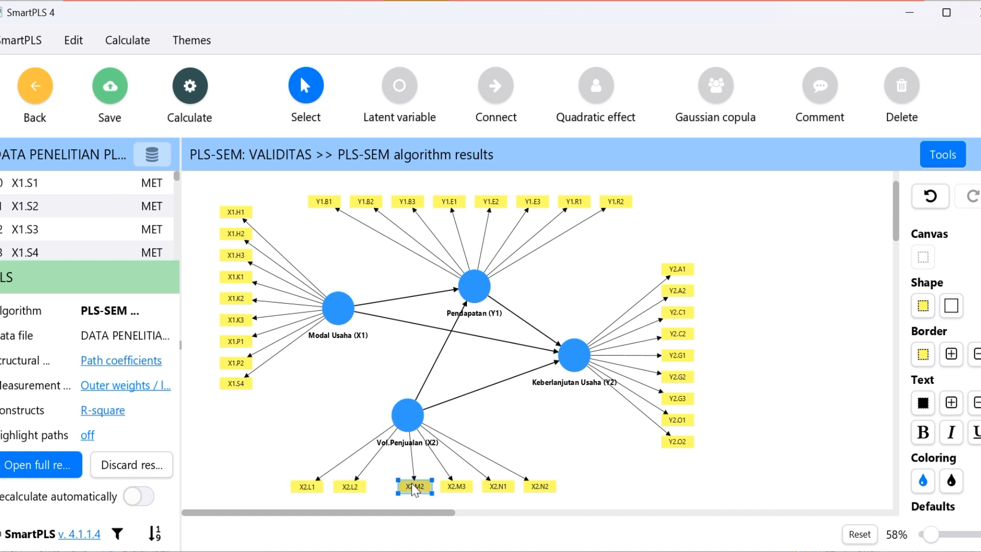
left_click_drag(414, 488, 393, 488)
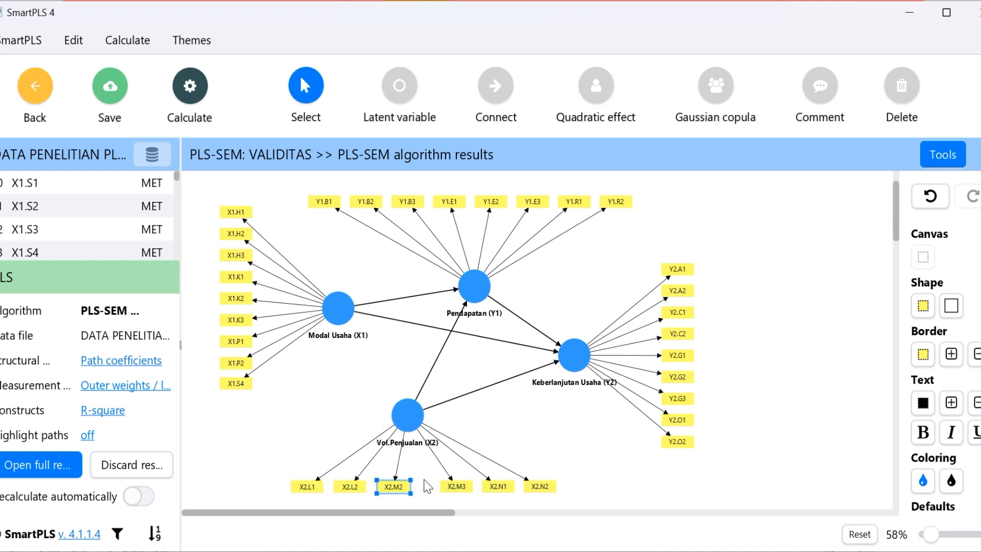
left_click(456, 493)
left_click_drag(457, 493, 435, 495)
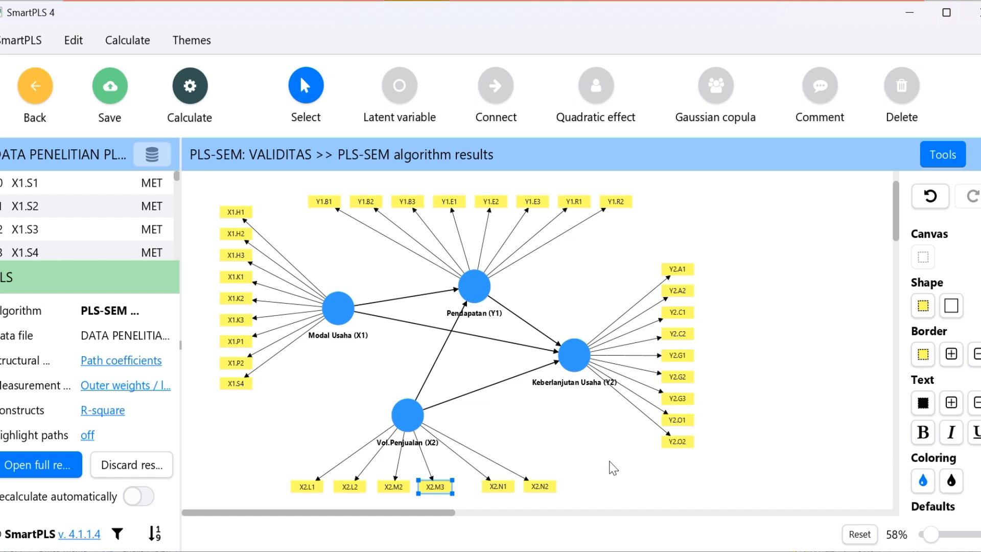
left_click(619, 475)
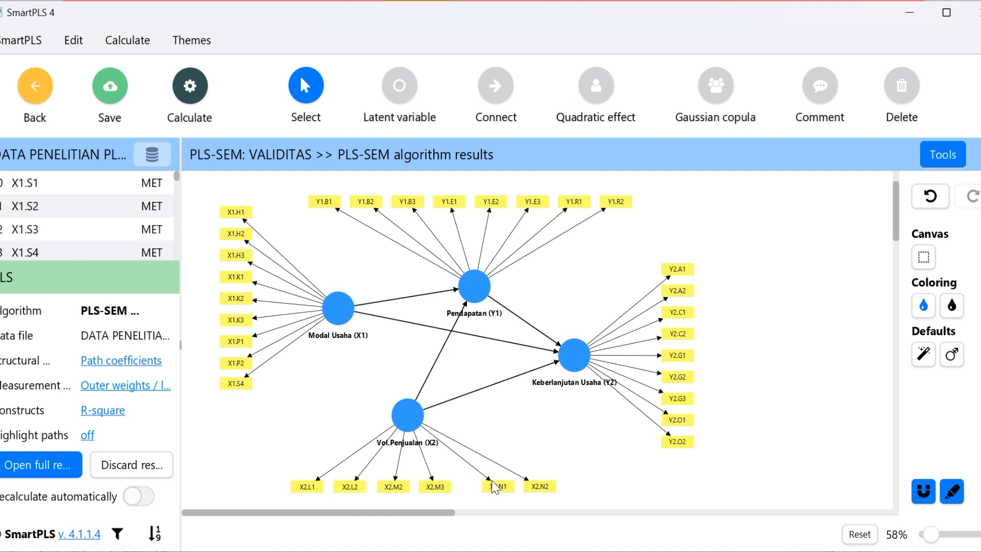
left_click_drag(494, 487, 516, 495)
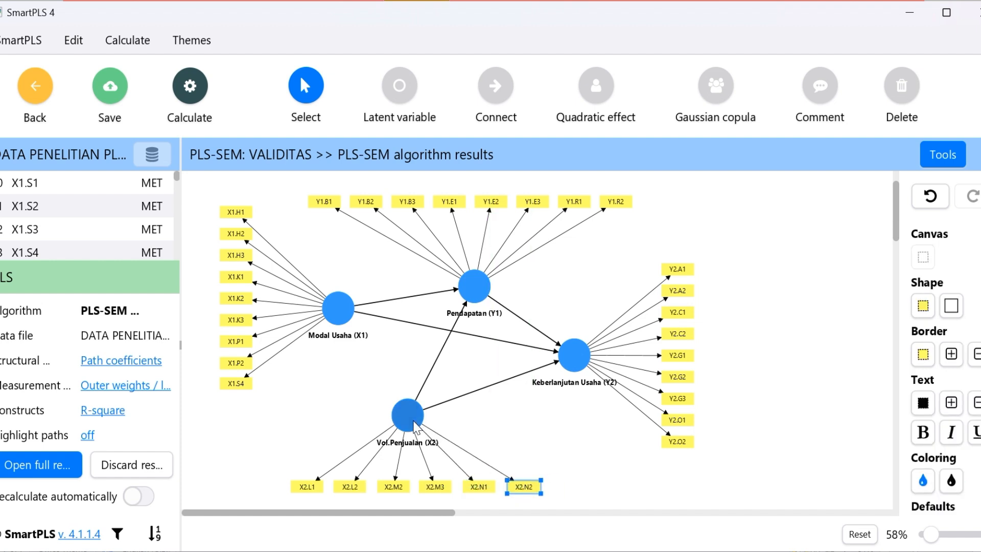
Reposition the Vol.Penjualan (X2), Keberlanjutan Usaha (Y2) and Pendapatan (Y1) constructs with their indicators to balance the diagram around Modal Usaha (X1)
left_click_drag(409, 422, 402, 392)
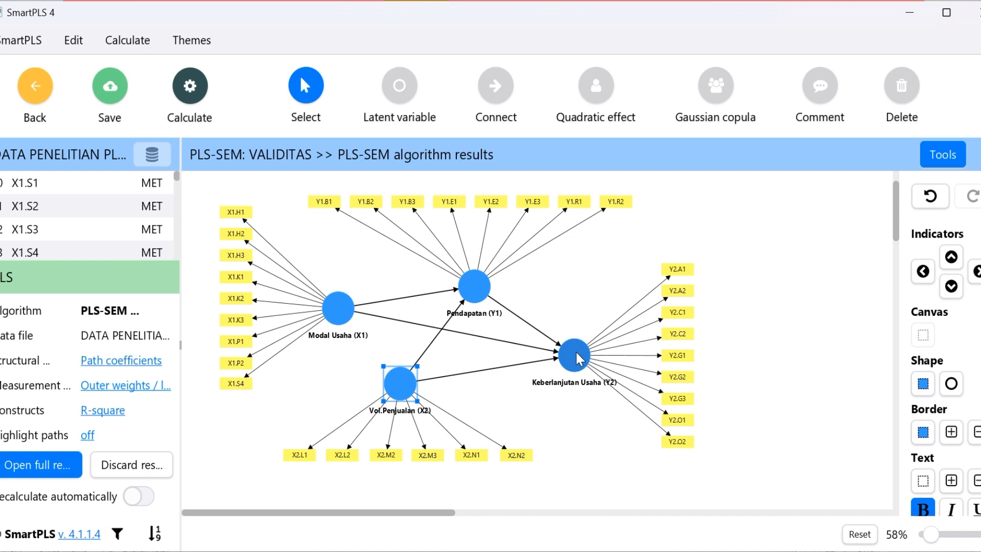
left_click_drag(577, 357, 553, 366)
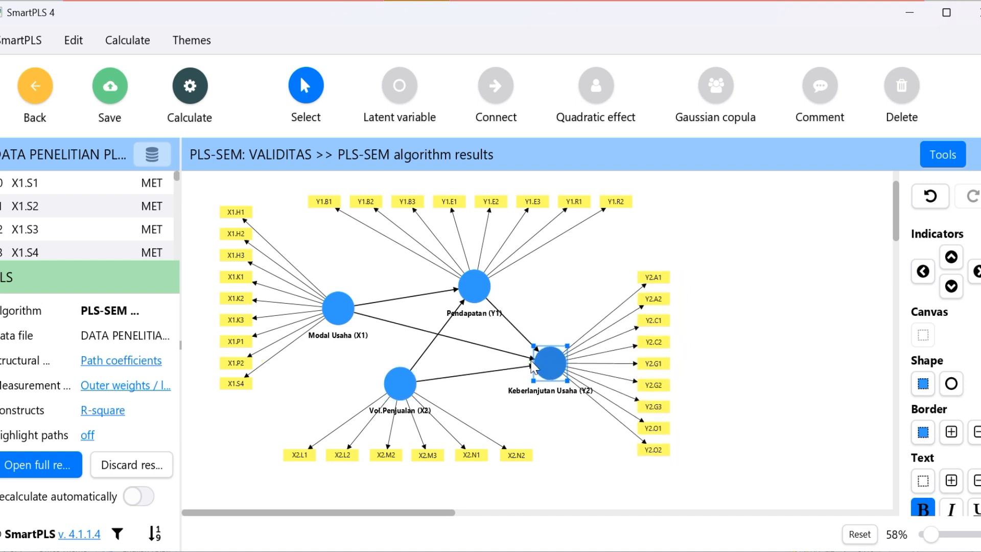
left_click_drag(400, 381, 377, 391)
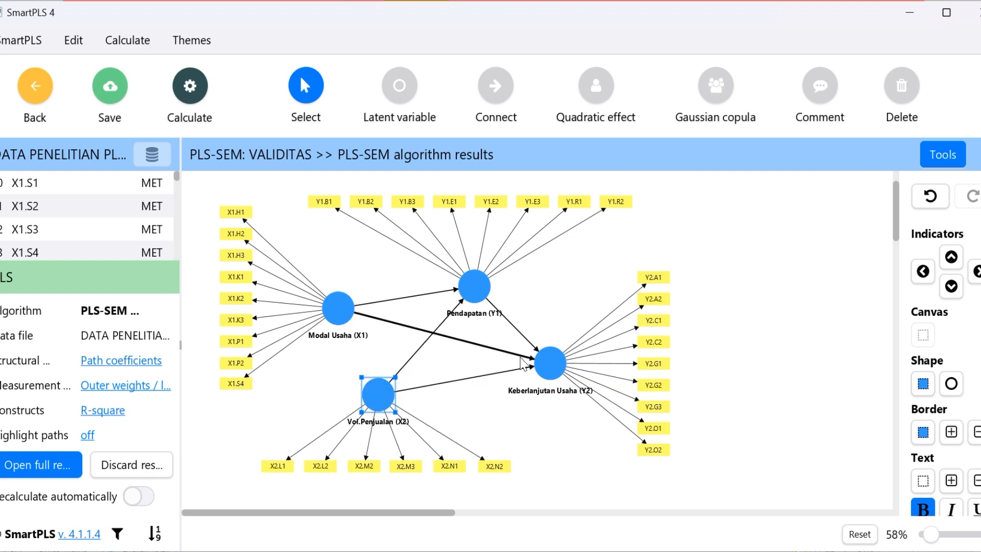
left_click_drag(555, 374, 573, 374)
mouse_move(485, 287)
left_mouse_down()
mouse_move(505, 285)
mouse_move(493, 281)
left_mouse_up()
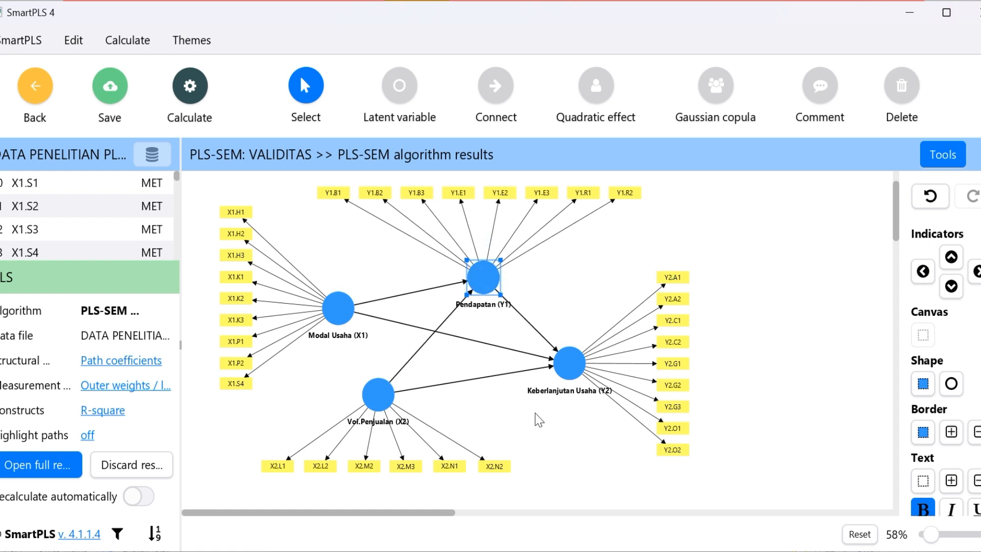
Run the PLS-SEM algorithm on the revised VALIDITAS model with Path weighting, Standardized results, Default initial weights and the report opened
left_click(797, 284)
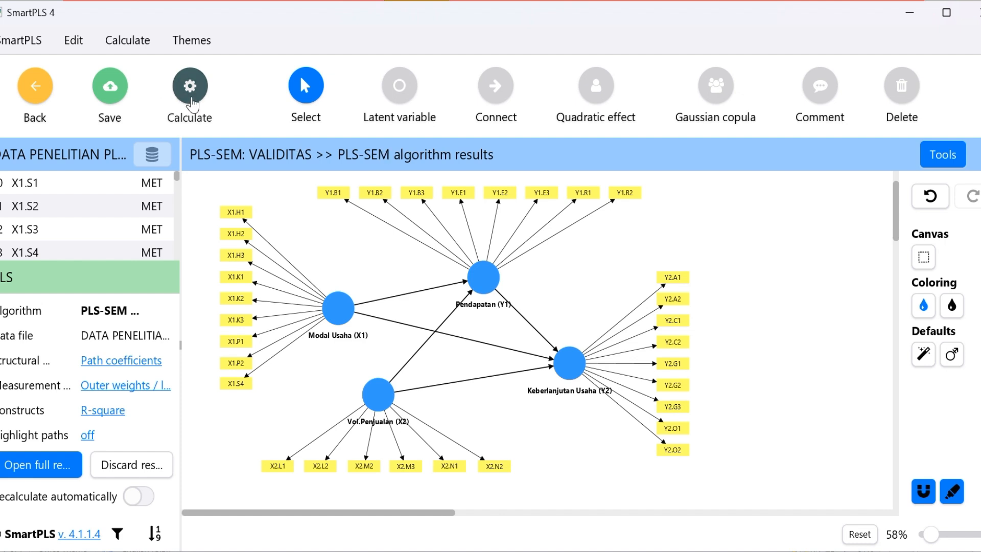
left_click(192, 104)
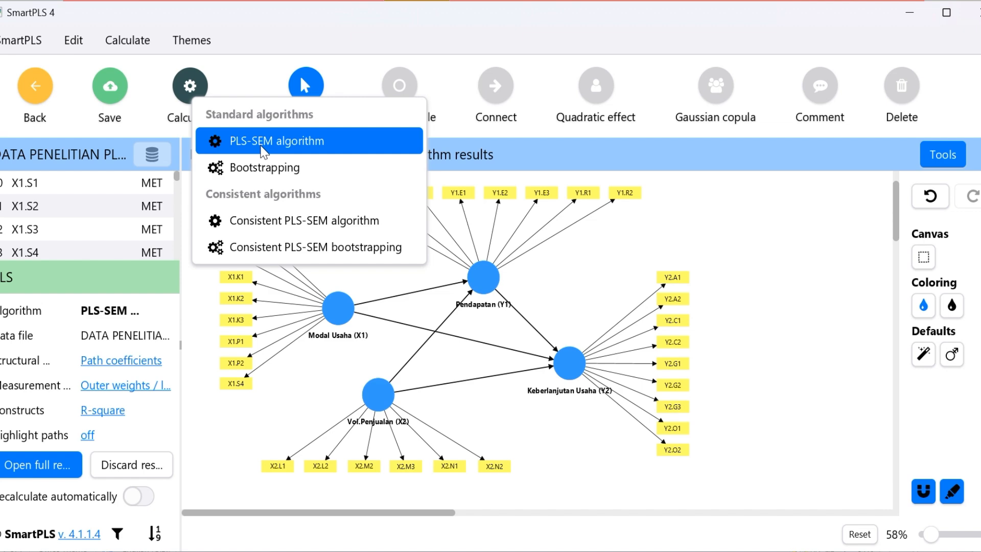
left_click(264, 151)
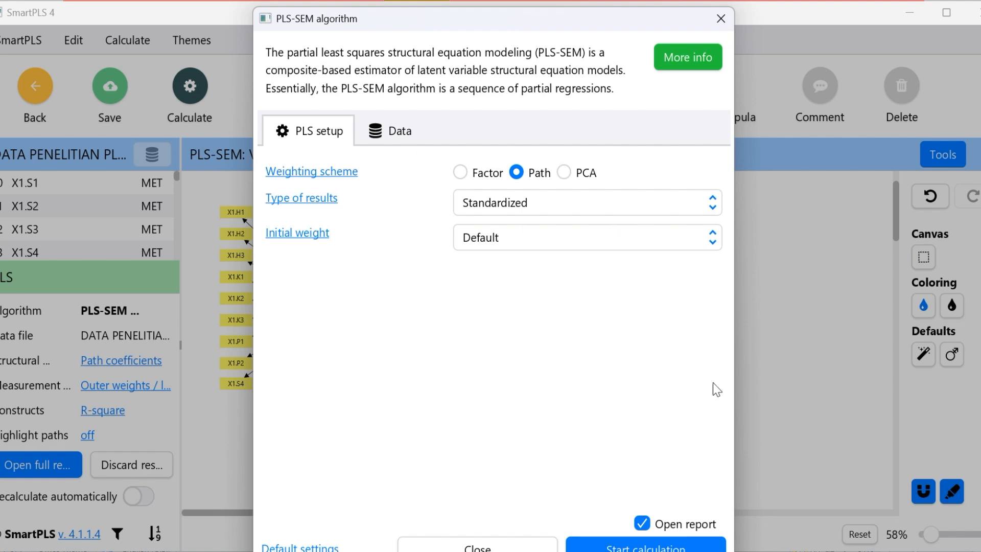
mouse_move(629, 18)
left_mouse_down()
mouse_move(618, 1)
mouse_move(623, 18)
left_mouse_up()
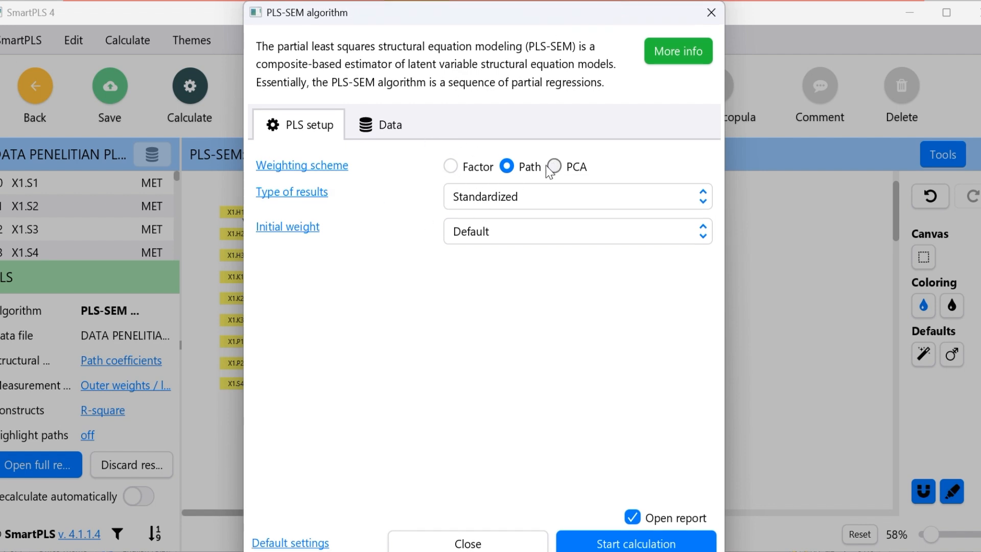
left_click(652, 544)
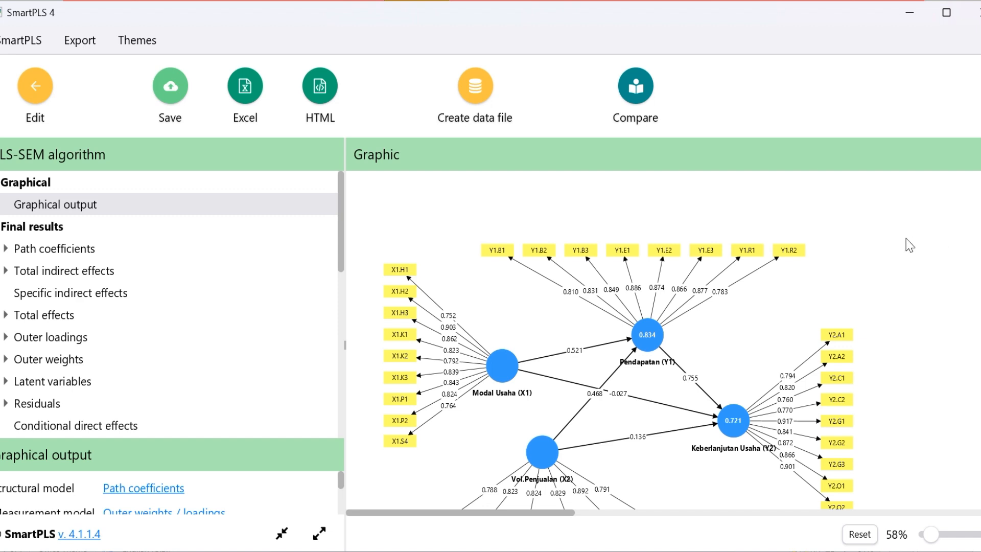
Examine the indicator loadings of all four constructs in the graphical output of the recalculated model
left_click_drag(980, 277, 977, 276)
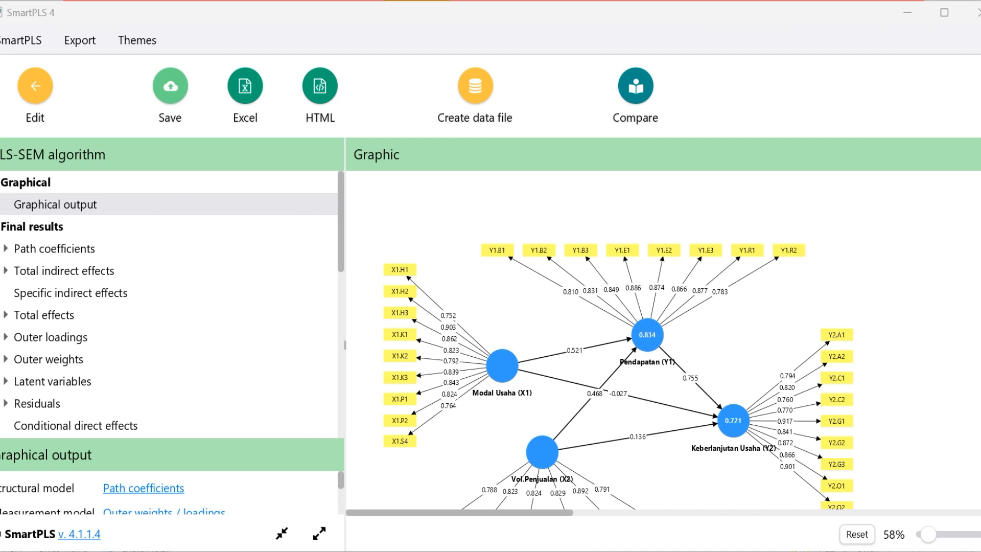
scroll(663, 339, "down", 3)
scroll(664, 340, "up", 1)
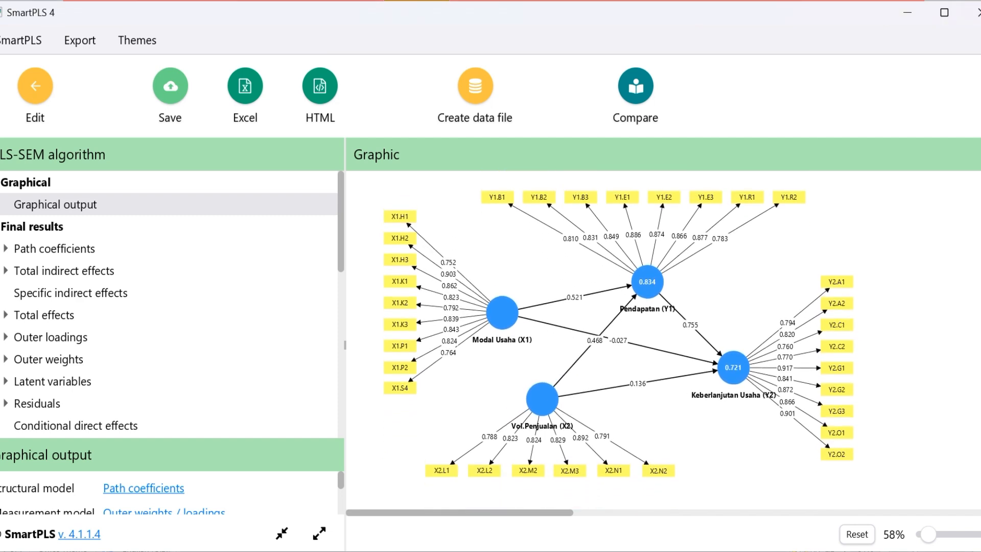
scroll(663, 339, "up", 1)
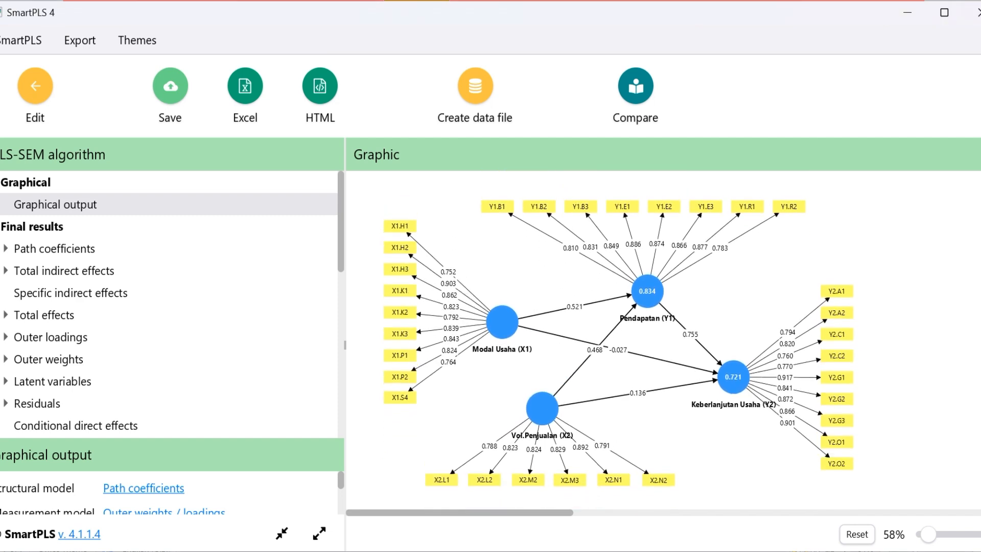
scroll(663, 340, "down", 2)
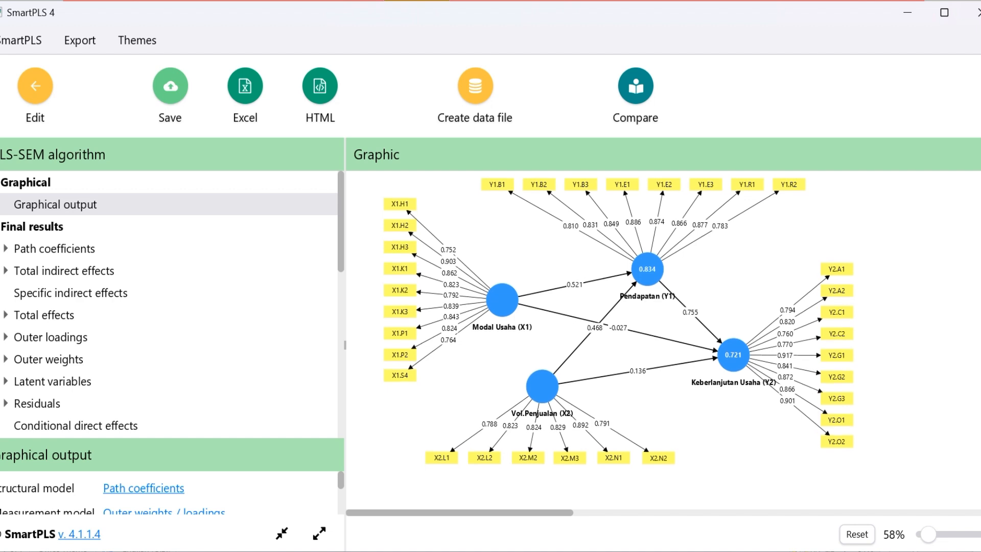
scroll(663, 340, "up", 1)
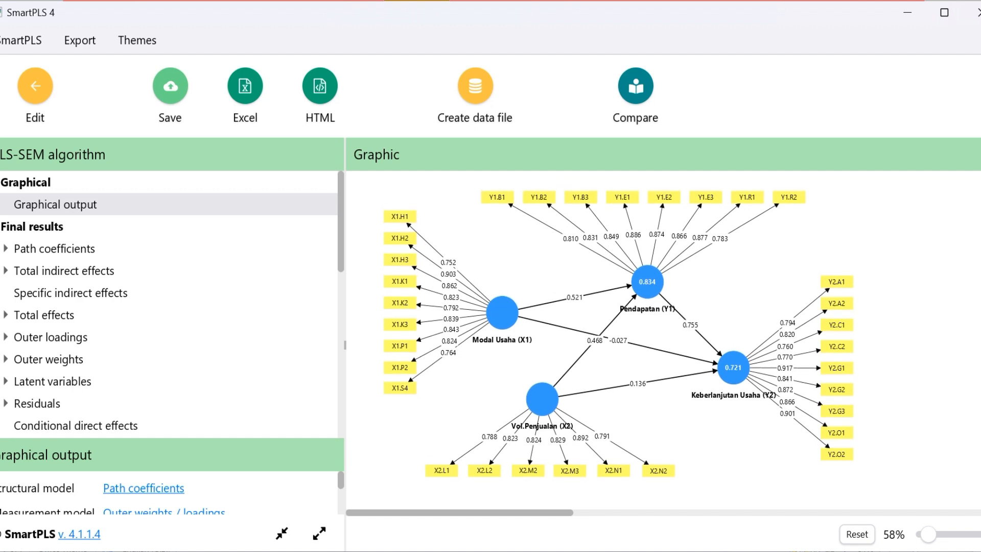
scroll(509, 295, "up", 1)
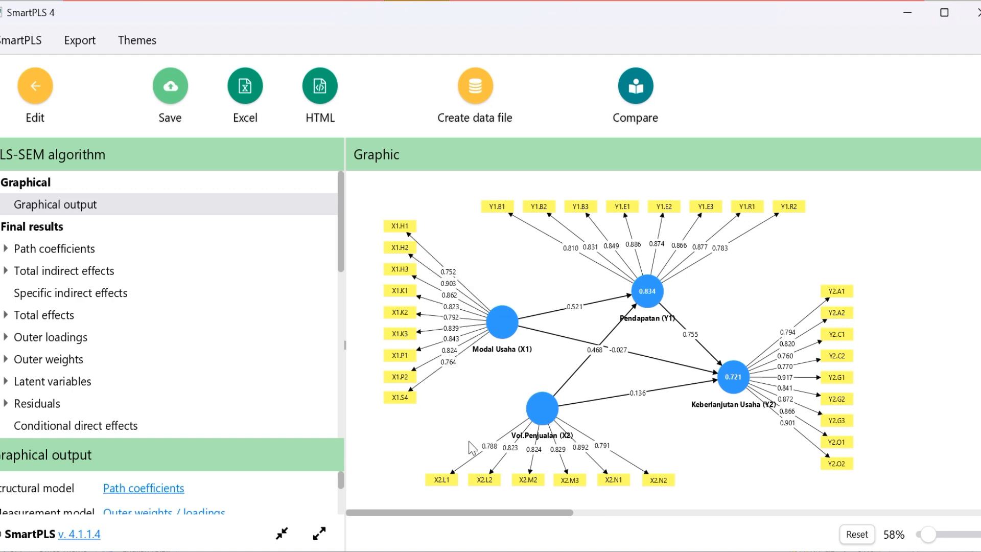
left_click(483, 455)
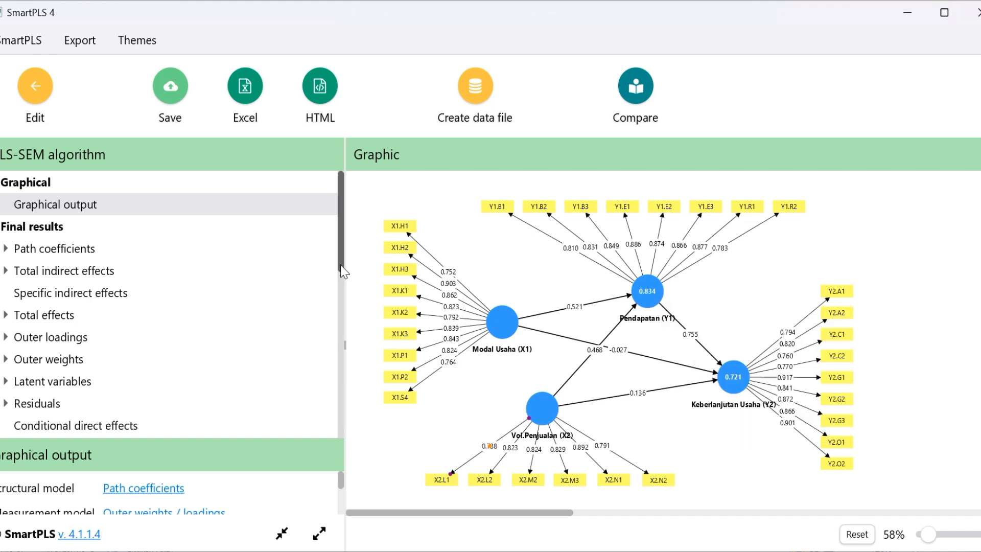
Open the outer loadings as a list and review the values of every indicator from X1.H1 to Y2.O2
scroll(340, 262, "down", 3)
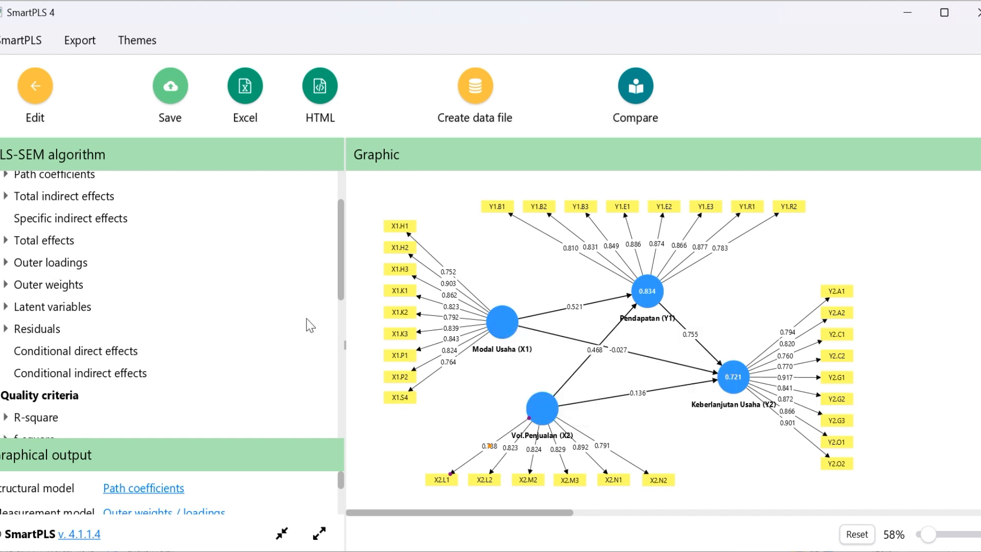
left_click(56, 262)
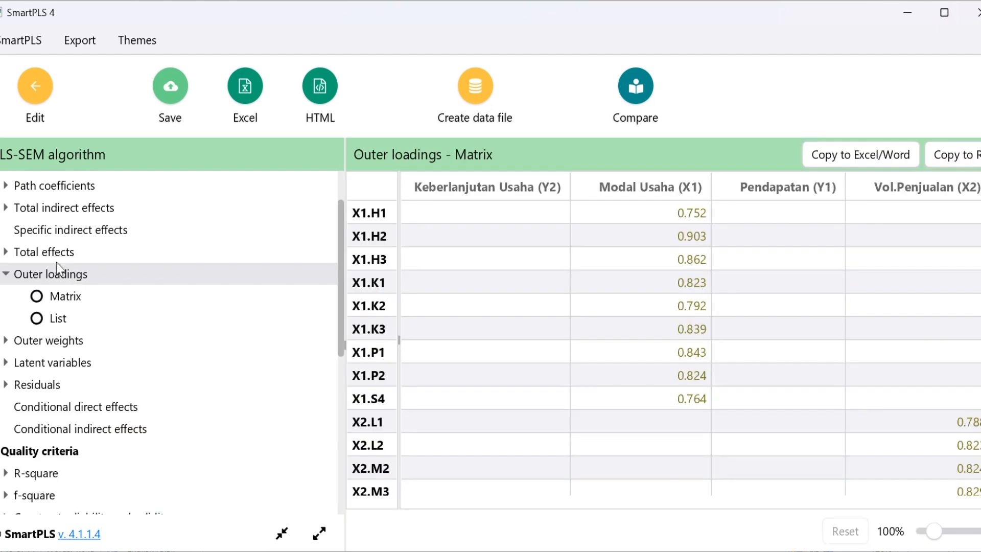
left_click(38, 324)
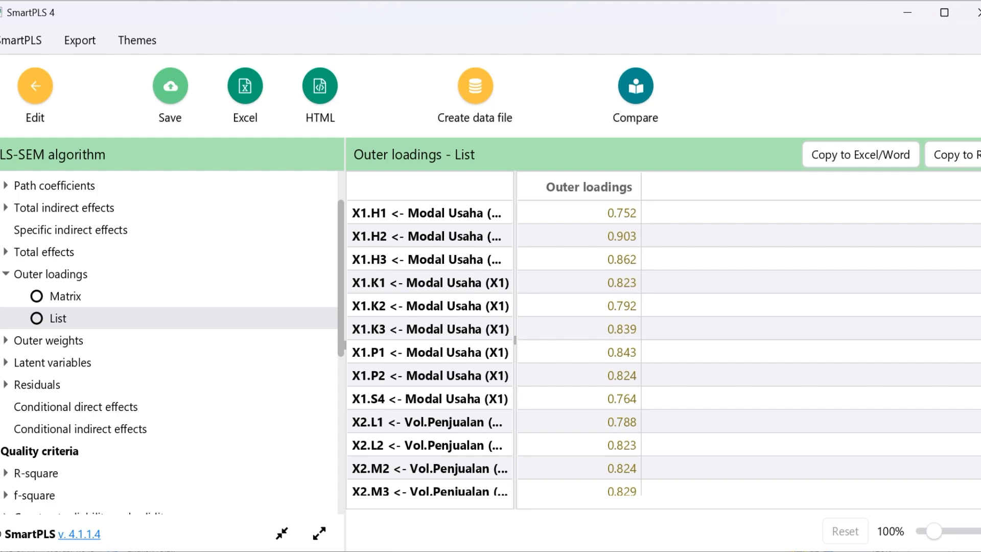
scroll(664, 348, "down", 7)
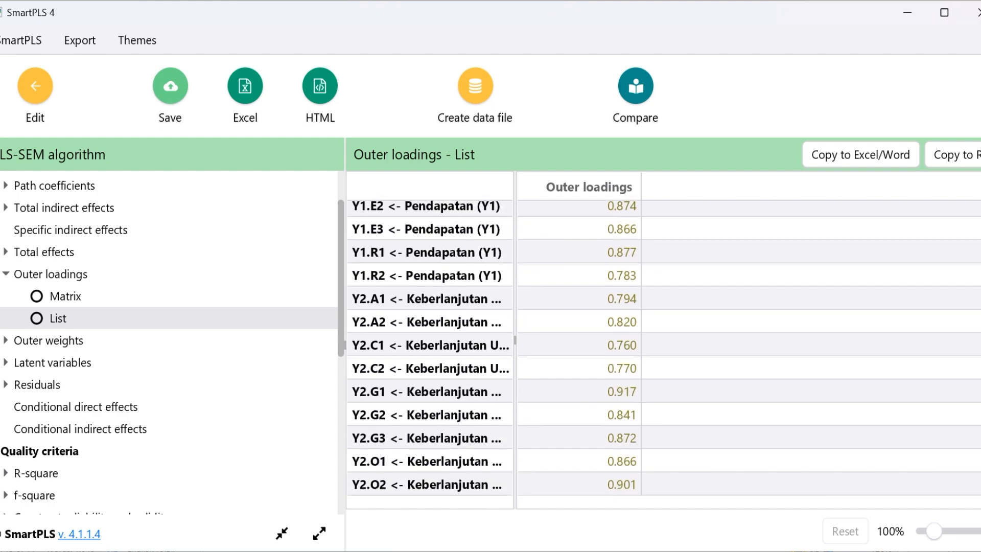
scroll(664, 348, "up", 7)
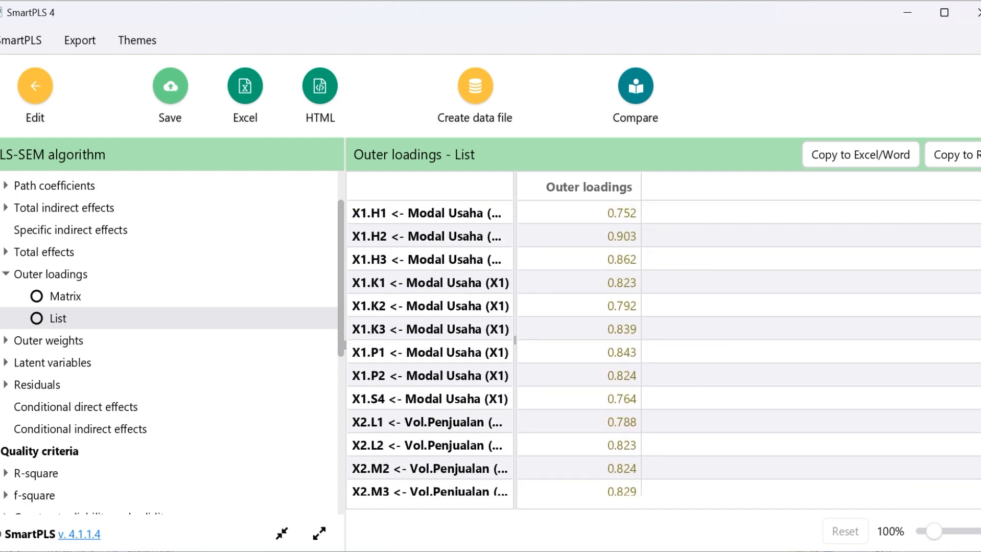
scroll(664, 348, "down", 7)
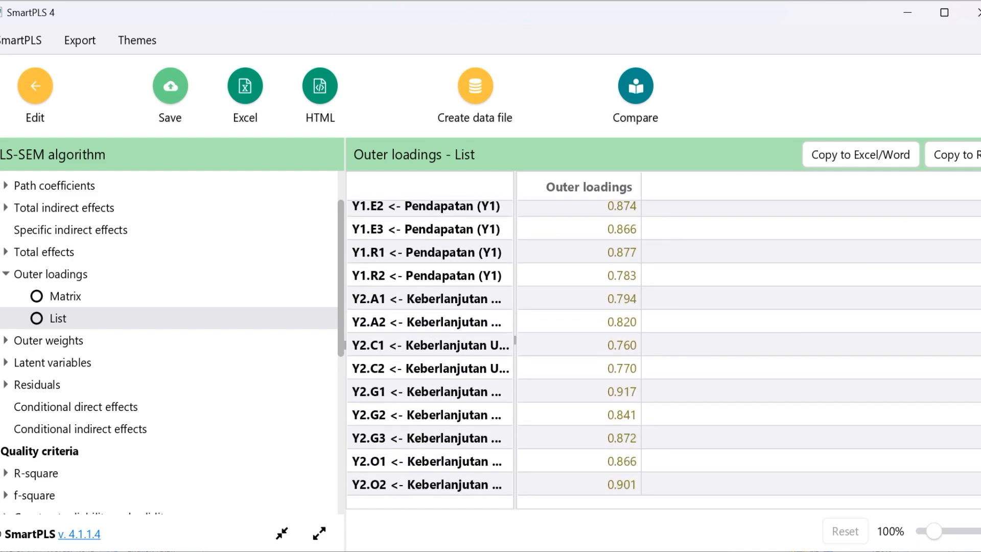
scroll(664, 348, "up", 7)
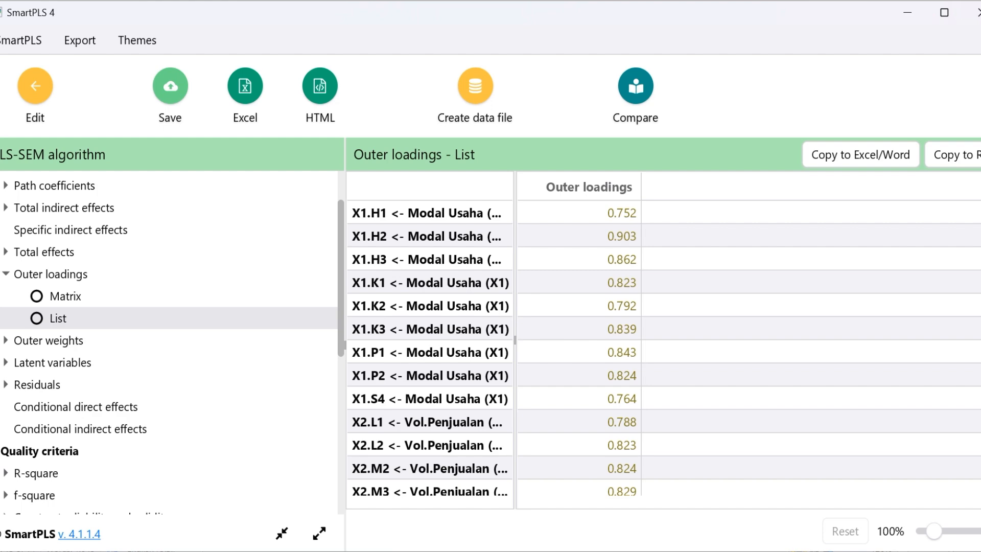
scroll(664, 349, "down", 7)
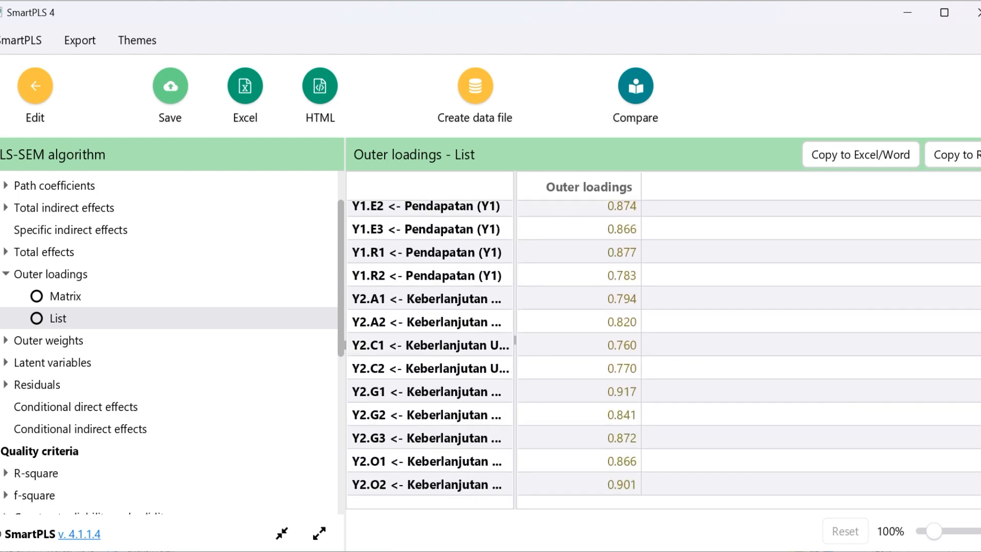
scroll(663, 349, "up", 7)
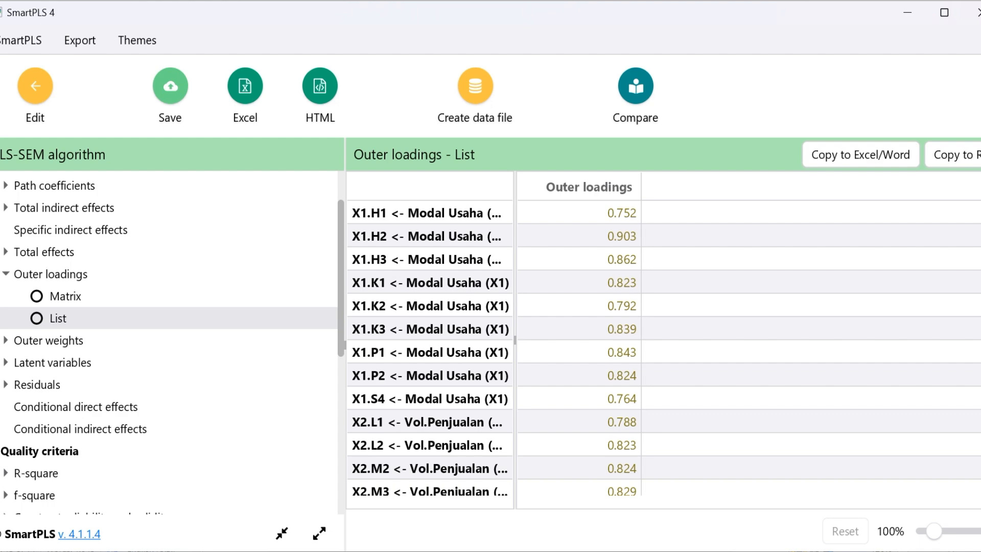
scroll(664, 348, "down", 7)
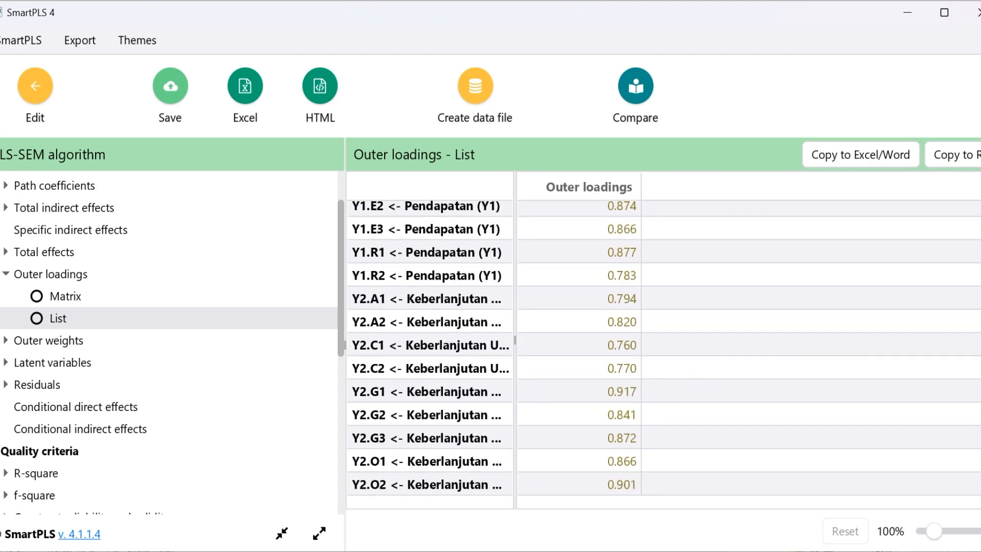
scroll(664, 348, "up", 7)
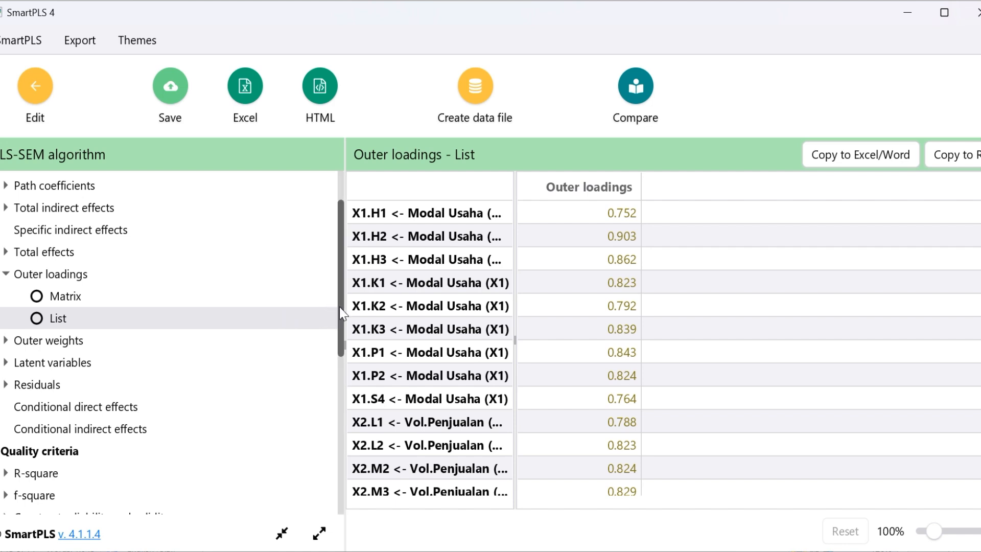
Open the discriminant validity results under the quality criteria and view the heterotrait-monotrait ratio (HTMT) matrix
left_click_drag(339, 306, 363, 515)
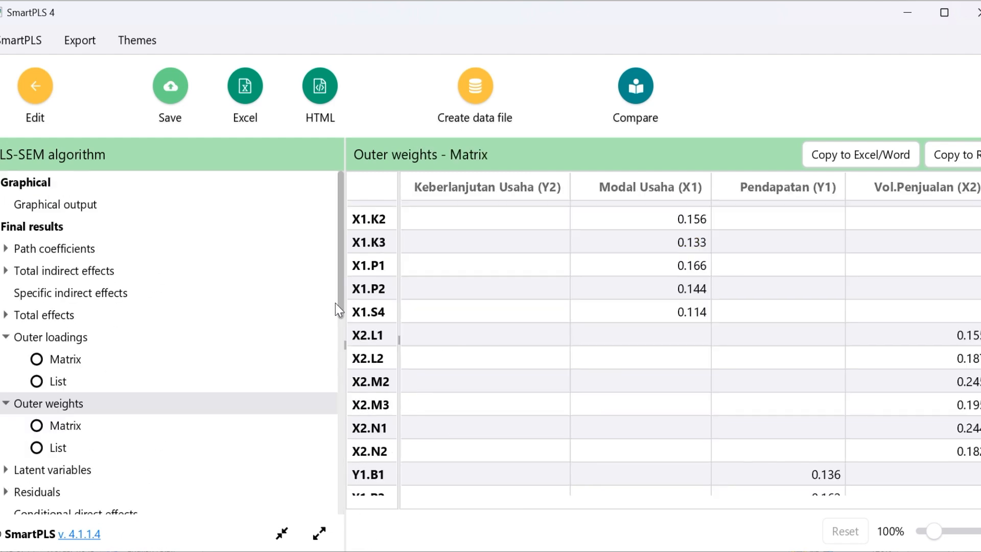
left_click_drag(341, 313, 366, 452)
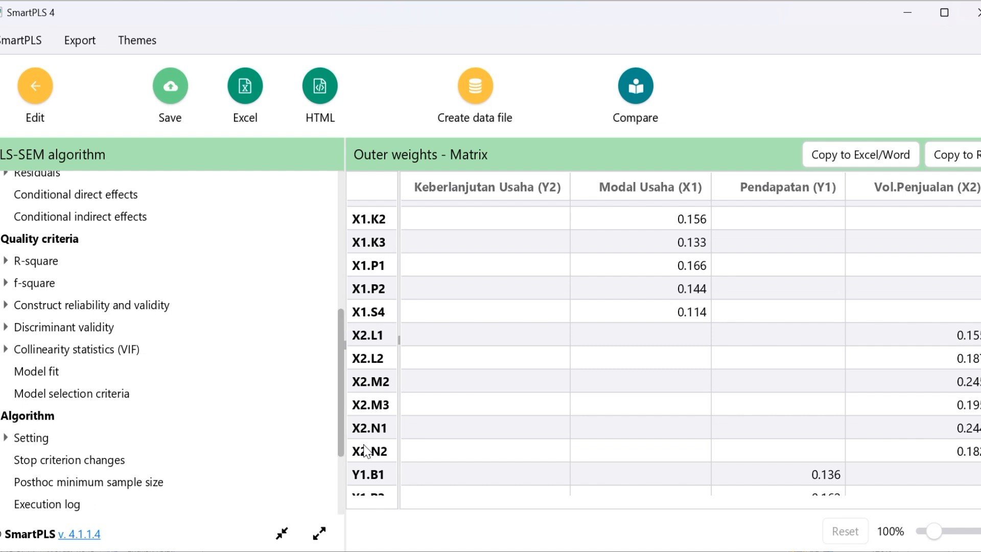
left_click(57, 333)
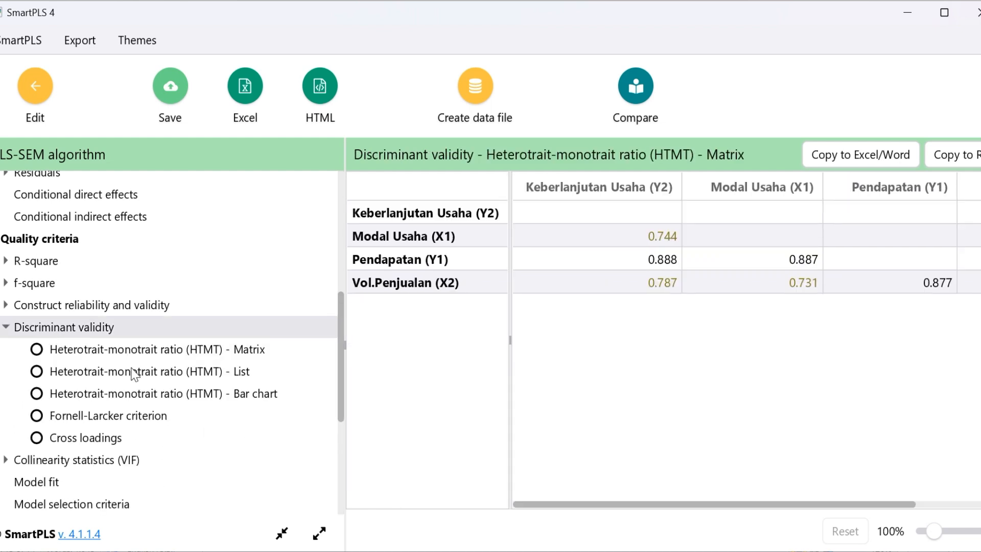
left_click(37, 350)
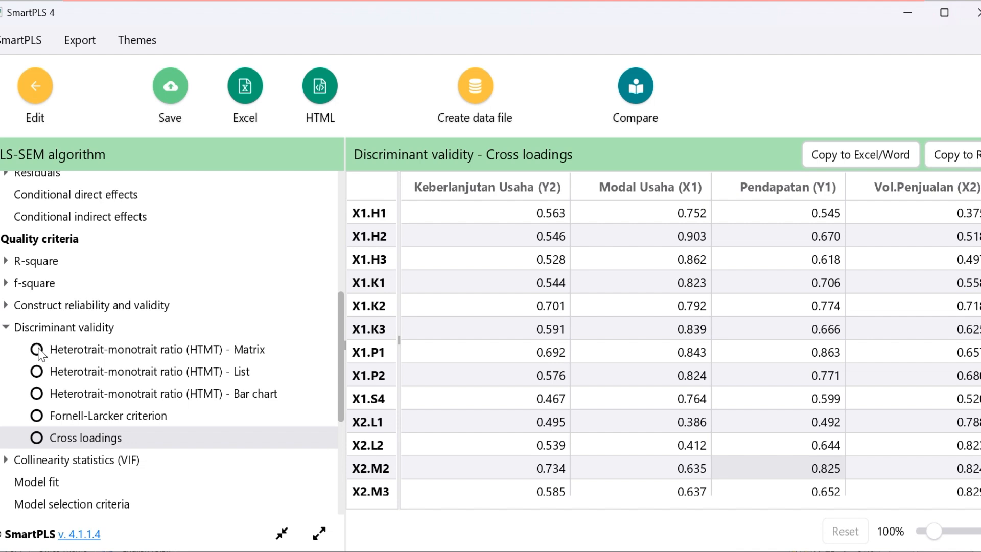
left_click(37, 351)
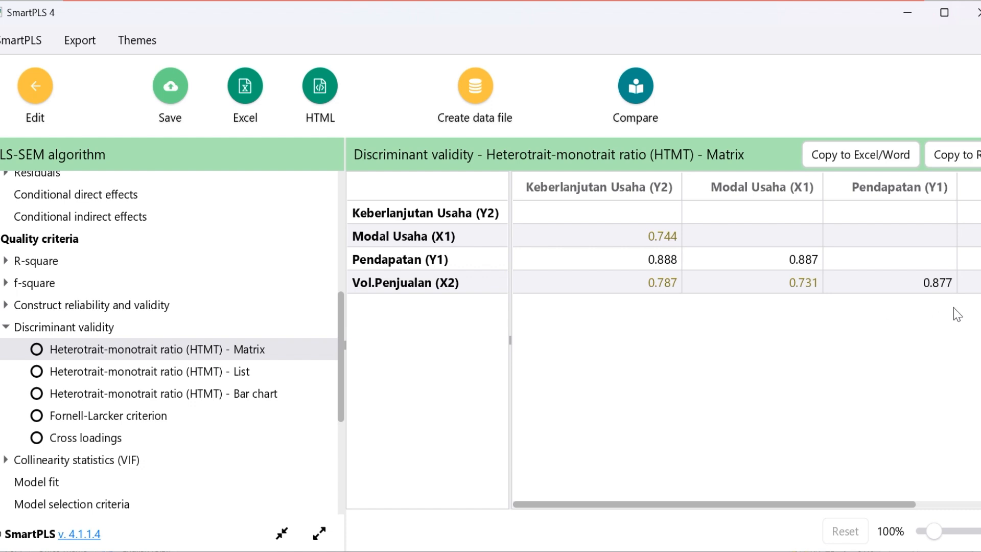
mouse_move(902, 509)
left_mouse_down()
mouse_move(980, 509)
mouse_move(893, 501)
mouse_move(907, 501)
left_mouse_up()
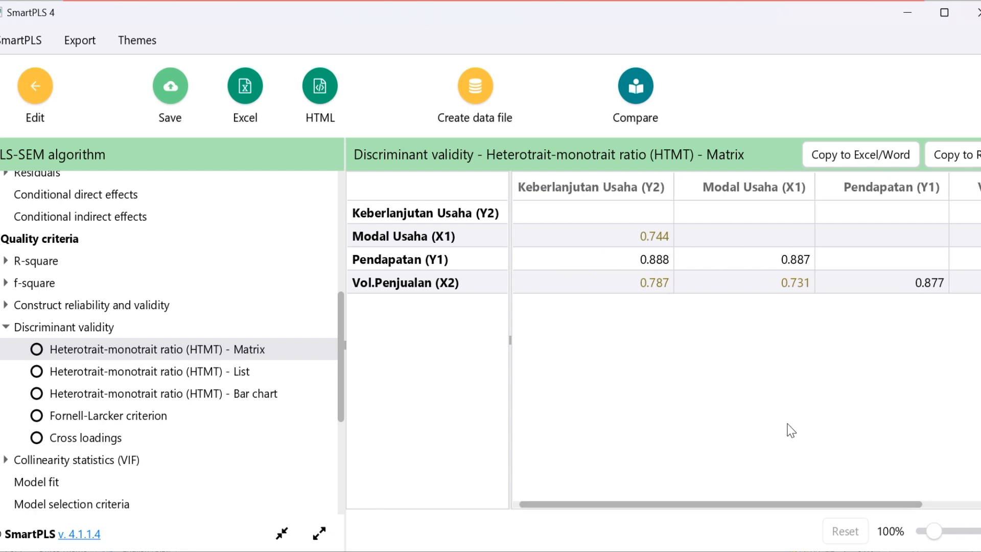
Compare the HTMT matrix in SmartPLS with the HTMT criterion on the UJI VALIDITAS slide in PowerPoint
key("alt+Tab")
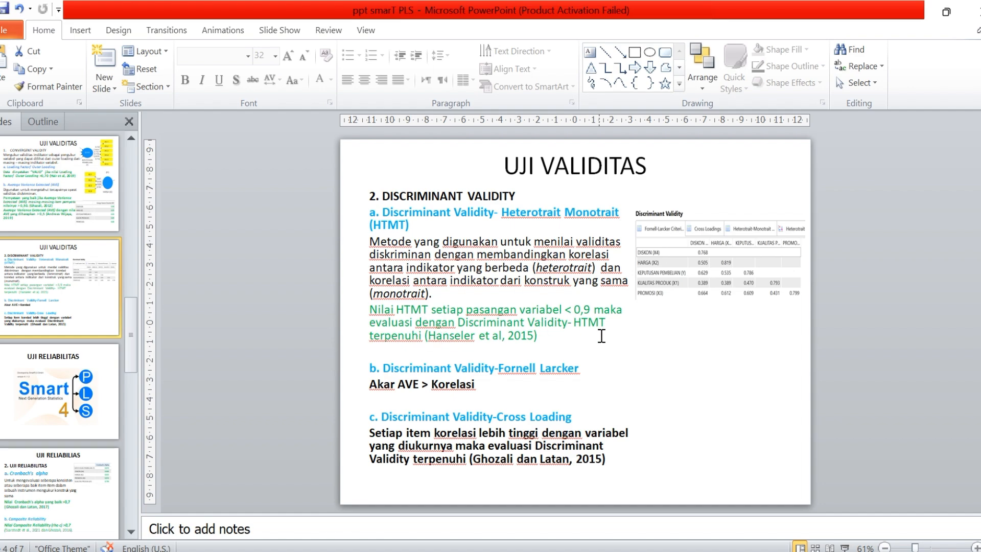
key("alt+Tab")
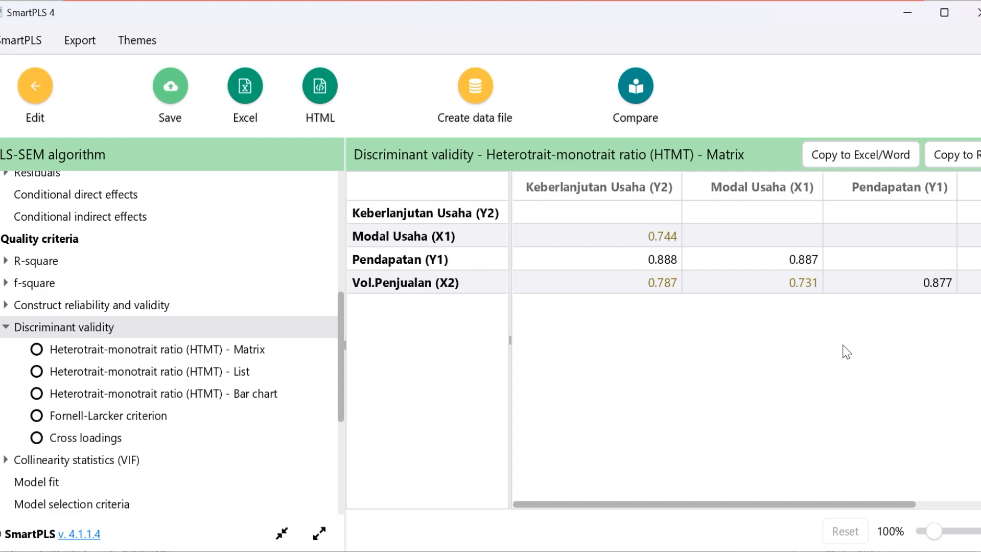
key("alt+Tab")
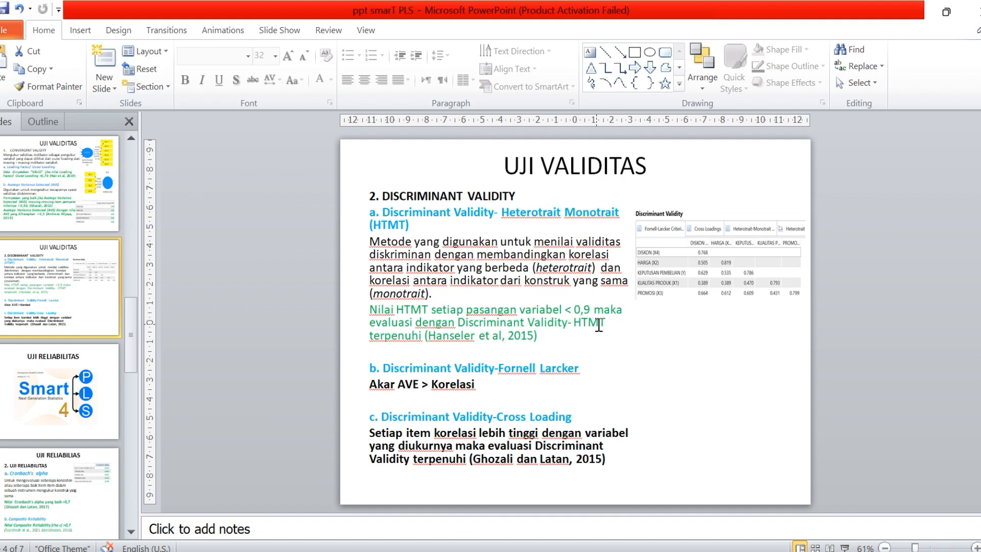
key("alt+Tab")
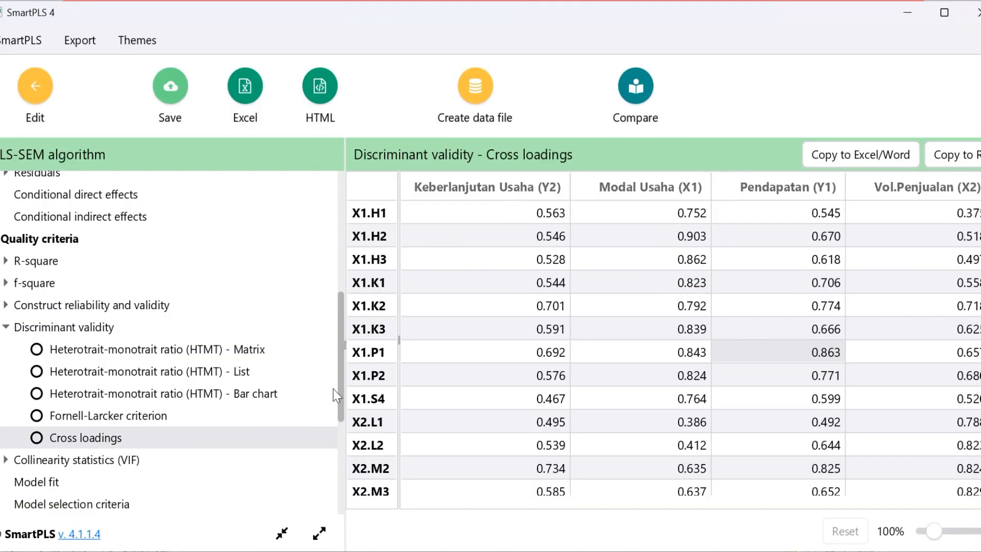
Read the cross-loading criterion in PowerPoint and check the Pendapatan (Y1) and Keberlanjutan Usaha (Y2) items against it in the SmartPLS cross loadings
key("alt+Tab")
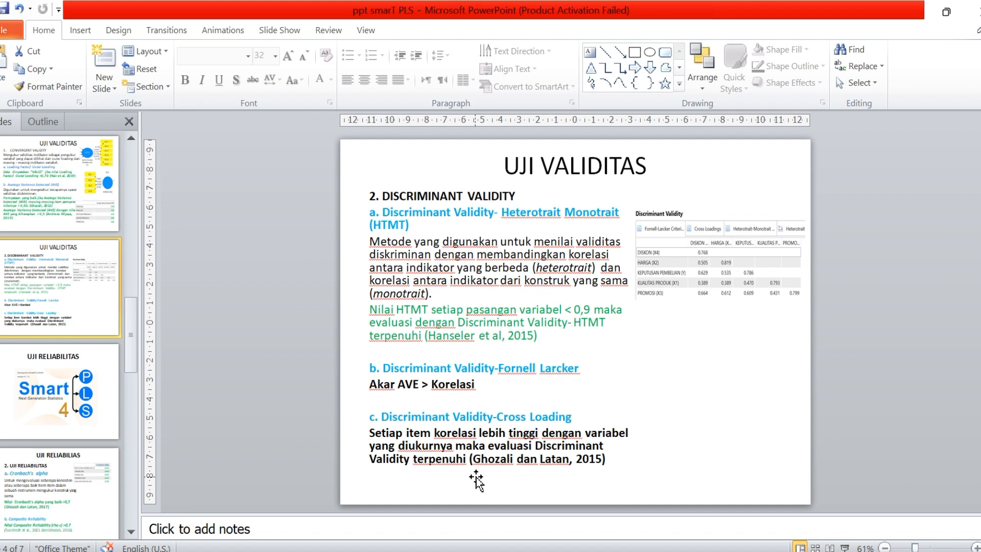
left_click_drag(797, 261, 824, 422)
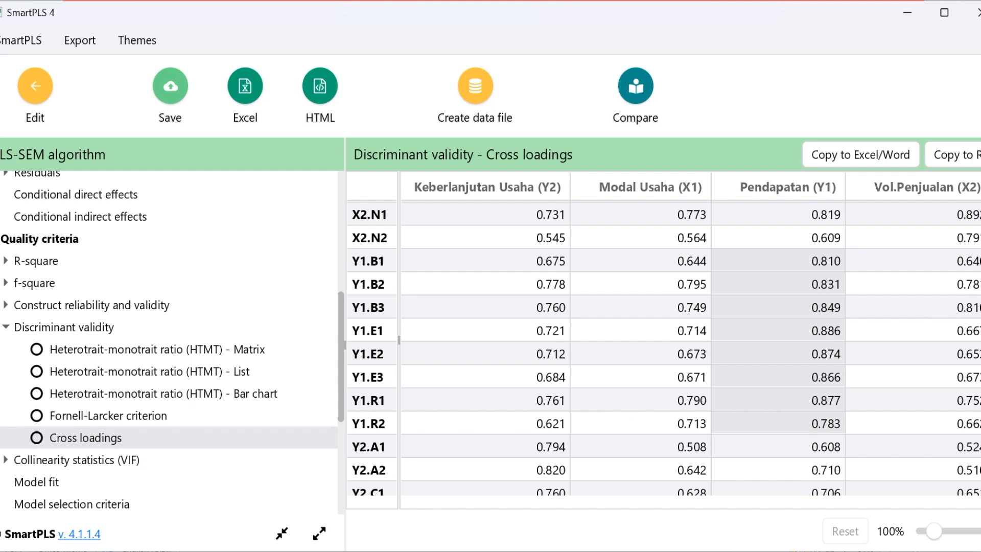
scroll(488, 364, "down", 3)
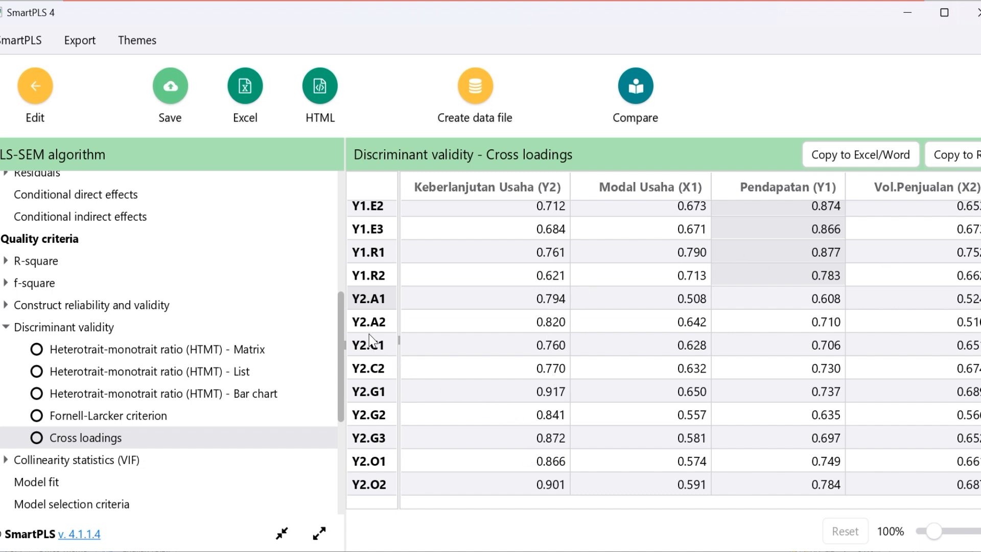
left_click_drag(540, 298, 551, 490)
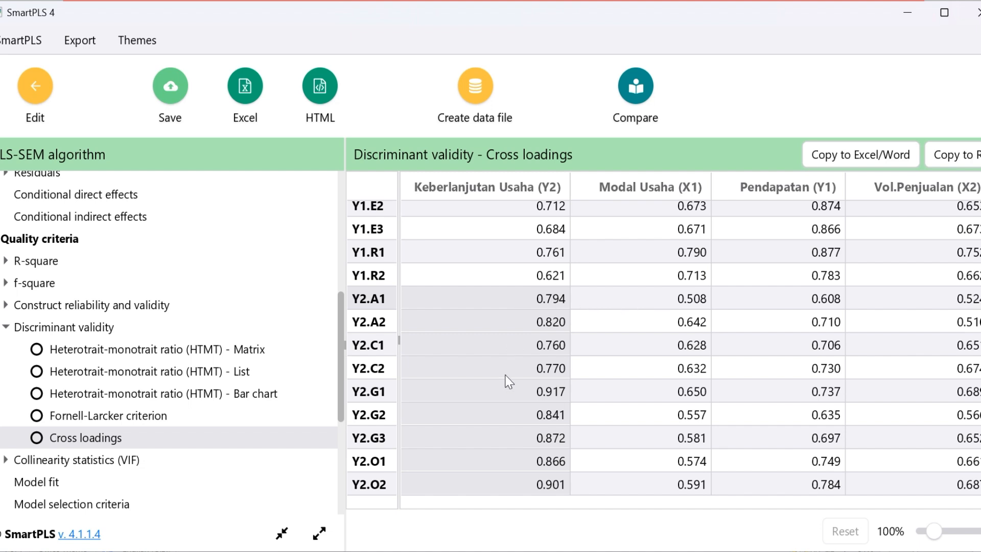
left_click(486, 298)
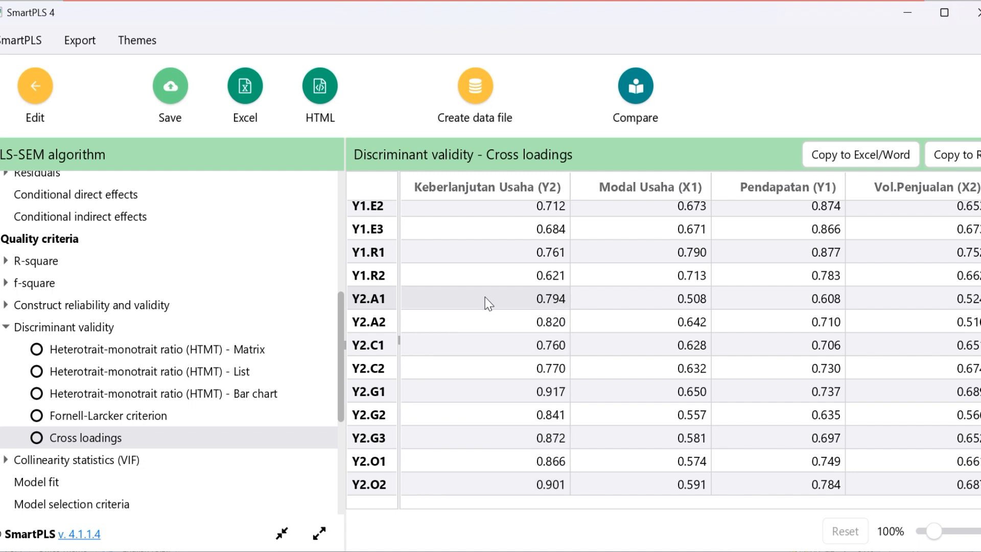